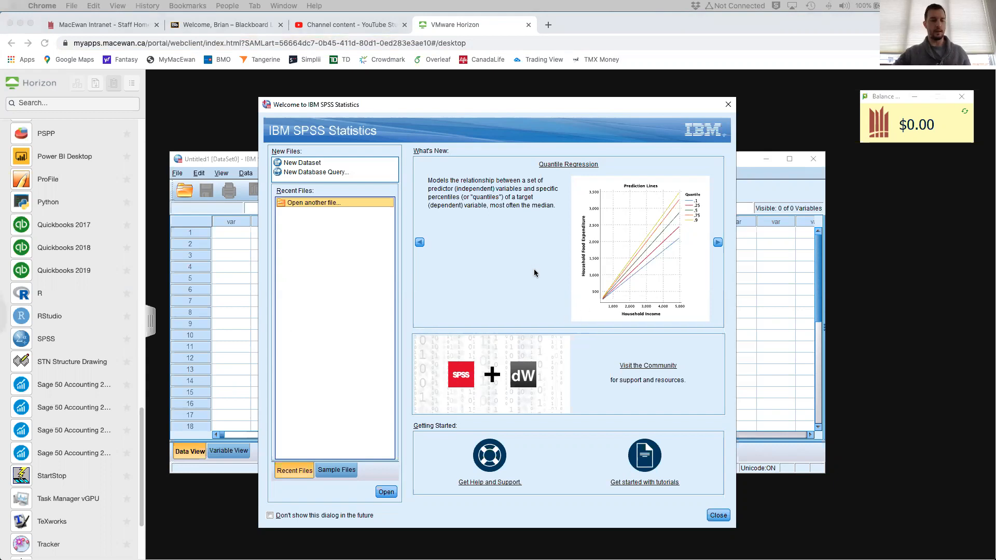
- Switch to the S252_Lab4 document in Word and read the Lab Session 4 questions
key(ctrl+Up)
drag(625, 216, 722, 1)
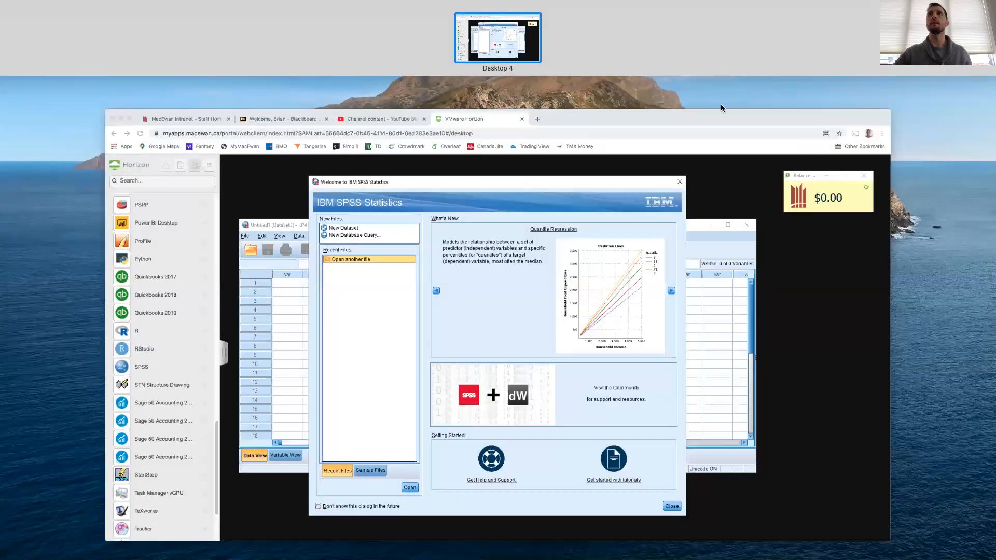
drag(720, 108, 655, 214)
key(ctrl+Up)
scroll(472, 237, up, 3)
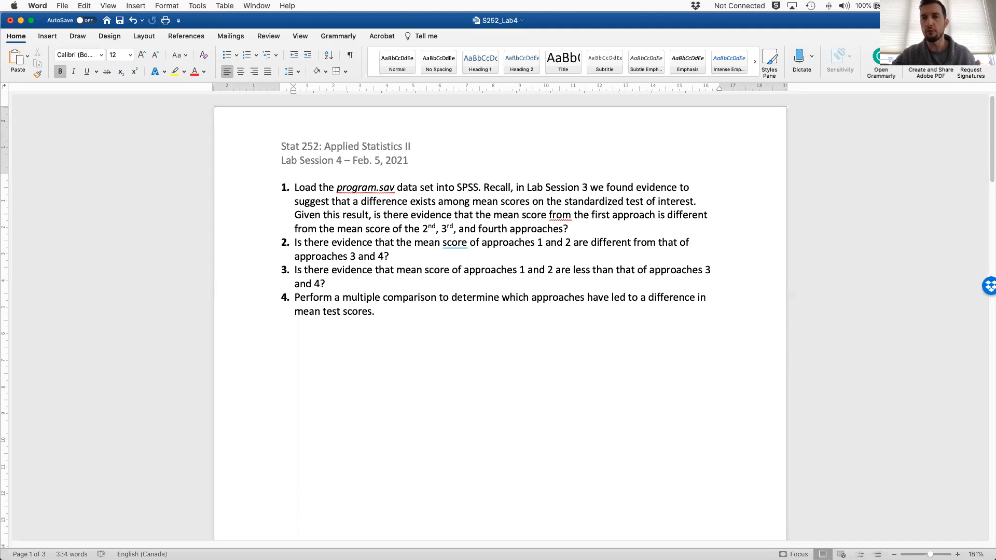
- Switch back to the VMware Horizon session in Chrome and upload program.sav to the remote desktop
key(ctrl+Up)
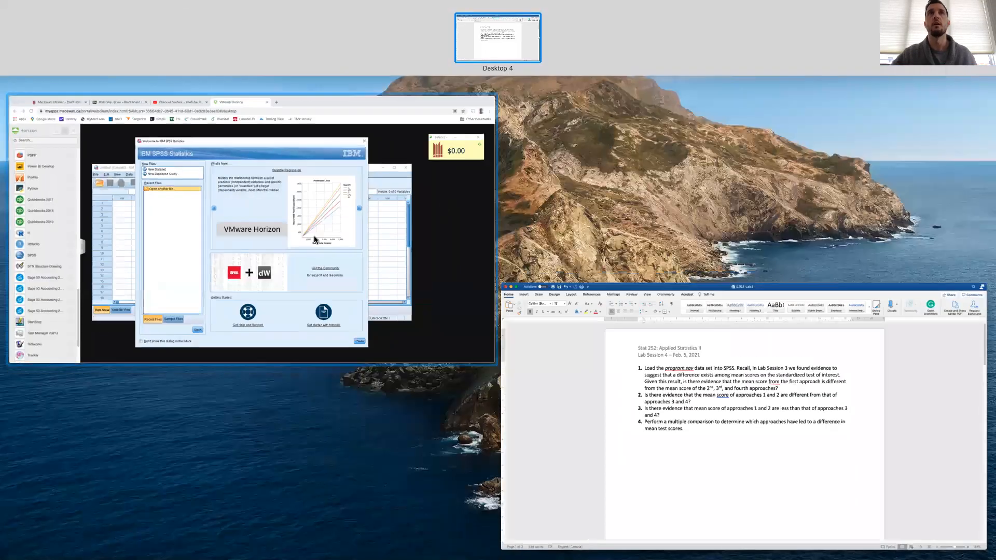
click(340, 238)
click(96, 83)
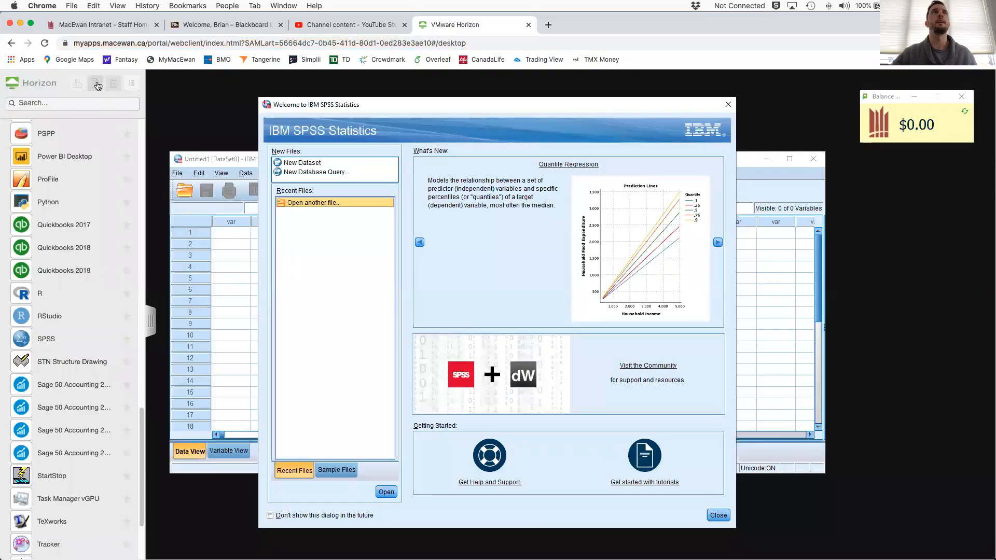
click(799, 122)
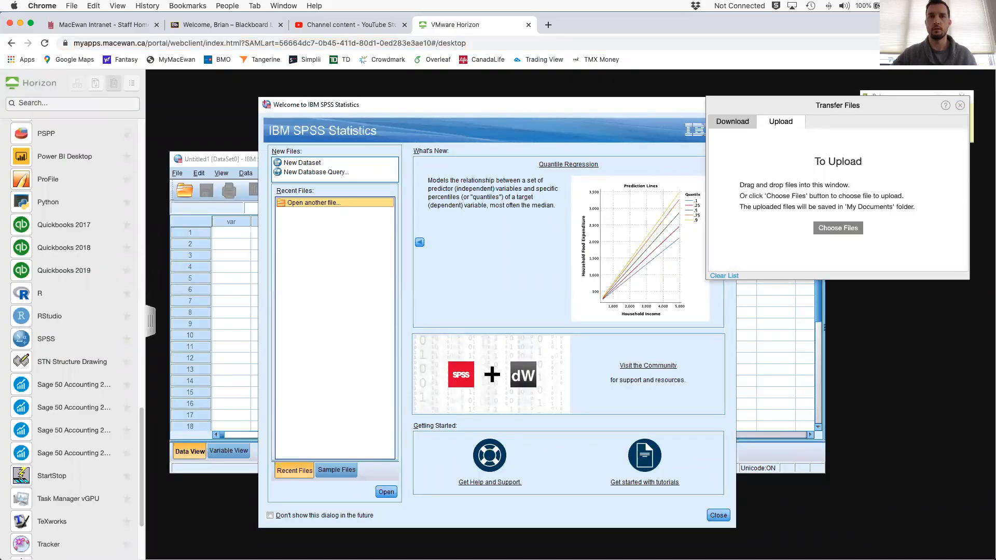
key(ctrl+Up)
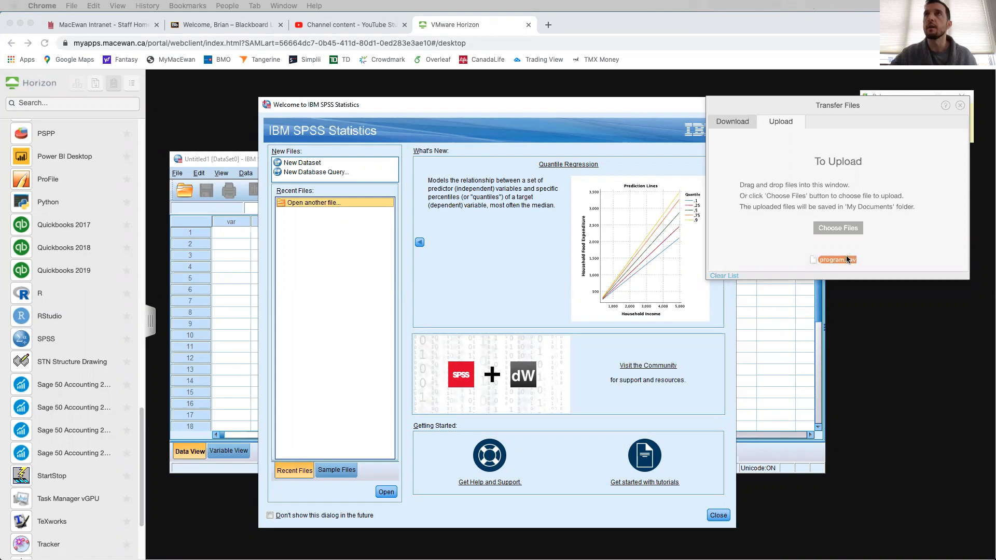
drag(846, 255, 872, 204)
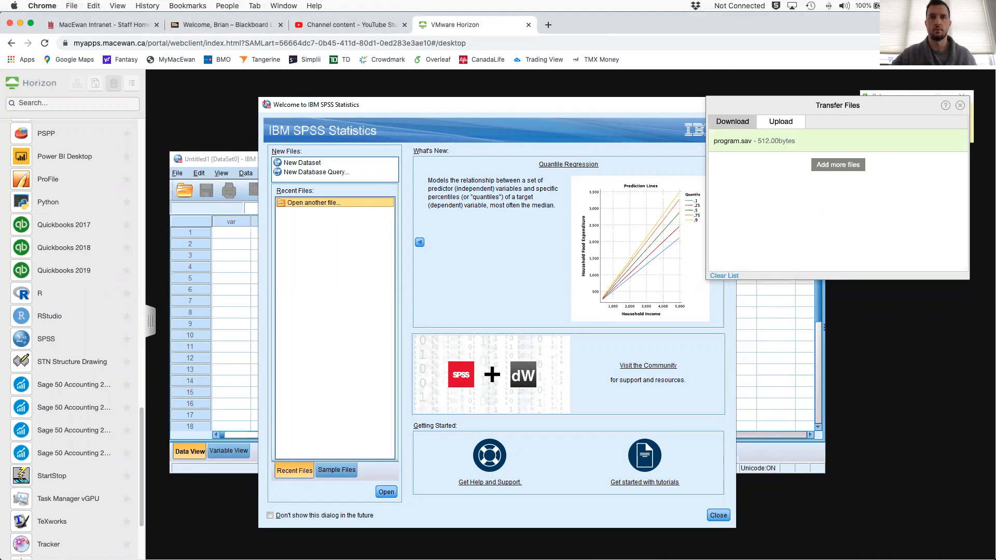
click(960, 105)
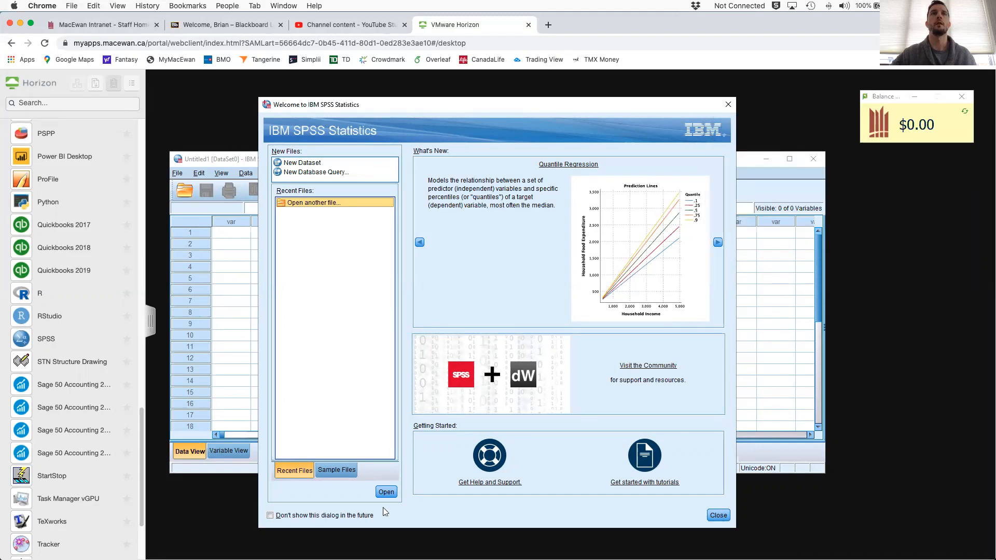
- Open the program.sav data file in SPSS and close the balance widget
click(386, 492)
click(377, 280)
click(624, 357)
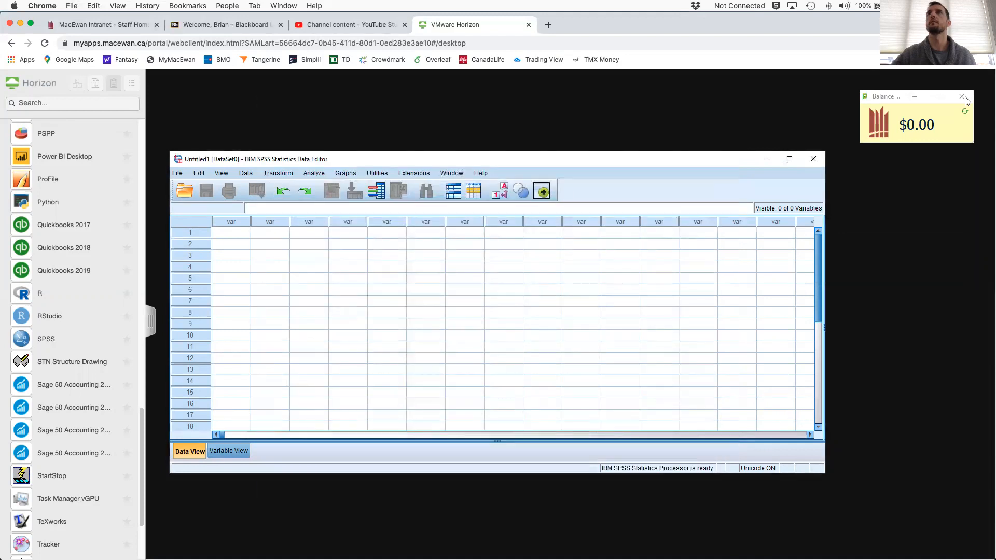
click(962, 98)
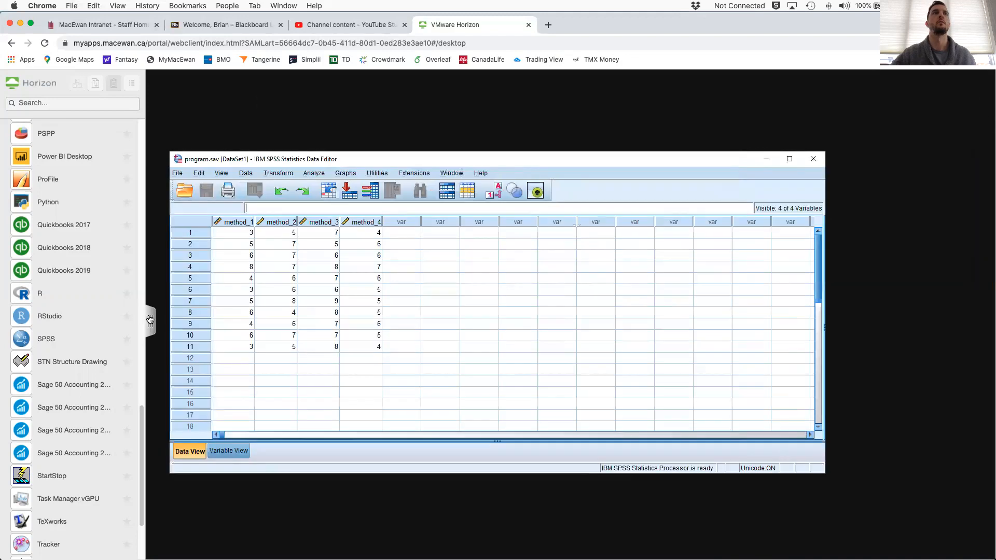
- Hide the Horizon sidebar and arrange the output viewer and Data Editor windows with the Data Editor in front
click(150, 321)
drag(410, 159, 372, 207)
drag(379, 162, 237, 95)
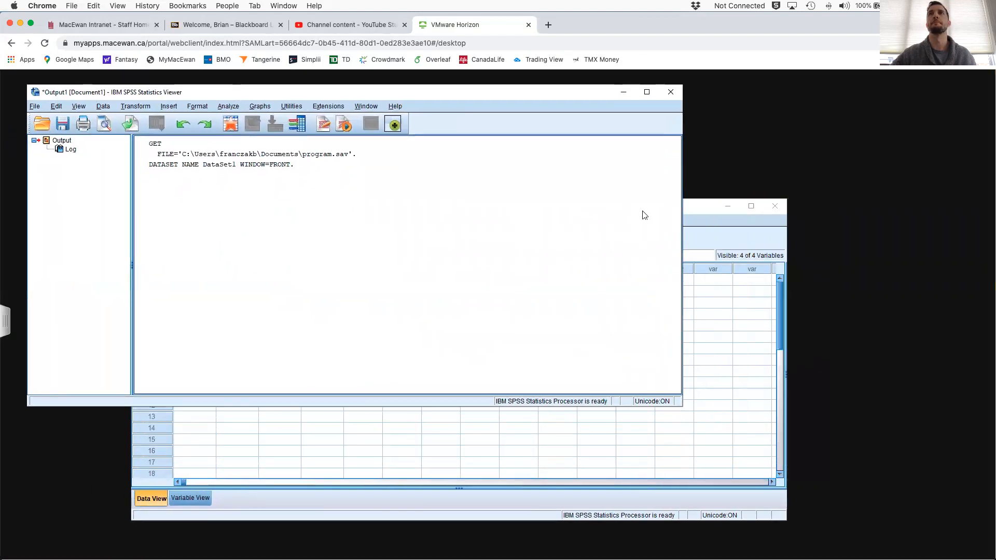
click(689, 207)
drag(689, 207, 758, 172)
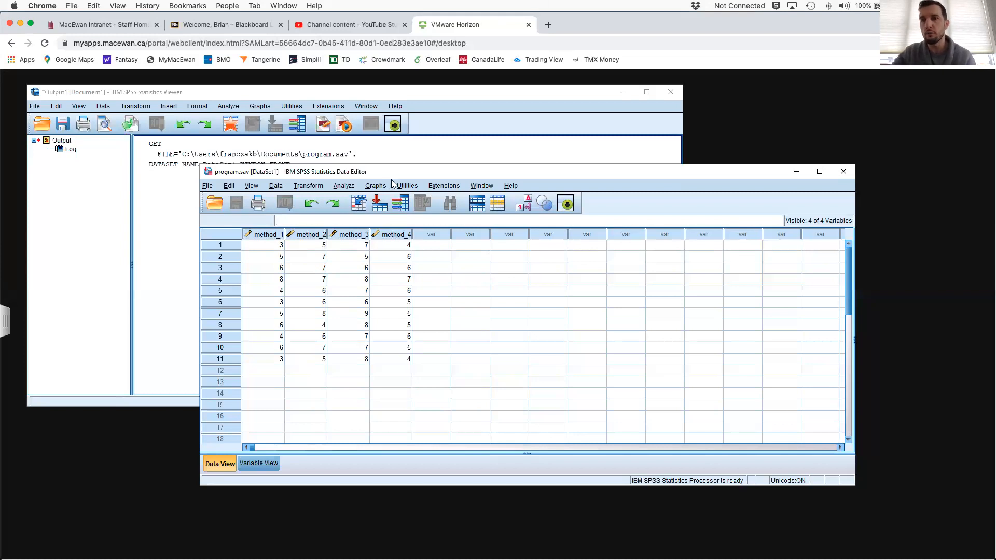
- Start the Restructure Data Wizard to restructure selected variables into cases, using one variable group
click(282, 188)
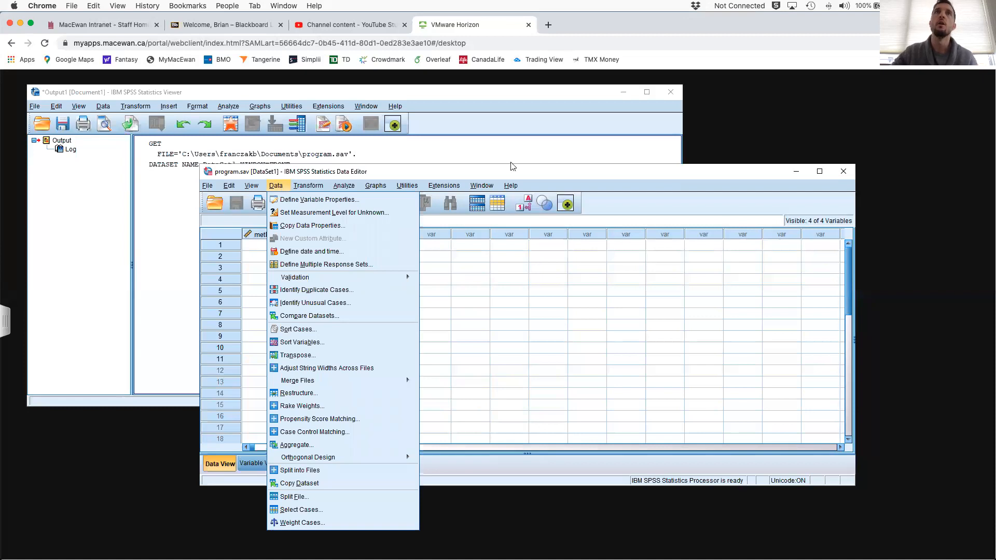
click(496, 170)
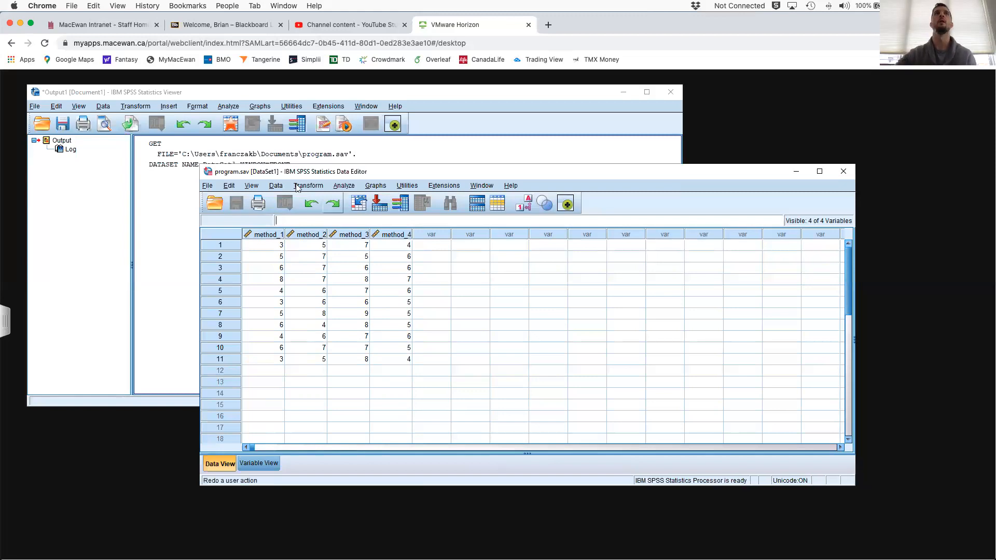
click(277, 186)
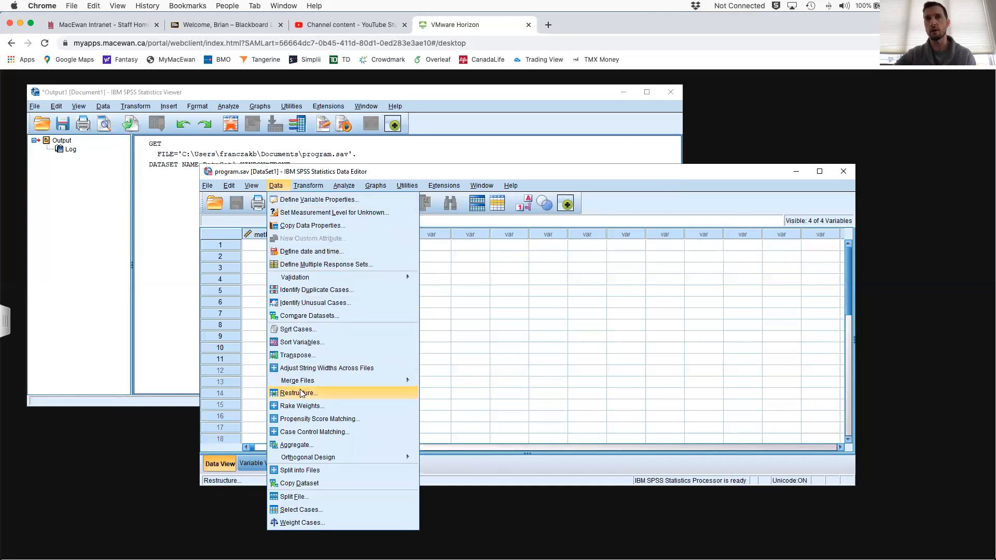
click(351, 396)
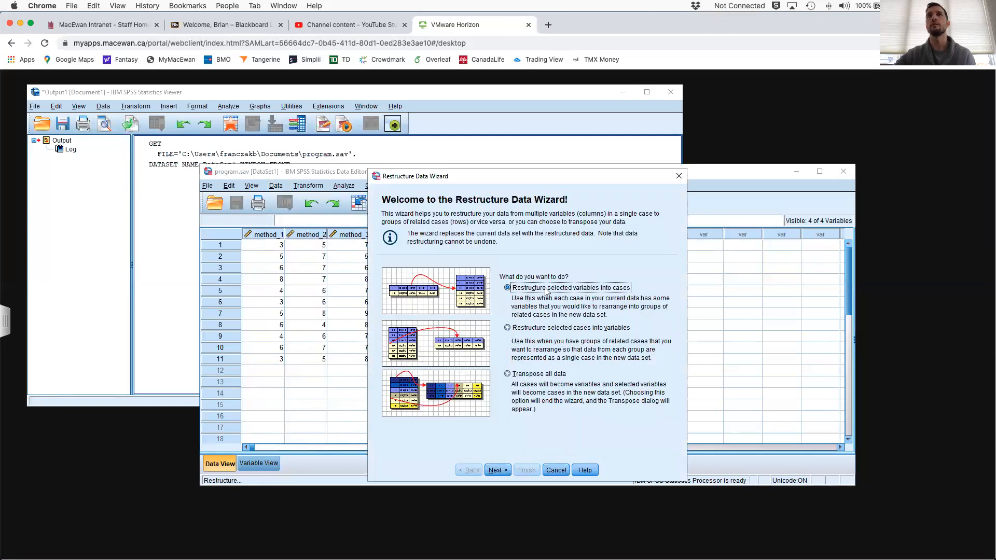
click(495, 470)
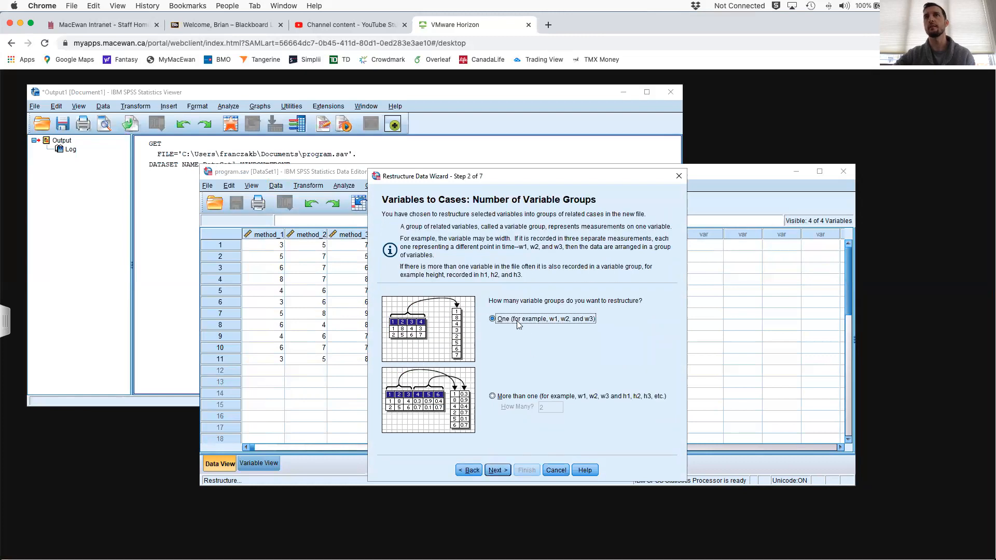
click(497, 470)
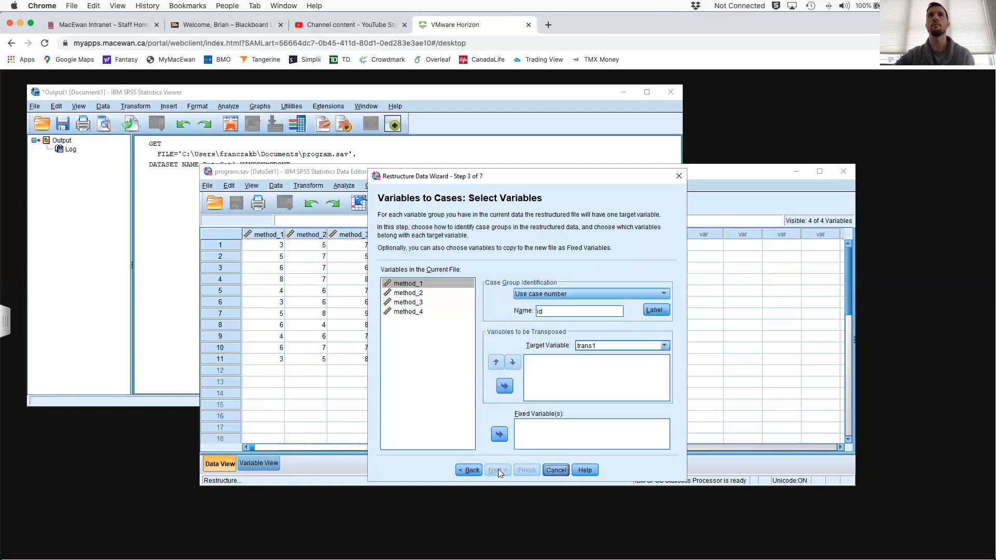
- Set method_1 through method_4 as the variables to be transposed and name the target variable scores
shift+click(442, 314)
click(505, 385)
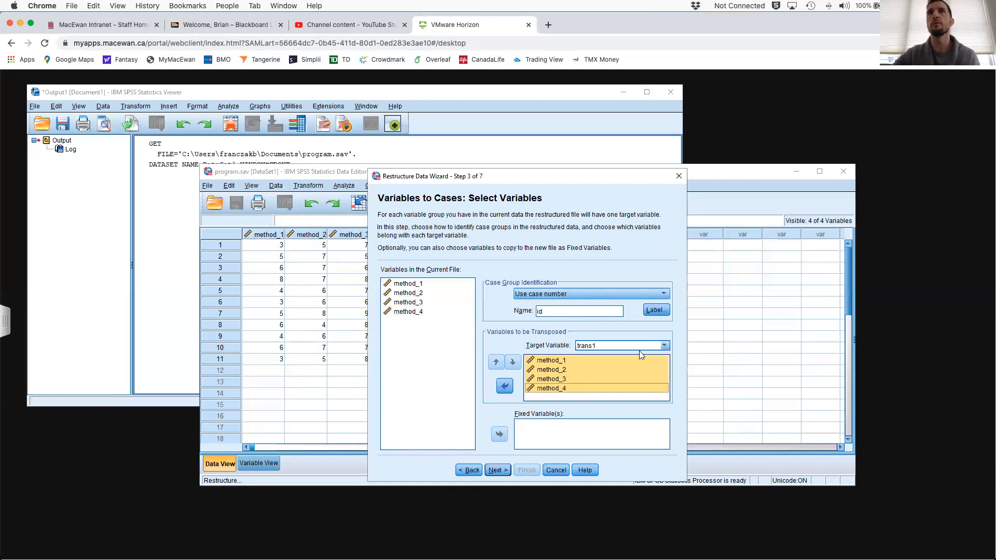
click(617, 346)
drag(575, 346, 599, 346)
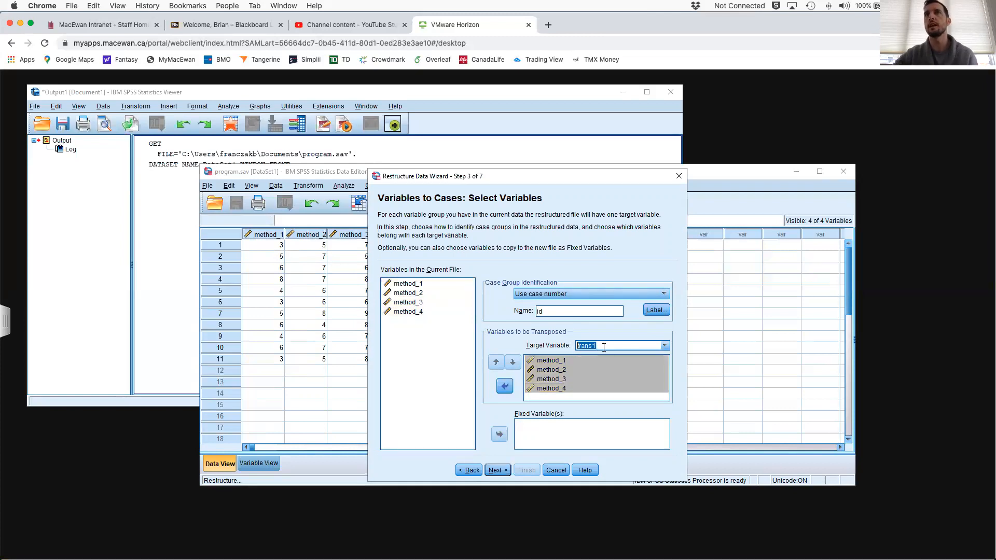
text(scores)
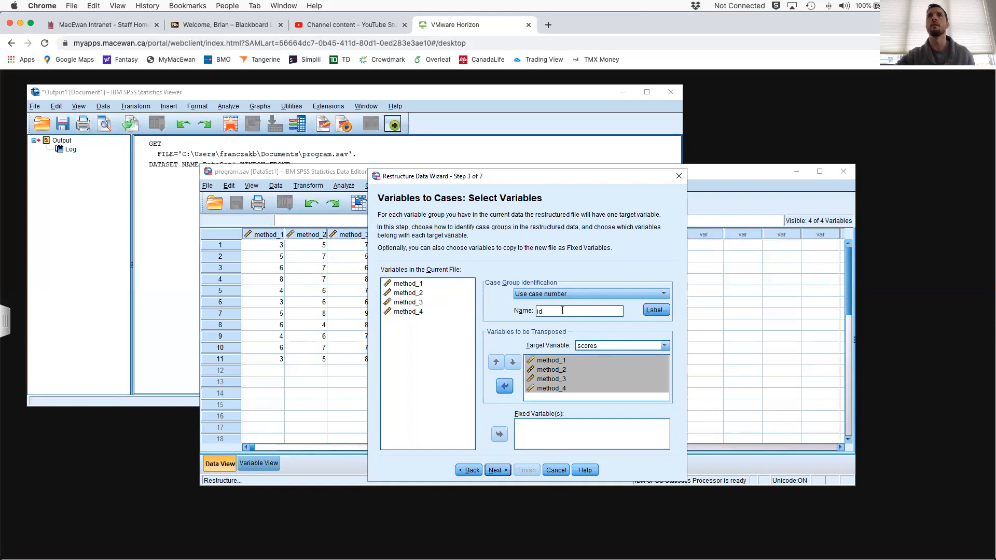
- Name the case group identification variable method and accept the variable selection
double_click(565, 312)
text(metho)
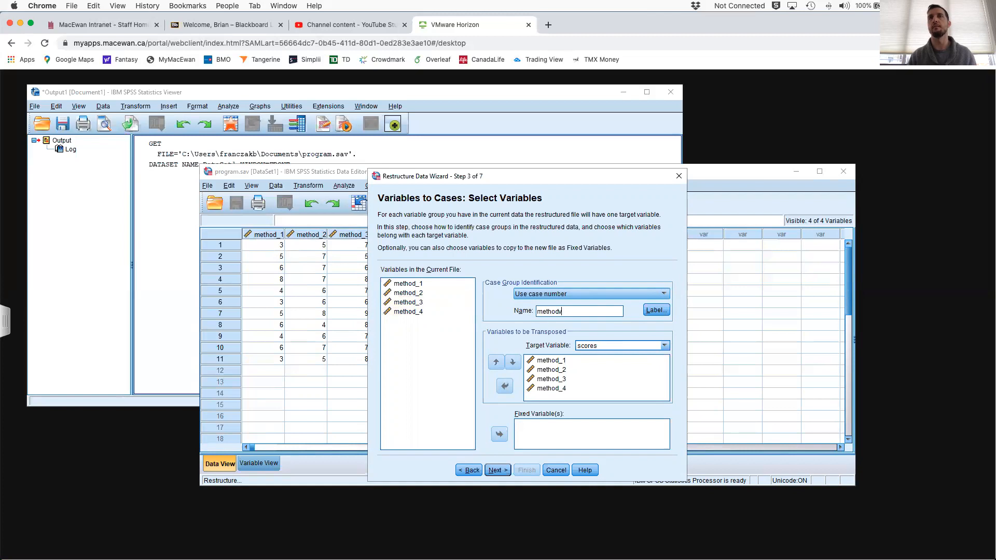
text(dv)
key(BackSpace)
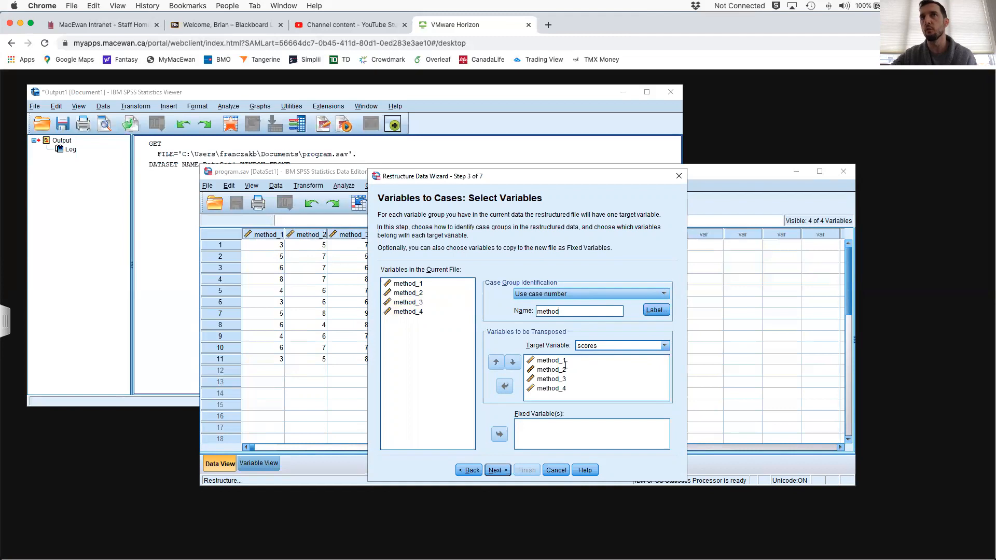
click(497, 471)
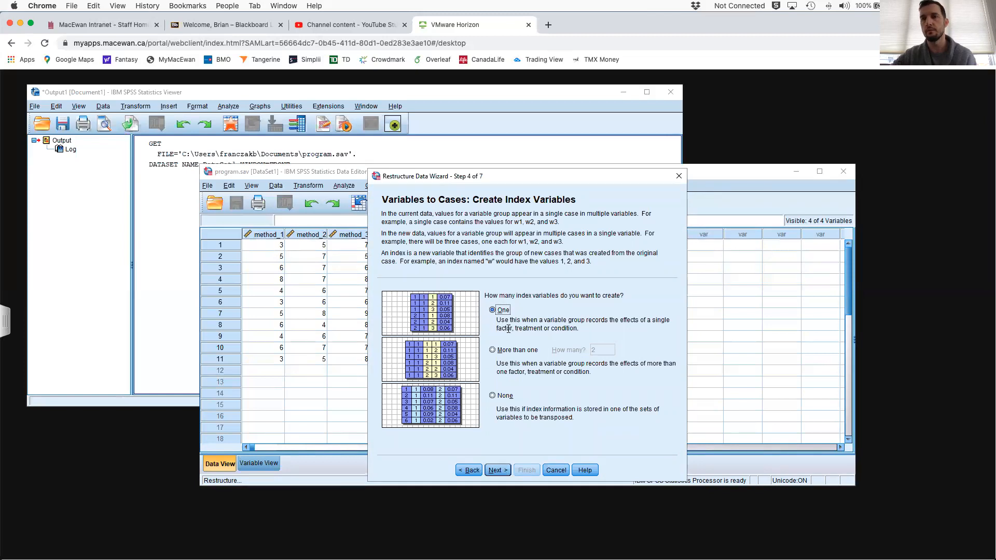
- Create one index variable with sequential numbers as its values, keeping the default name Index1
click(497, 471)
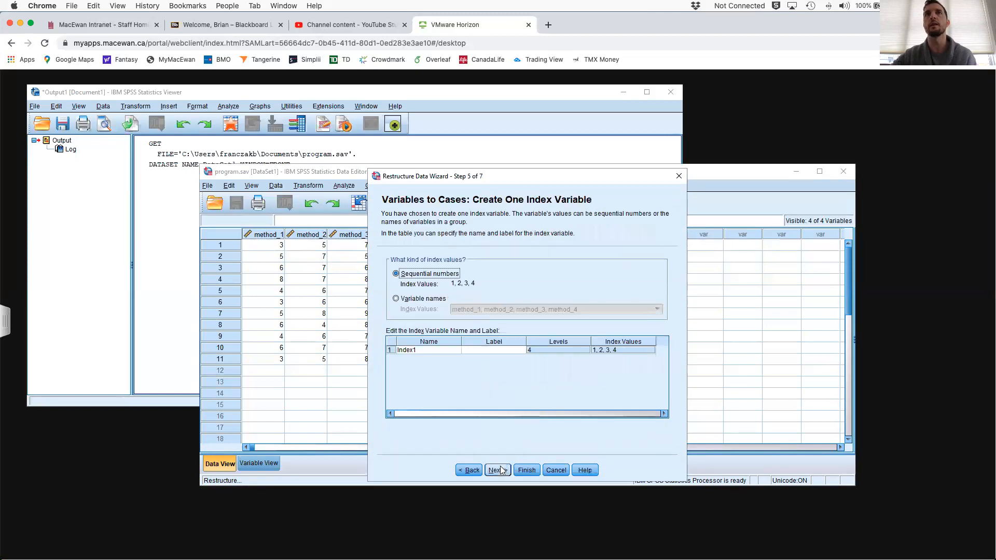
click(438, 299)
click(437, 276)
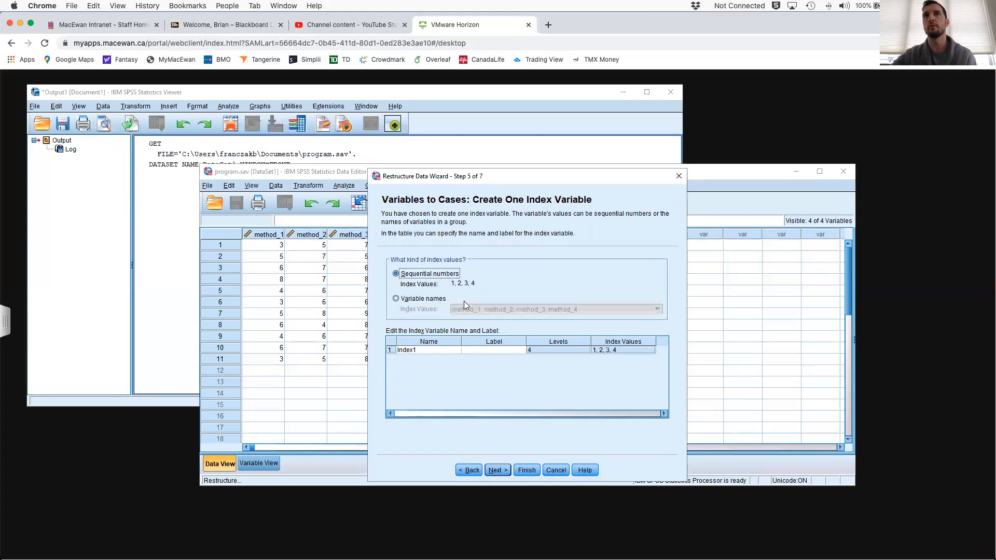
click(498, 470)
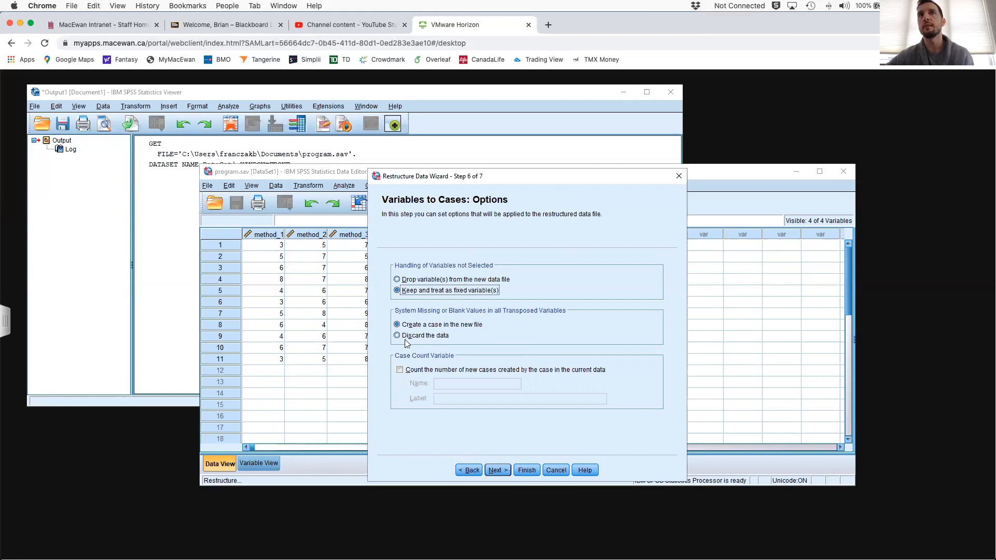
- Discard system missing or blank values in the transposed variables and restructure the data now
click(424, 336)
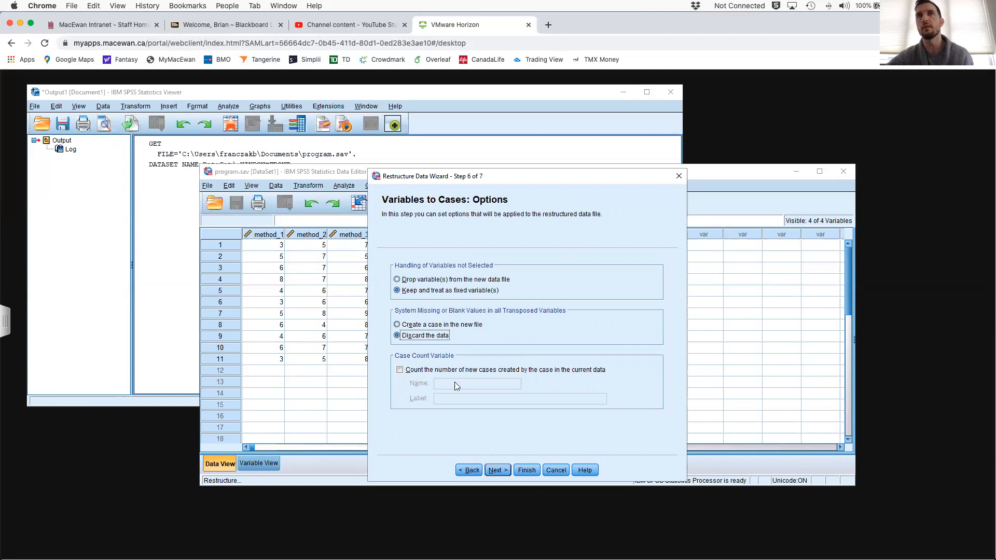
click(498, 470)
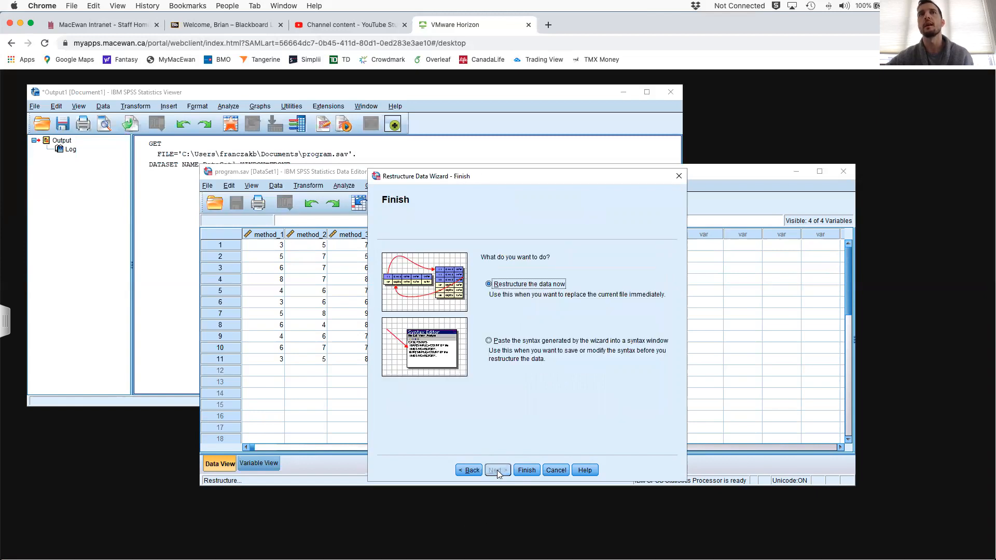
click(527, 470)
click(527, 346)
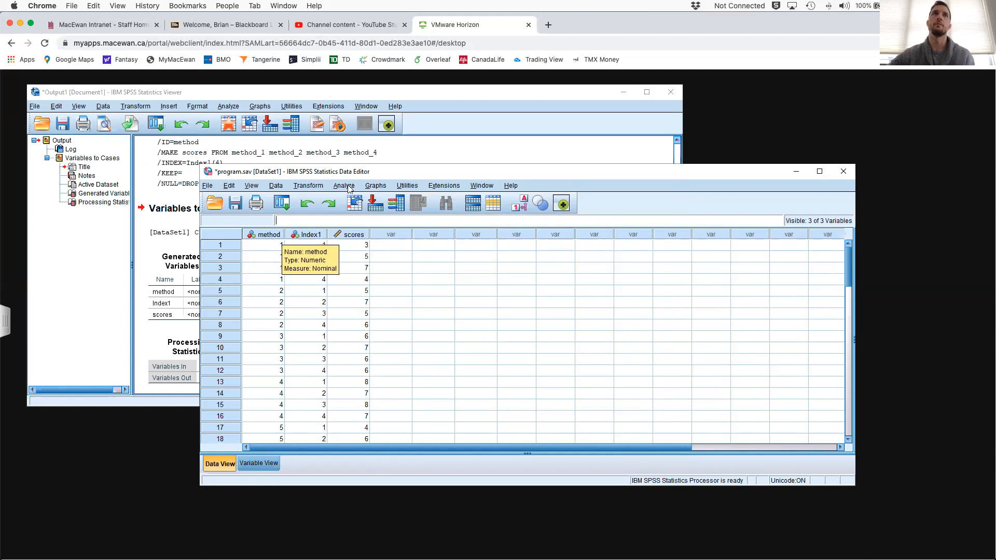
- Move the Data Editor window aside from the output and delete the method variable from the restructured data set
drag(389, 174, 487, 151)
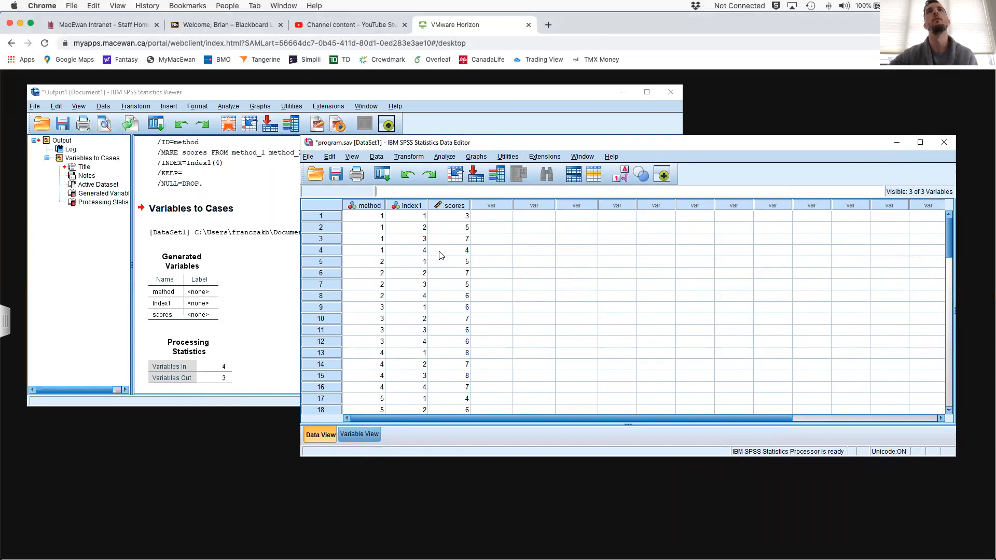
click(372, 207)
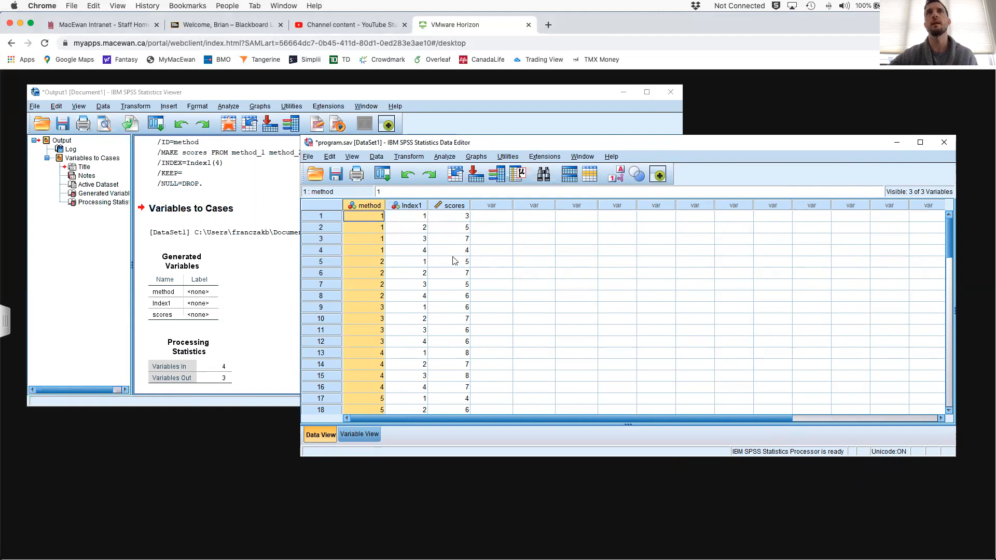
right_click(368, 205)
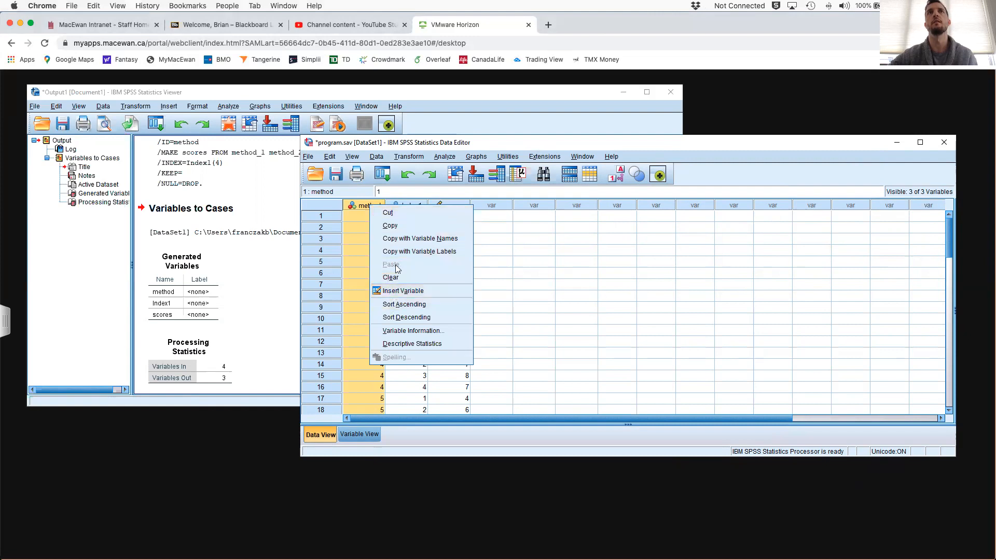
click(393, 277)
click(393, 276)
click(378, 219)
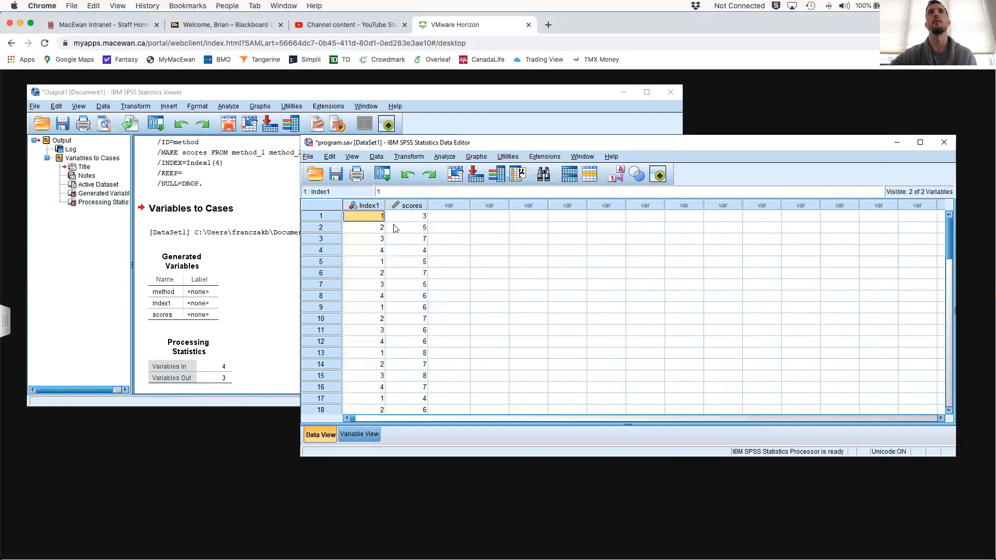
- Move the Data Editor window down over the output and open a One-Way ANOVA for the restructured data
drag(513, 142, 460, 167)
click(393, 181)
click(397, 181)
click(397, 180)
click(397, 181)
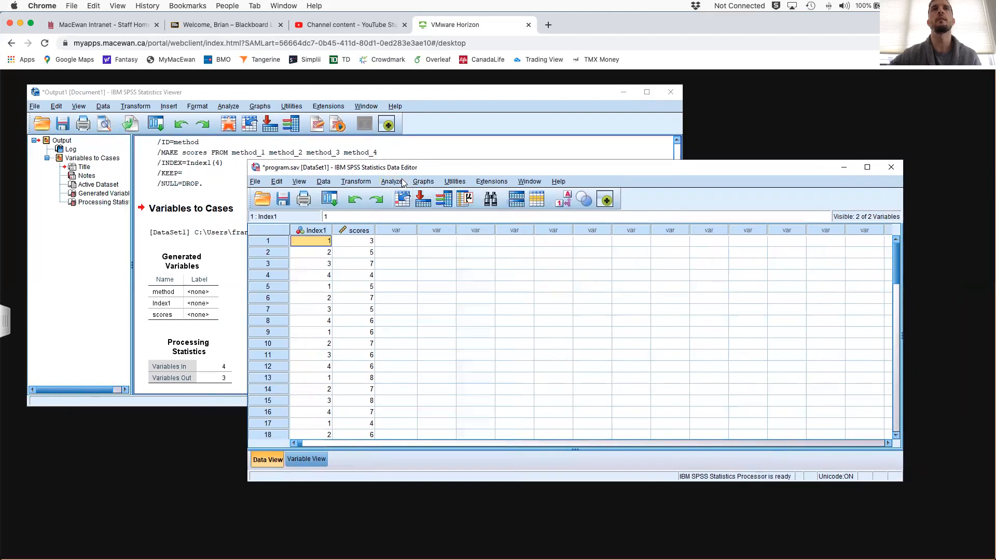
click(397, 181)
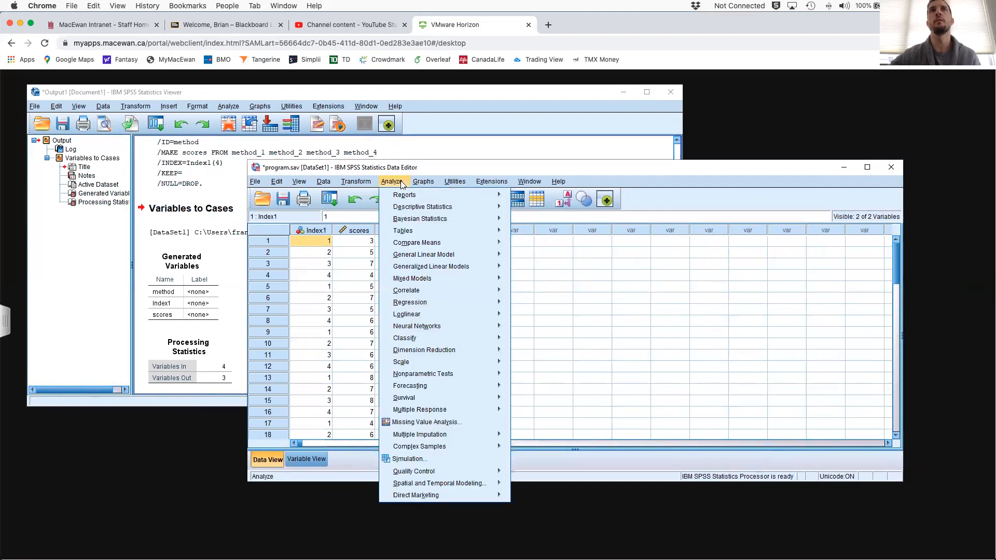
mouse_move(433, 244)
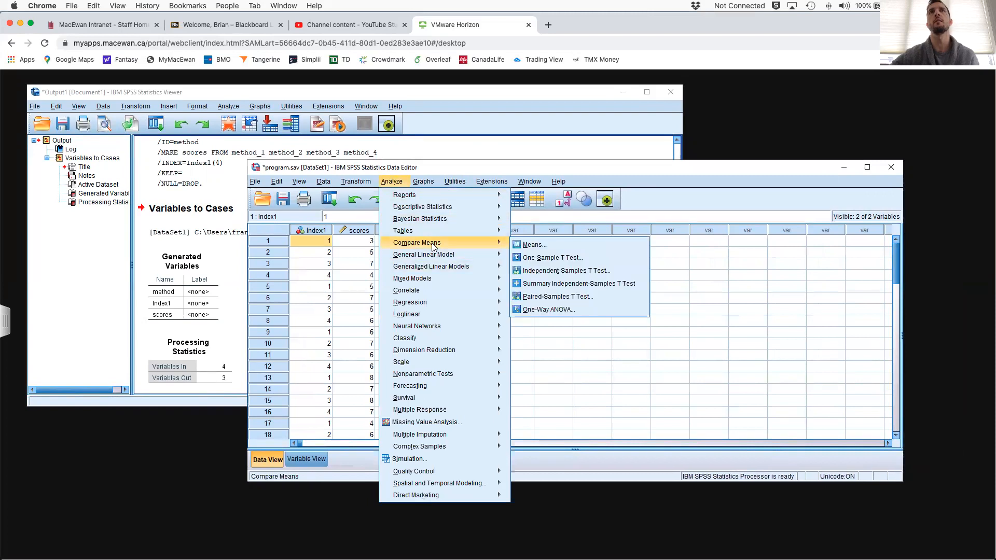
click(548, 309)
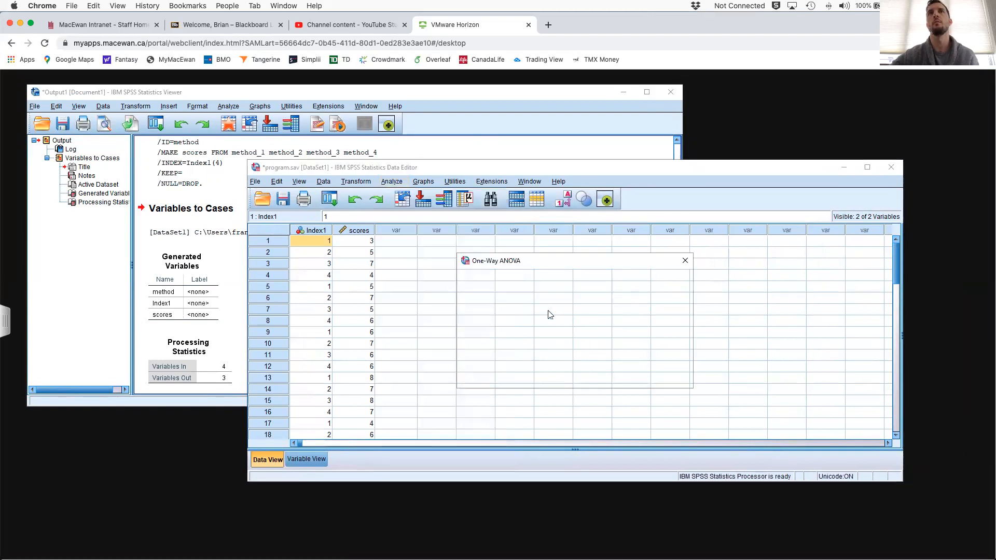
- Run the one-way ANOVA with scores as the dependent variable and Index1 as the factor
click(554, 312)
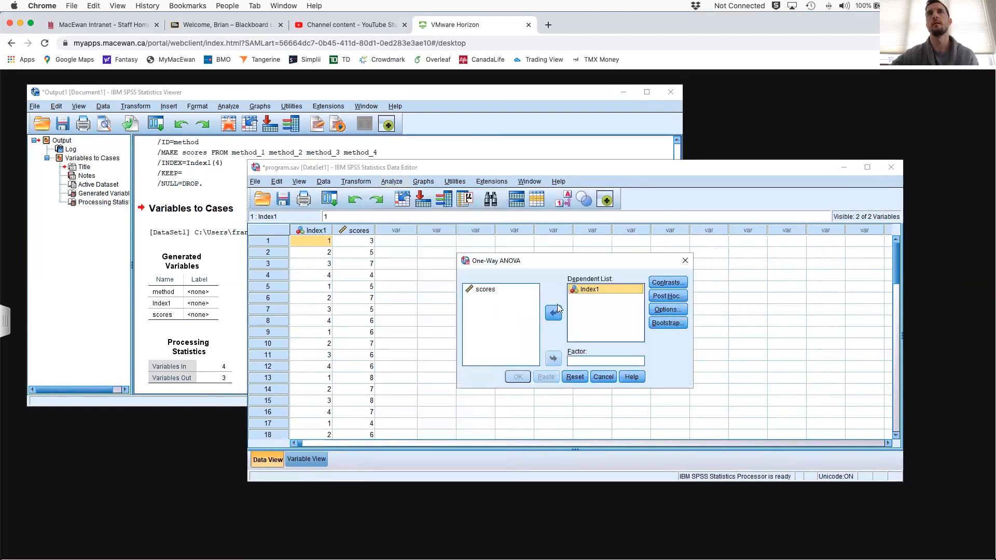
click(553, 313)
click(505, 299)
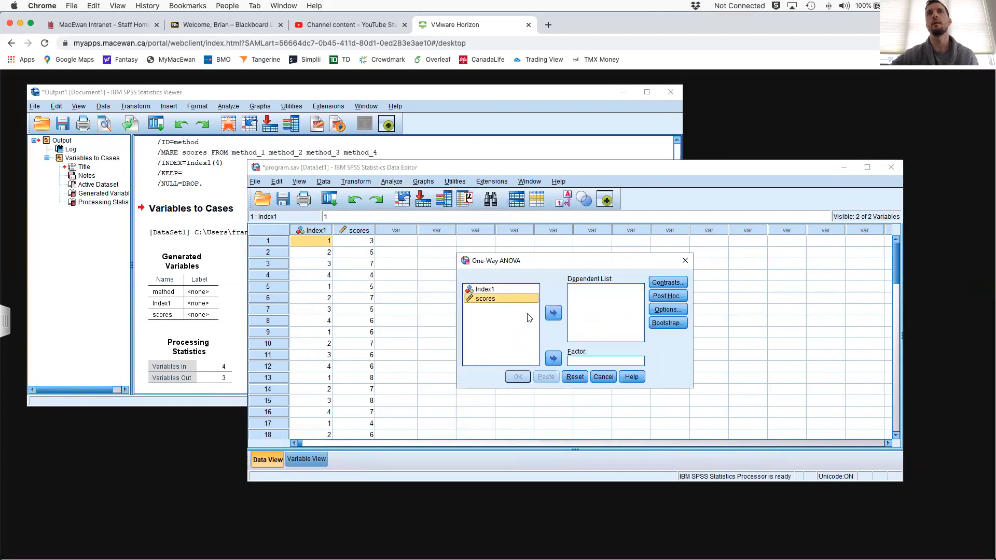
click(553, 313)
click(519, 291)
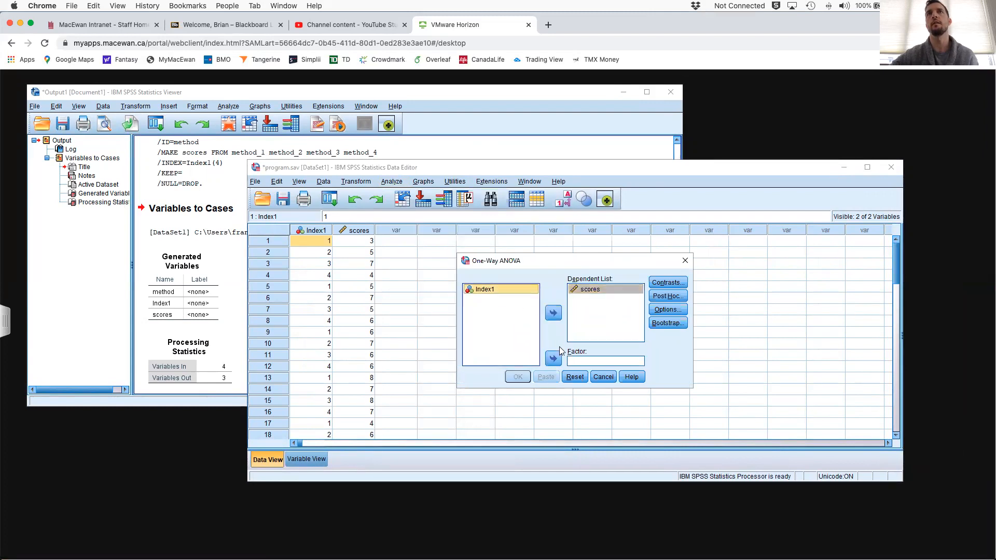
click(554, 358)
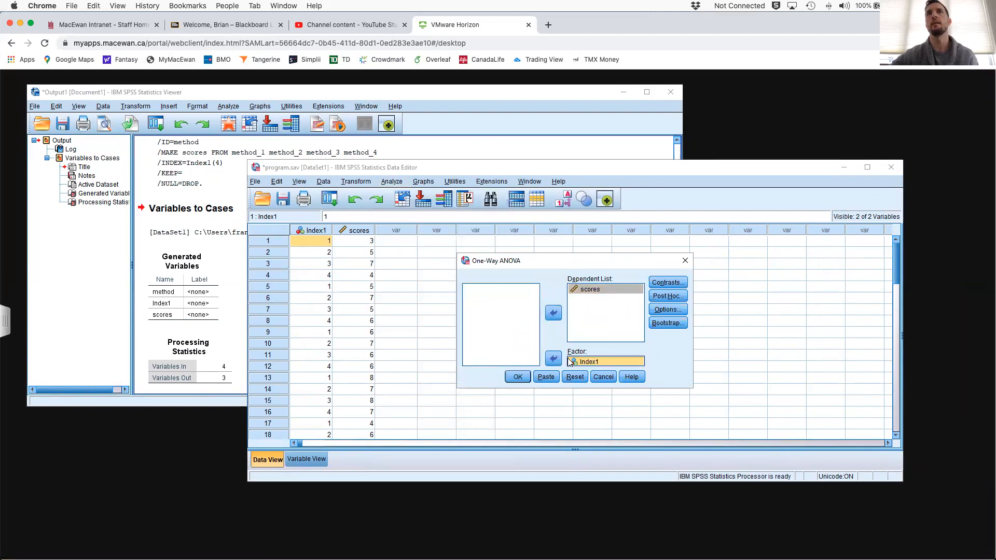
click(518, 377)
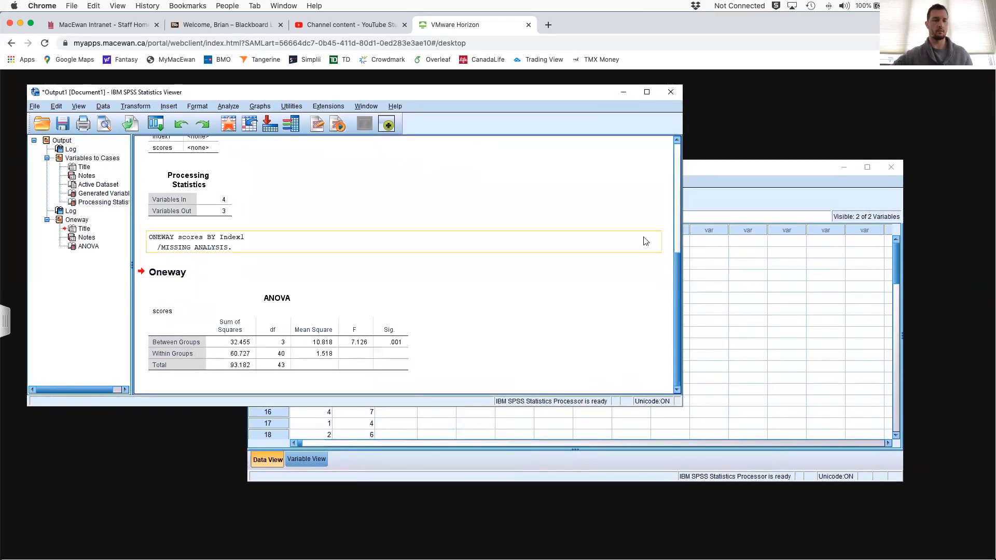
- Switch to the S252_Lab4 Word document and compare its hypothesis test ANOVA table with the new output
key(ctrl+Up)
click(571, 216)
scroll(555, 223, down, 20)
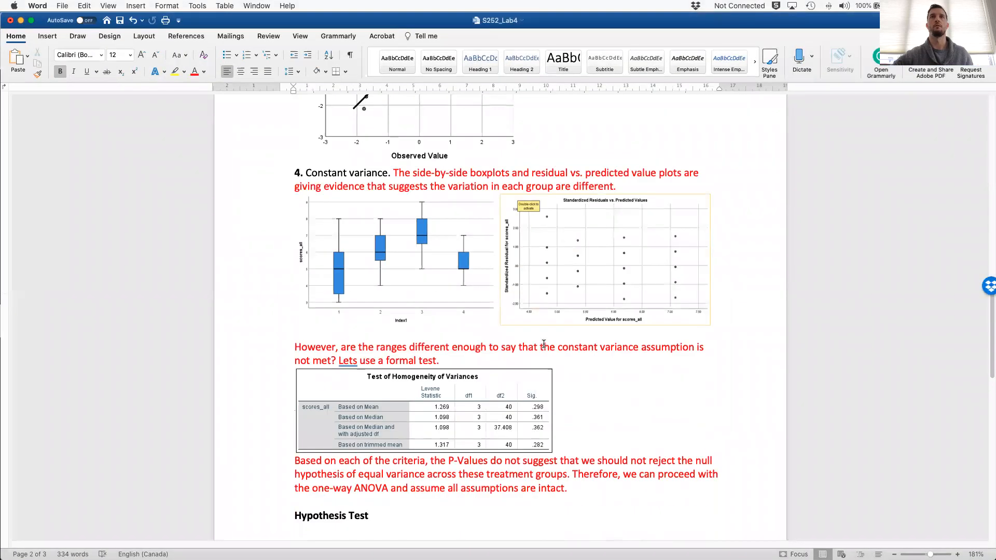
scroll(544, 364, down, 10)
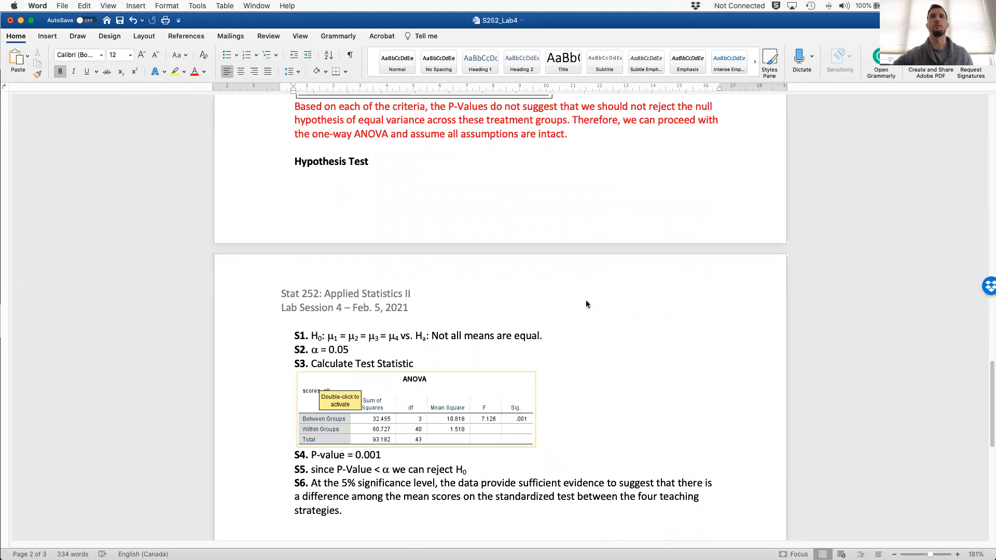
key(ctrl+Up)
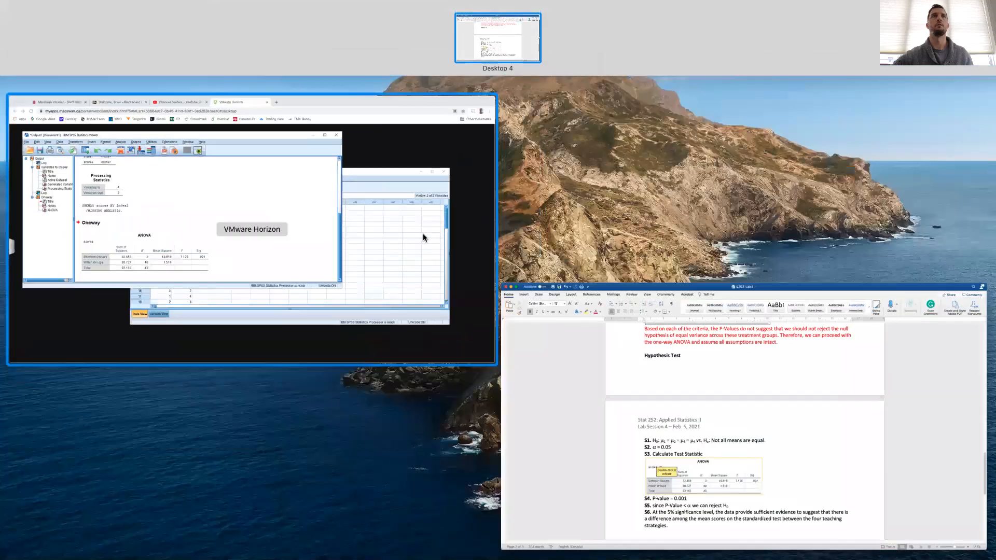
- Switch back to SPSS, bring the Data Editor forward and enlarge its window to show more rows
click(423, 234)
drag(726, 170, 598, 102)
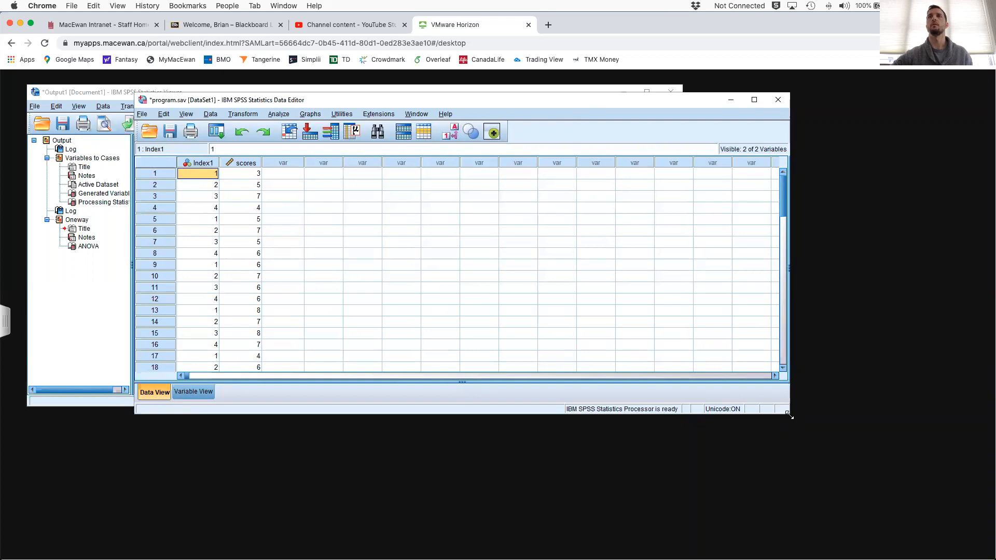
drag(789, 415, 921, 537)
drag(527, 103, 582, 102)
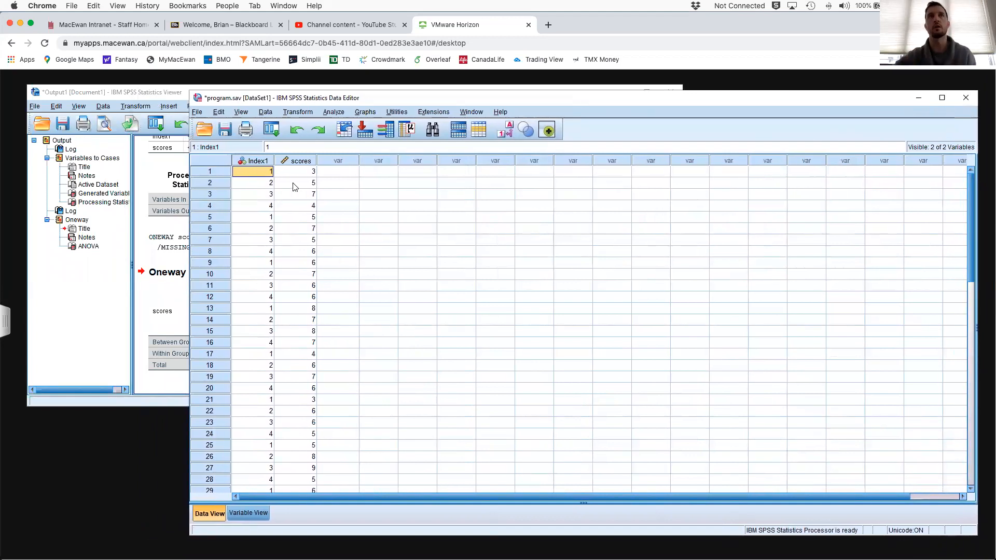
- Sort the data set in ascending order by the Index1 variable
click(254, 161)
right_click(255, 162)
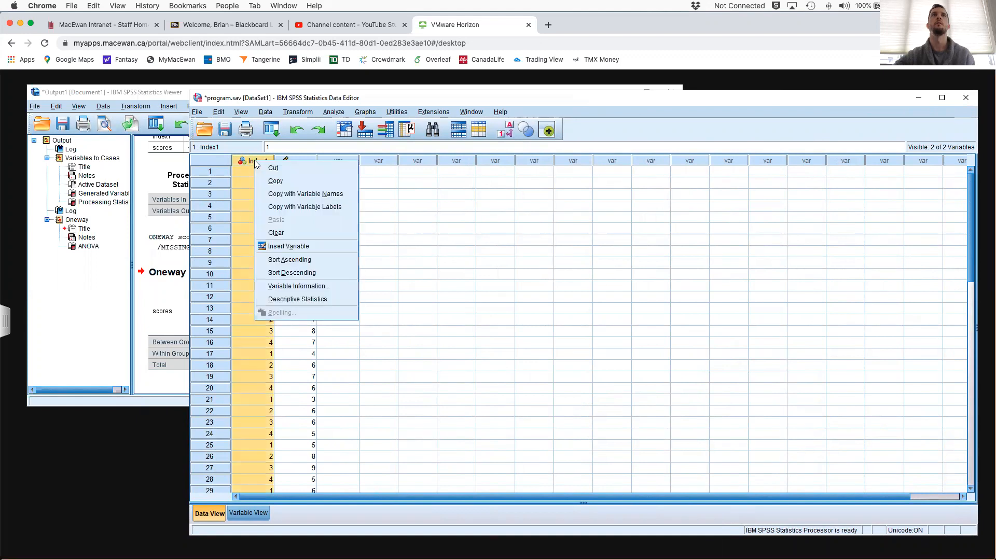
click(302, 260)
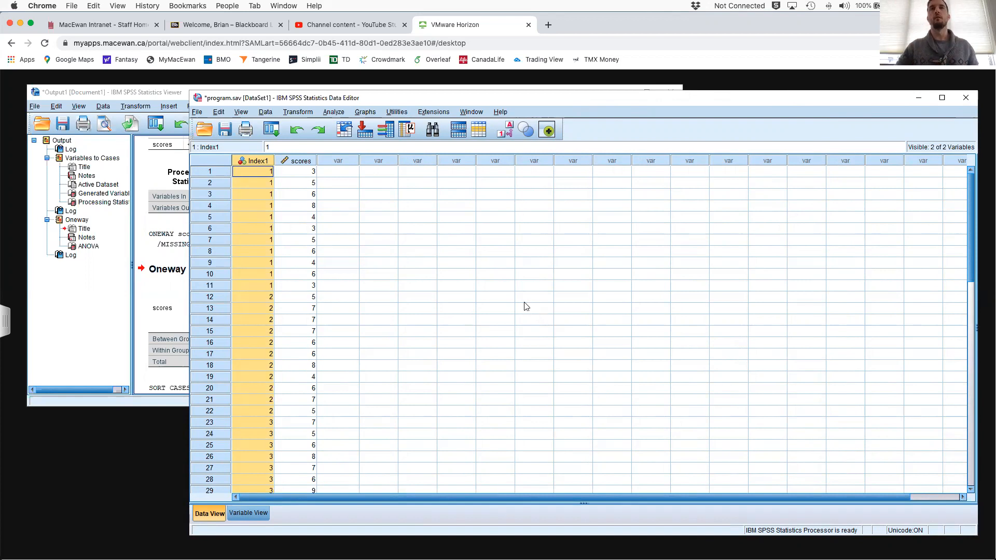
- Switch to the Word document and review the six hypothesis test steps and the list of lab questions
key(ctrl+Up)
click(640, 278)
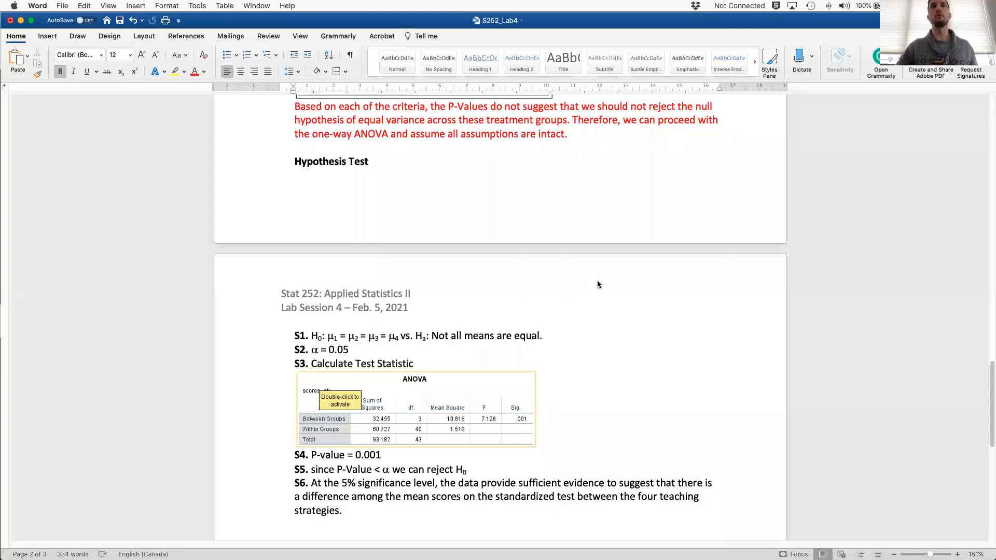
scroll(597, 280, down, 3)
scroll(599, 280, down, 1)
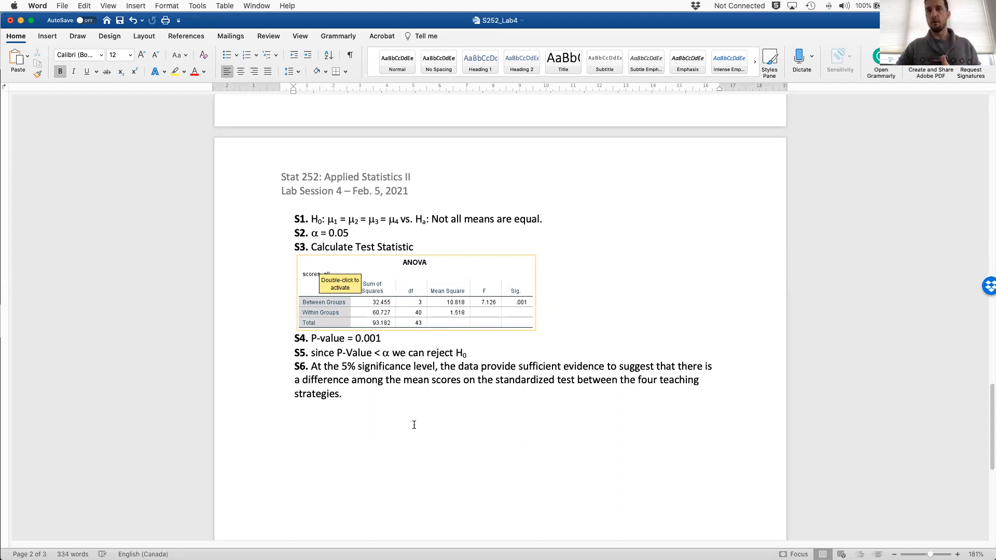
scroll(414, 425, up, 5)
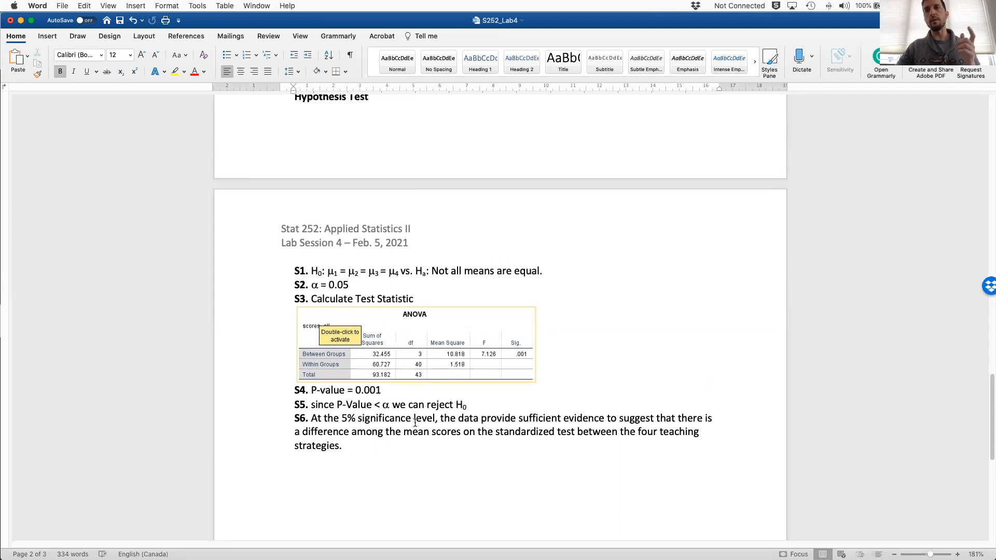
scroll(414, 424, up, 2)
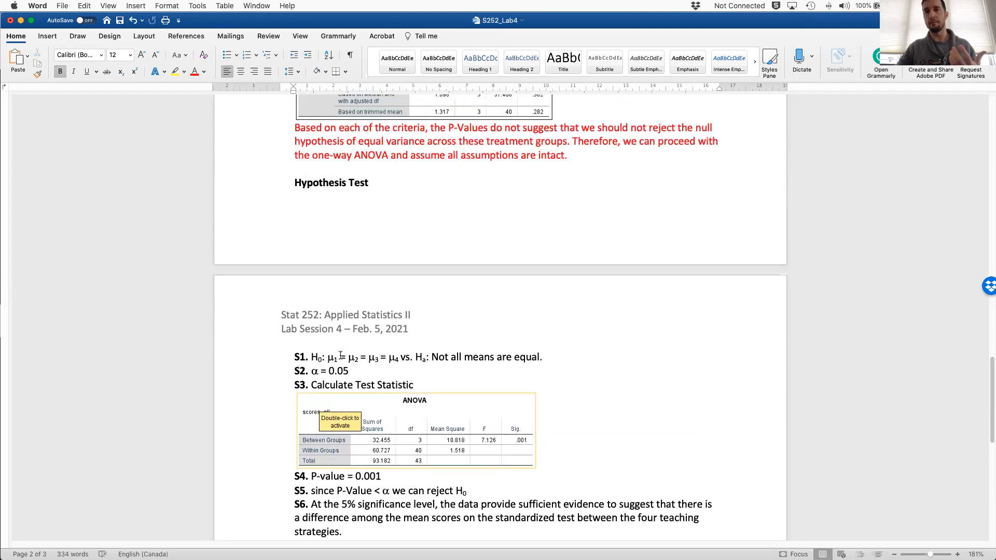
scroll(378, 330, up, 20)
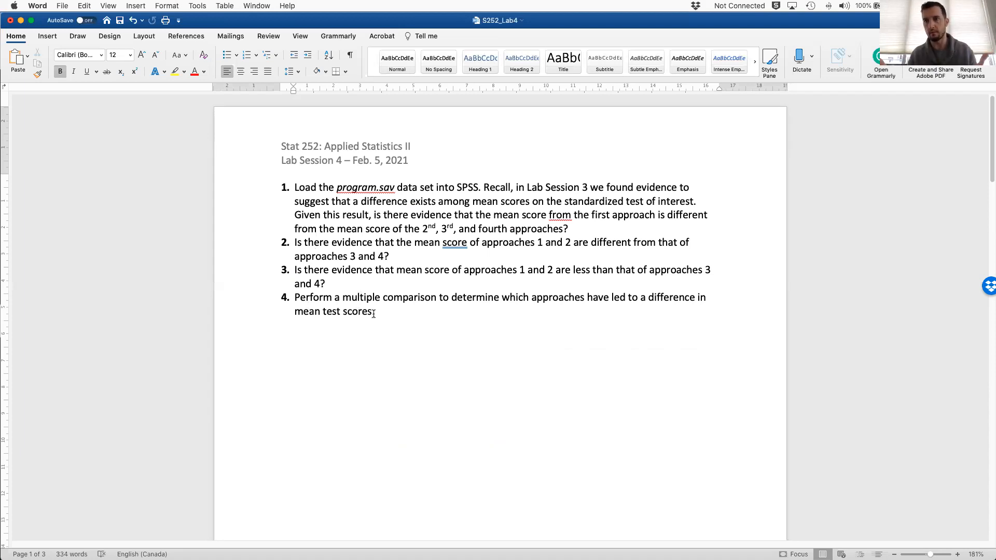
- Insert two blank lines below question 1 without starting a new numbered item
click(583, 230)
key(shift+Return)
key(shift+Return)
key(Up)
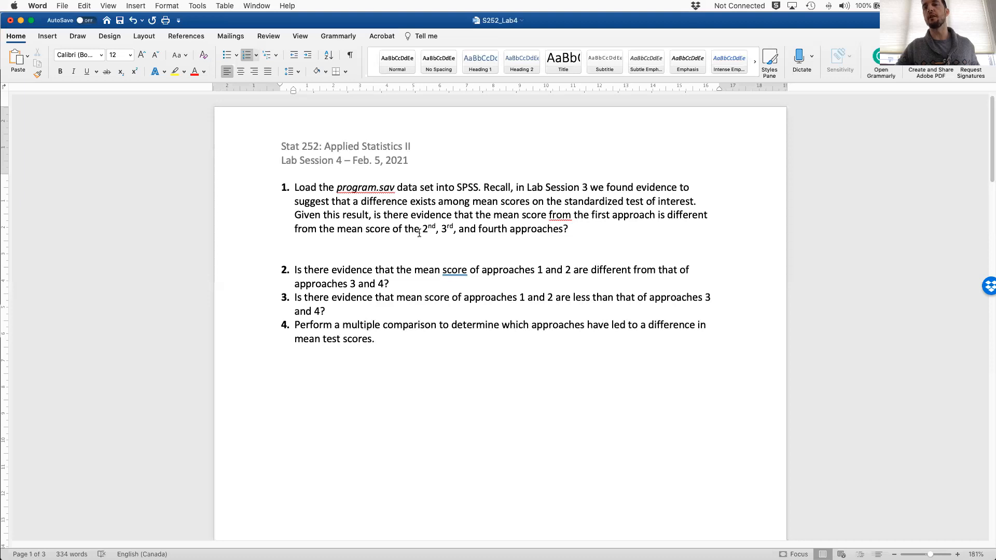
- Cut the whole Hypothesis Test section, from its heading through the S6 conclusion
scroll(419, 234, down, 20)
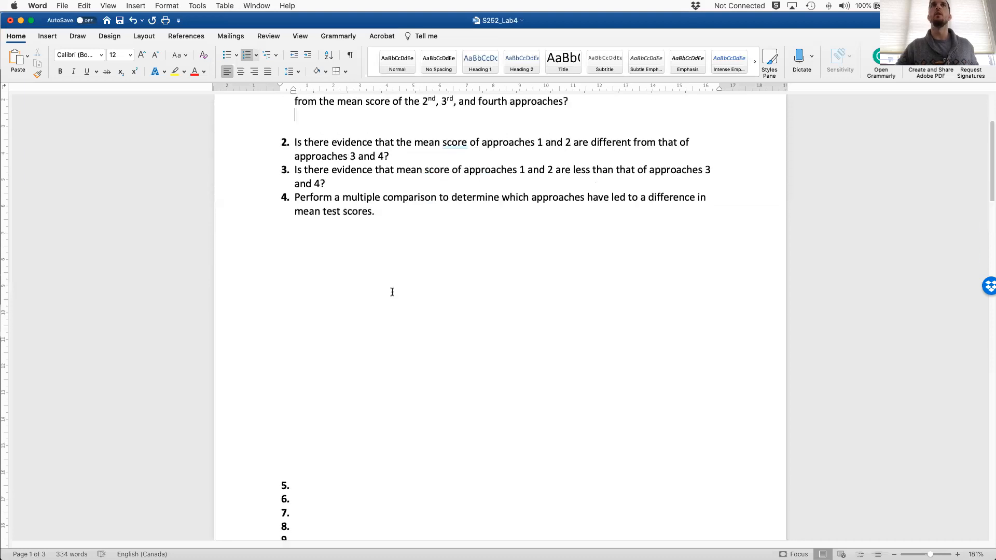
scroll(393, 294, down, 20)
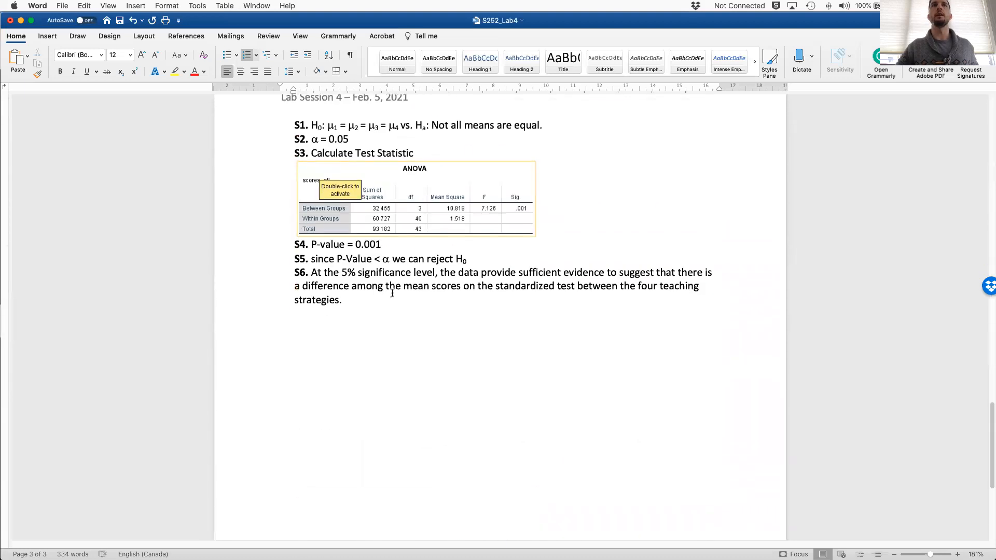
scroll(374, 405, up, 2)
drag(351, 511, 294, 169)
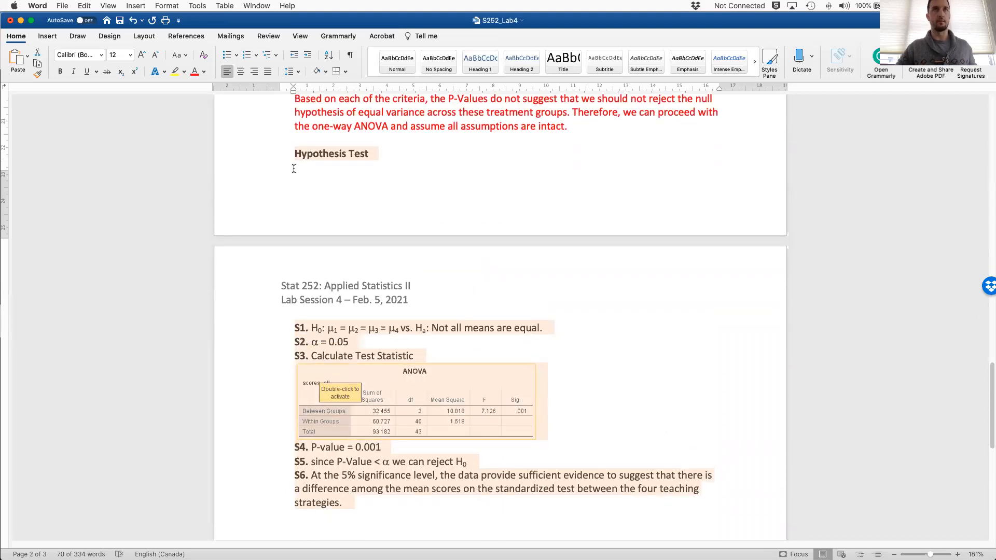
key(super+x)
- Paste the Hypothesis Test section into the blank space below question 1
scroll(337, 190, up, 20)
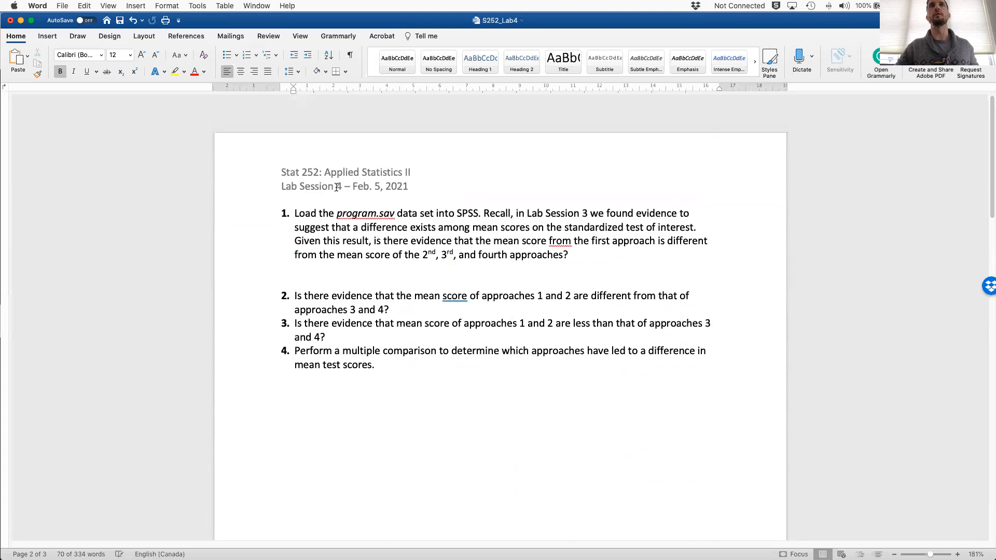
click(344, 243)
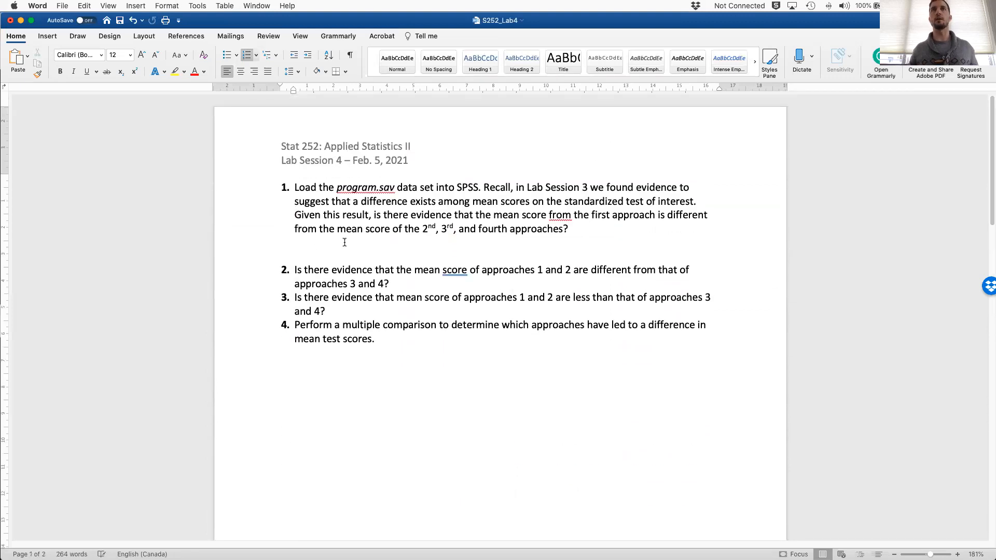
key(shift+Return)
key(shift+Up)
key(super+v)
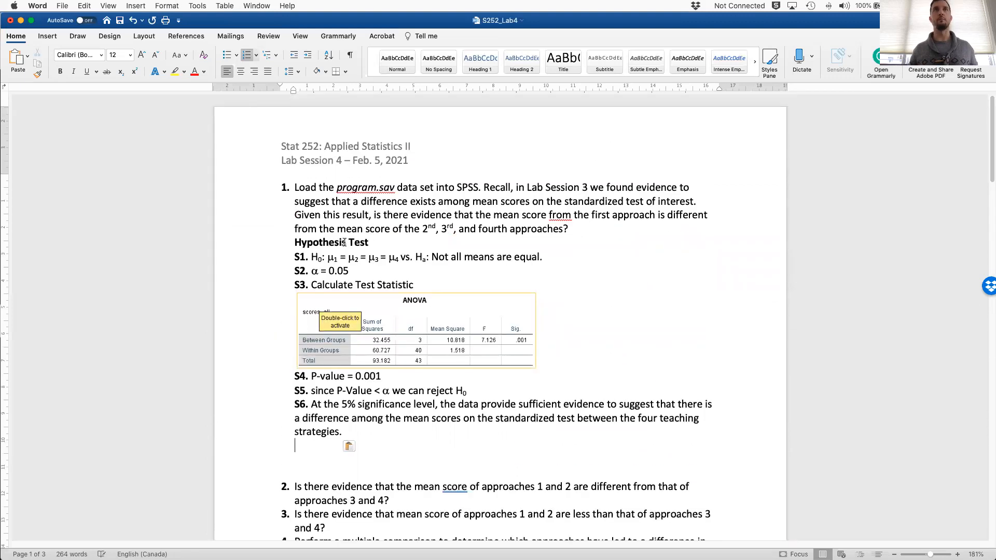
- Add blank lines between question 1 and the Hypothesis Test heading, undoing the unwanted numbered item
click(296, 242)
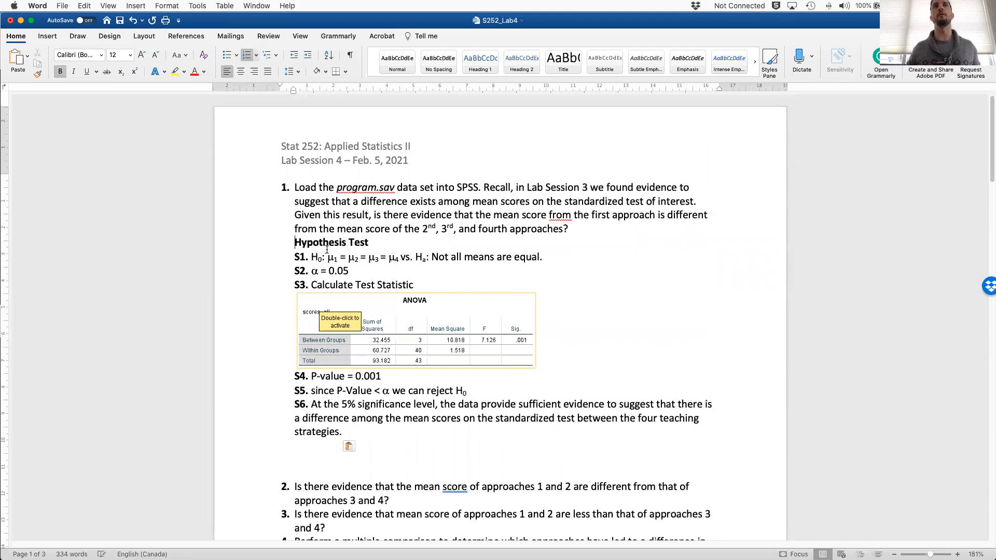
key(Return)
key(Return)
click(326, 250)
key(Return)
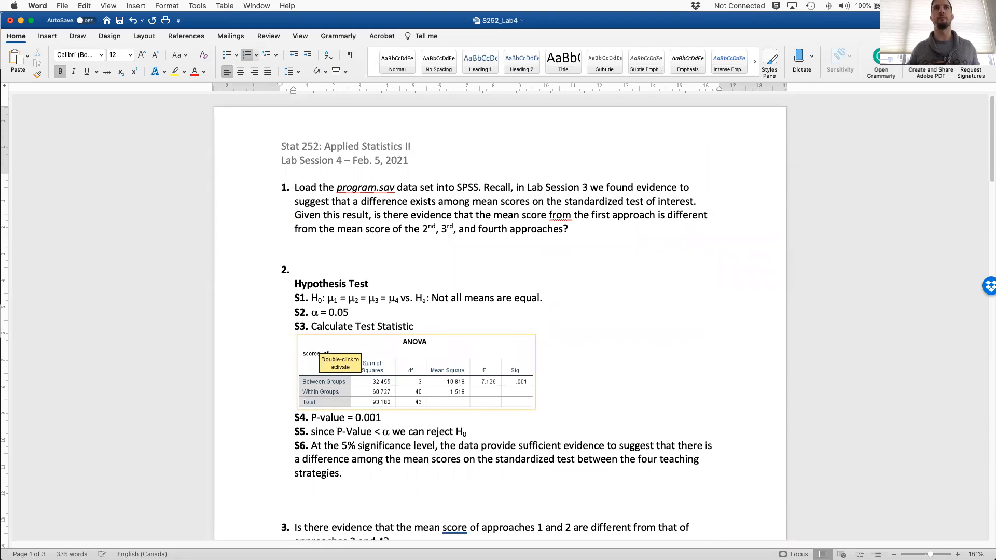
key(super+z)
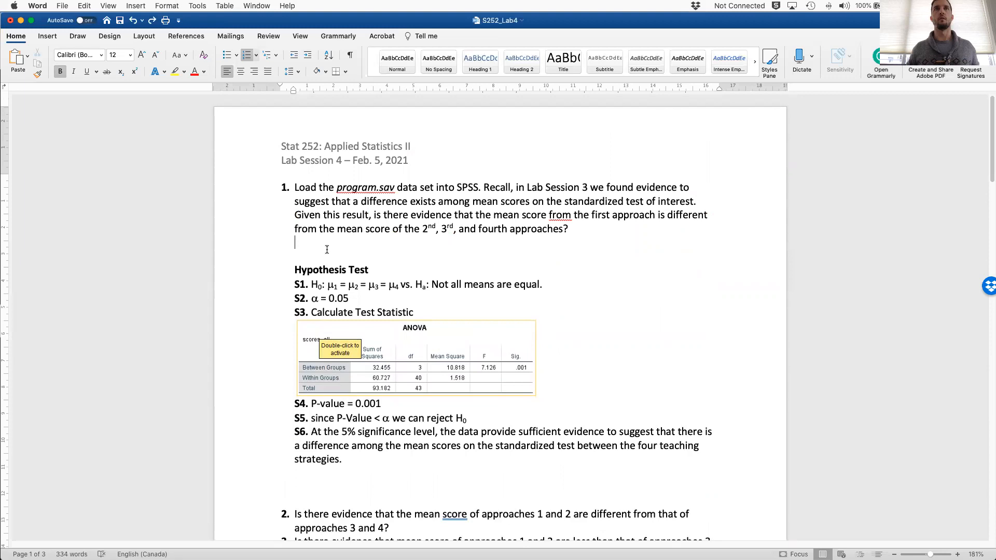
key(super+Return)
key(super+z)
- Add an unbolded line reading "Contrast:" between question 1 and the Hypothesis Test heading
scroll(332, 202, up, 2)
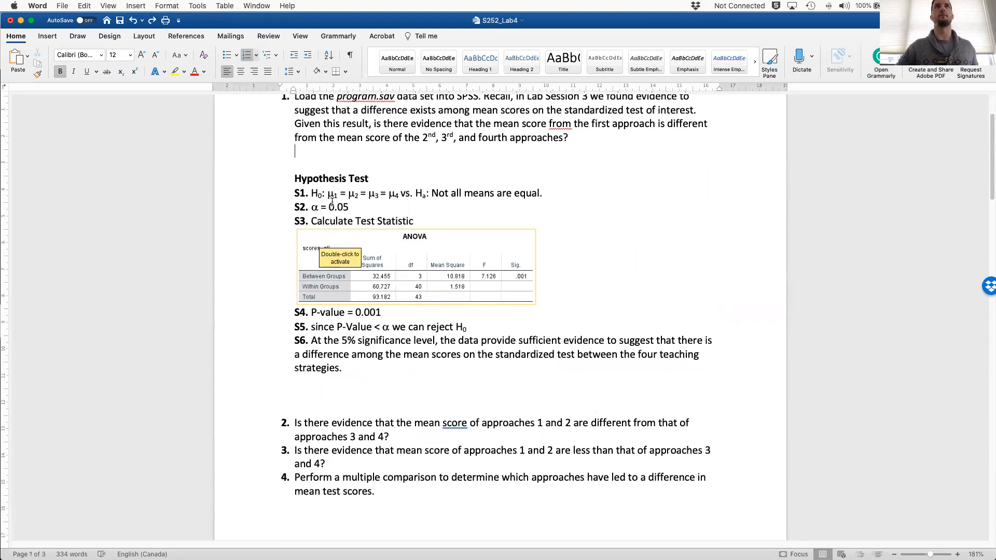
scroll(332, 202, up, 1)
key(Return)
key(super+b)
text(Contrast:)
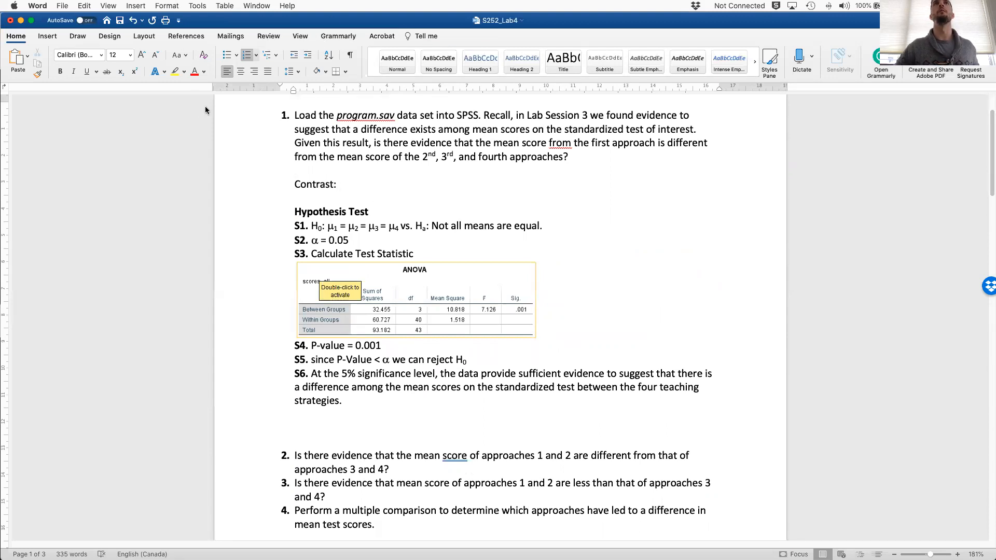
- Select the Hypothesis Test heading, move the document window down slightly, and open the advanced symbol picker
click(169, 212)
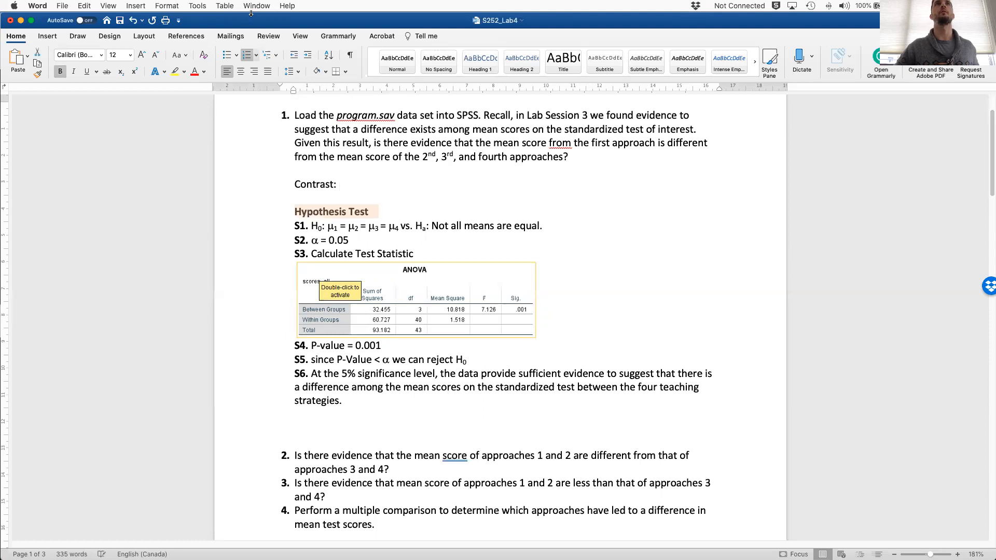
drag(251, 26, 248, 50)
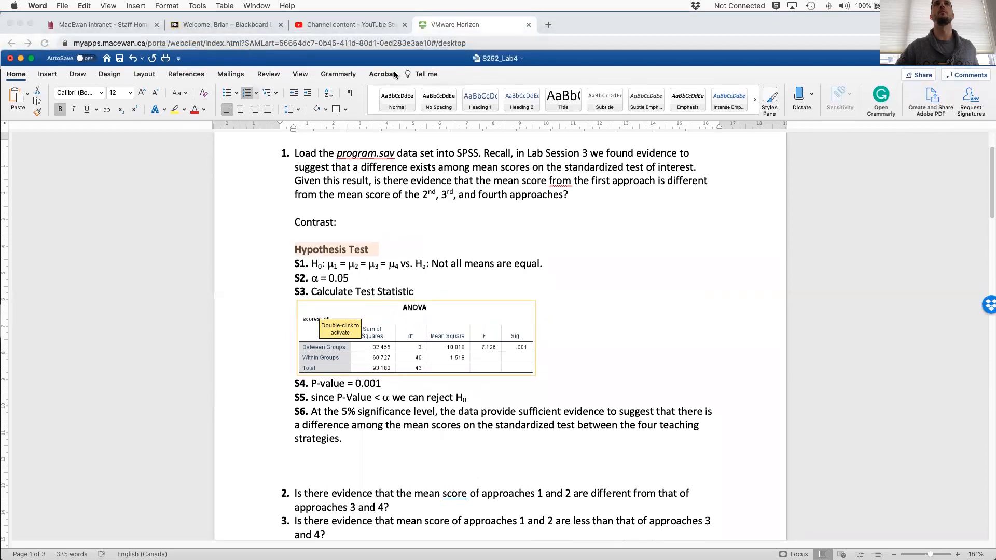
click(47, 74)
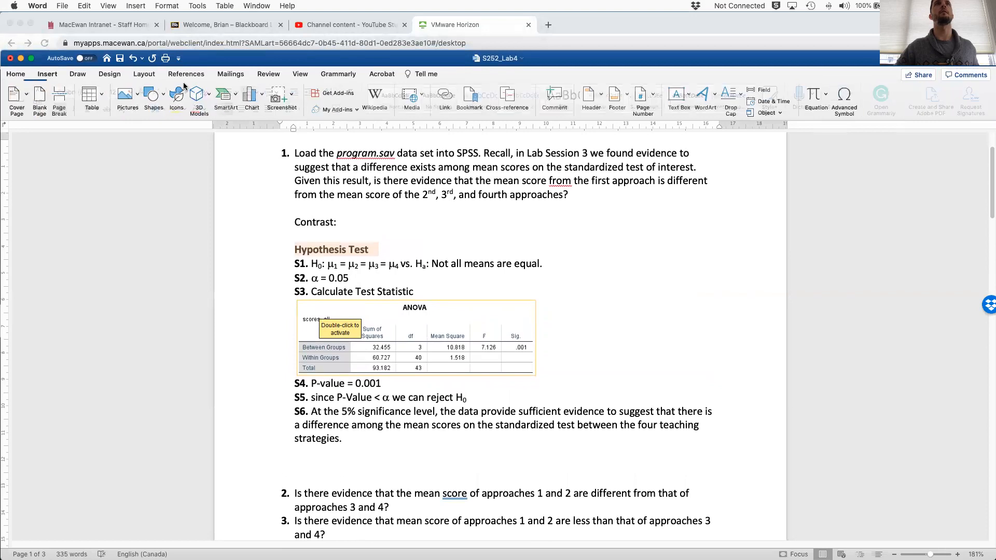
click(845, 97)
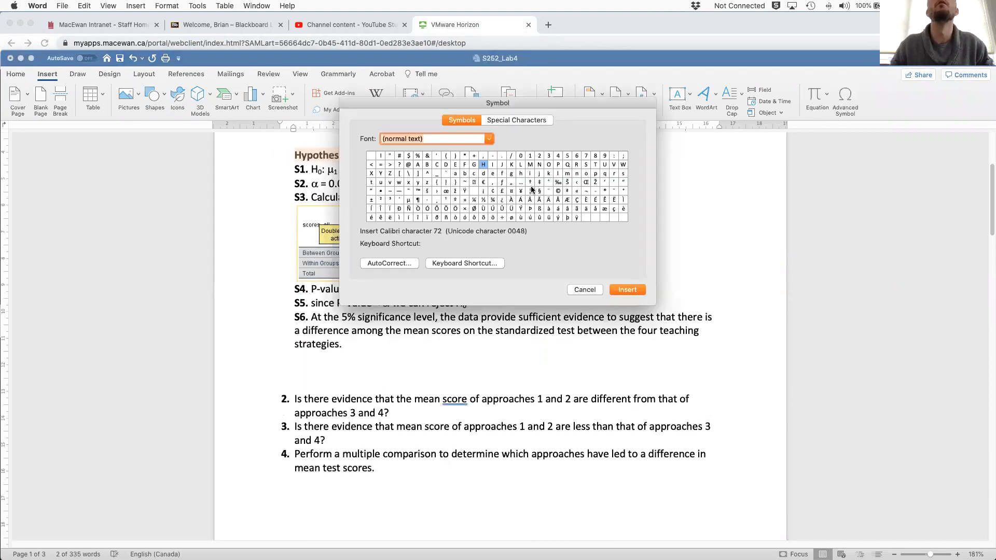
click(453, 146)
scroll(459, 241, down, 2)
scroll(458, 240, down, 10)
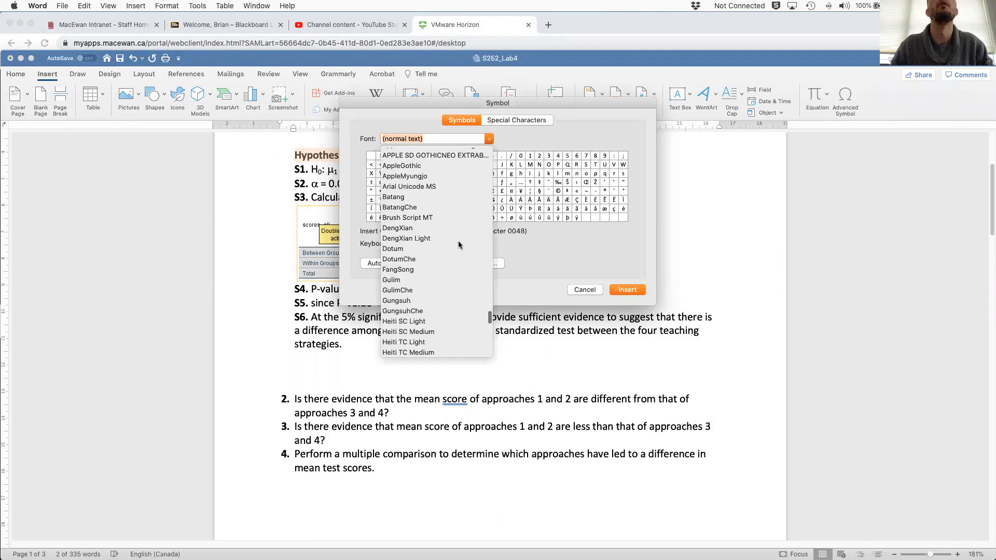
scroll(462, 244, up, 10)
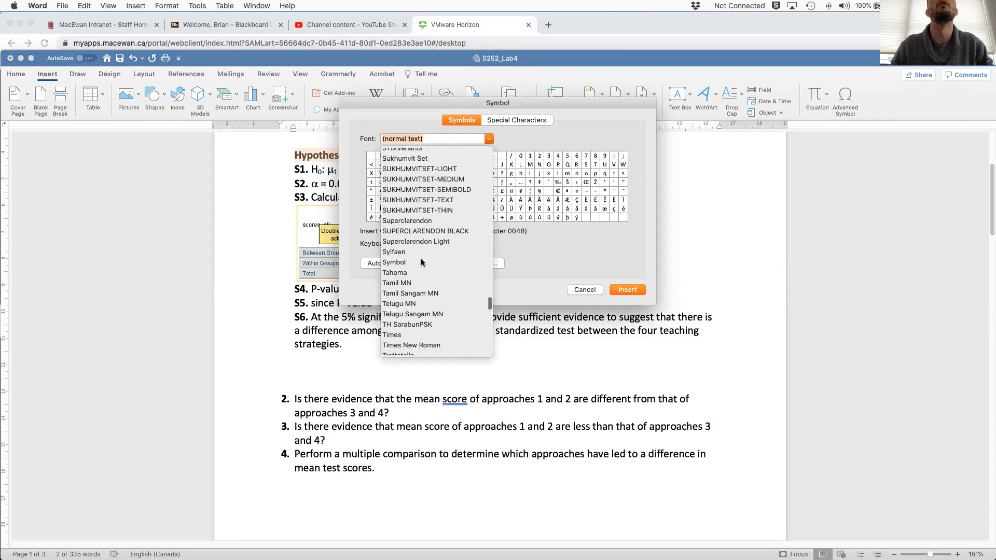
scroll(419, 260, up, 4)
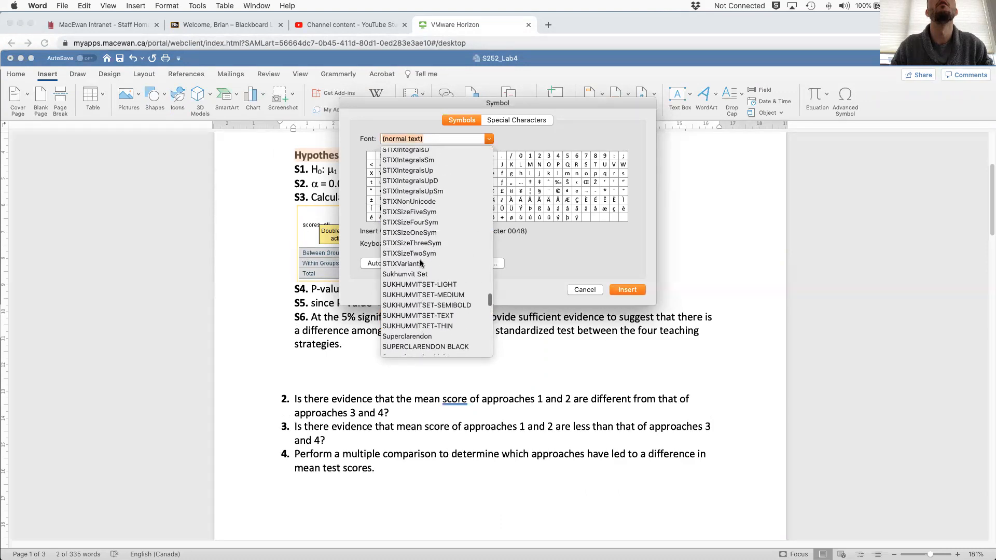
click(640, 255)
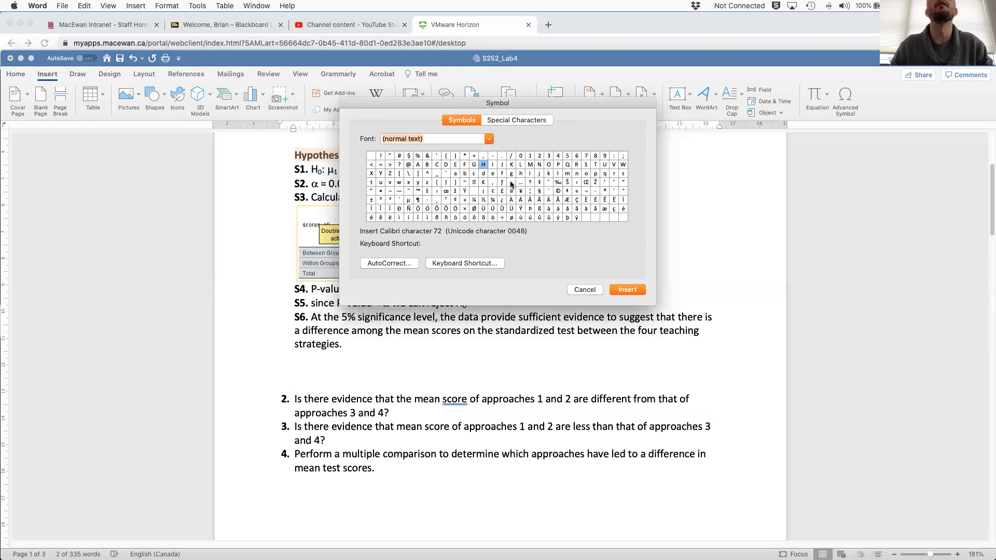
click(525, 119)
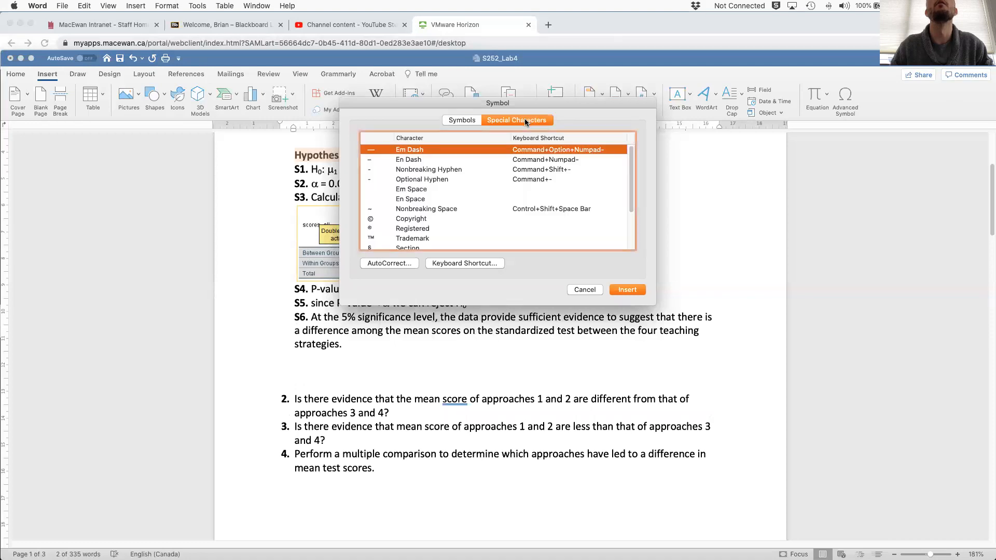
click(465, 121)
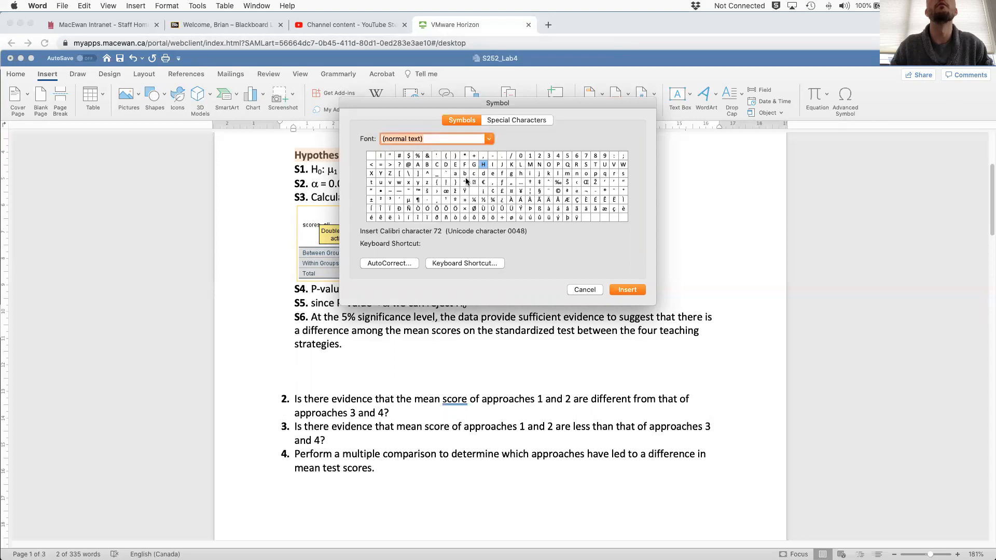
- Insert the Greek letter γ from the Symbol font in place of the selected Hypothesis Test heading
click(488, 139)
scroll(415, 251, up, 5)
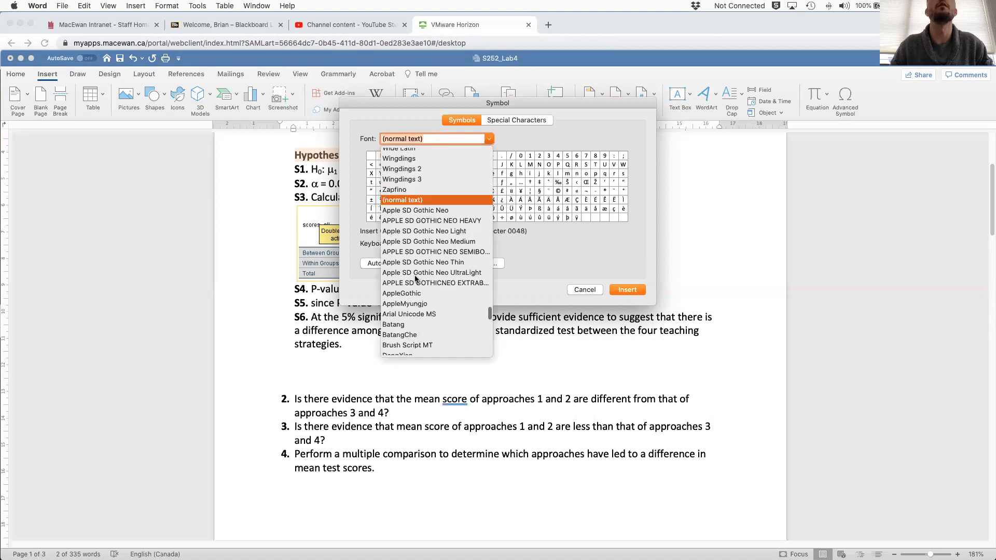
scroll(415, 252, up, 8)
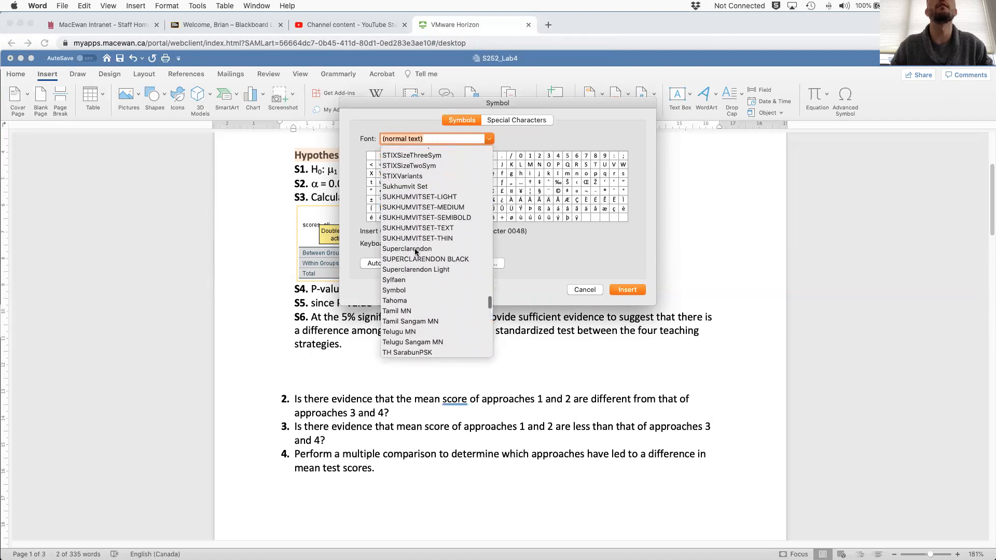
click(413, 277)
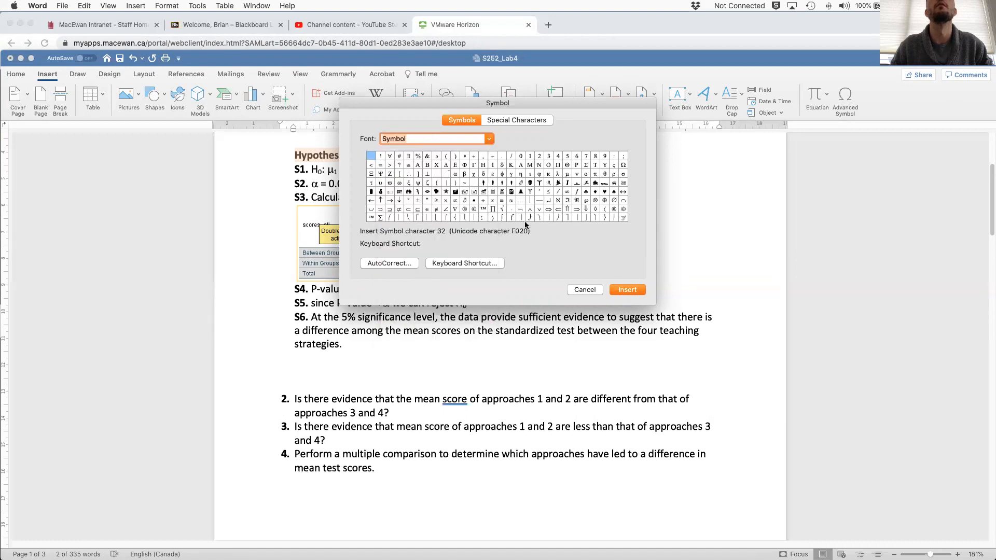
click(512, 174)
click(628, 290)
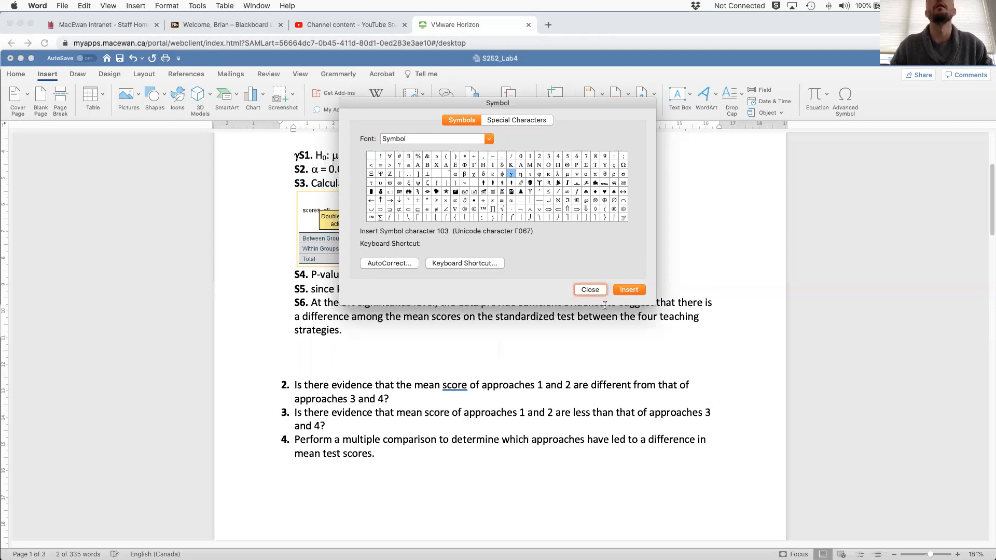
click(584, 290)
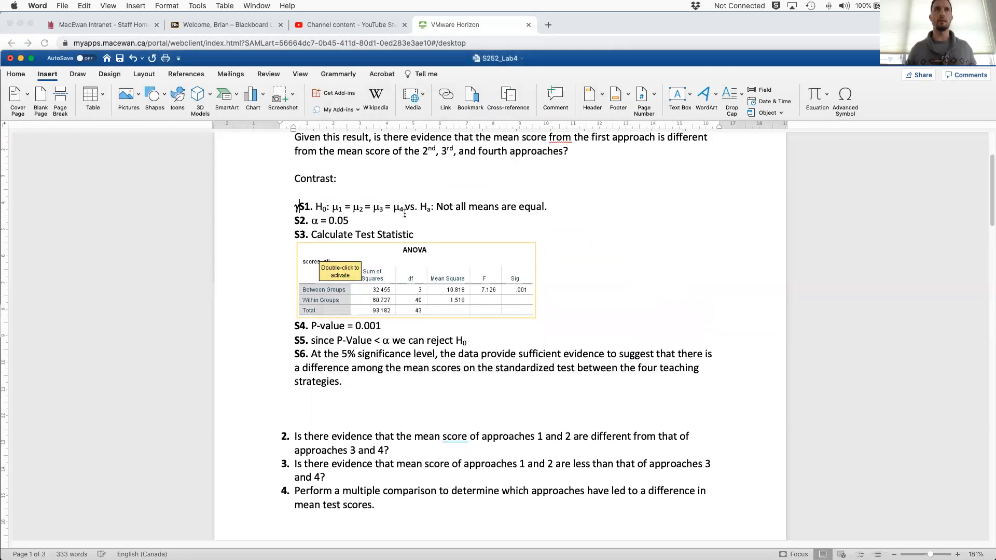
- Move the γ from before S1 to just after "Contrast:" and follow it with an equals sign
key(BackSpace)
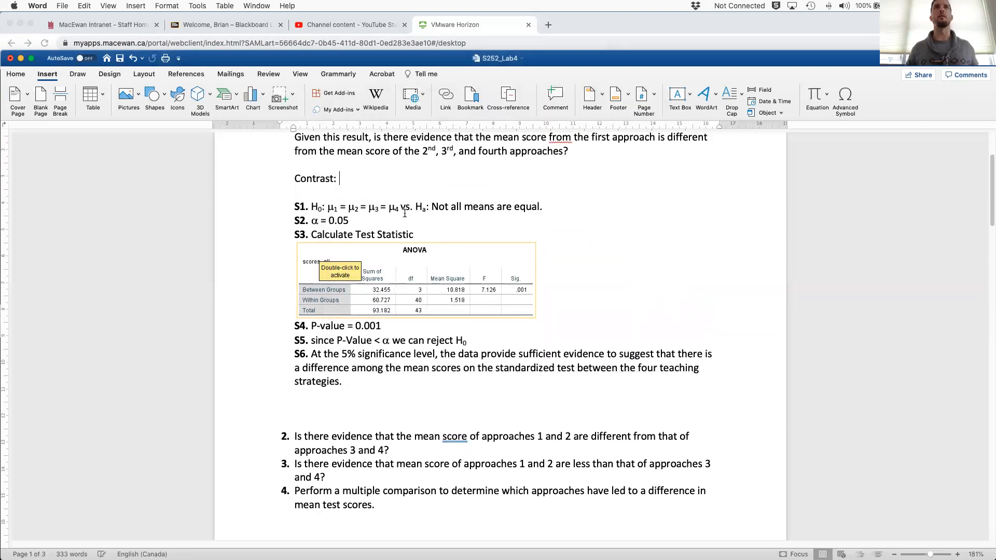
key(super+v)
text(=)
scroll(554, 200, up, 3)
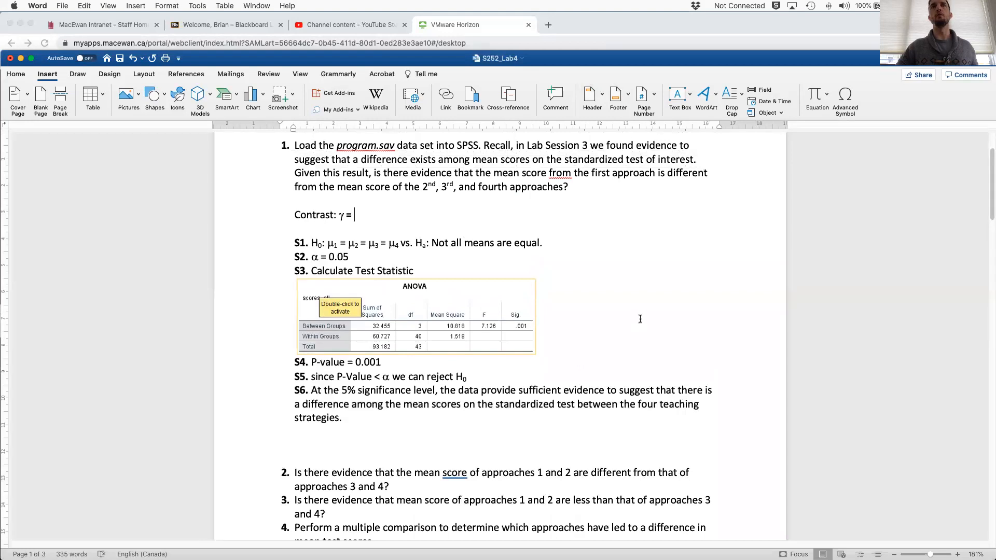
- Remove the bold formatting from "γ =" on the Contrast line
click(17, 74)
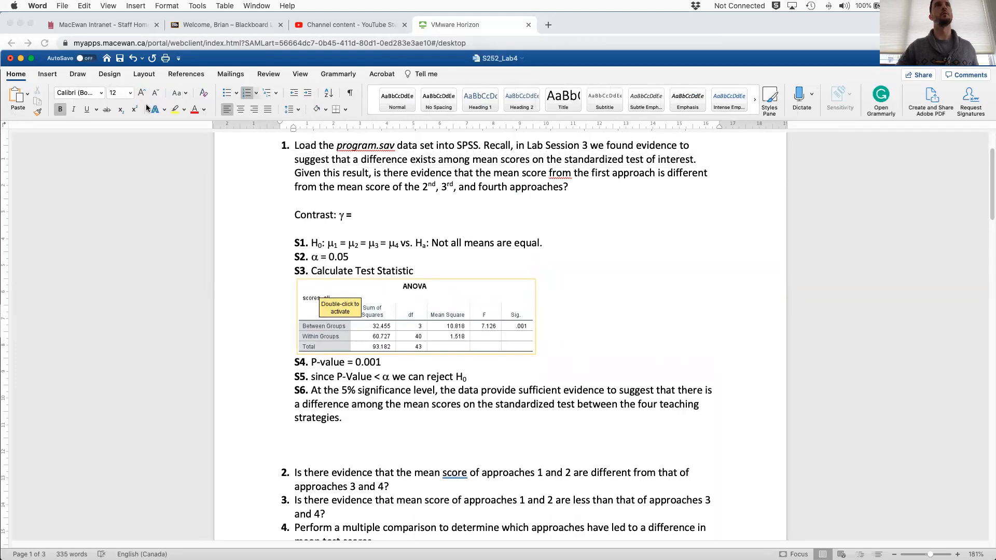
key(shift+Left)
key(shift+Left)
key(shift+Left)
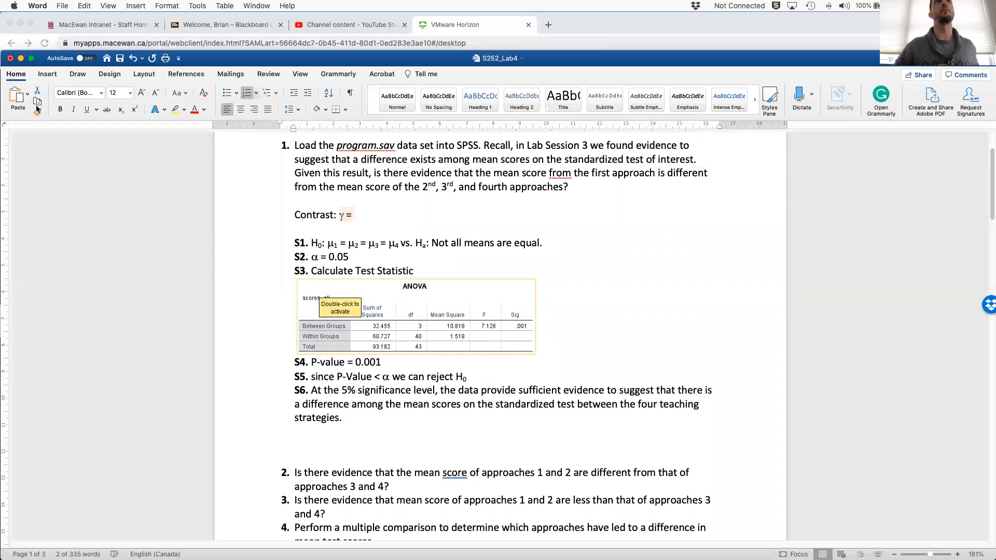
click(406, 212)
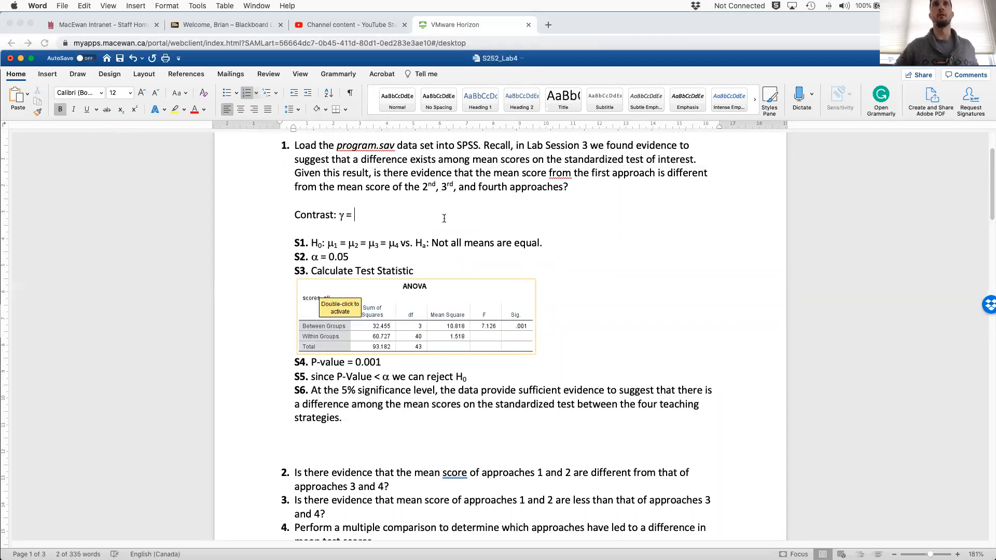
- Continue the contrast with μ1 copied from S1, followed by "– 1/3(" in normal, non-subscript text
click(335, 243)
key(cmd+c)
click(397, 218)
key(cmd+v)
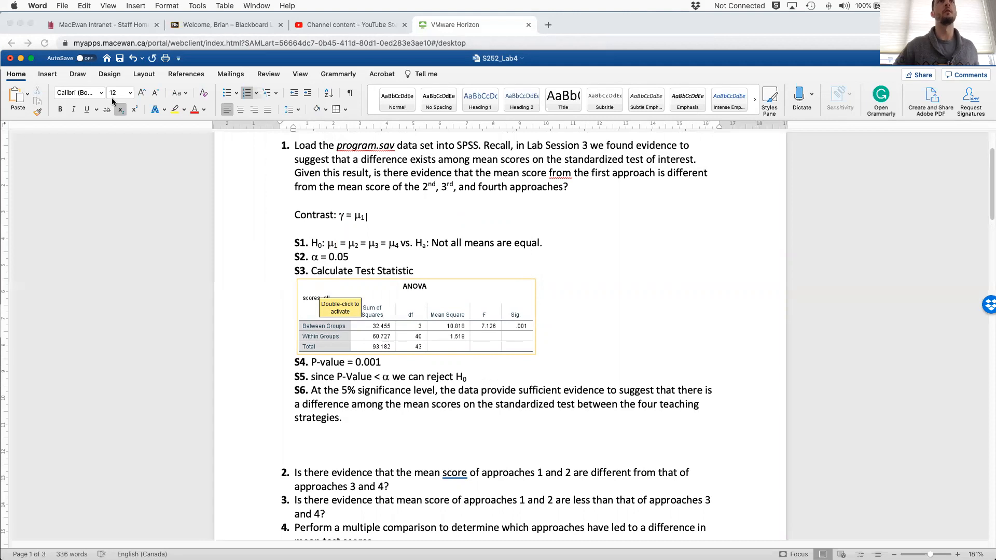
text(-)
text( 1/3()
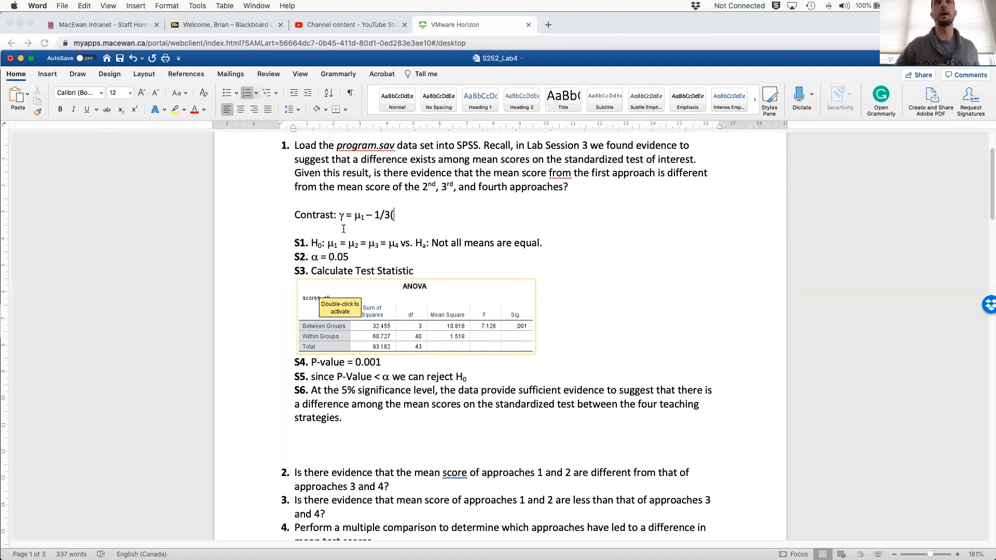
- Complete the contrast with "μ2 + μ3 + μ4)", reusing the mean terms copied from S1
drag(349, 244, 399, 244)
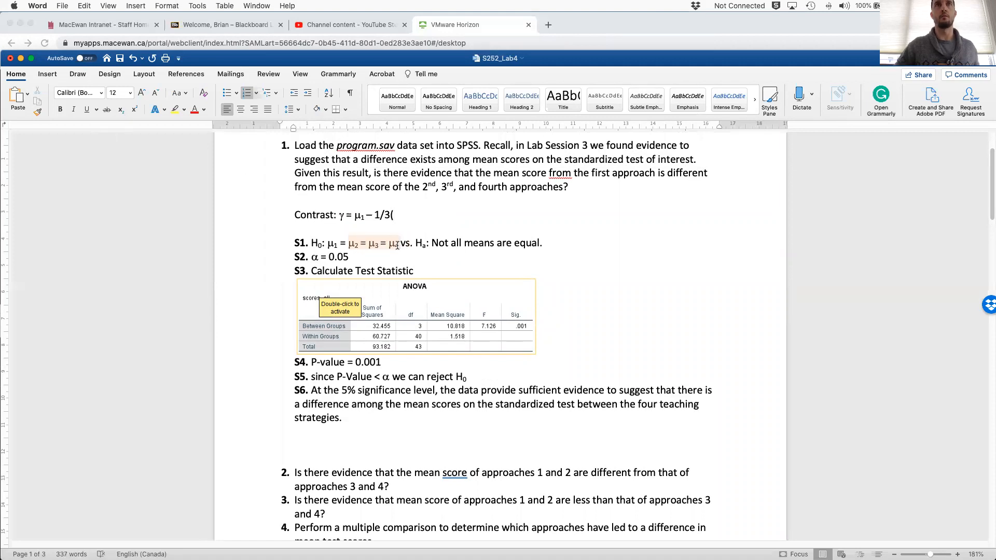
click(407, 218)
key(super+v)
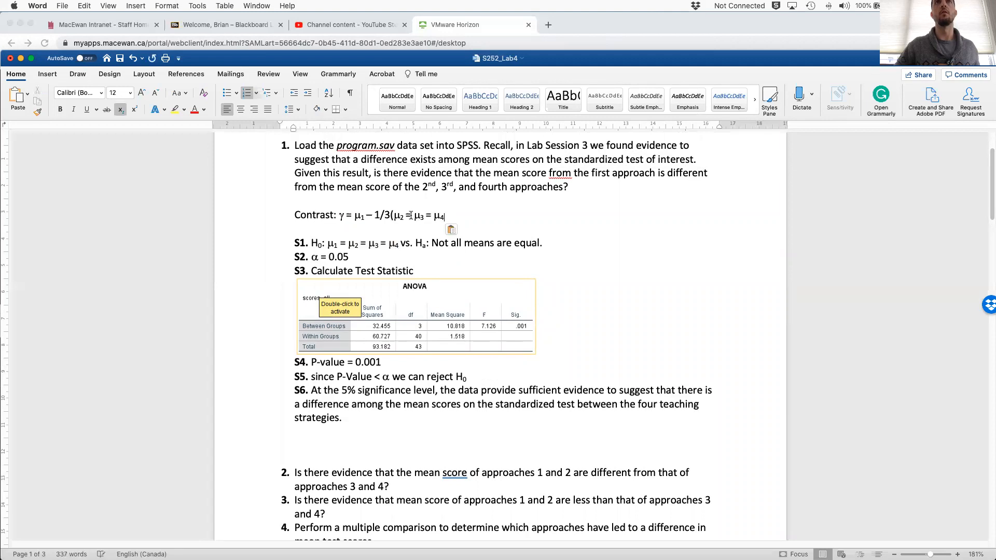
key(BackSpace)
text(+)
click(428, 217)
key(BackSpace)
text(+)
key(Right)
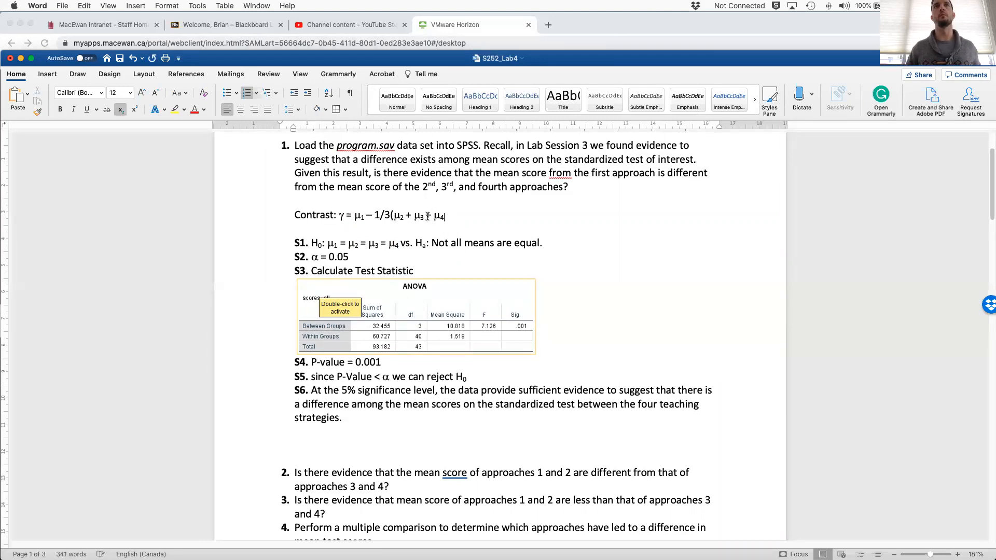
click(120, 110)
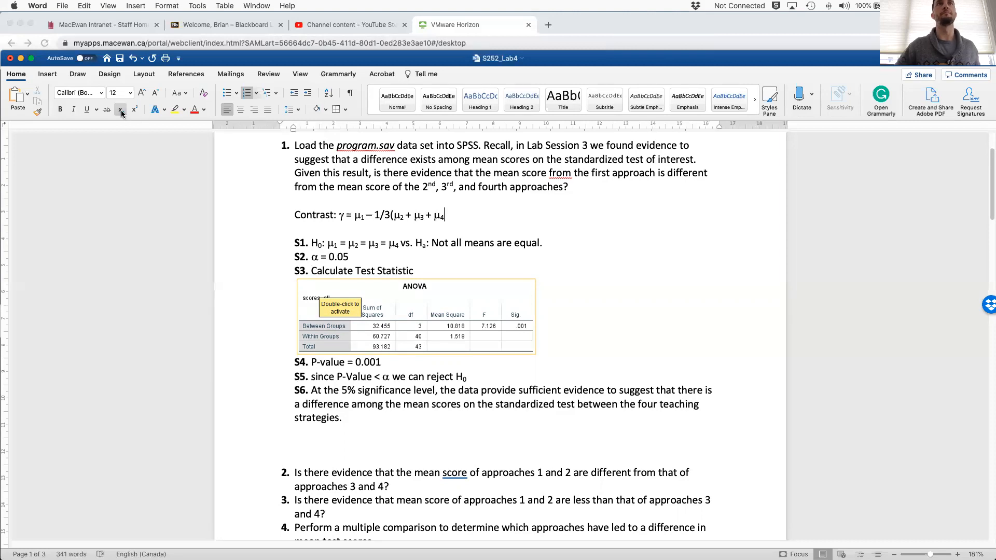
text())
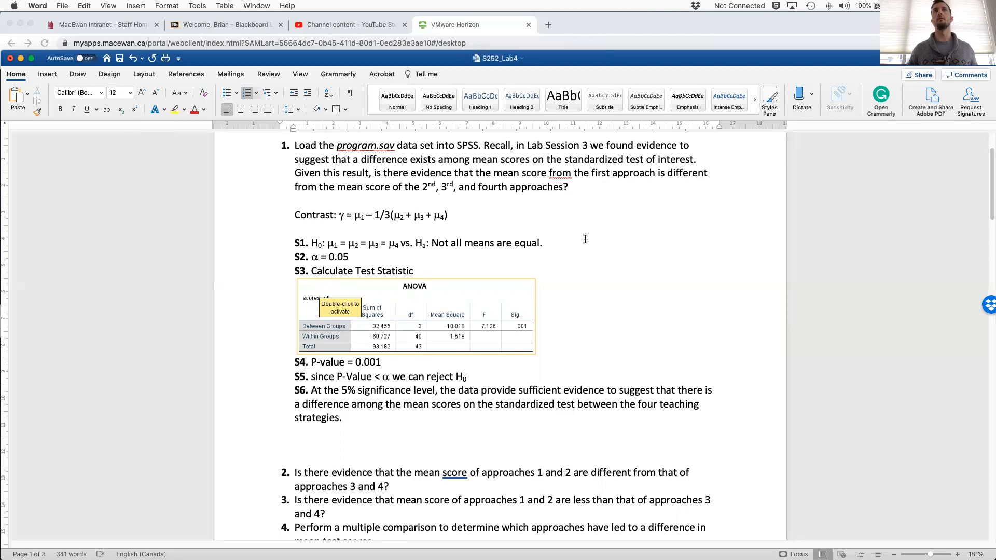
- Replace the equality of the four means in S1's null hypothesis with "γ = 0", copying γ from the Contrast line
scroll(596, 248, up, 2)
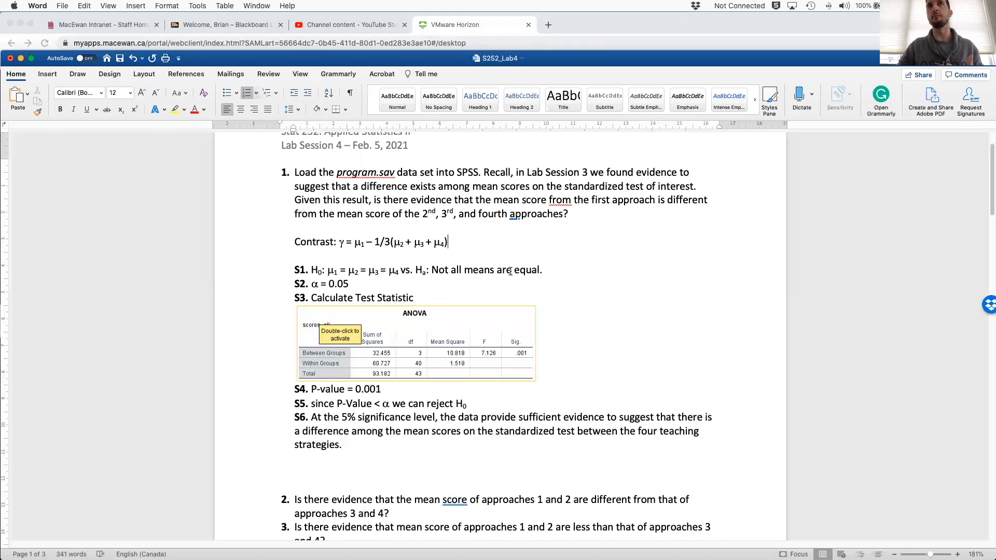
double_click(341, 242)
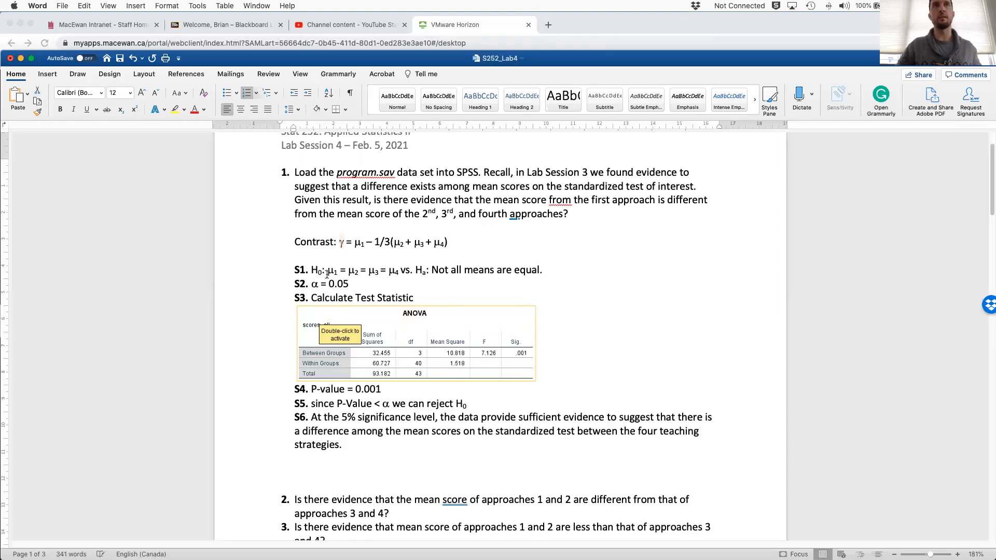
drag(328, 270, 400, 271)
key(cmd+v)
text(= 0)
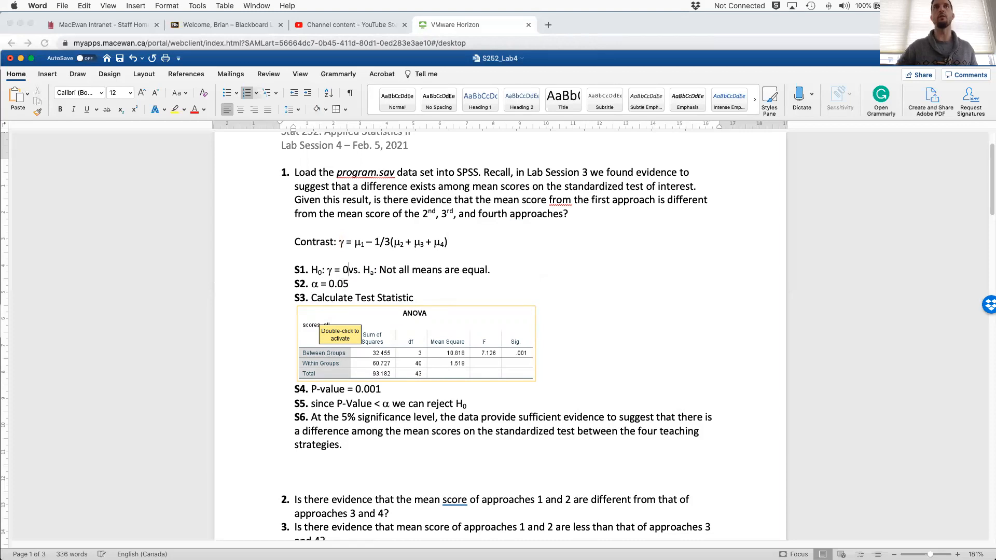
- Replace the wording of the alternative hypothesis in S1 with "γ ≠ 0", inserting the not-equal sign from the Symbol font
drag(382, 270, 493, 270)
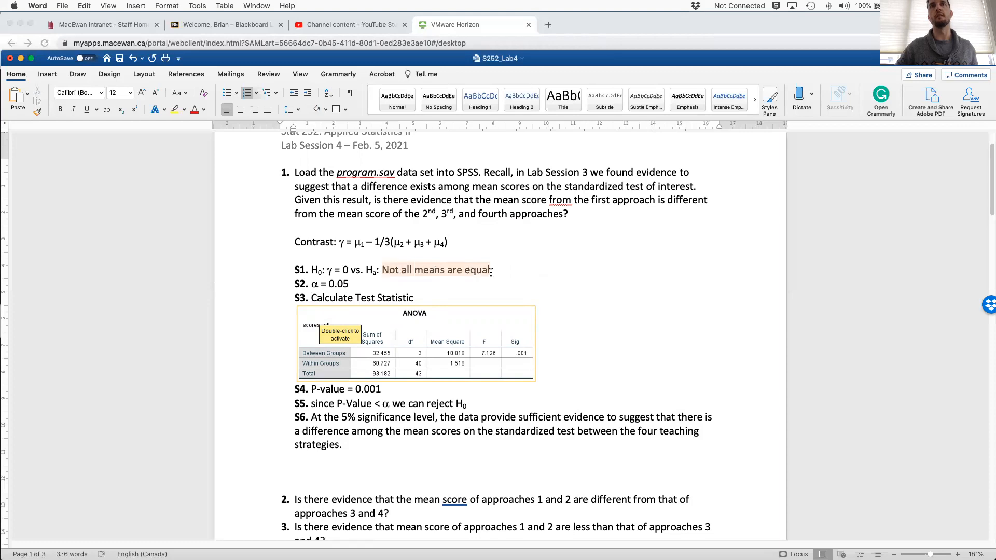
key(super+v)
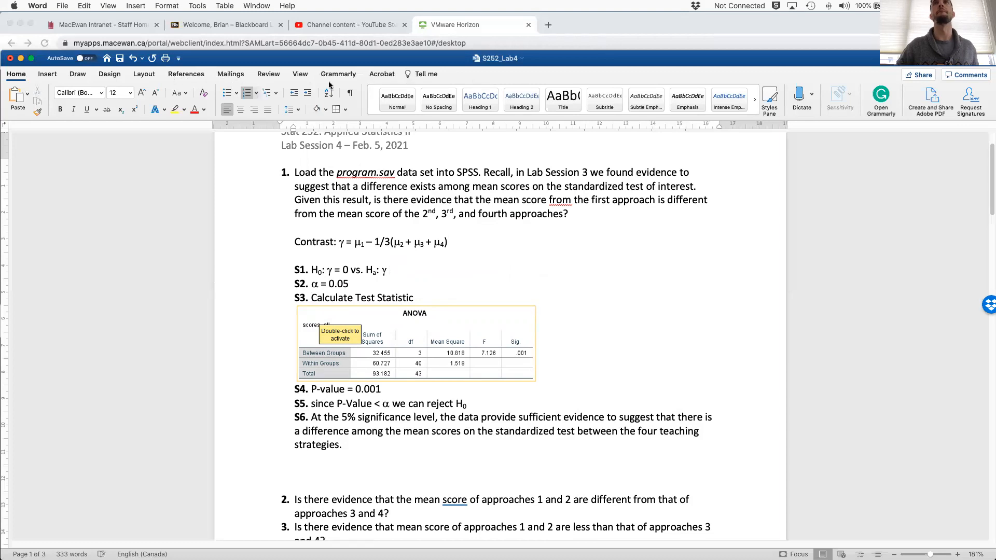
click(47, 73)
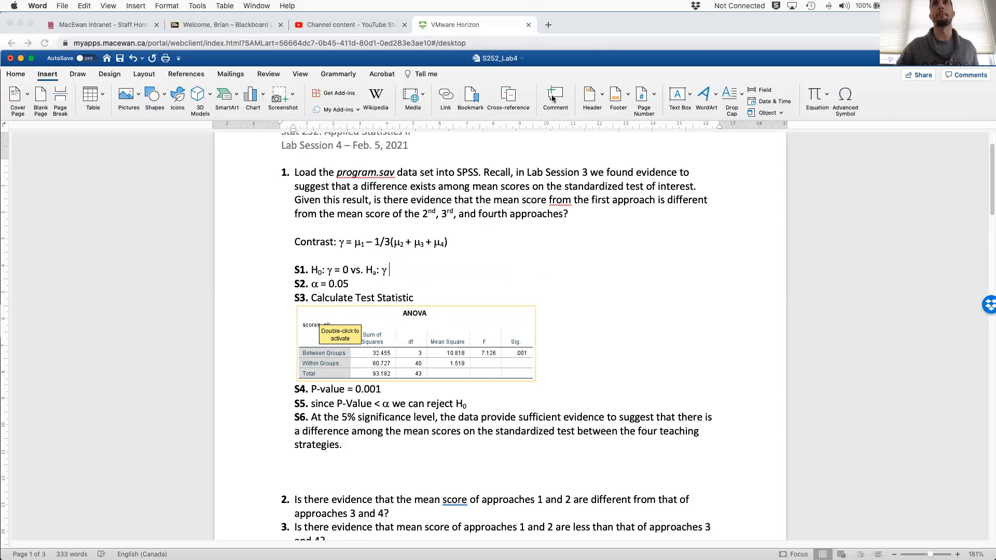
click(846, 99)
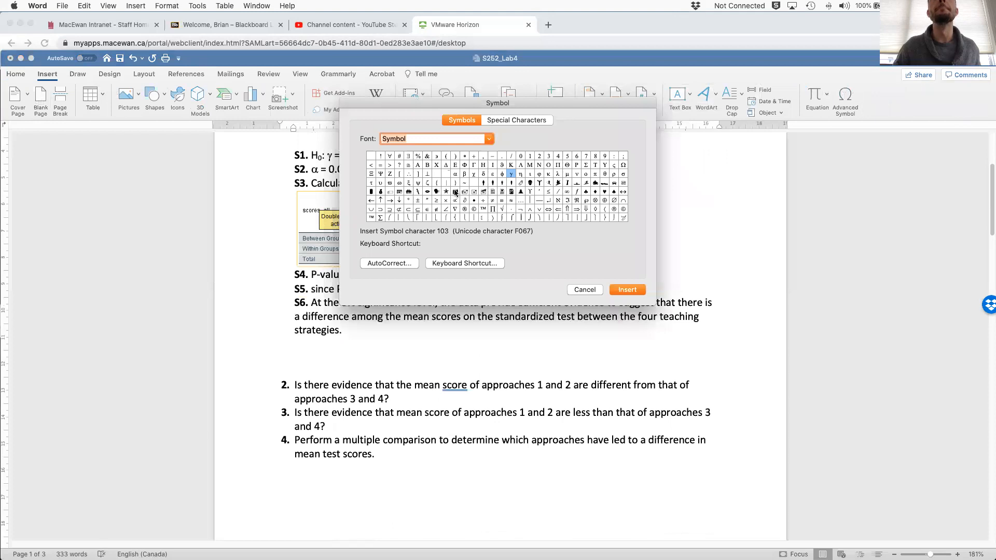
click(492, 201)
click(625, 290)
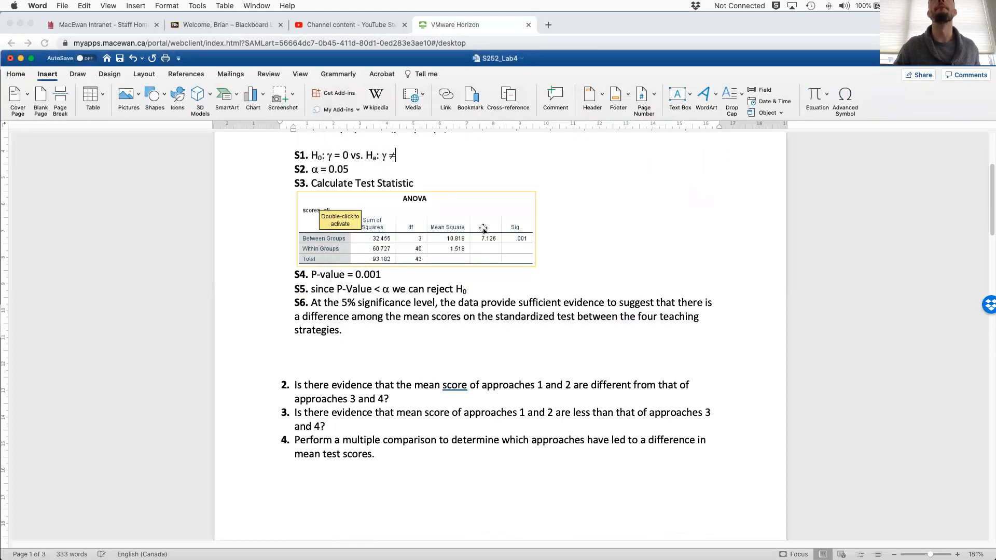
text(0)
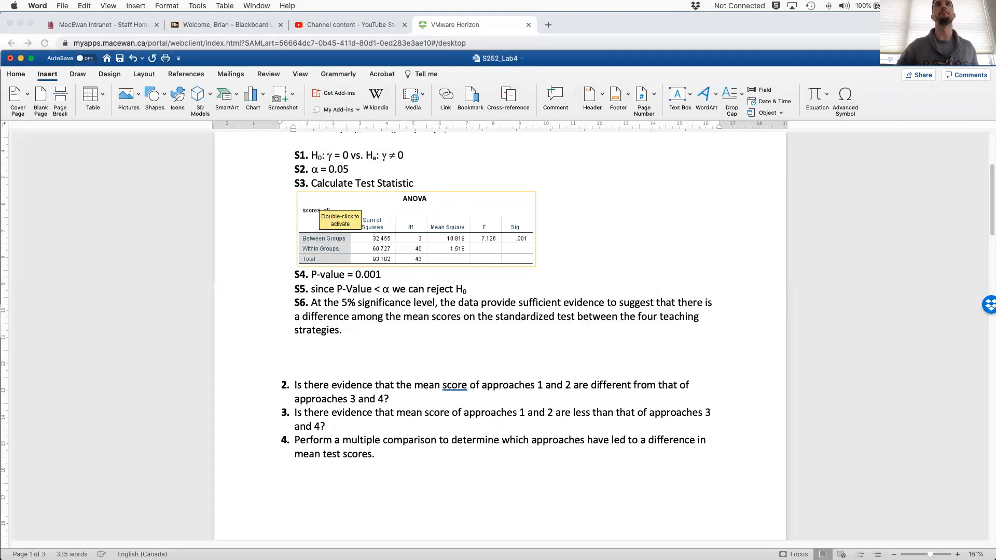
- Delete the old ANOVA table below S3, keeping the blank line beneath "Calculate Test Statistic"
scroll(363, 296, up, 5)
click(363, 296)
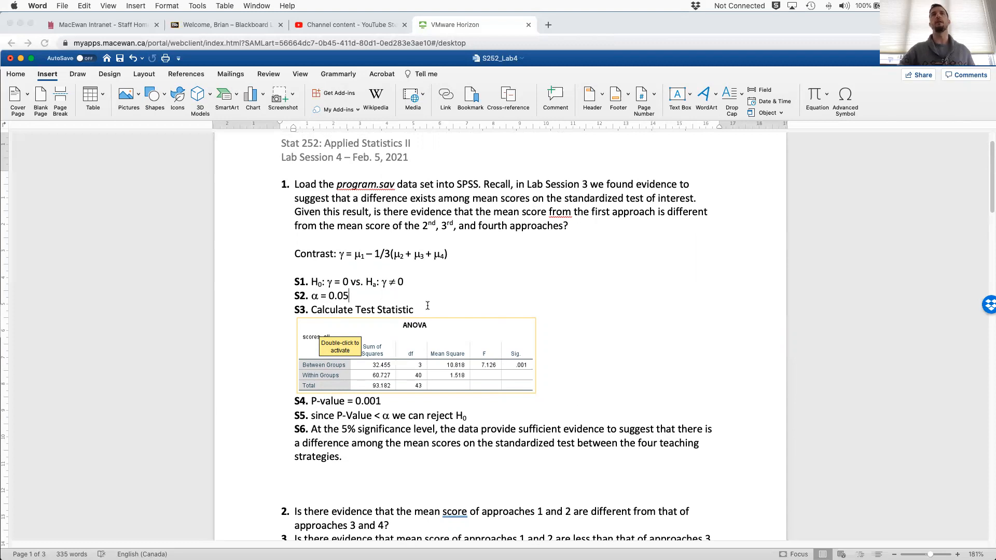
click(466, 332)
key(BackSpace)
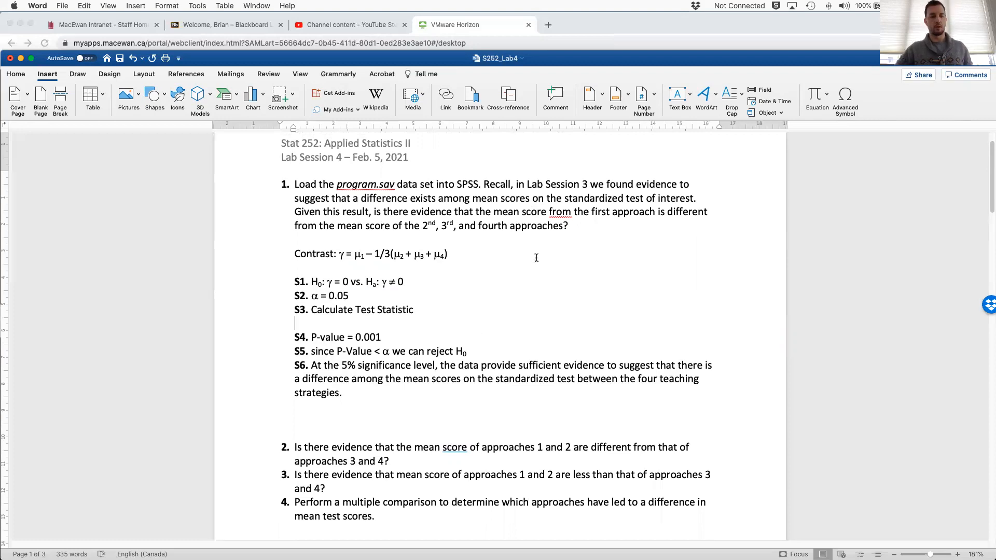
- Switch to SPSS and open the contrasts of the One-Way ANOVA of scores by Index1, enabling a linear polynomial contrast
click(676, 26)
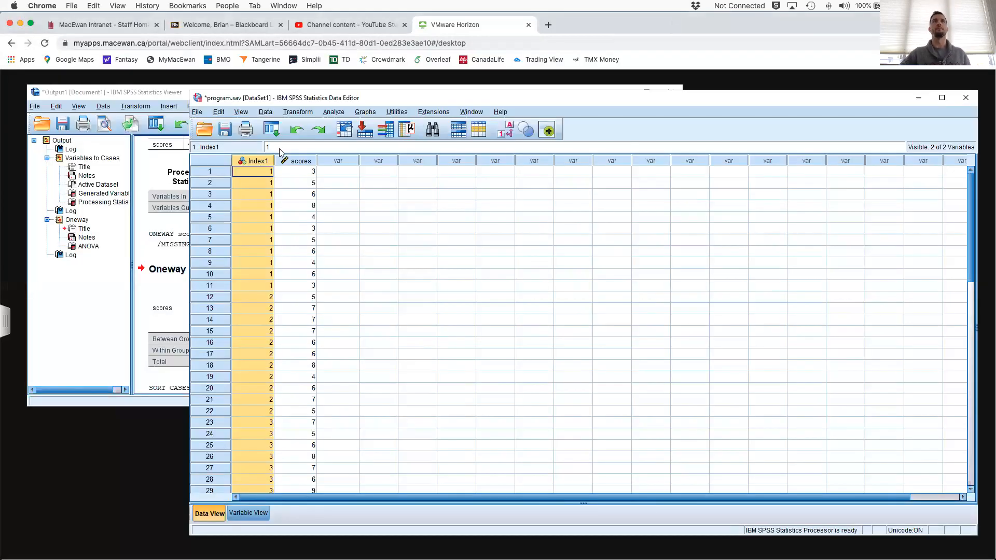
click(325, 114)
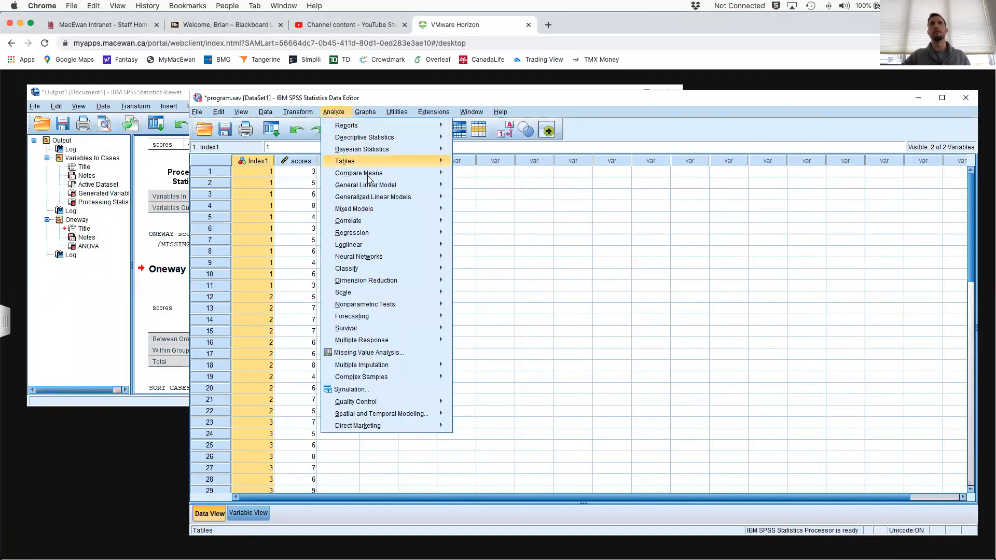
mouse_move(369, 178)
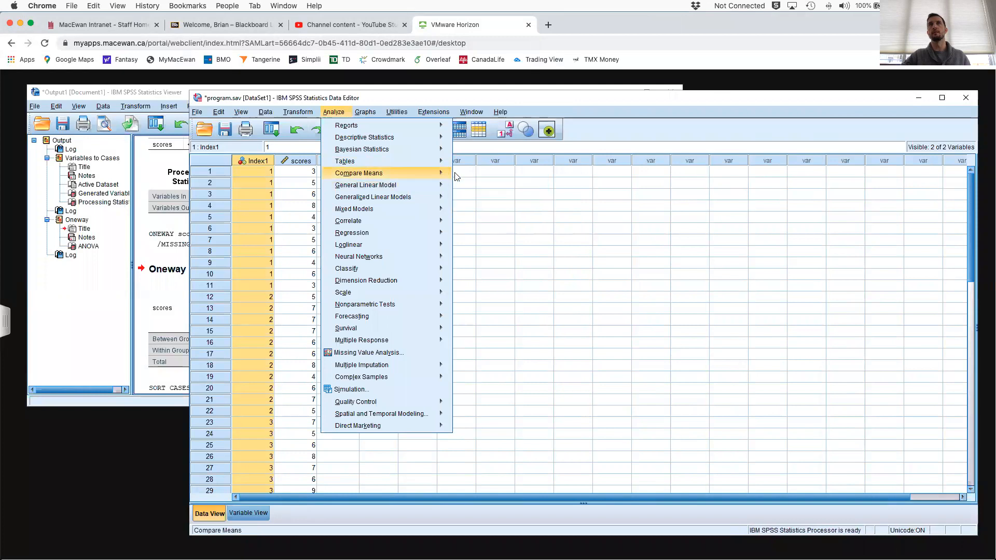
click(478, 241)
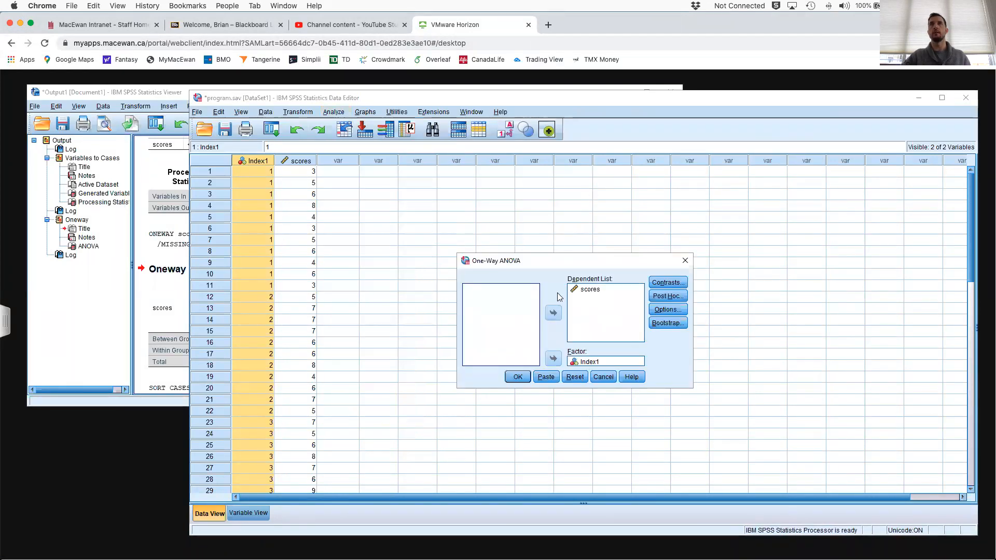
click(670, 283)
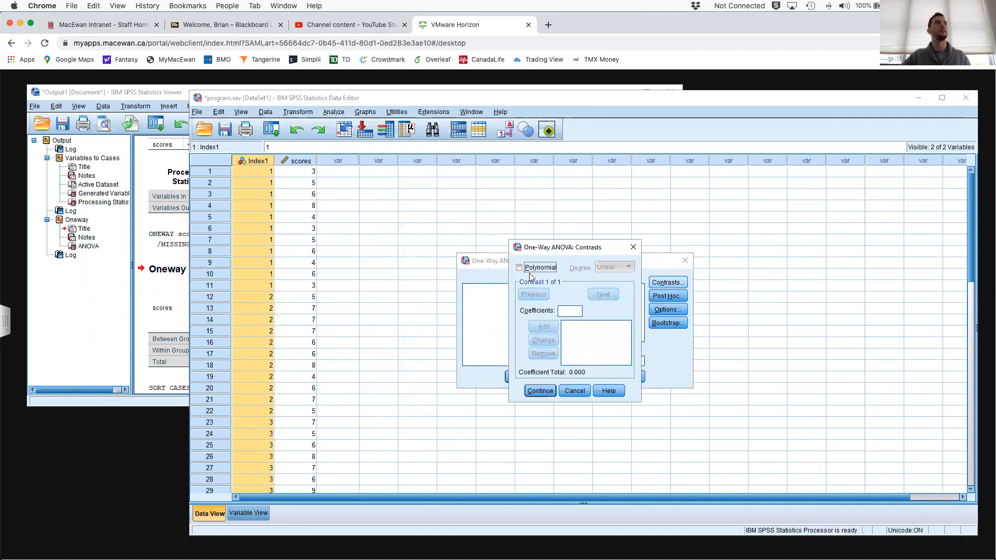
click(520, 269)
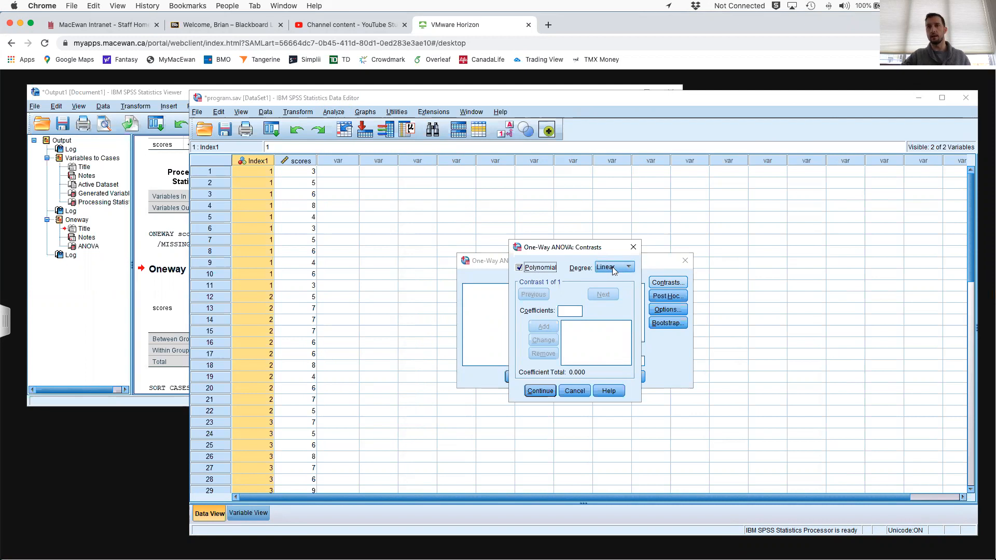
click(568, 311)
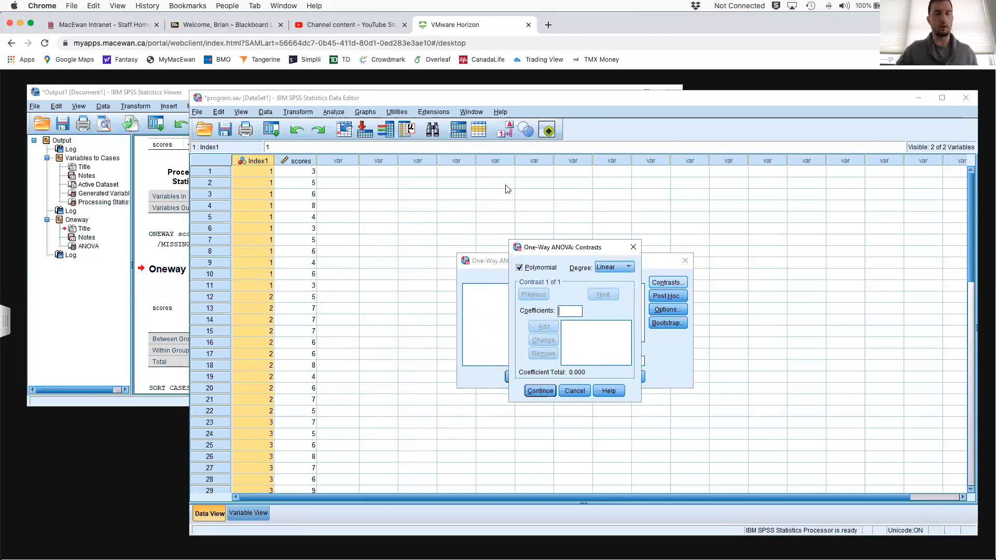
- Switch back to Word and add a new line under the Contrast line reading "Reminder:" in red
key(ctrl+Up)
click(596, 200)
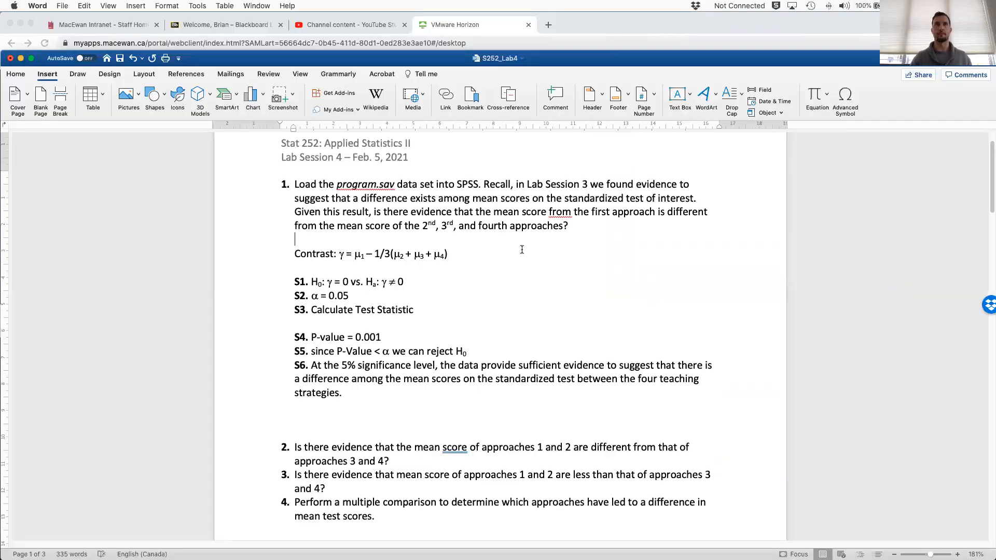
key(Return)
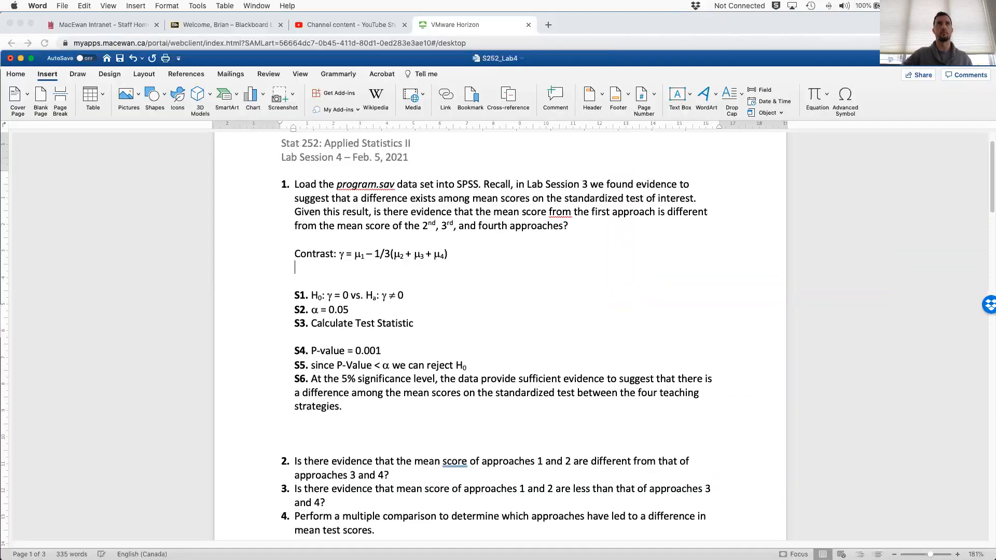
click(16, 74)
click(194, 109)
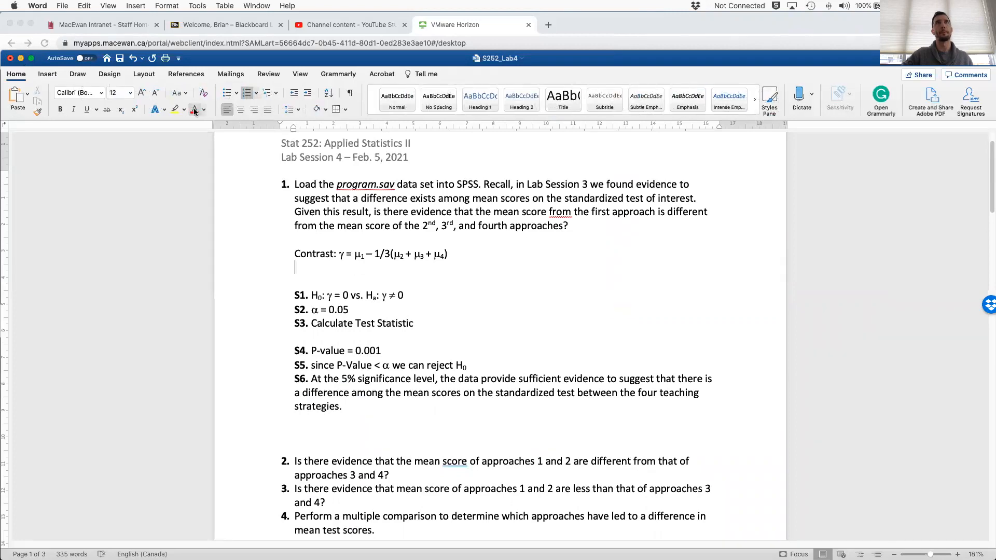
text(Reminder:)
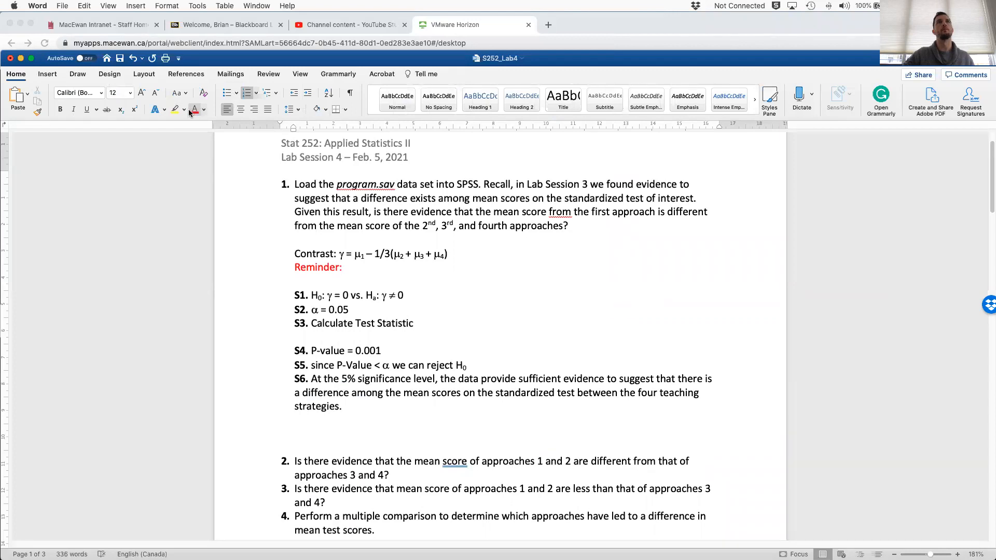
- Continue the reminder line with "the general contrast has form"
text( the genrea)
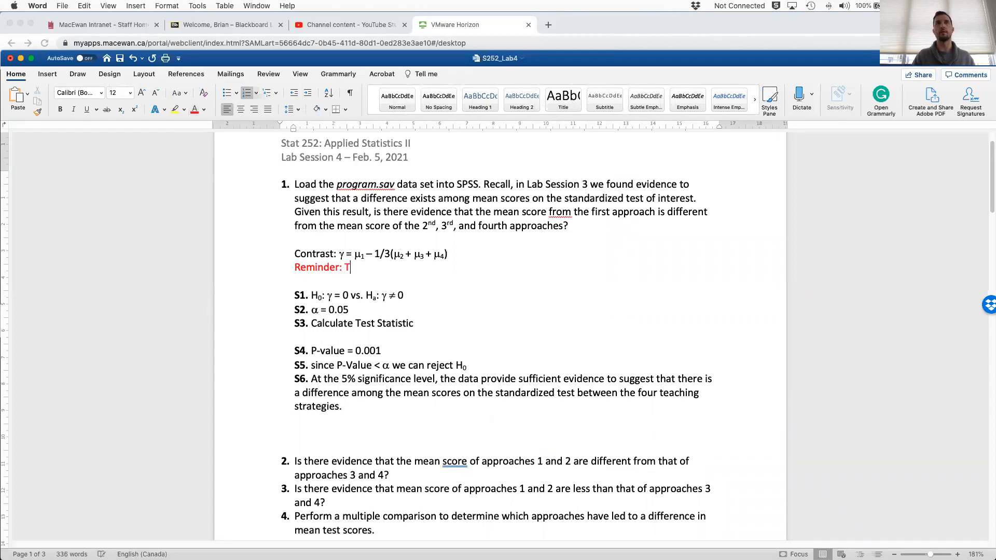
text(l)
key(BackSpace)
key(BackSpace)
key(BackSpace)
key(BackSpace)
text(eral contrast has cf)
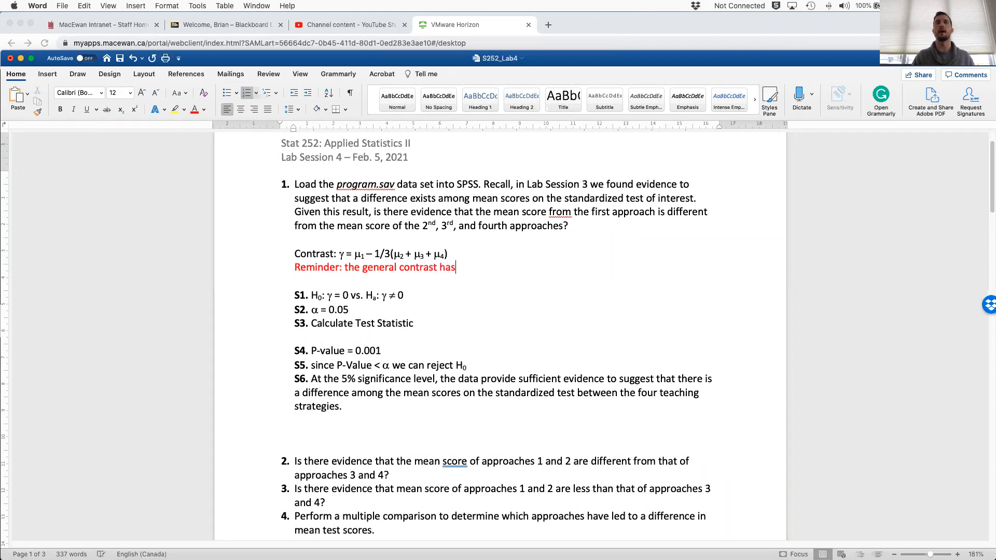
key(BackSpace)
key(BackSpace)
text(form)
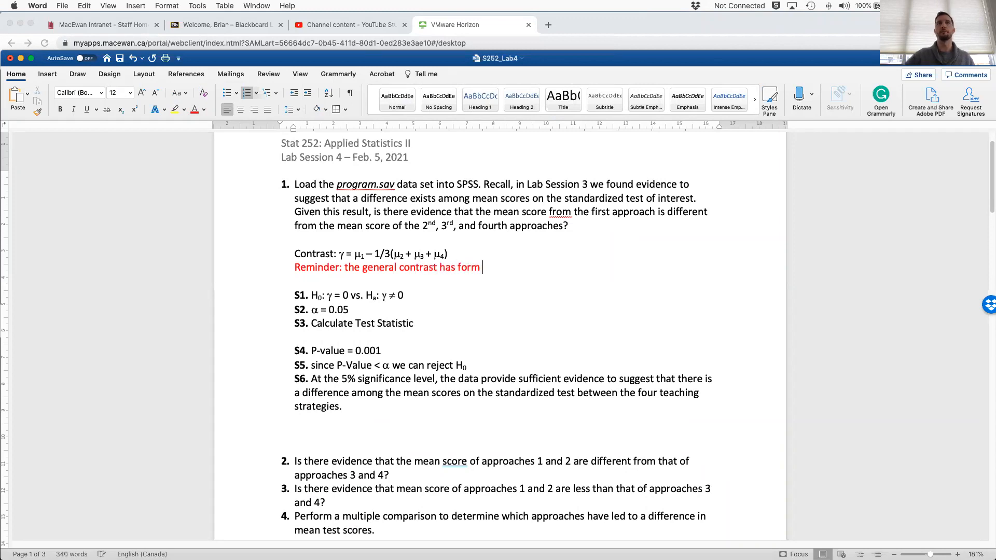
- Copy the full γ expression from the Contrast line to the end of the reminder
drag(338, 253, 450, 255)
key(super+c)
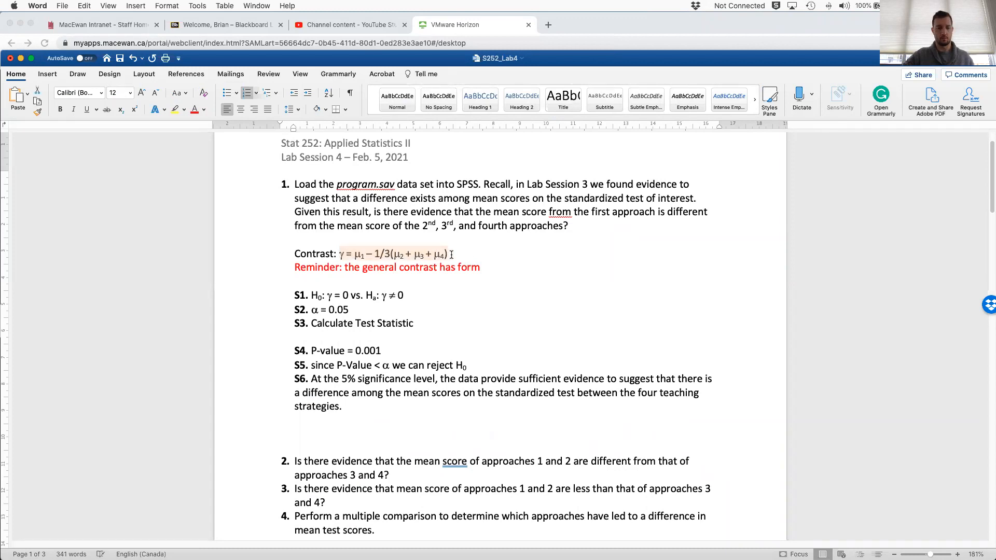
click(504, 267)
key(super+v)
- Insert the coefficient c1 before μ1 in the reminder's formula, reusing the subscript 1 copied from μ1
click(499, 267)
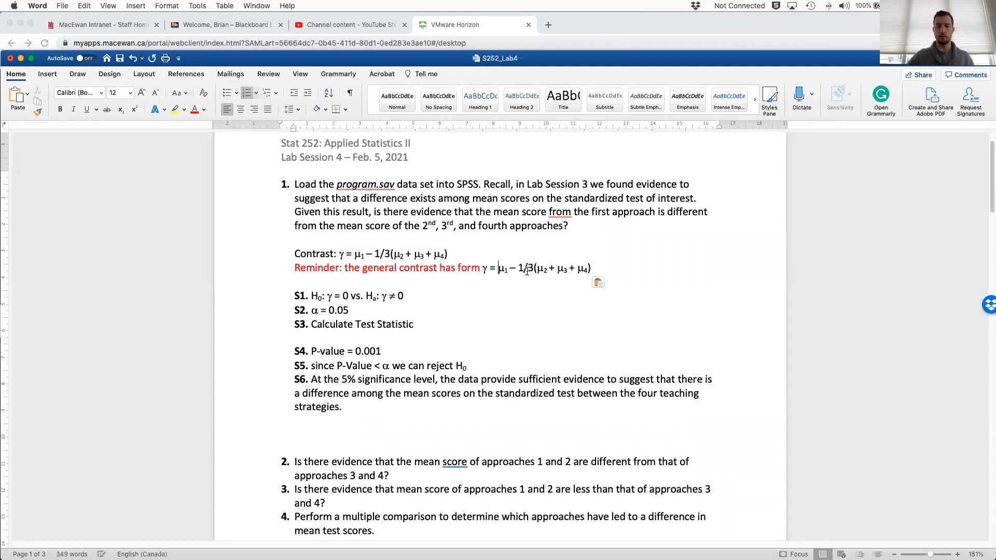
text(c_)
key(BackSpace)
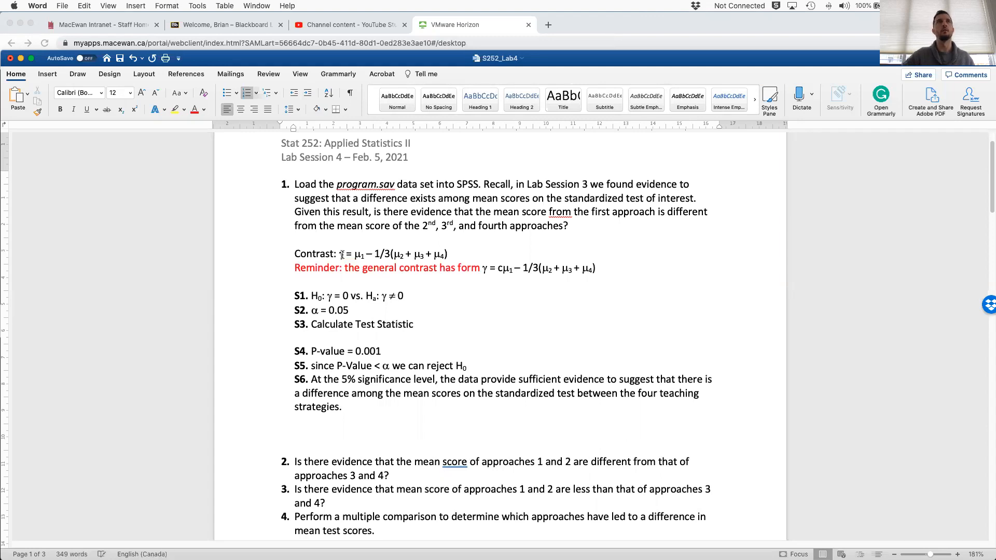
key(Right)
key(Right)
key(shift+Left)
key(super+c)
key(Left)
key(super+v)
key(BackSpace)
key(Left)
key(Left)
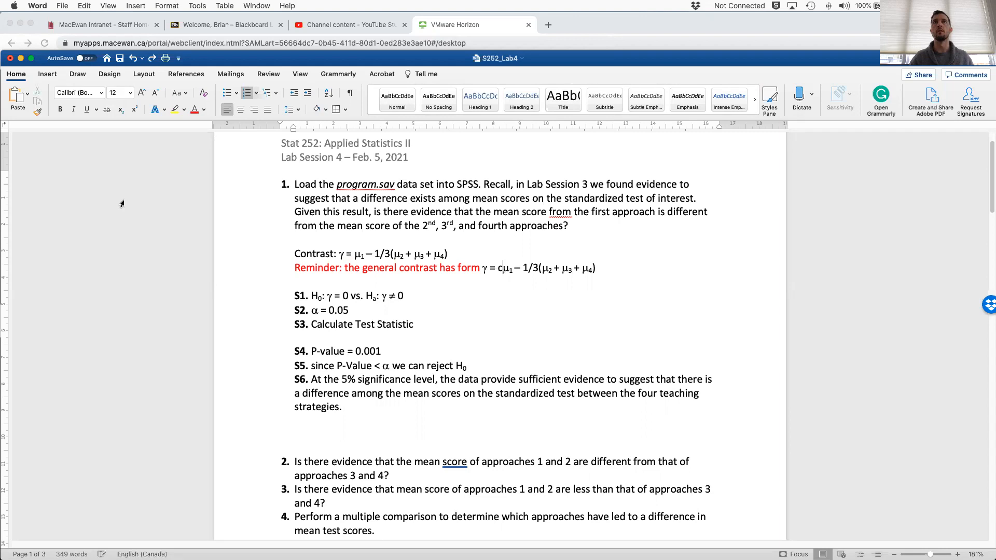
key(super+v)
- Replace "– 1/3(" in the reminder's formula with a plus sign
key(shift+Right)
key(shift+Right)
key(shift+Right)
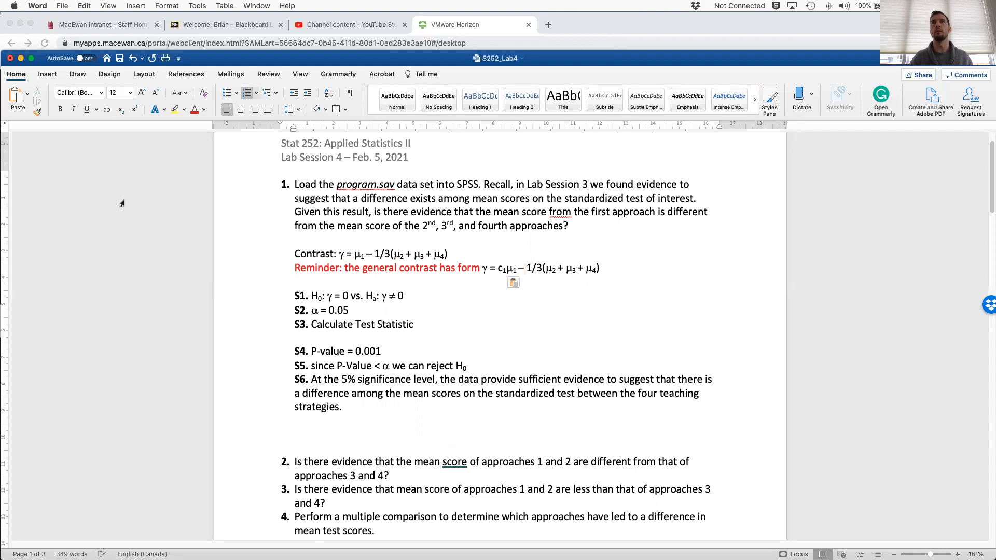
key(shift+Right)
key(shift+Right)
key(shift+Right)
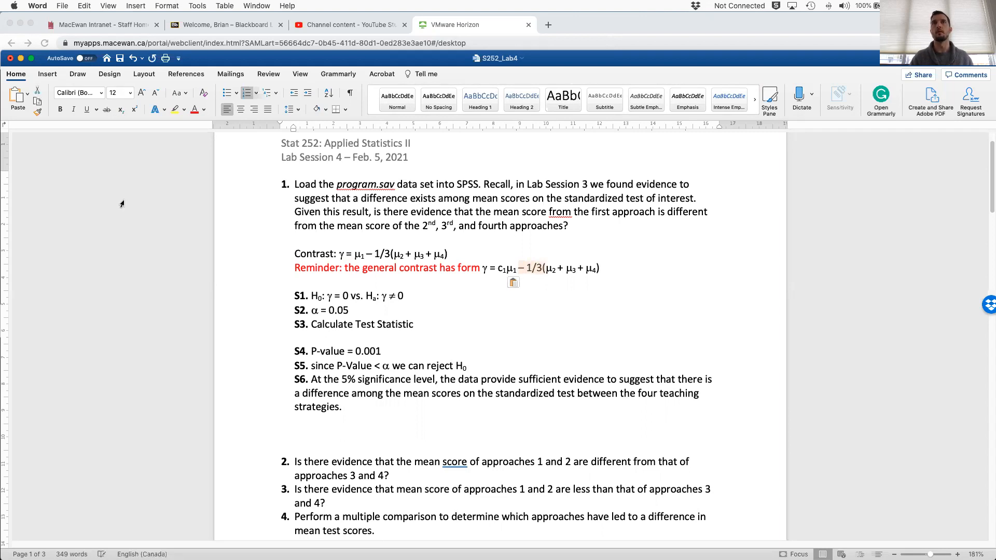
text(+)
- Copy the coefficient c1 in front of μ2 in the reminder's formula
key(Left)
key(Left)
key(Left)
key(Left)
key(Left)
key(shift+Left)
key(shift+Left)
key(Right)
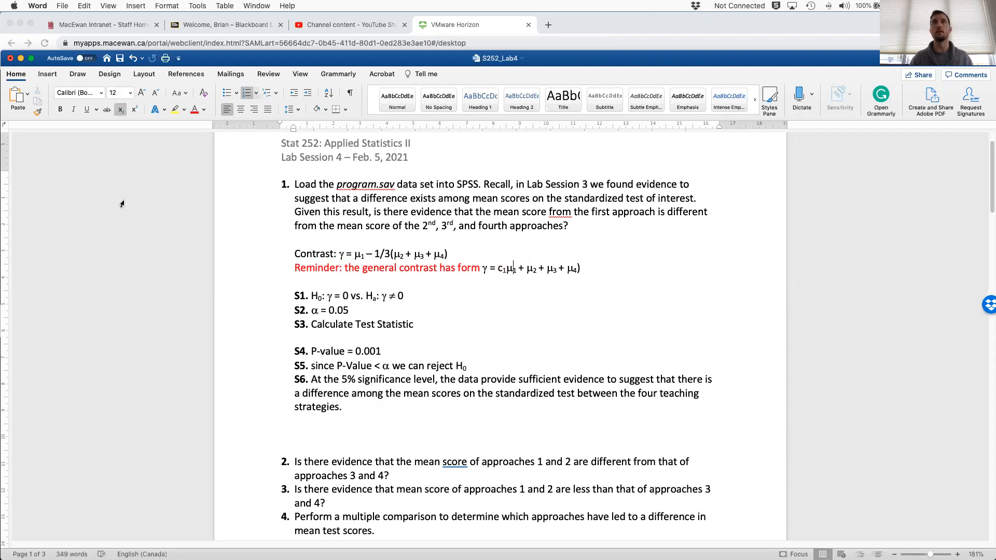
key(Right)
key(Right)
key(cmd+v)
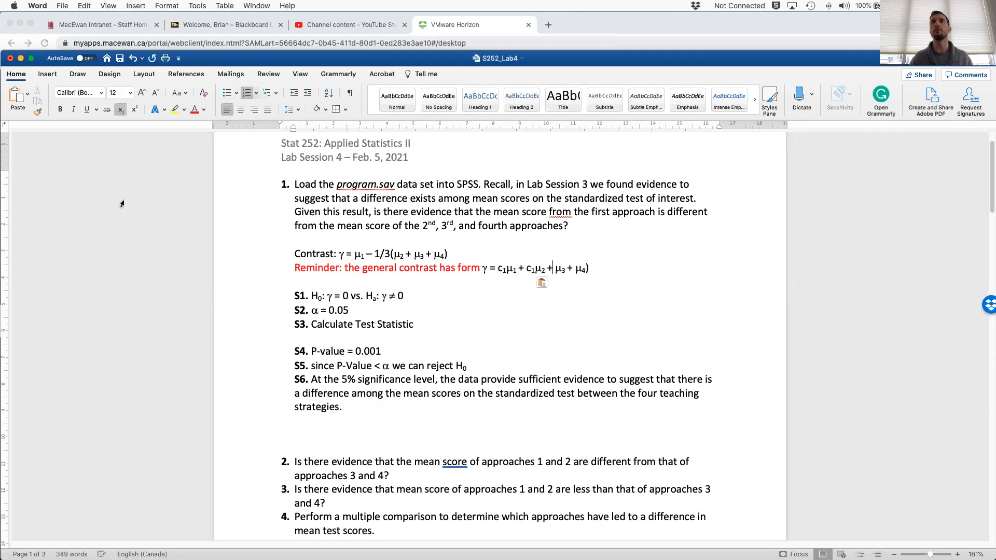
- Paste c1 in front of μ3 and μ4 in the reminder's formula and delete the closing parenthesis
key(cmd+v)
key(super+v)
key(Right)
key(Right)
key(Right)
key(Right)
key(Right)
key(Left)
key(BackSpace)
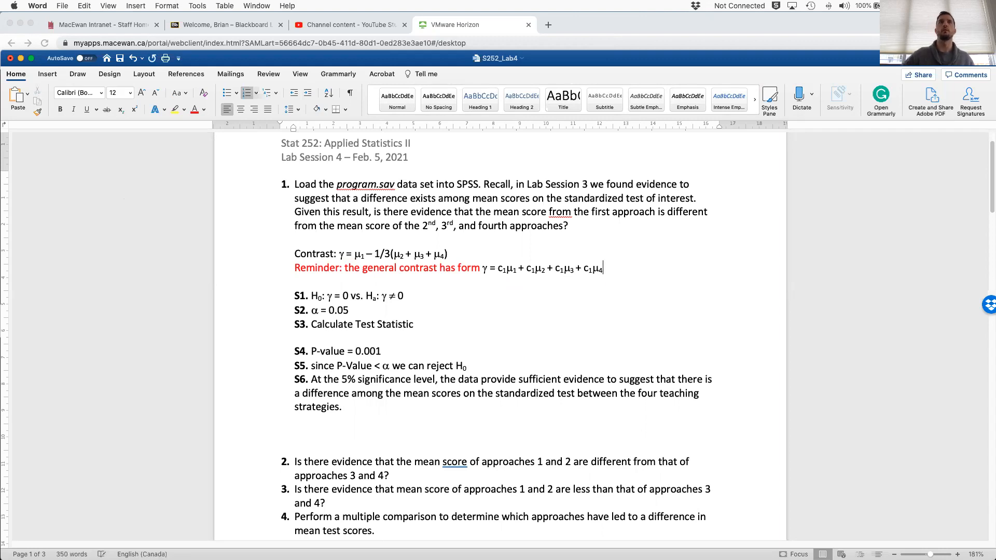
- Insert "for four population means" after "the general contrast" in the reminder
click(440, 269)
text(for fou)
text(r popu)
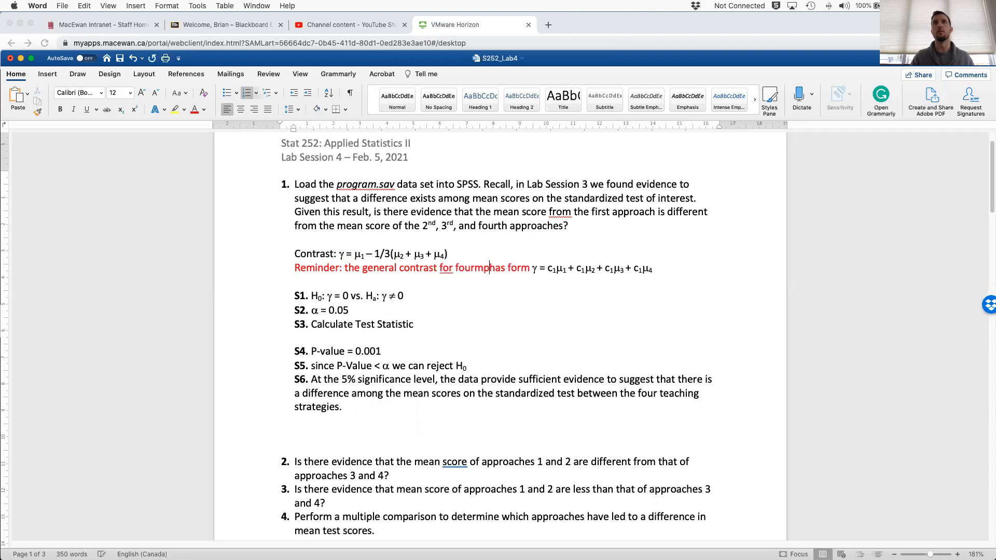
text(lation means)
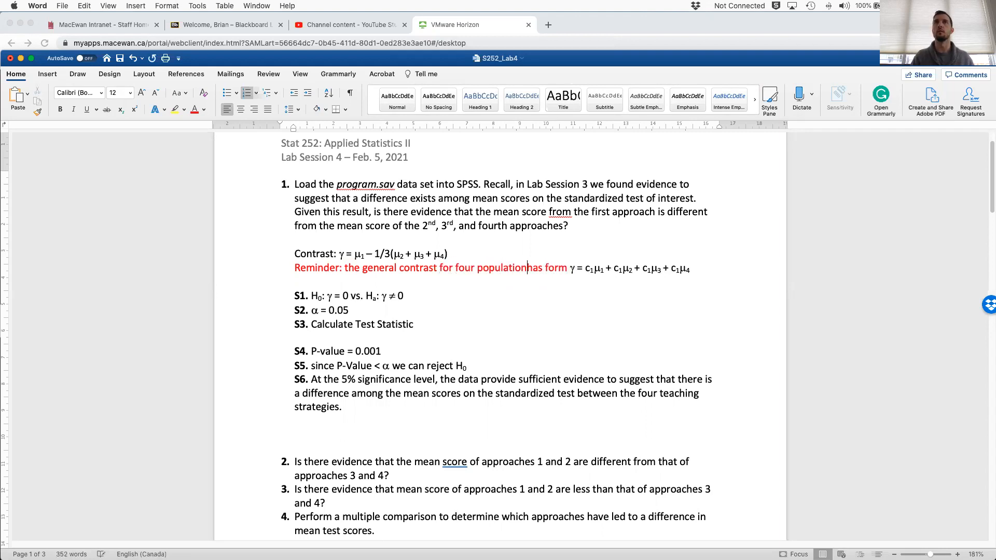
- Change the coefficient subscripts before μ2, μ3 and μ4 in the reminder's formula to 2
click(663, 269)
text(2)
key(BackSpace)
key(BackSpace)
text(2)
key(Right)
click(685, 269)
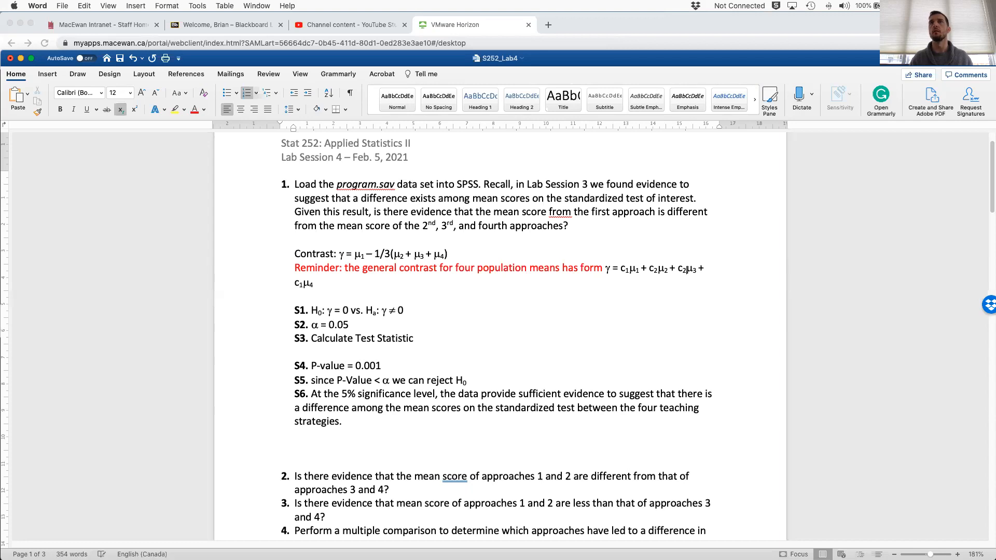
key(Left)
key(BackSpace)
text(2)
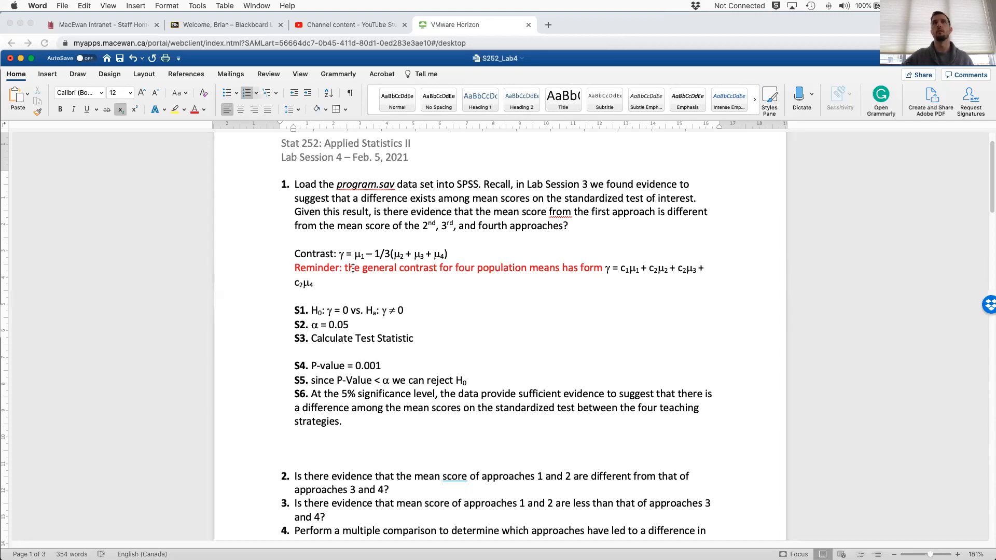
- Add a line below the reminder reading "Therefore, we have c1 = 1", with the 1 after c in subscript
key(Return)
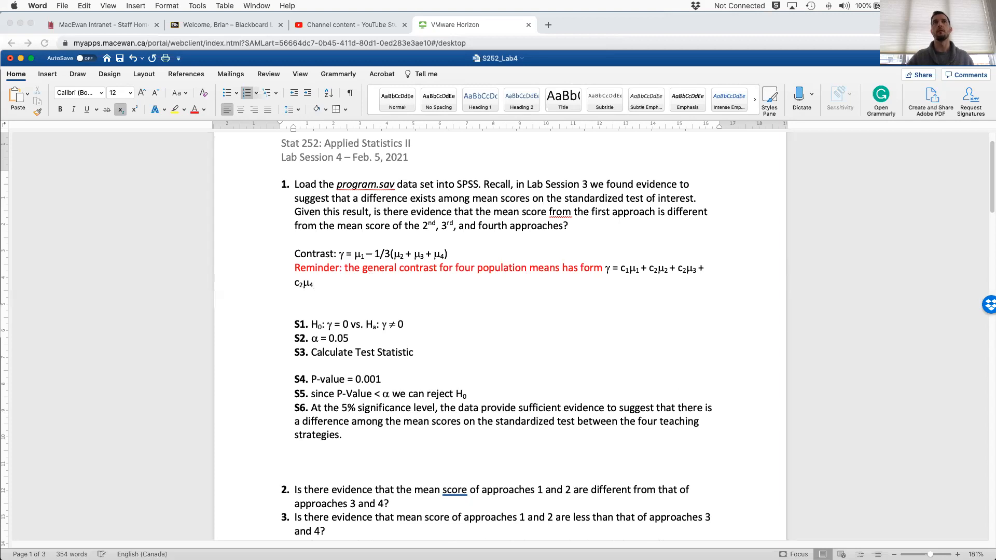
click(121, 110)
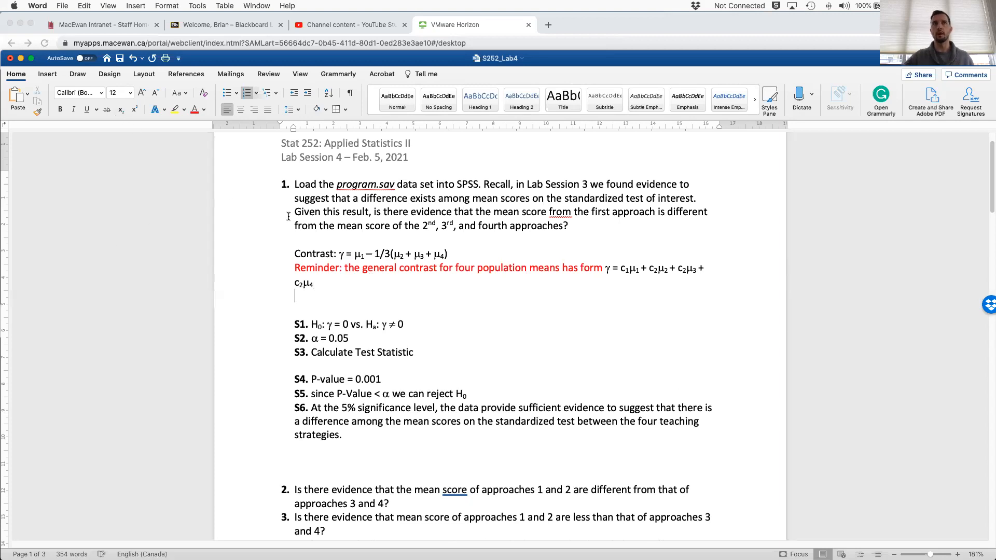
text(Ther)
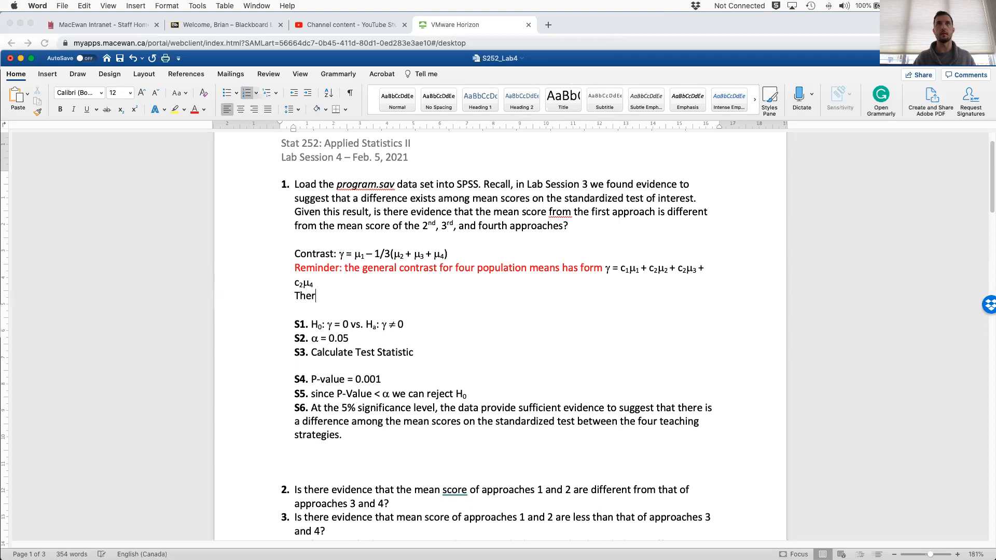
text(efore,)
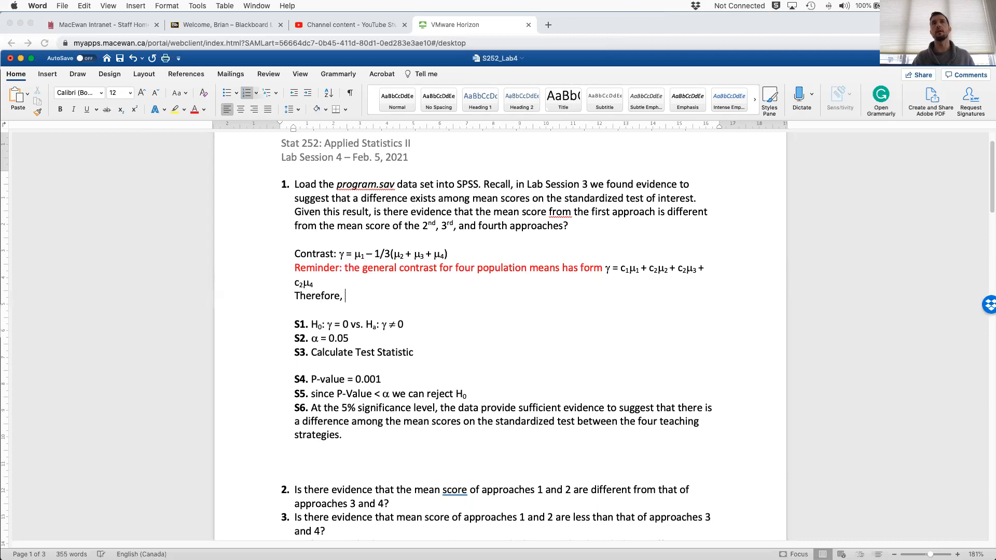
text( we have c)
key(super+equal)
text(1)
click(120, 112)
text(= 1)
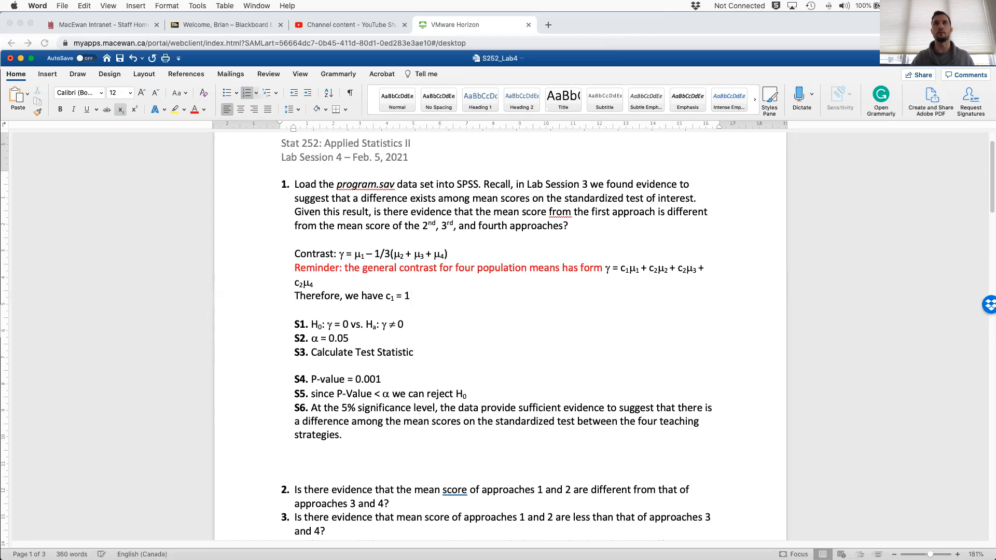
- Copy the "c1 =" expression and append it as a second coefficient with the value (-1/3), followed by a comma
key(Left)
key(shift+Left)
key(shift+Left)
key(shift+Left)
key(shift+Left)
key(shift+Left)
key(super+c)
key(End)
key(super+v)
key(Delete)
text((-1/3)
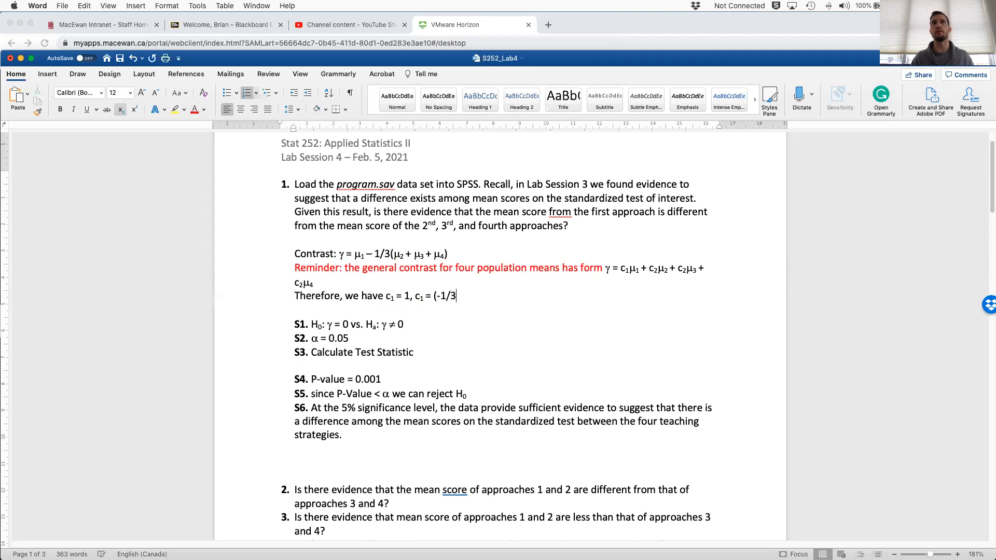
text(),)
- Append two more copies of the coefficient expression with the values (-1/3) and -(1/3)
key(super+v)
key(BackSpace)
text((-1/3))
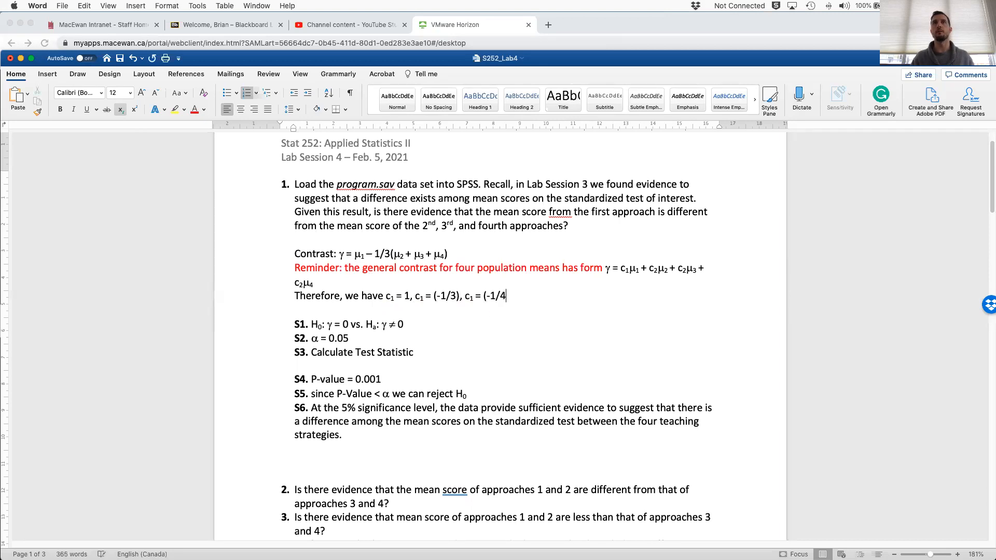
text(,)
key(super+v)
key(BackSpace)
text(-(1/3))
- Change the subscript of the last coefficient in the "Therefore" line to 4
key(Left)
key(Left)
key(Left)
key(BackSpace)
text(4)
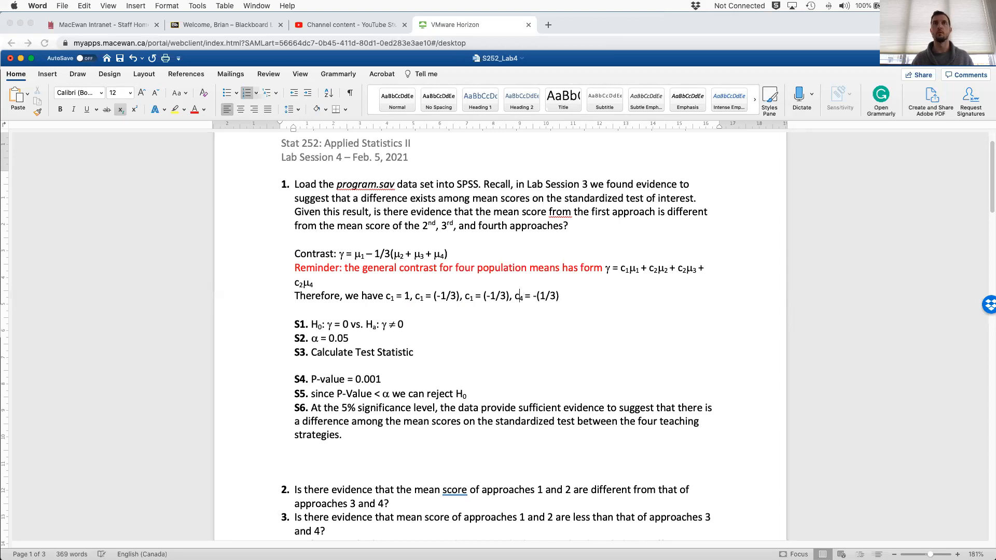
- Change the subscripts of the second and third coefficients in the "Therefore" line to 2 and 3
key(Left)
key(Left)
key(BackSpace)
text(4)
key(Left)
key(Left)
key(Left)
key(Left)
key(Left)
key(Left)
key(Left)
key(Left)
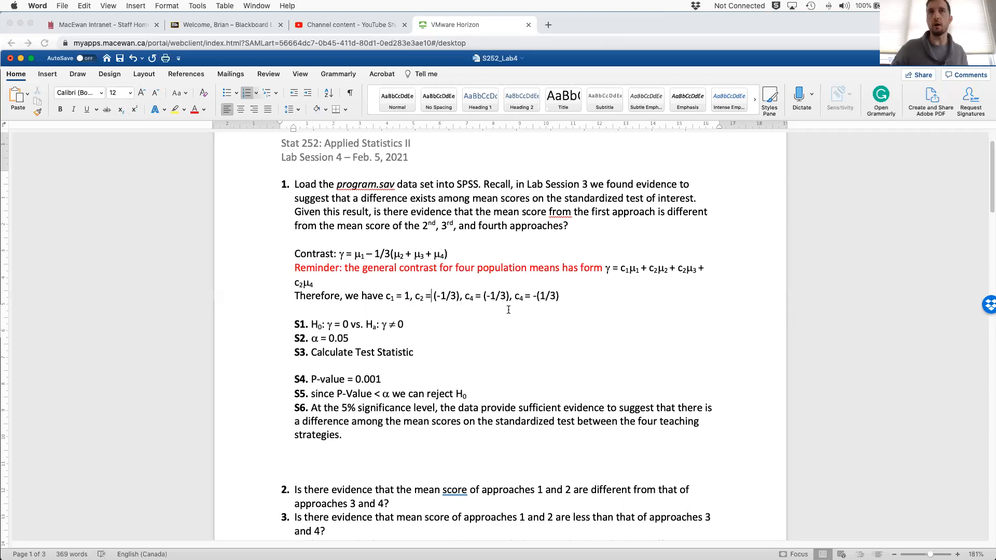
scroll(560, 156, down, 1)
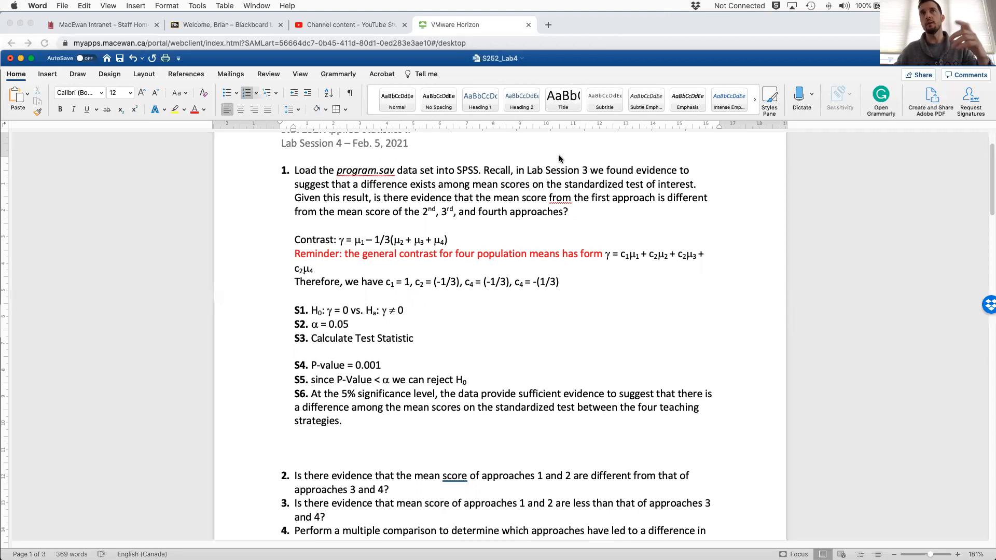
click(477, 283)
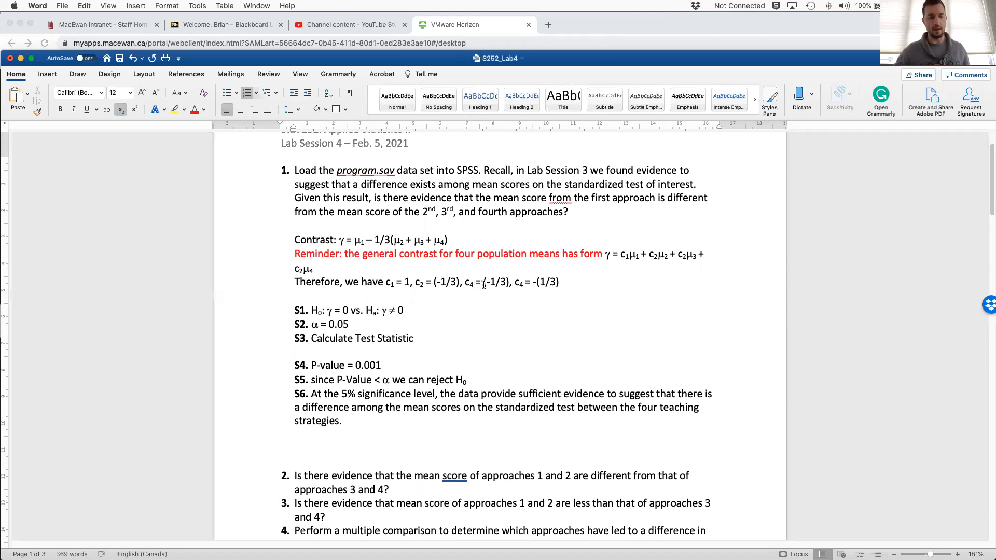
- Switch to SPSS in VMware Horizon and add 1 and -.33 as the first two One-Way ANOVA contrast coefficients
click(639, 26)
click(567, 311)
text(1)
click(549, 327)
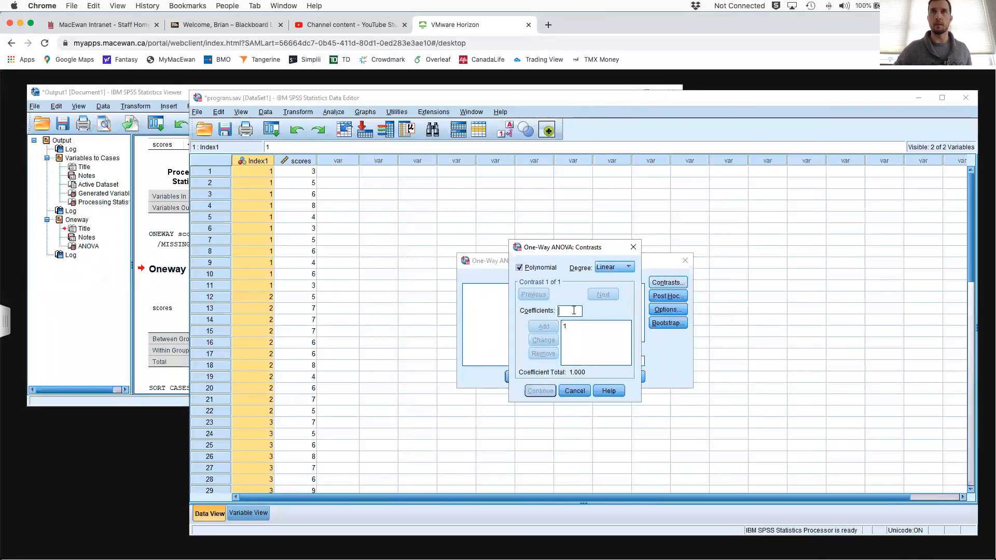
text(-.33)
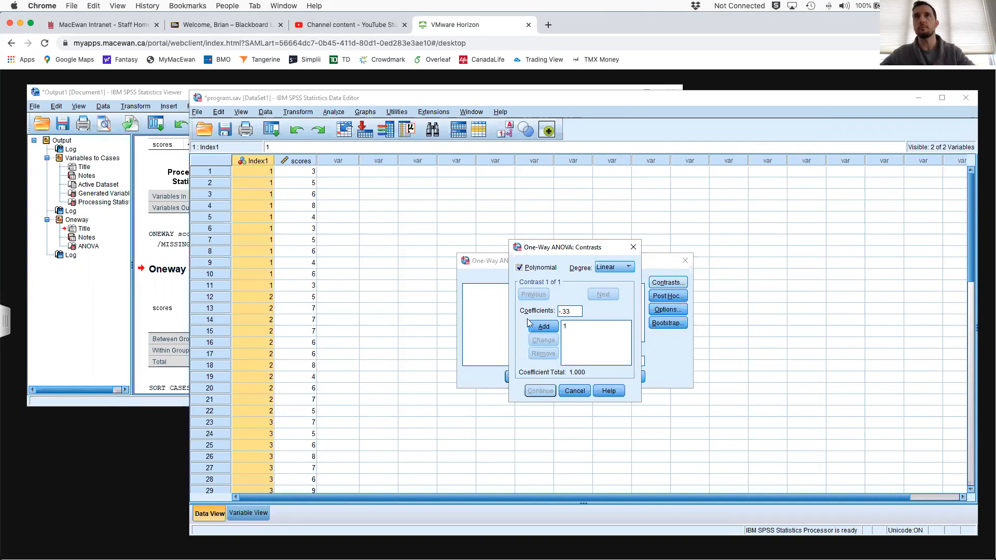
click(553, 327)
- Add -.33 as the third and fourth contrast coefficients, accept the contrast and run the One-Way ANOVA
click(577, 313)
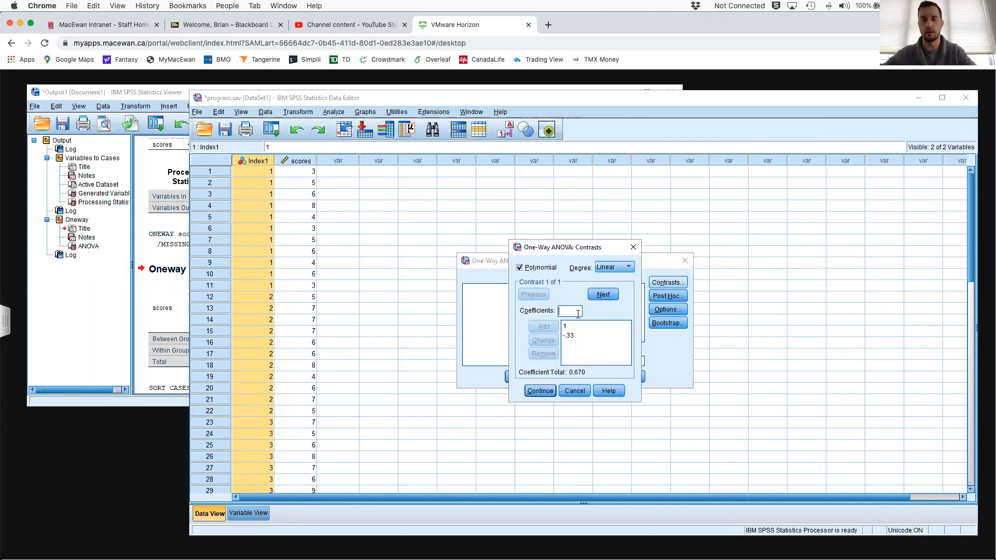
text(-.3)
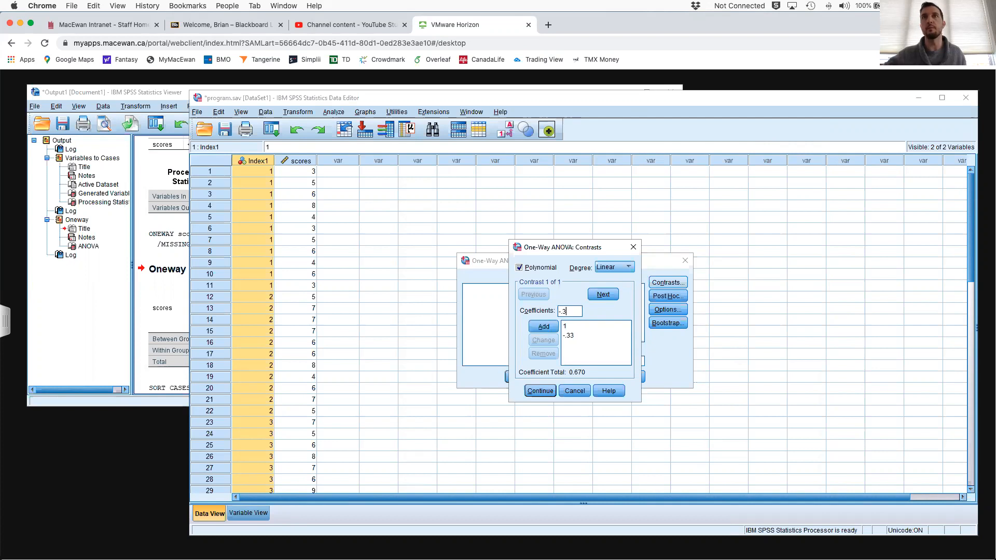
text(3)
click(544, 326)
click(569, 310)
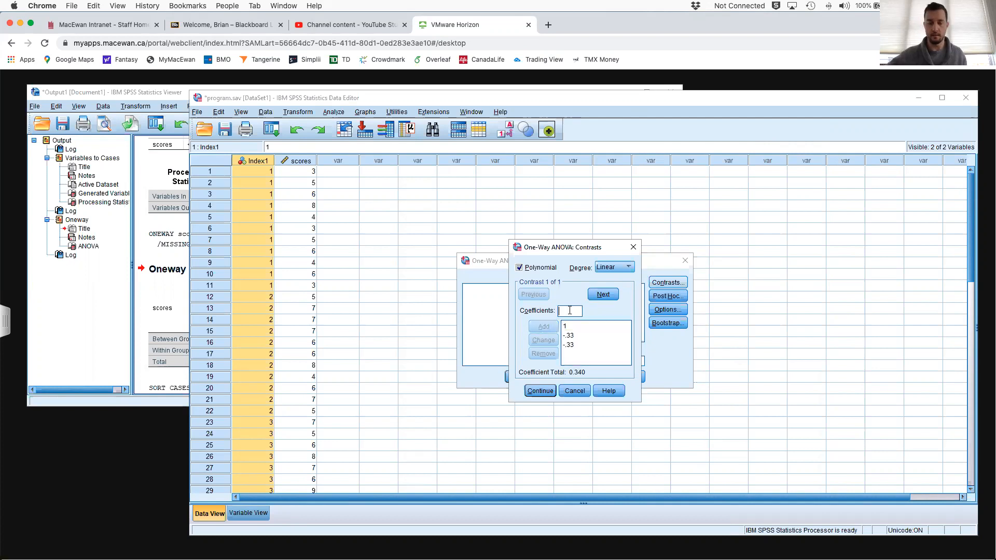
text(-.33)
click(544, 326)
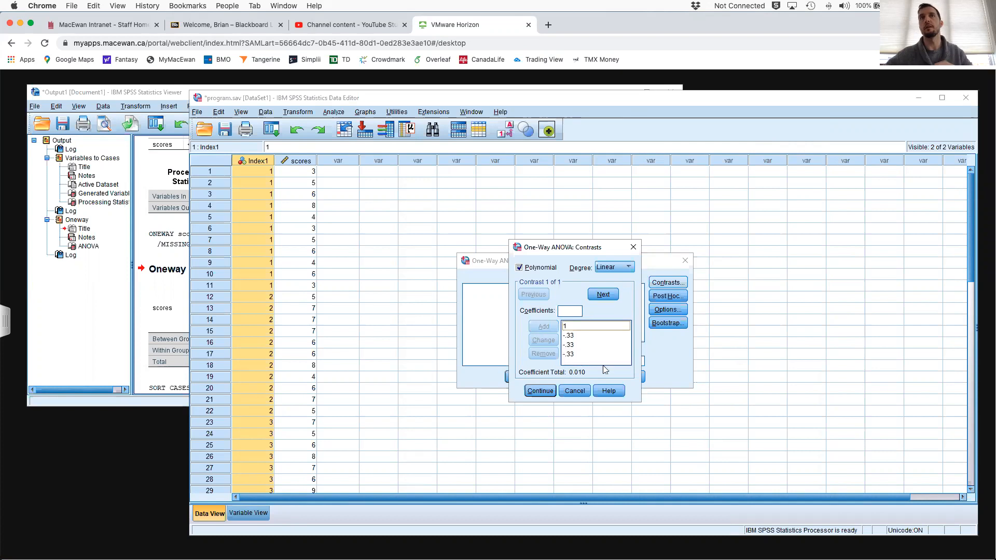
click(539, 391)
click(519, 377)
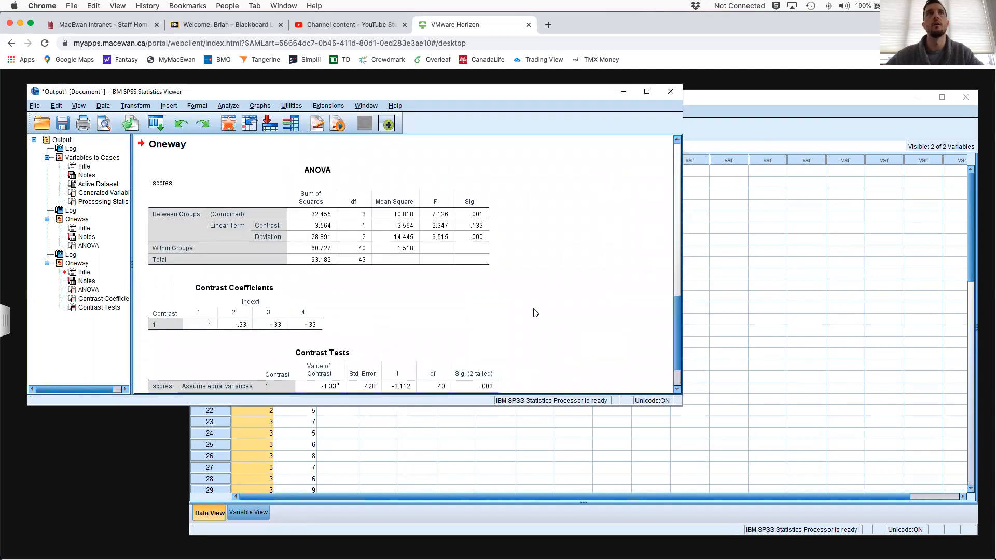
- Review the new Oneway output and capture a screenshot of the Contrast Tests table
scroll(536, 313, down, 2)
click(300, 305)
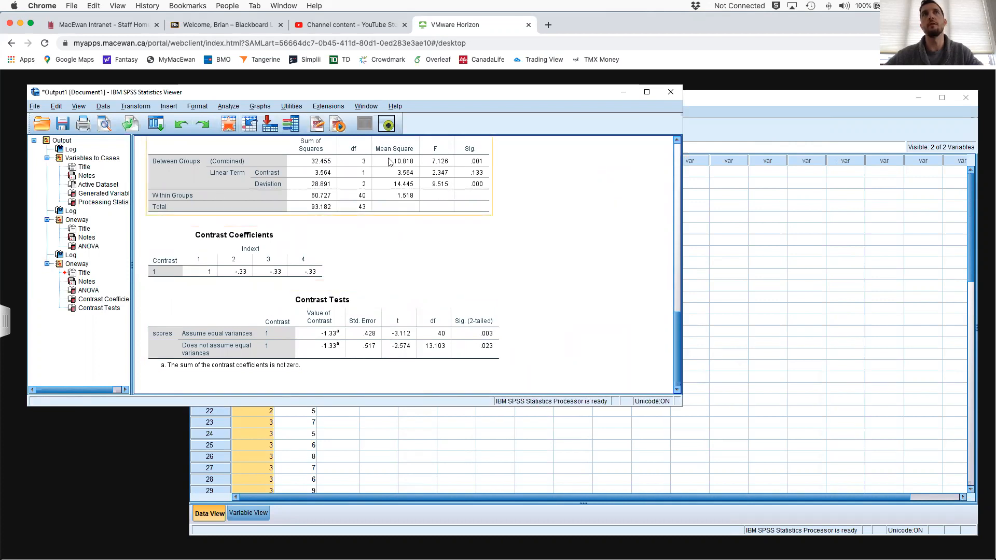
scroll(390, 162, up, 4)
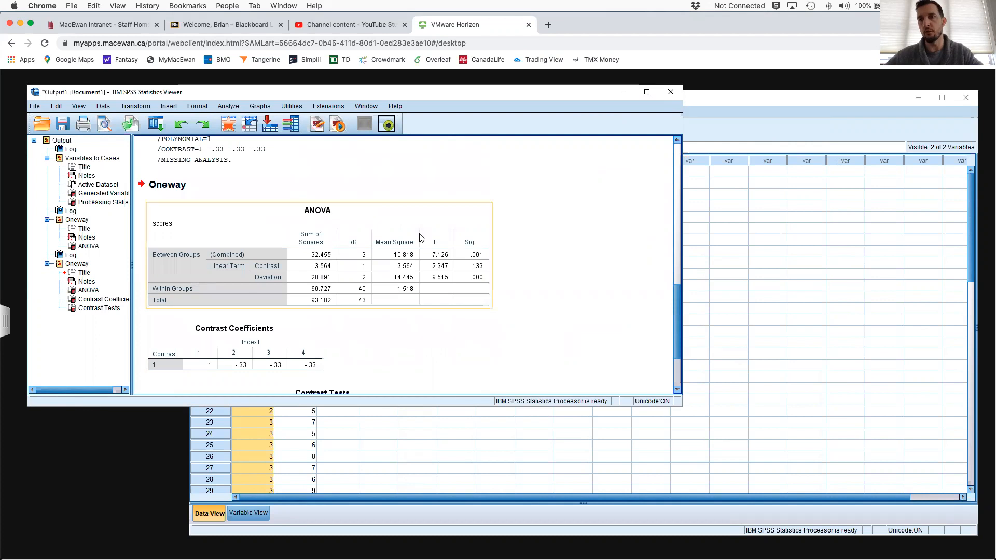
scroll(421, 237, down, 4)
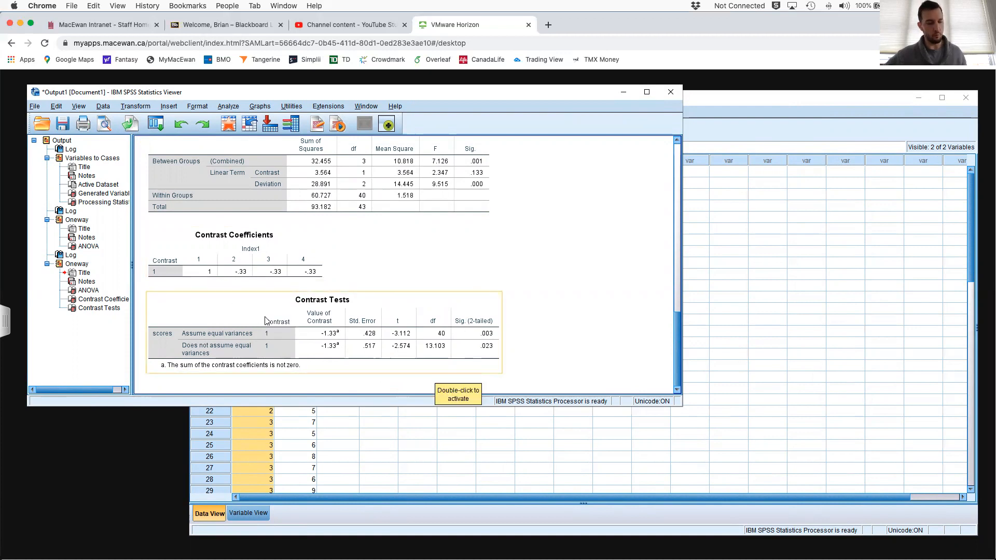
key(super+shift+4)
drag(146, 290, 519, 384)
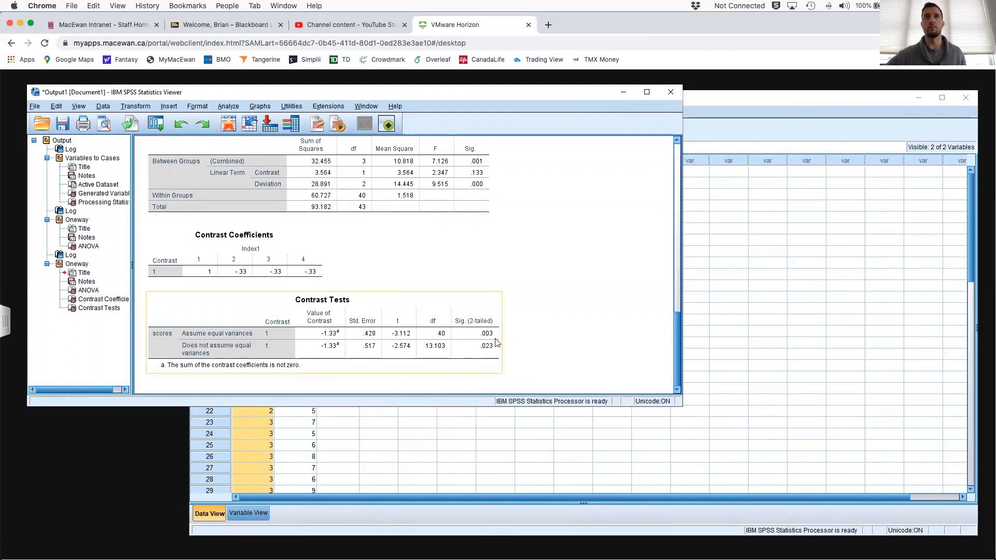
- Switch to the S252_Lab4 Word document, insert the Contrast Tests screenshot from the Desktop below S3 and resize it to about 14 by 3.4 cm
key(ctrl+Up)
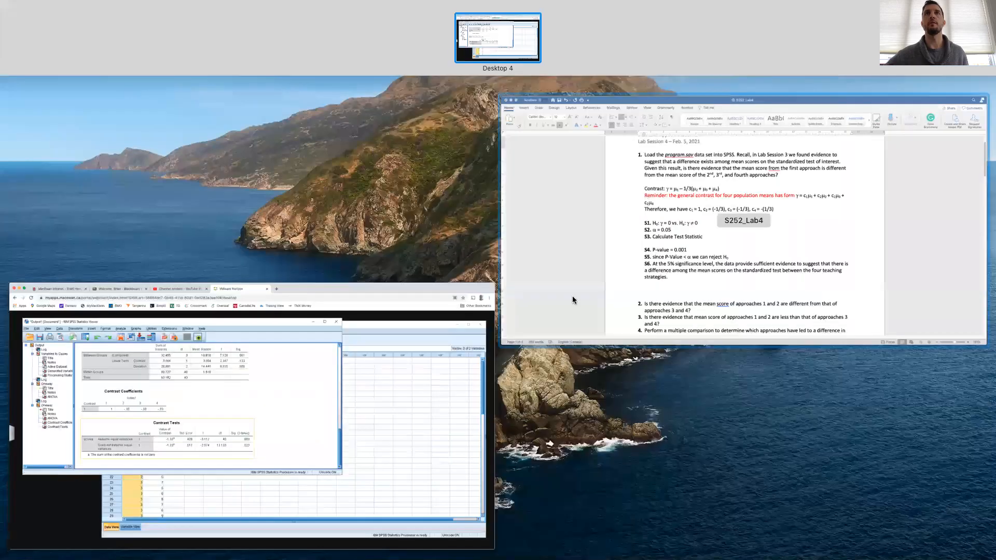
key(ctrl+Up)
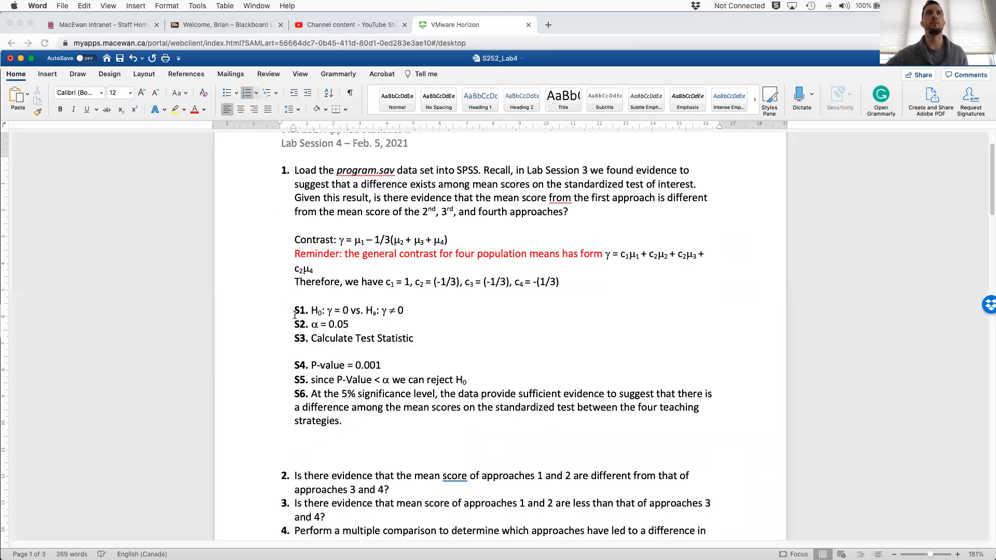
click(302, 351)
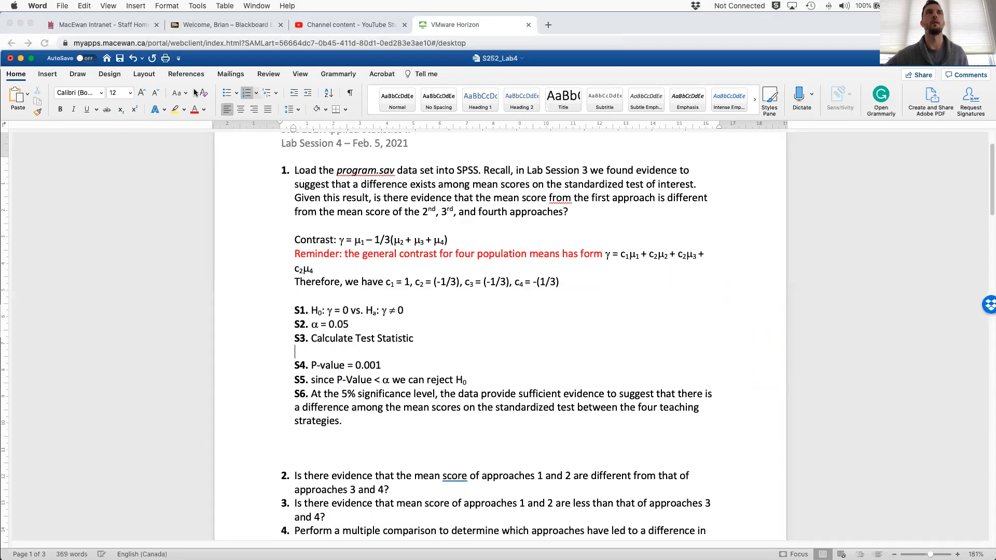
click(47, 74)
click(127, 97)
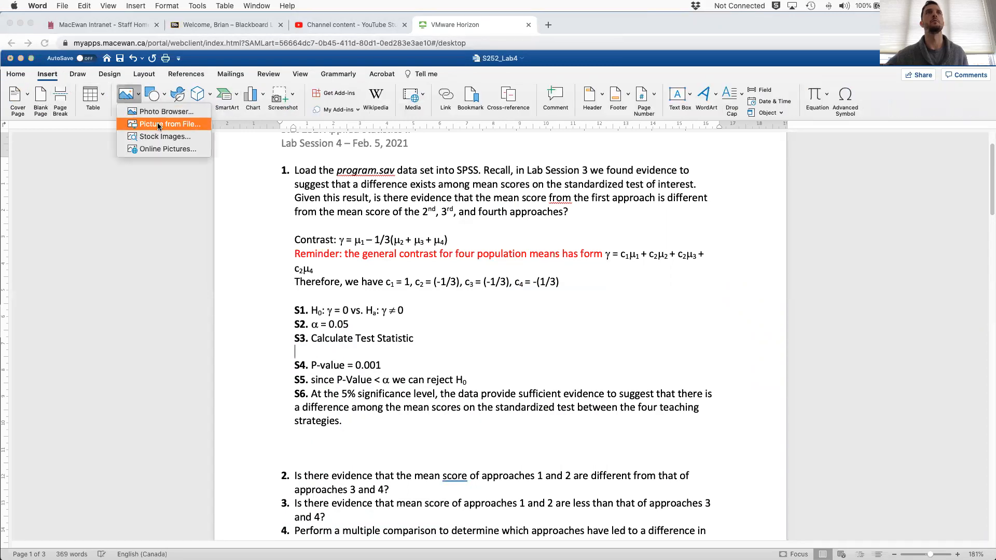
click(186, 129)
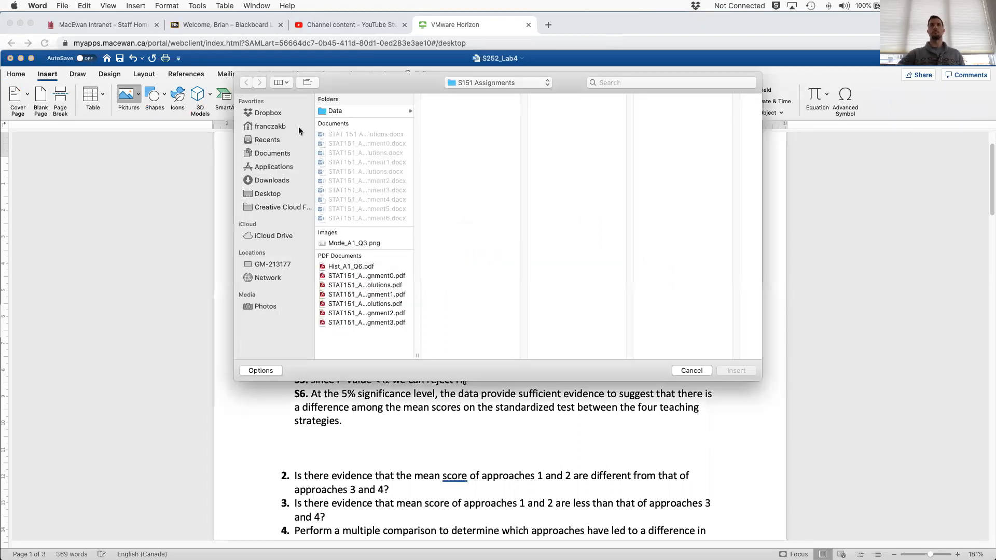
click(270, 193)
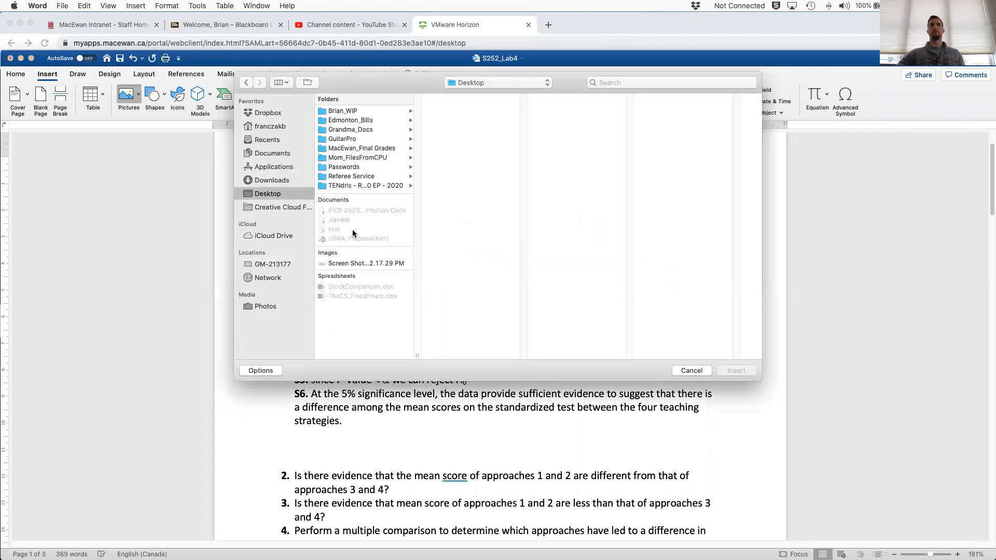
click(367, 264)
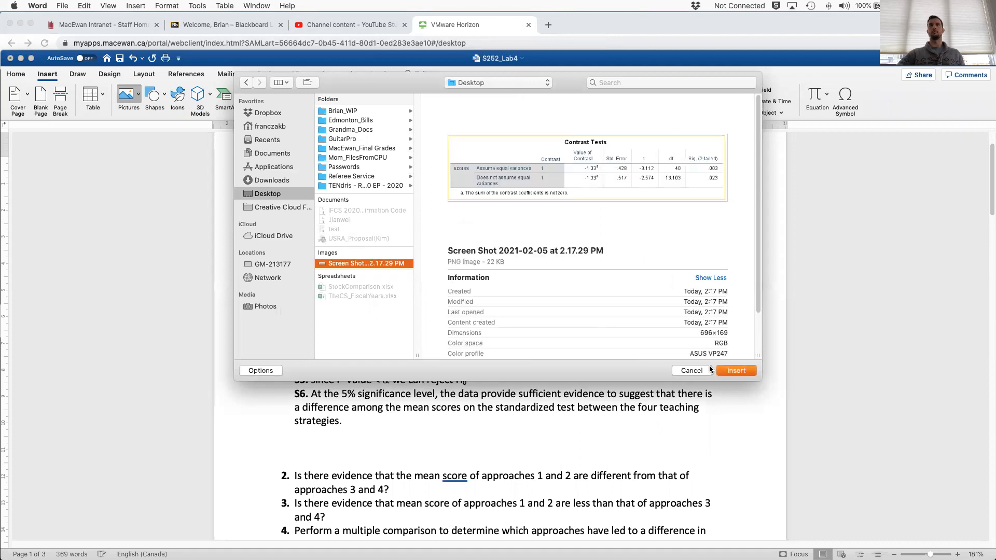
click(736, 370)
drag(733, 453, 662, 405)
- Add "(t = -3.112)" after "Calculate Test Statistic" in S3
click(448, 338)
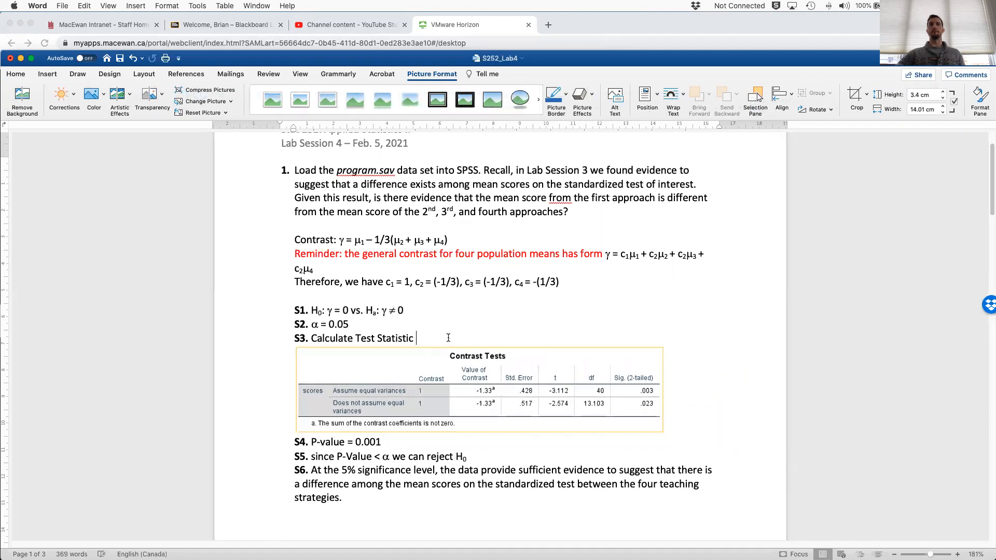
text((t =)
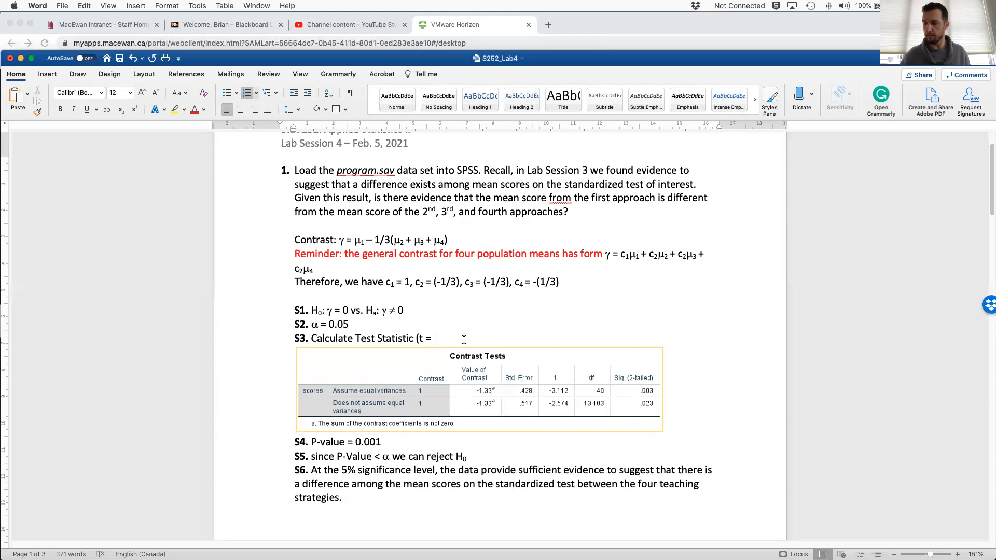
text(2)
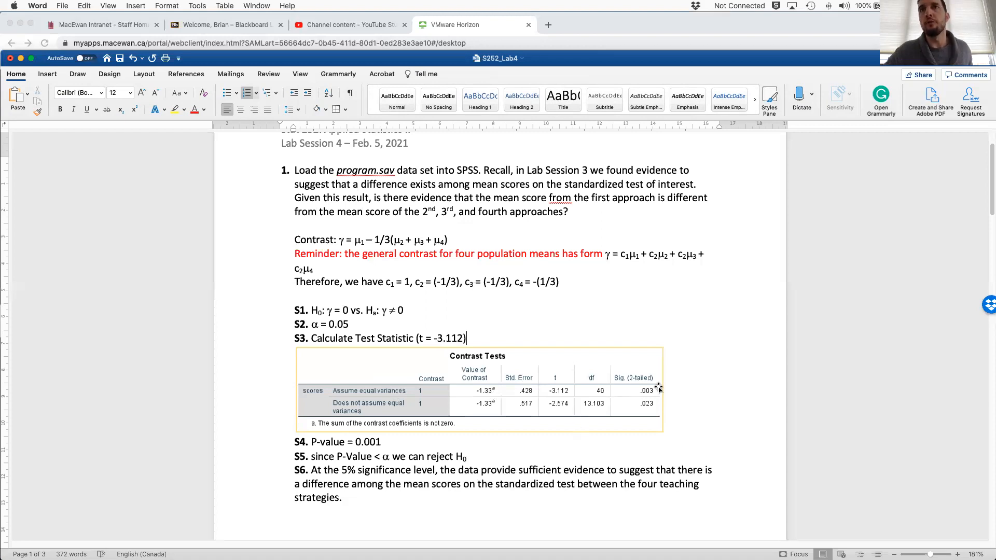
- Change the P-value in S4 to 0.003 and capitalize "Since" at the start of S5
drag(374, 442, 386, 443)
text(3)
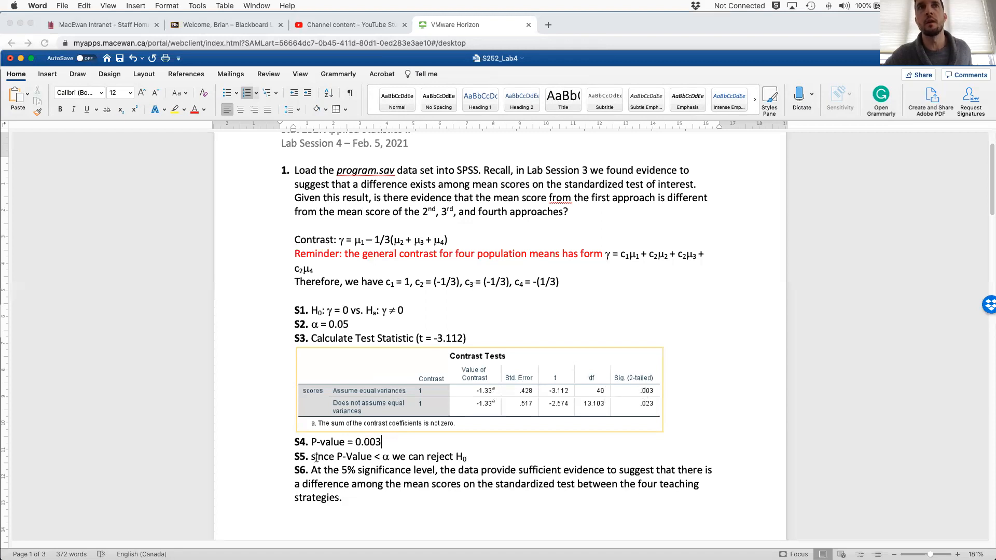
key(BackSpace)
text(S)
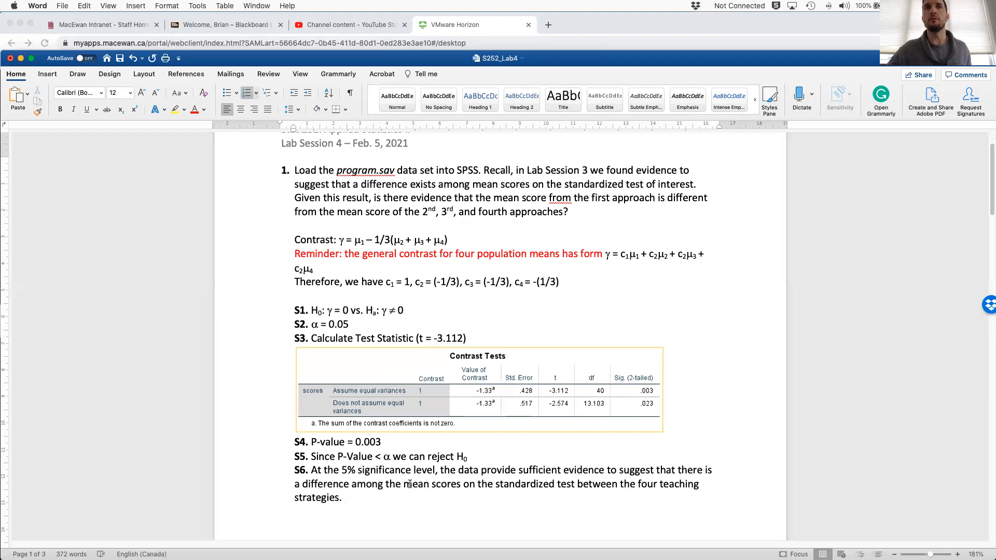
- Reword the S6 conclusion to end "difference between the average score for the first method and the average score of the 2nd, 3rd, and 4th methods."
drag(302, 484, 369, 499)
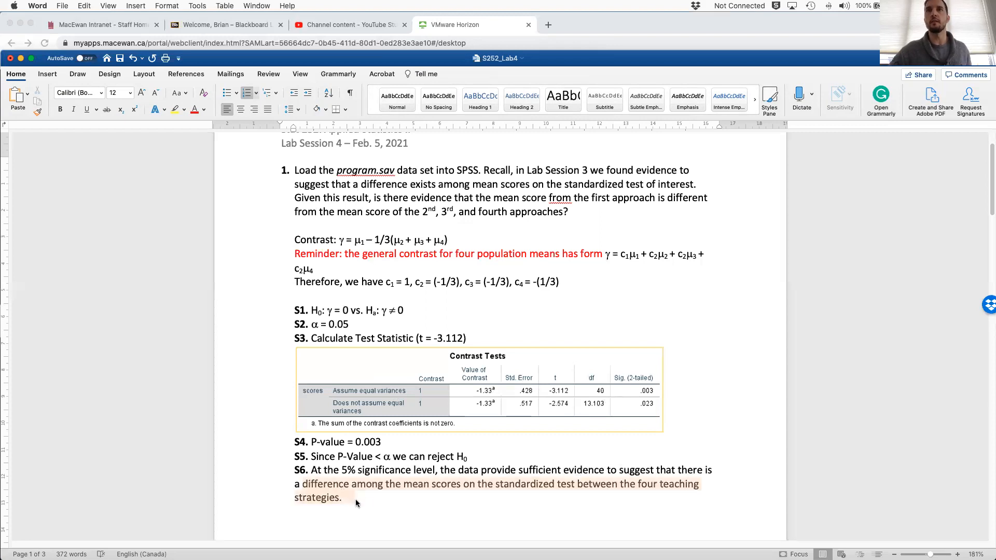
text(differe)
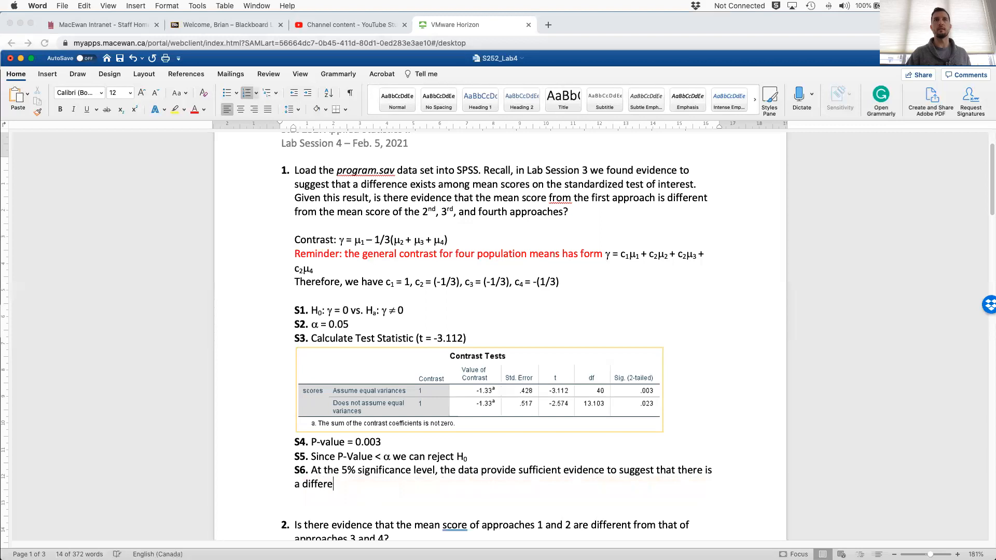
text(nce between the avera)
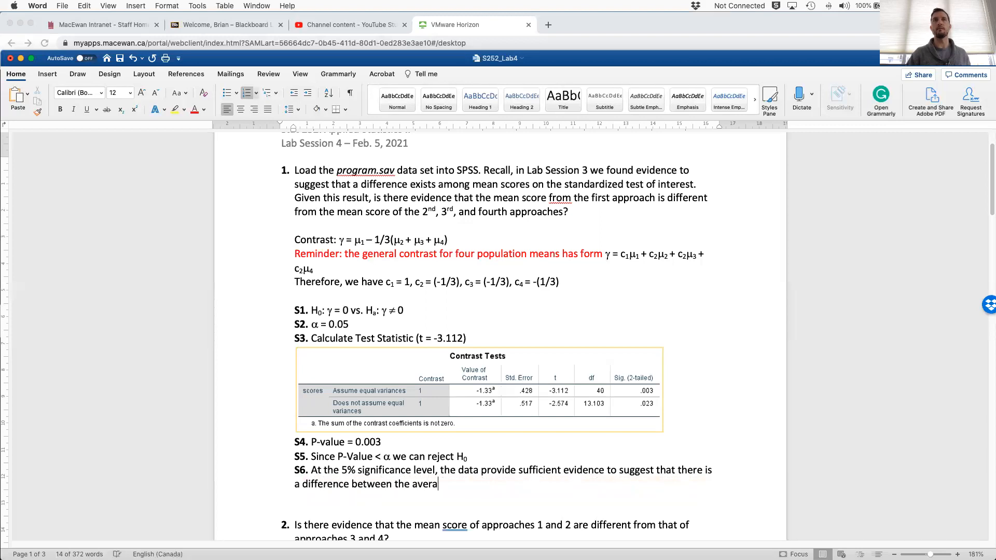
text(ge score f)
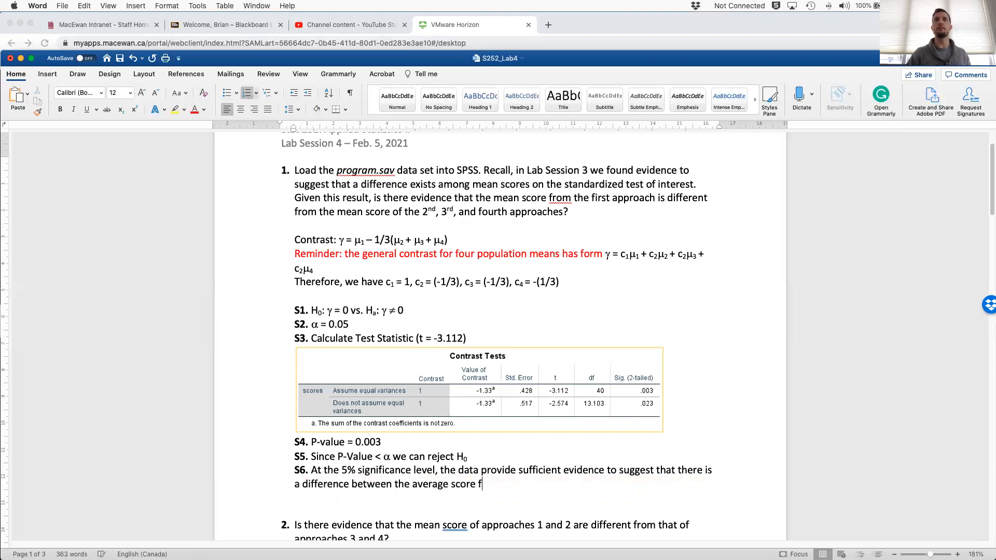
text(or the first method and)
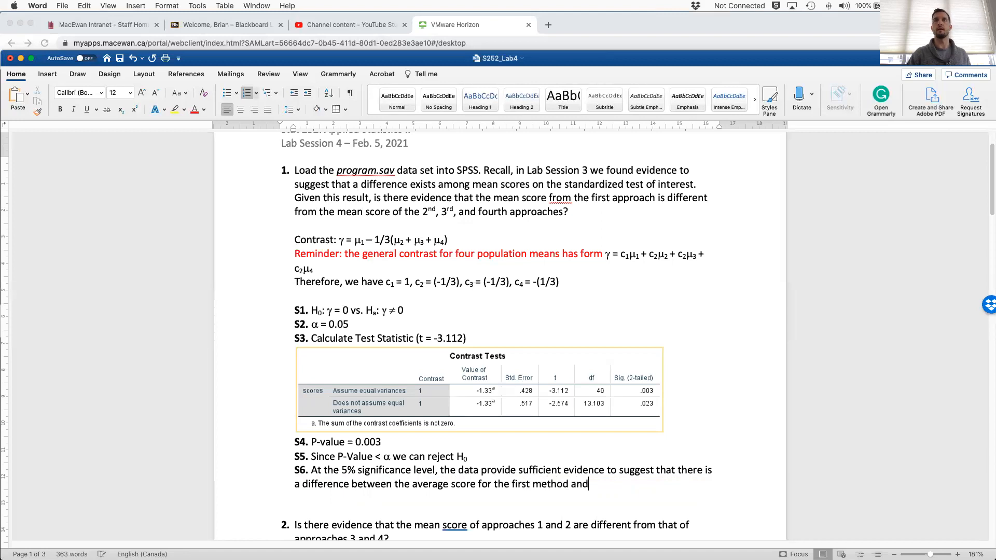
text( the average score )
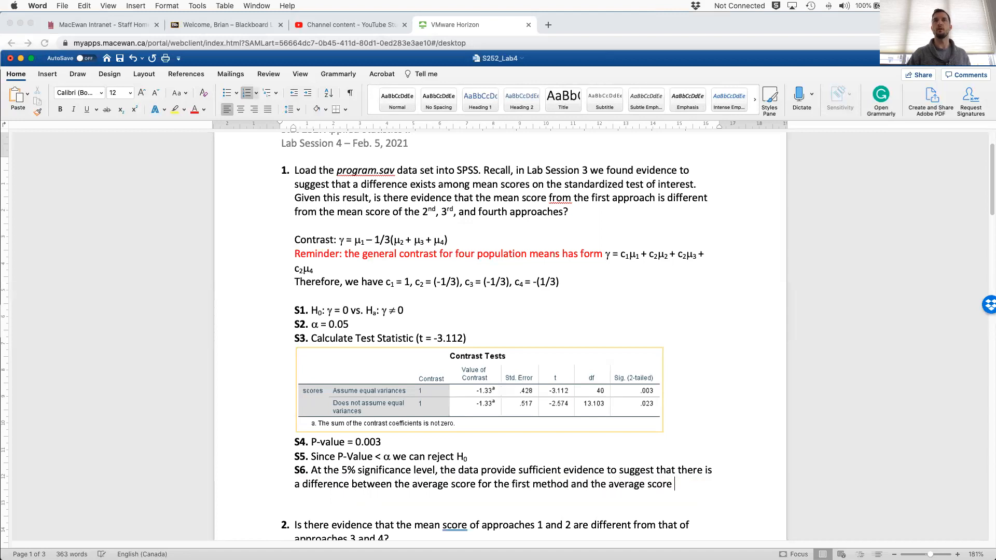
text(of the 2nd, 3rd,)
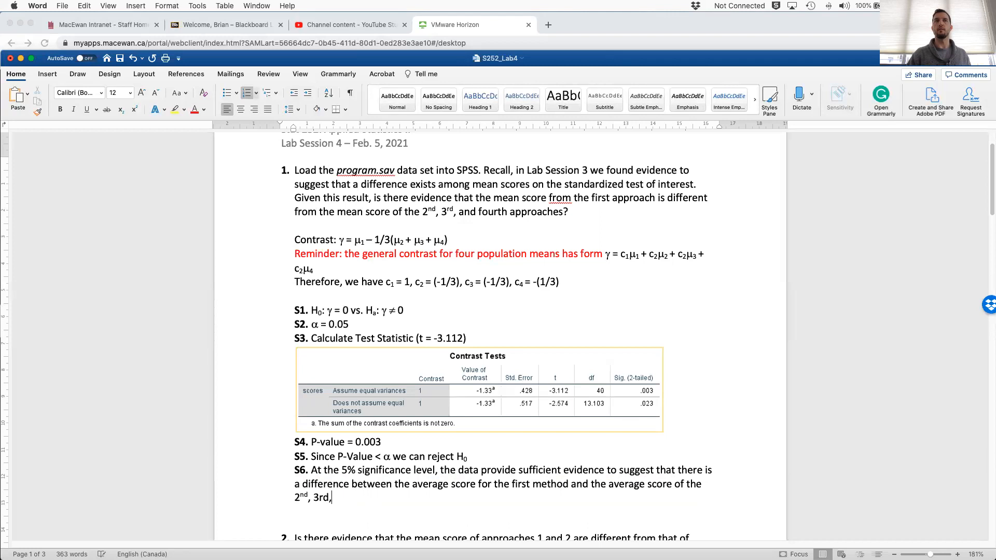
text( and 4th methods.)
key(Return)
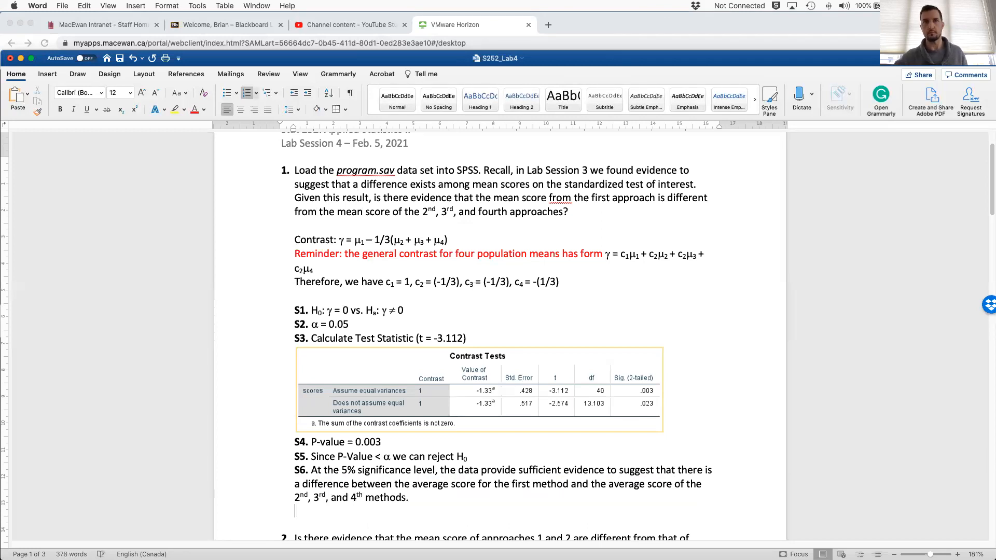
key(BackSpace)
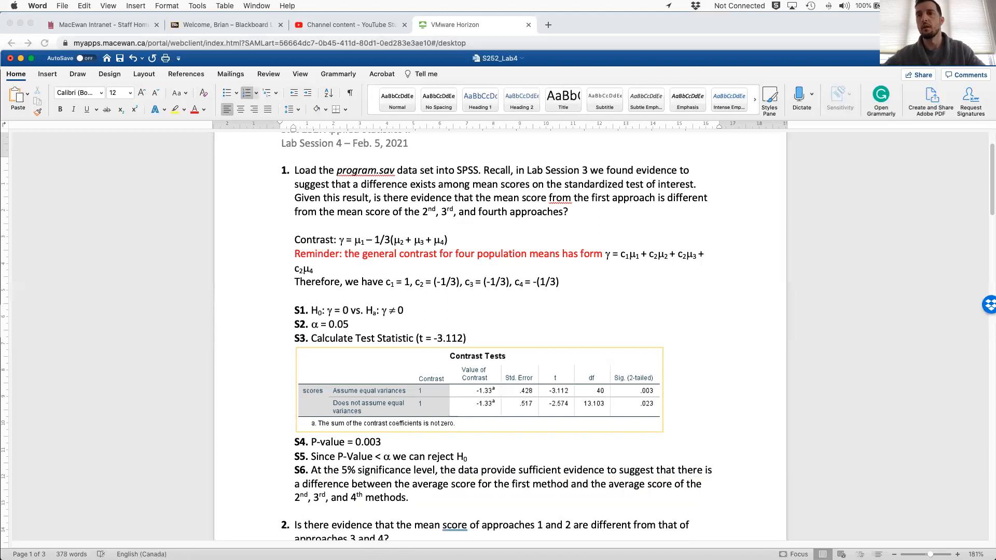
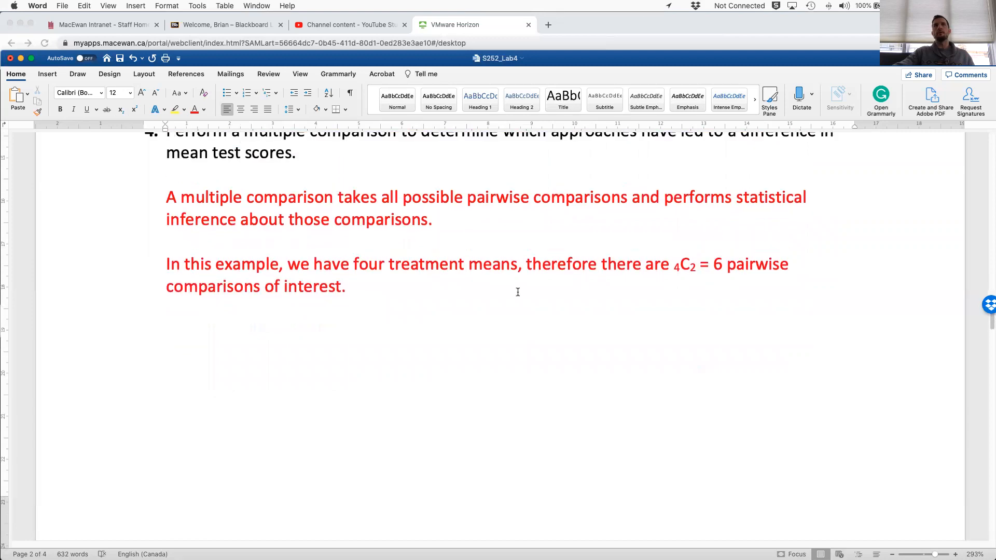
- Switch to VMware Horizon in the browser, search the application catalogue for SPSS and launch it
scroll(517, 292, down, 2)
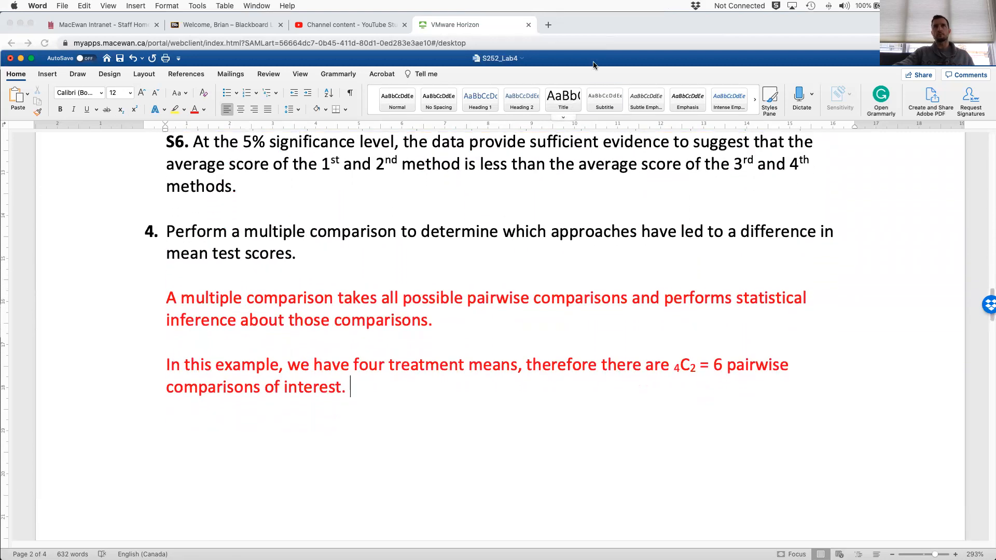
click(618, 30)
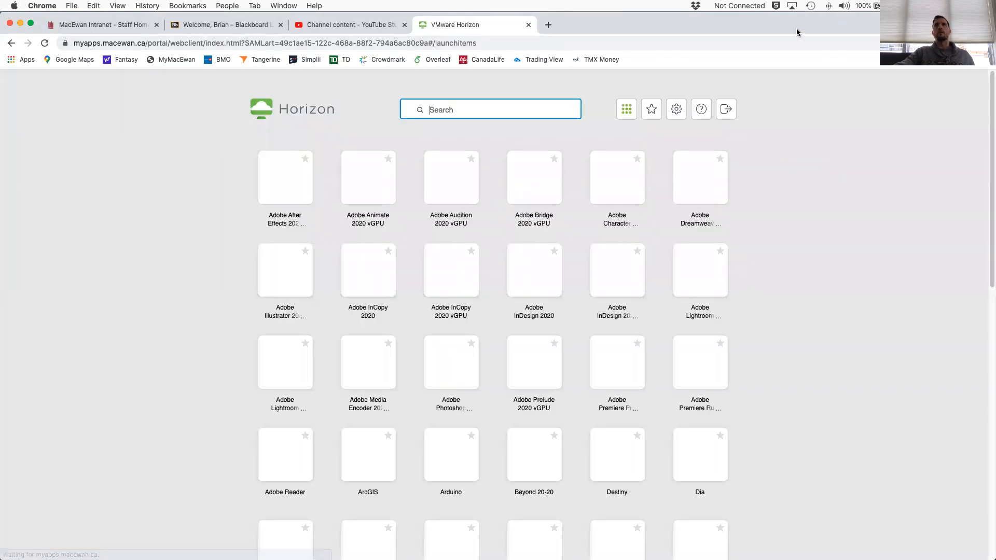
text(spss)
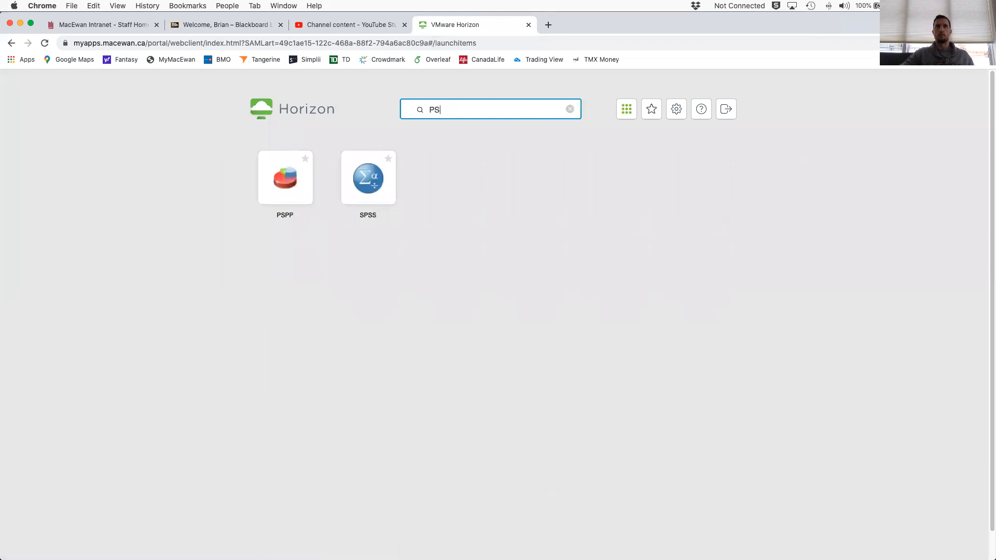
key(BackSpace)
key(BackSpace)
key(BackSpace)
key(BackSpace)
text(SP)
click(371, 162)
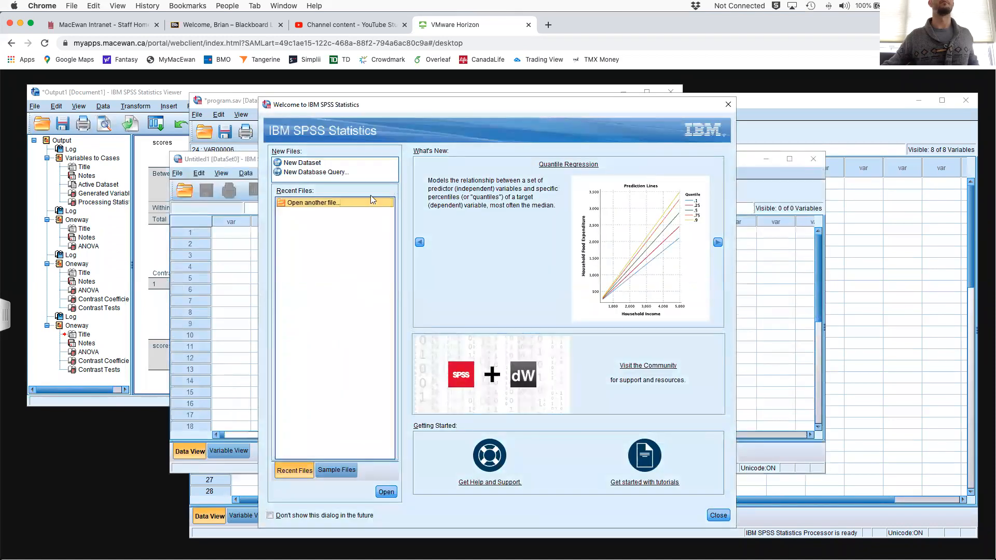
- Close the SPSS welcome dialog and the empty Untitled1 data set window
click(727, 105)
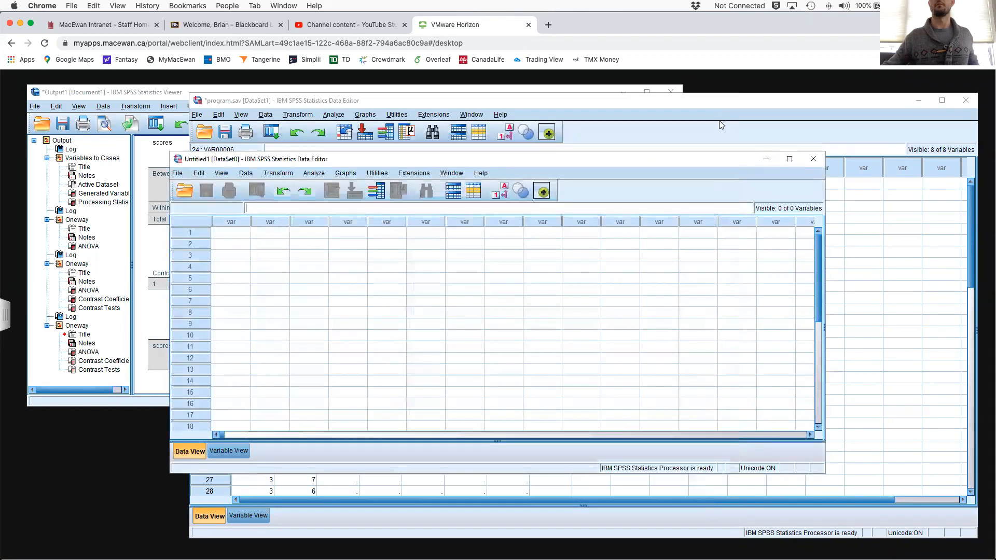
click(812, 160)
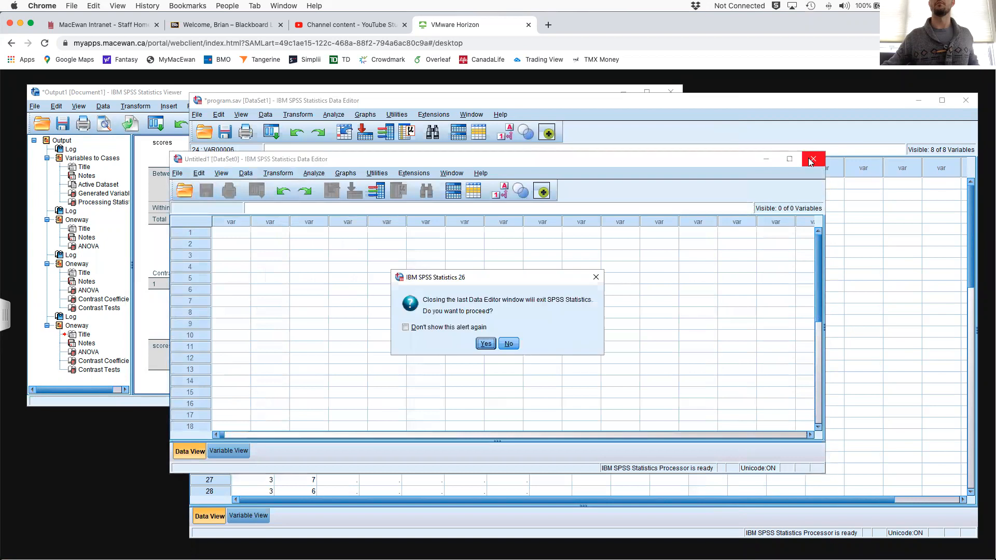
click(486, 345)
- Delete the empty variables VAR00001 through VAR00006 from program.sav
click(347, 171)
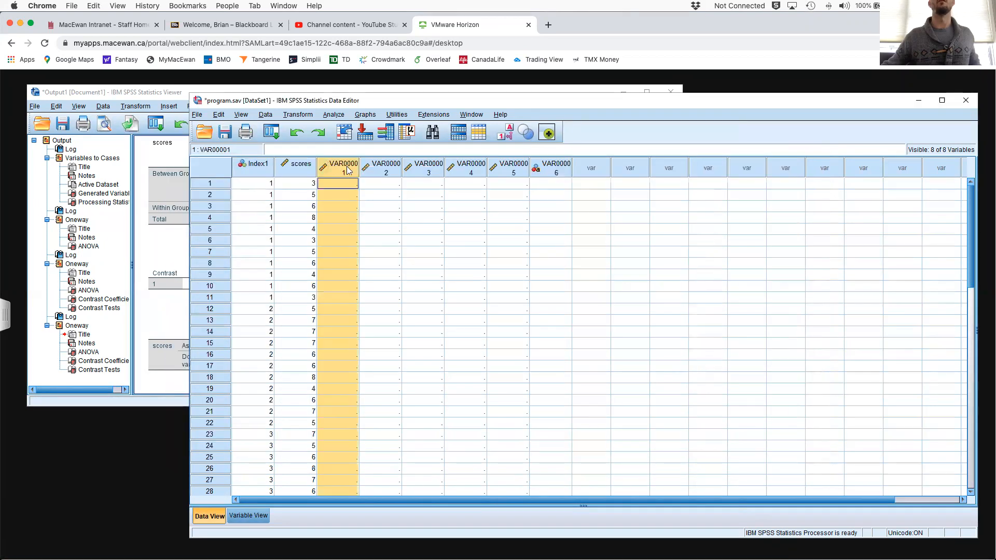
shift+click(563, 168)
key(Delete)
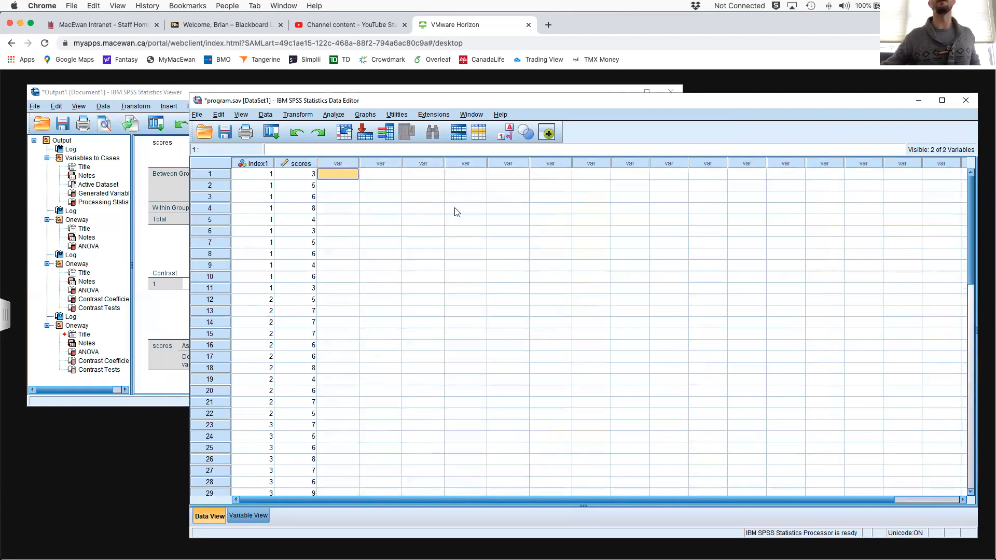
- In the One-Way ANOVA setup for scores by Index1, remove all contrast coefficients and turn off the Polynomial option
click(333, 114)
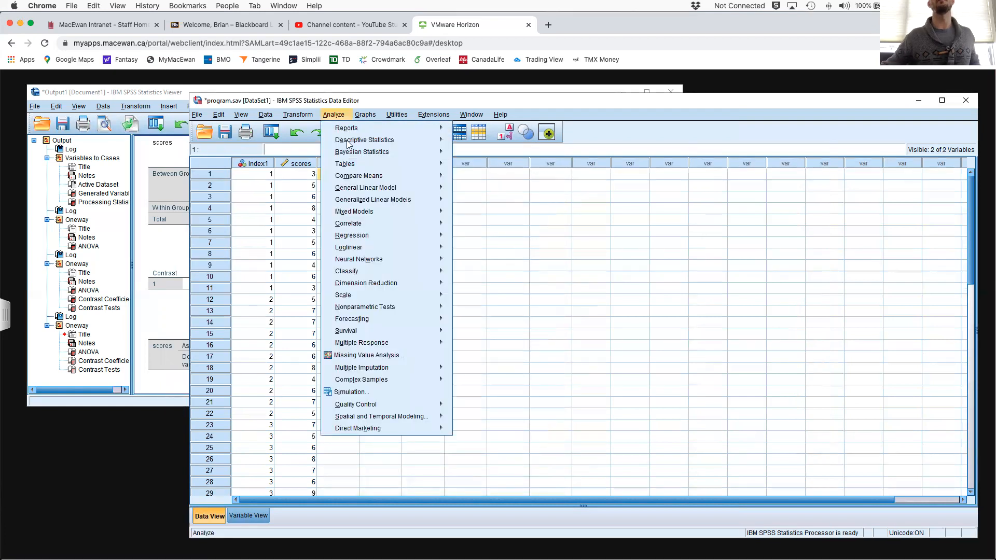
mouse_move(363, 176)
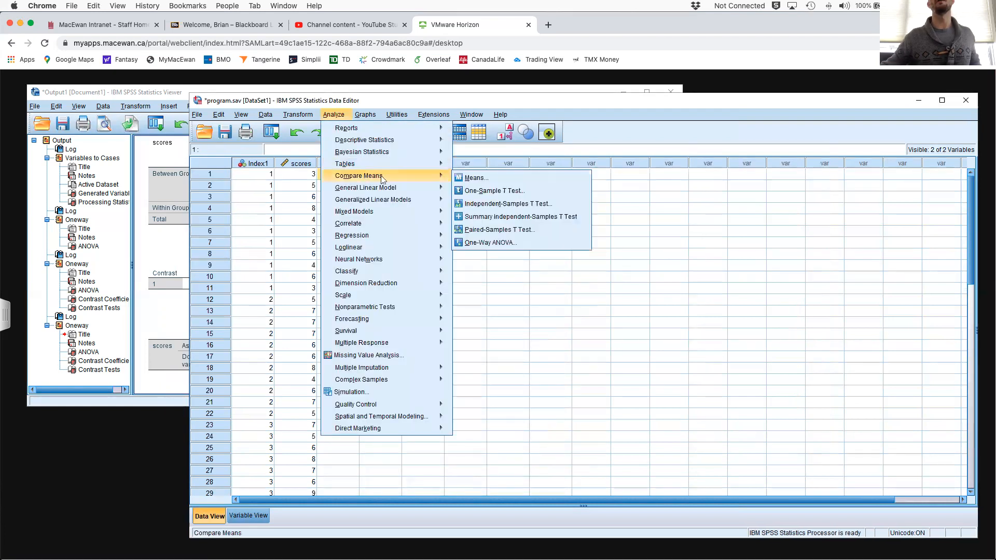
click(495, 242)
drag(557, 266, 449, 210)
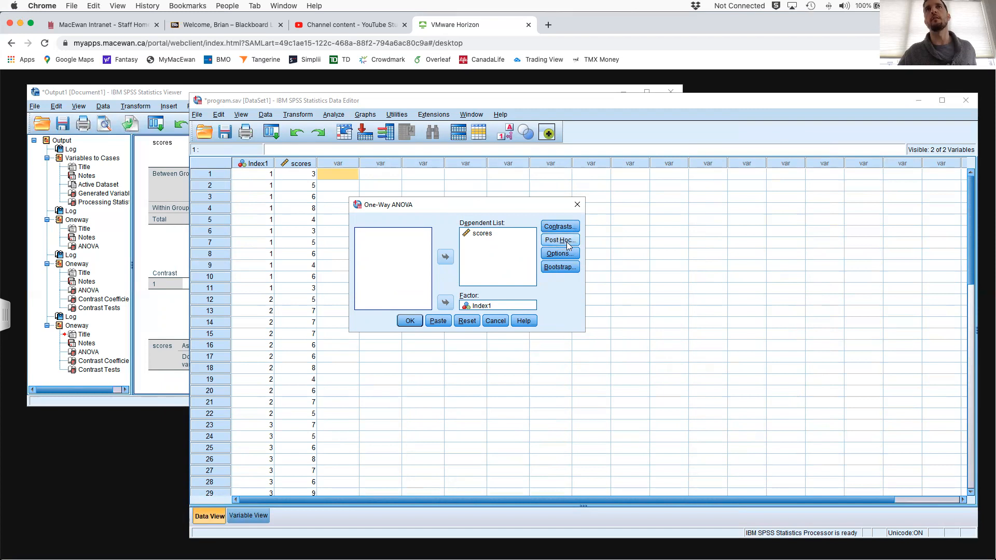
click(560, 227)
click(572, 354)
click(544, 354)
click(544, 353)
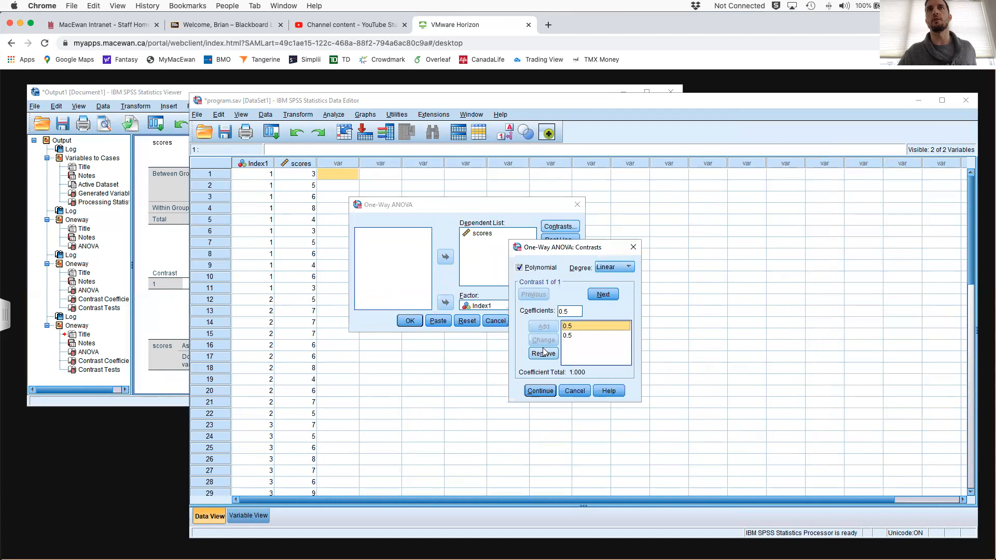
click(543, 354)
click(574, 328)
click(537, 356)
click(519, 268)
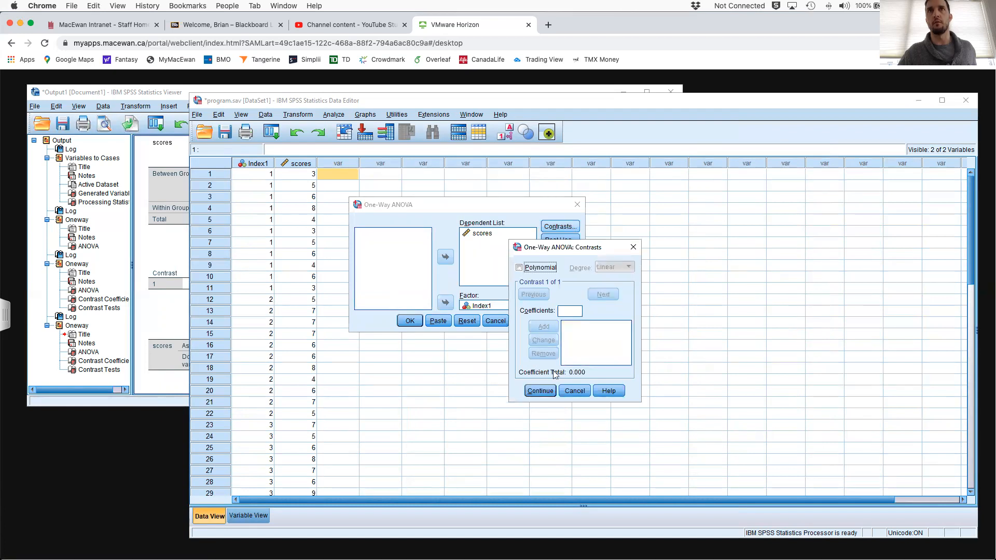
click(541, 391)
- Select only the Bonferroni post hoc test with a 0.05 significance level and run the One-Way ANOVA
click(560, 238)
drag(520, 184, 687, 218)
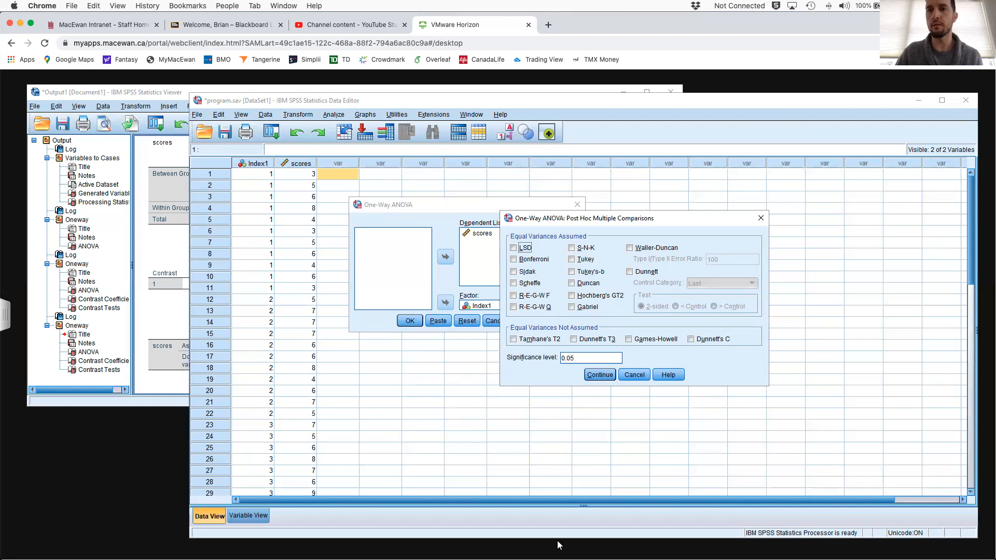
click(514, 259)
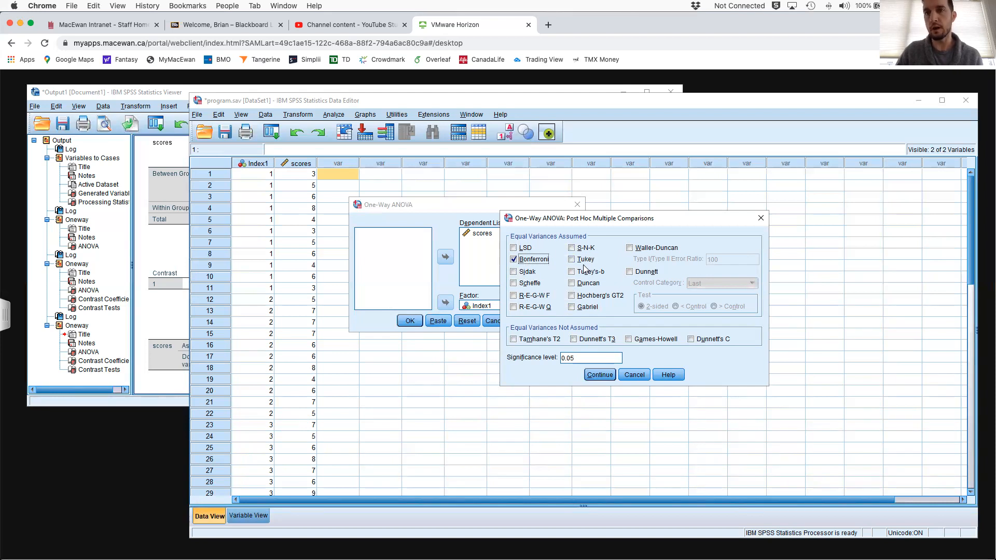
click(515, 248)
click(523, 253)
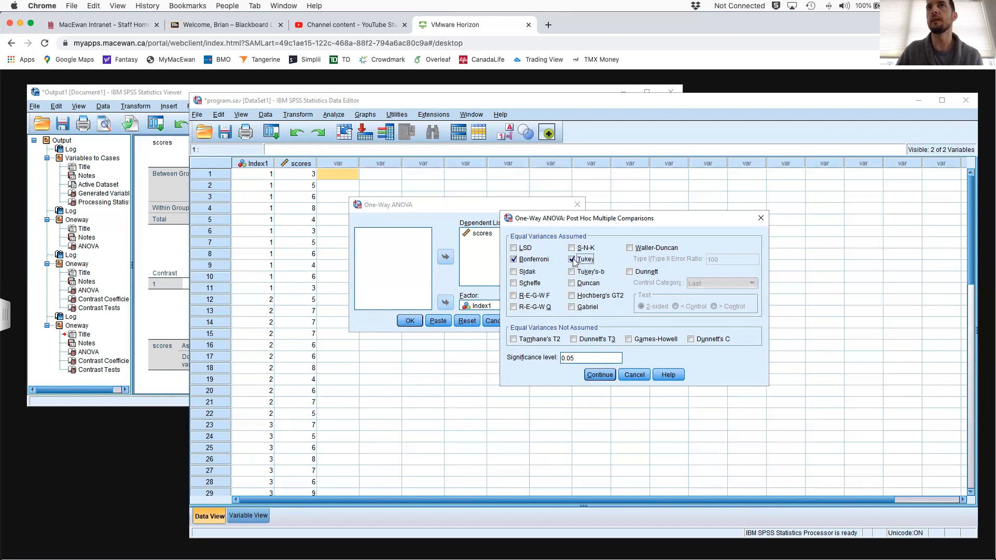
click(524, 250)
click(583, 259)
click(525, 249)
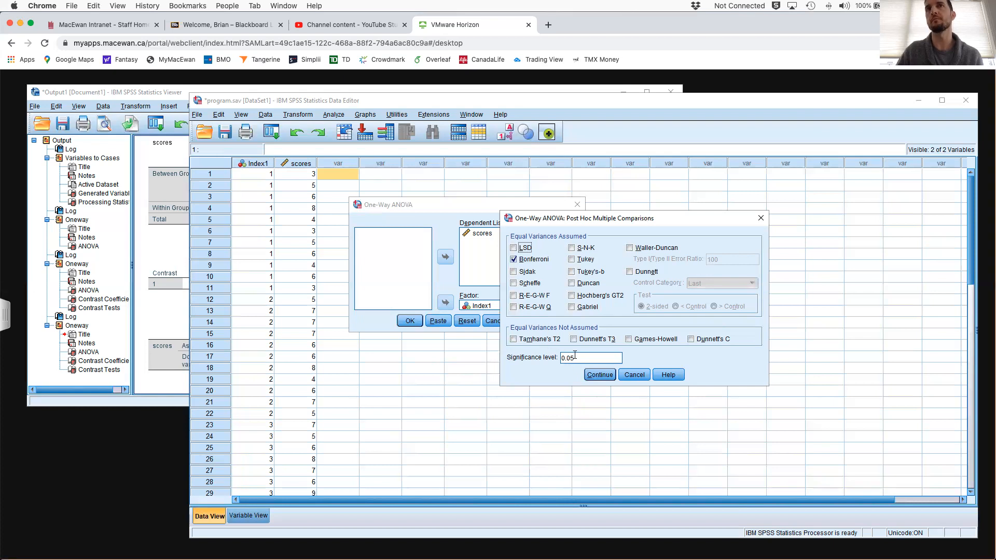
double_click(564, 358)
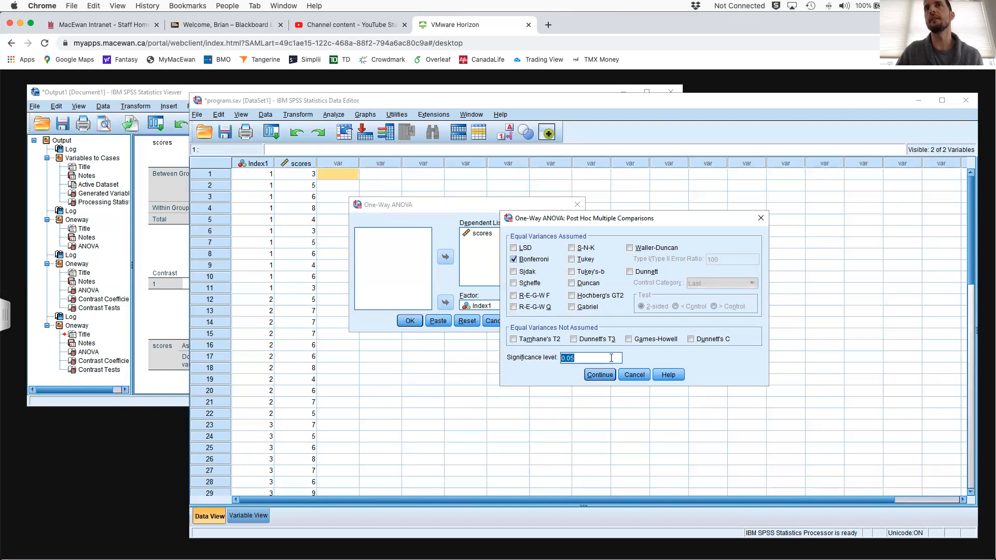
click(577, 358)
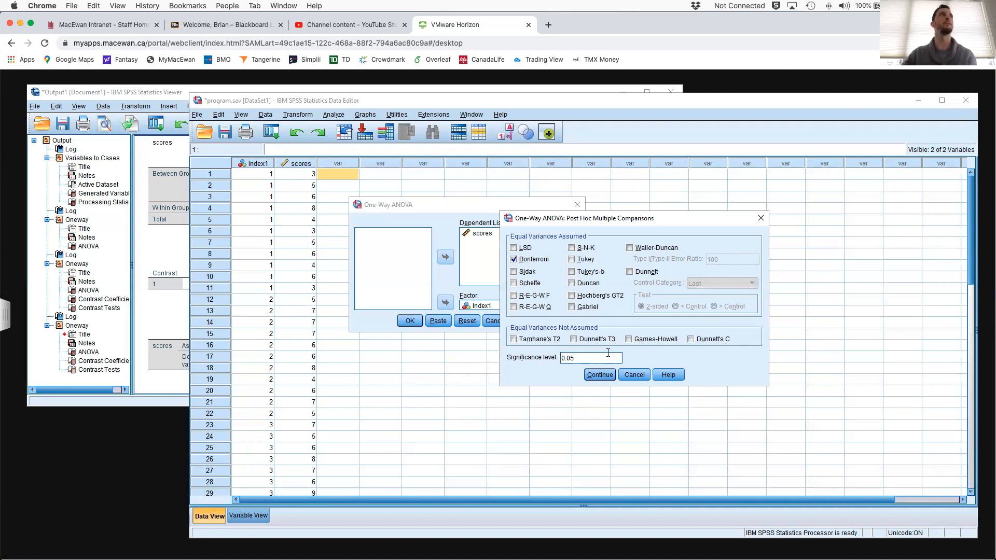
click(600, 375)
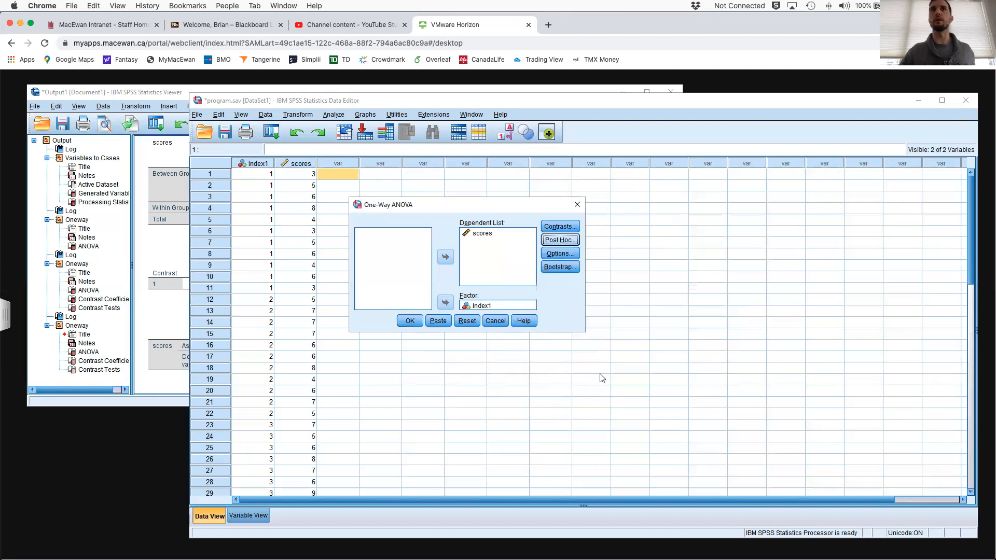
click(412, 321)
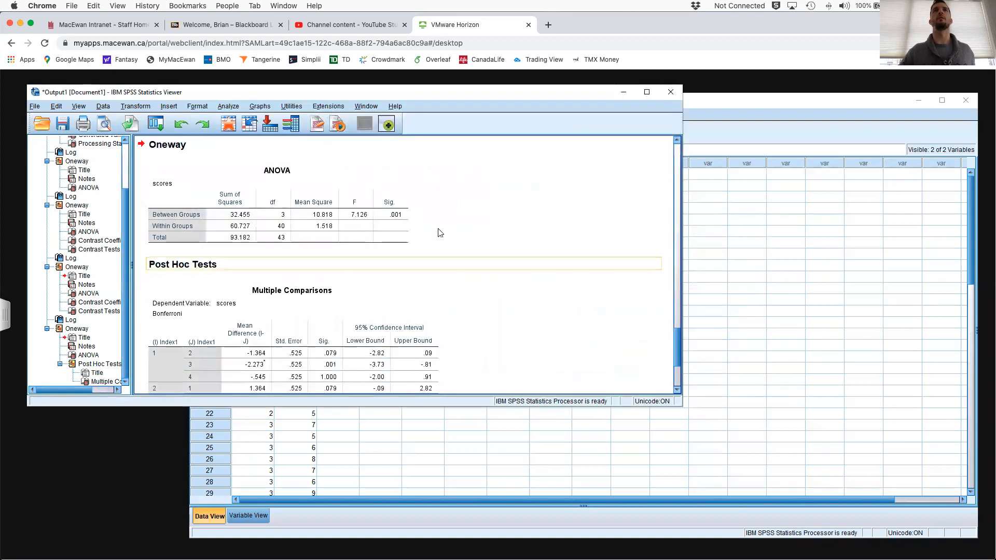
- Capture a screenshot of the Bonferroni Multiple Comparisons table in the new Oneway output
scroll(452, 260, down, 5)
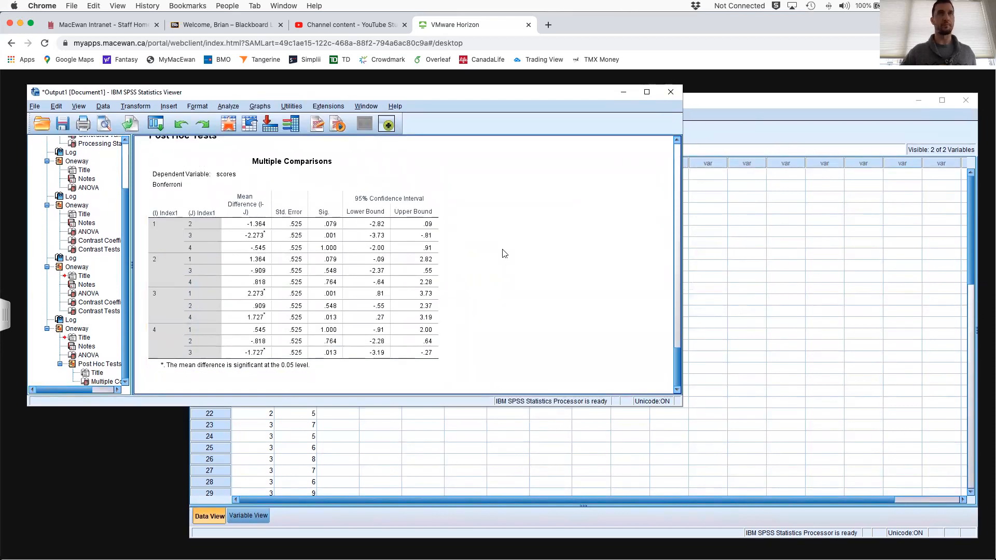
key(super+shift+4)
drag(146, 153, 452, 381)
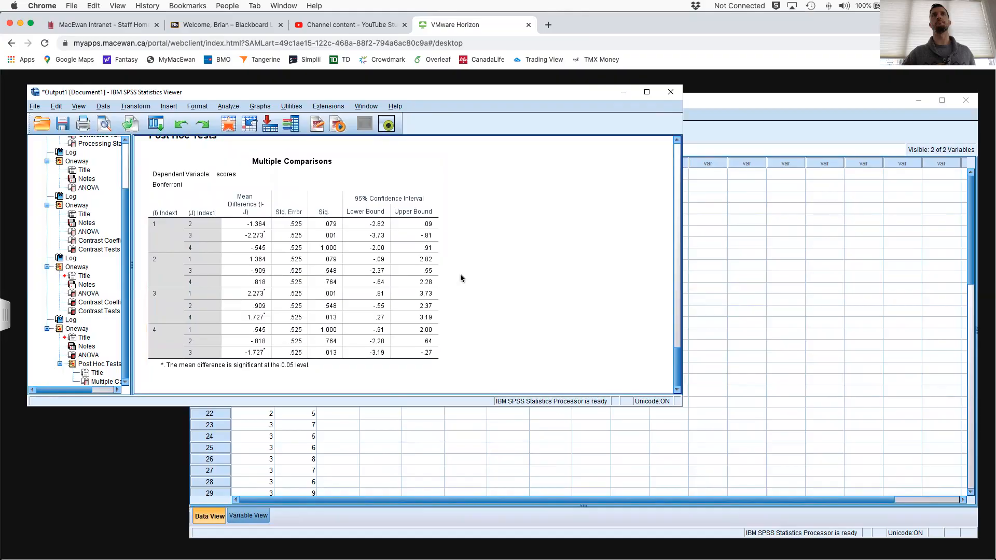
- Switch to the S252_Lab4 document in Word
key(ctrl+Up)
click(686, 290)
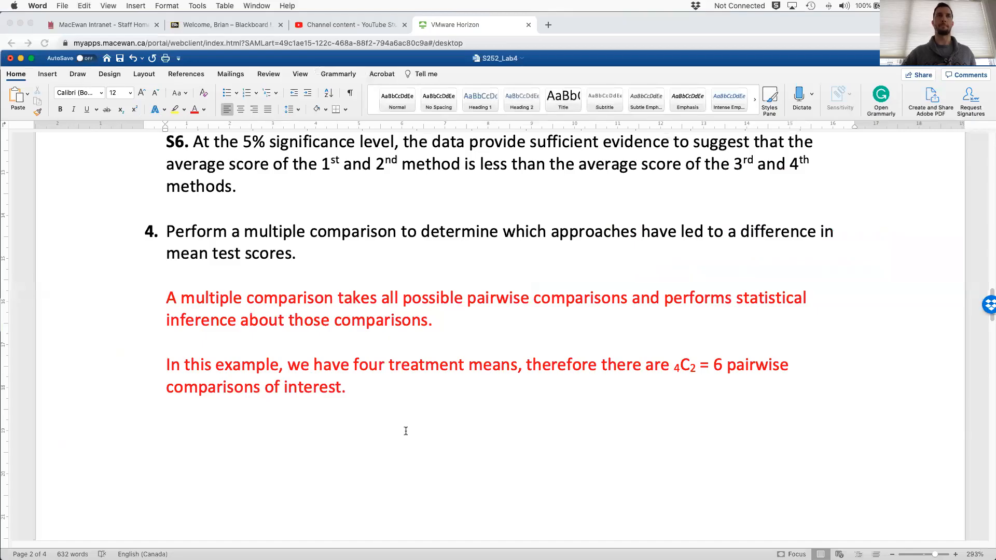
key(super+b)
text(At the)
key(BackSpace)
key(BackSpace)
key(BackSpace)
key(BackSpace)
key(BackSpace)
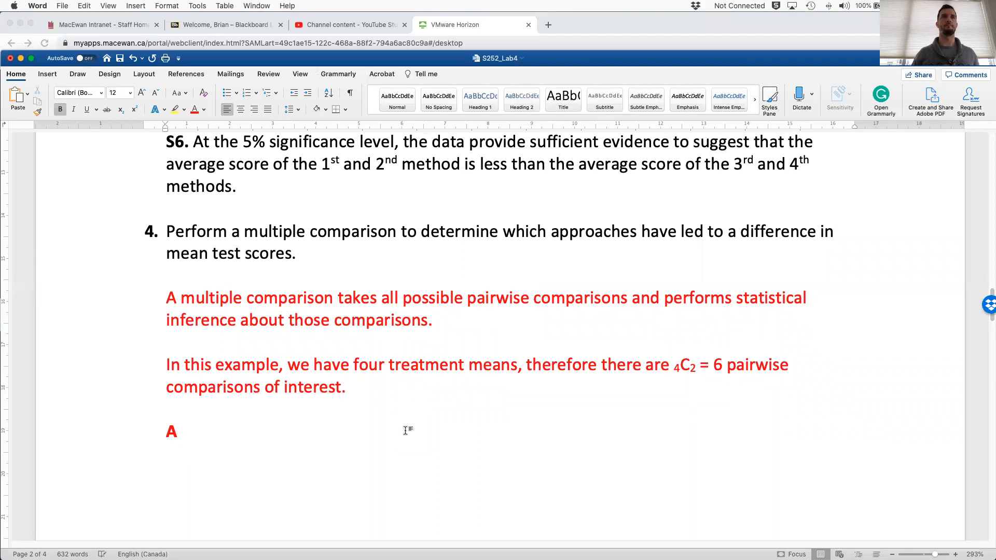
key(BackSpace)
text(\)
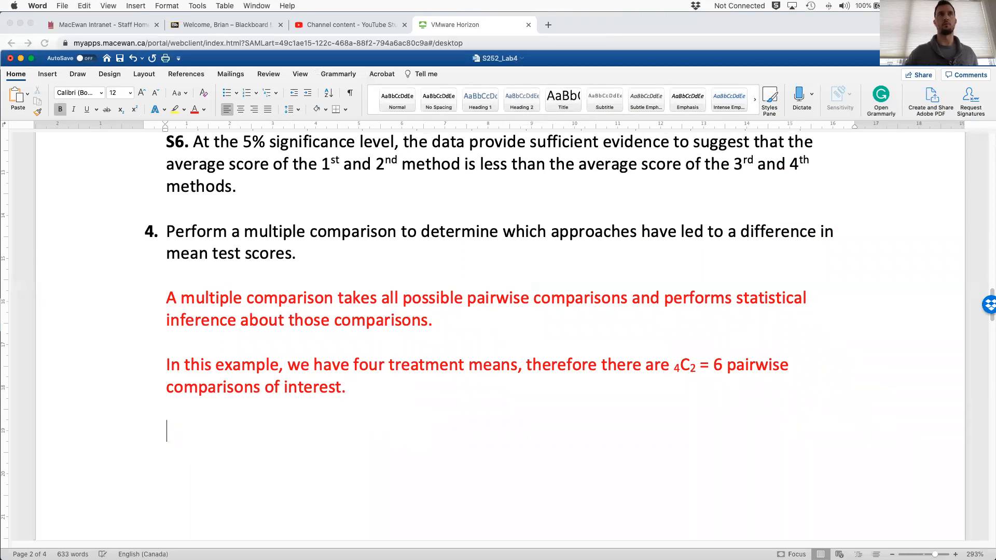
- Insert blank lines before question 4 so that the whole question starts on the following page
click(164, 298)
key(Up)
key(Up)
key(Up)
key(Return)
key(Return)
key(Return)
key(Return)
key(Return)
key(Return)
key(Return)
key(Return)
key(Return)
key(Return)
key(Return)
key(Return)
key(Return)
key(Return)
key(Return)
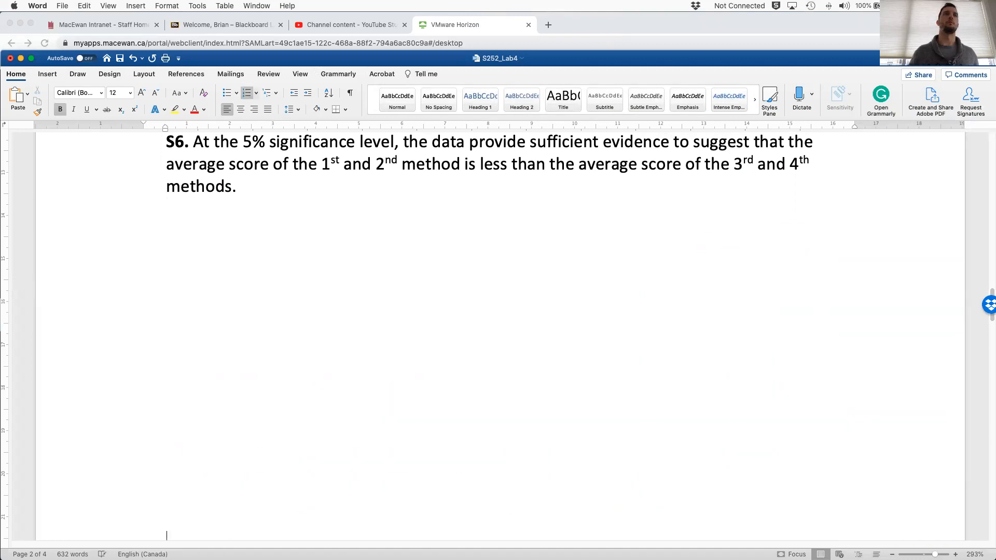
scroll(244, 356, down, 10)
scroll(262, 422, down, 5)
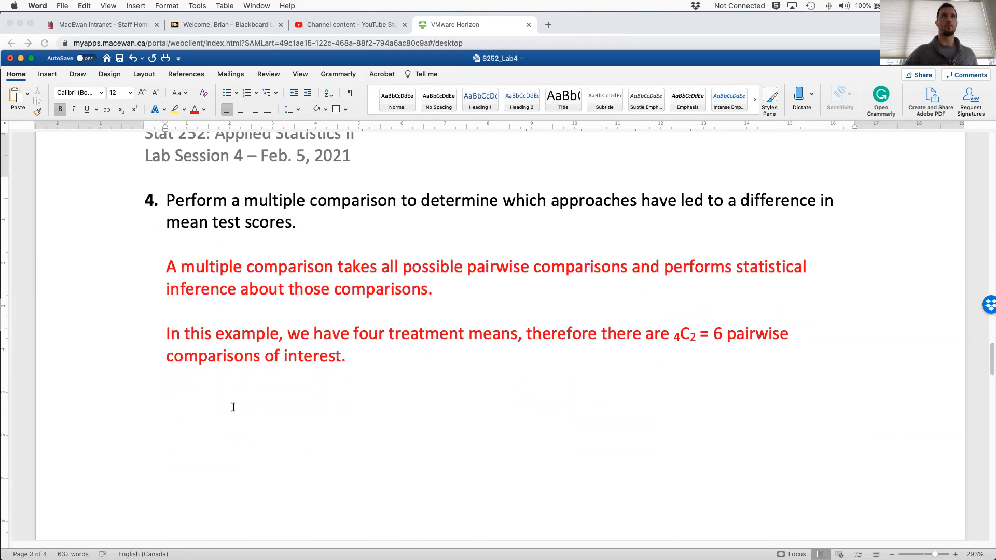
- Add the non-bold black line "SPSS output:" below the red pairwise comparisons note in question 4
click(60, 109)
text(At)
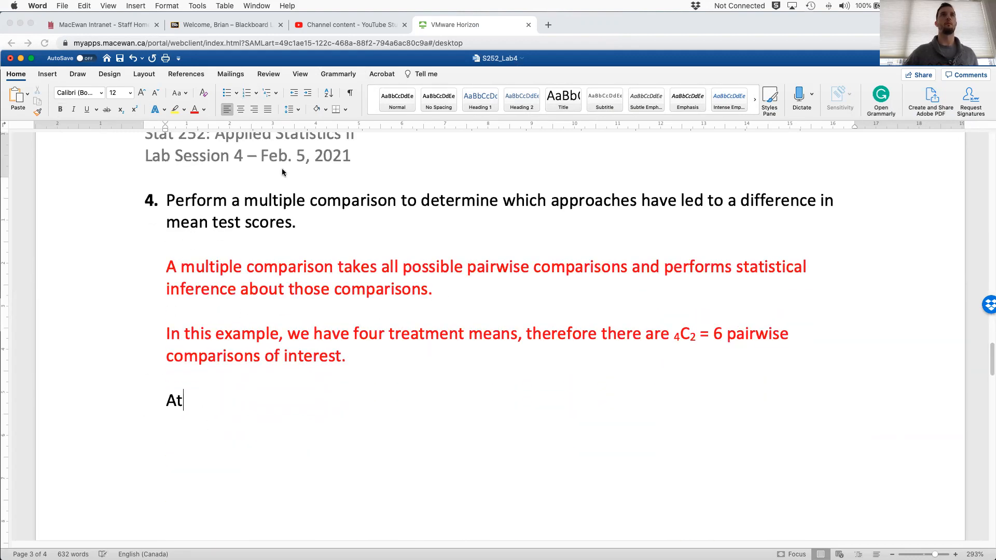
key(BackSpace)
key(BackSpace)
key(BackSpace)
text(SPSS output:)
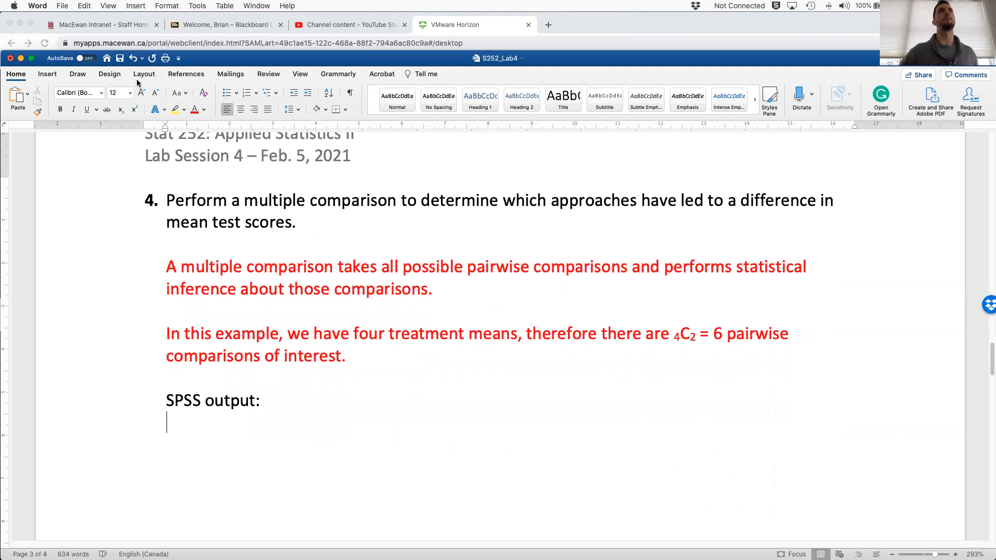
- Insert the Multiple Comparisons picture Screen Shot 2021-02-05 at 2.36.31 PM from the Desktop under "SPSS output:"
click(71, 75)
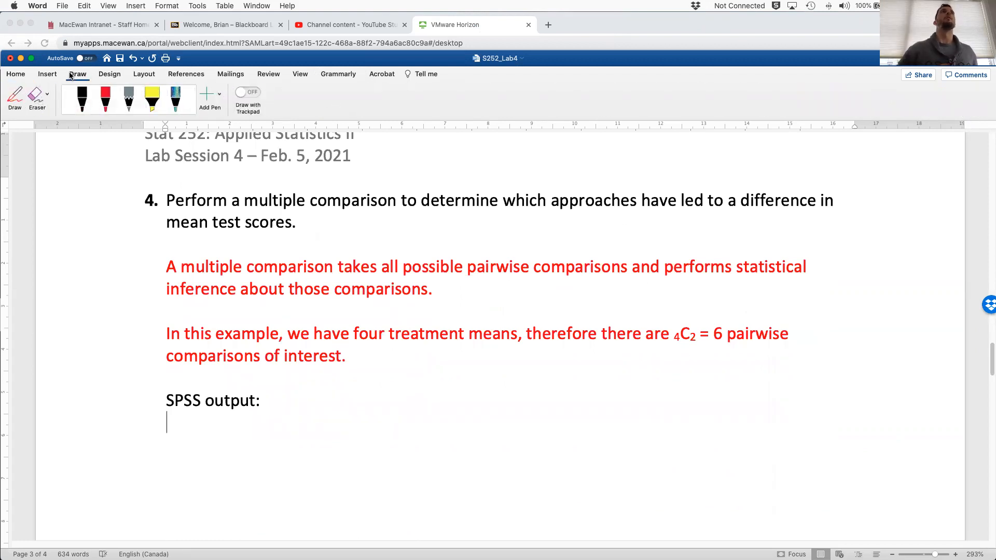
click(46, 76)
click(126, 95)
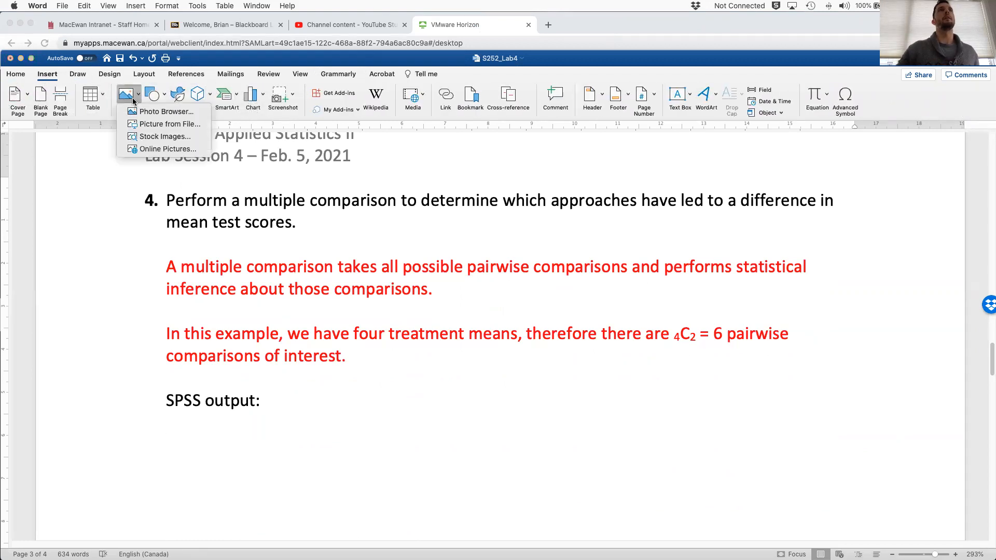
click(497, 218)
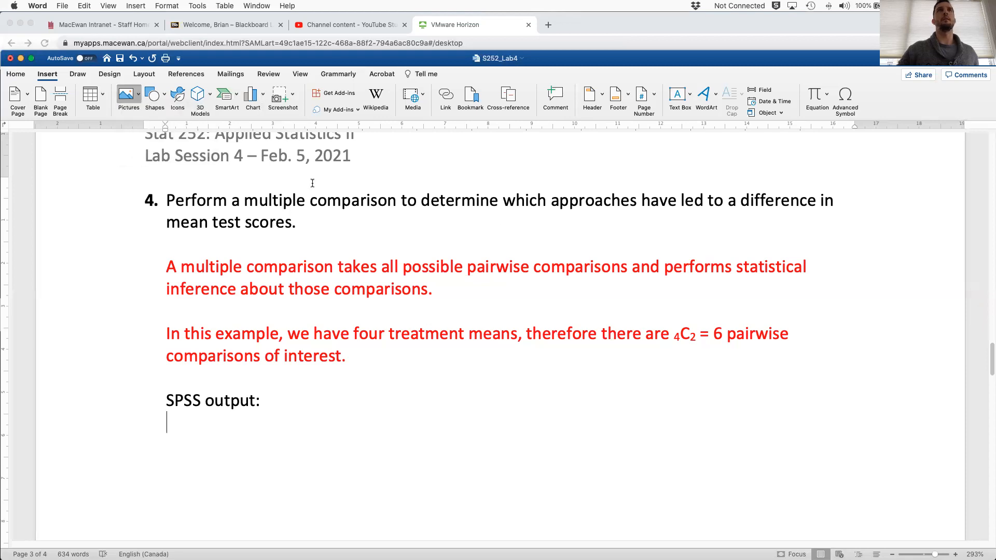
click(385, 284)
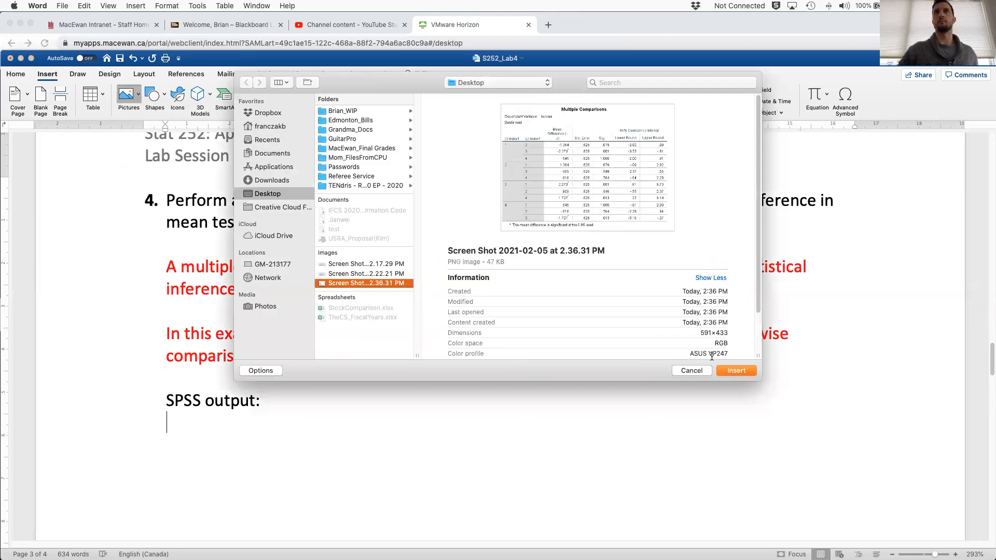
click(719, 372)
- Shrink the inserted Multiple Comparisons picture to about 14.33 cm wide by 10.5 cm high and place the cursor after it
scroll(712, 363, down, 10)
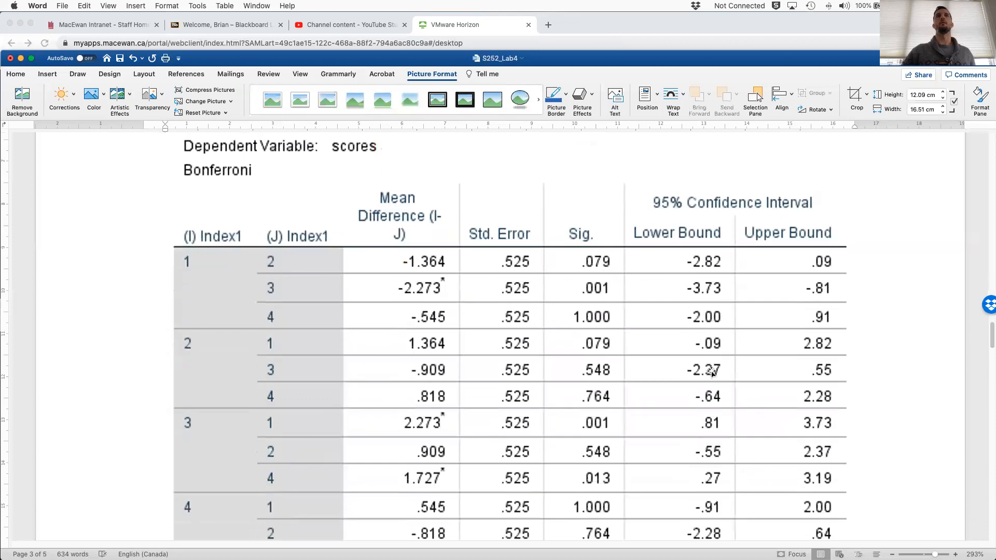
scroll(712, 365, up, 1)
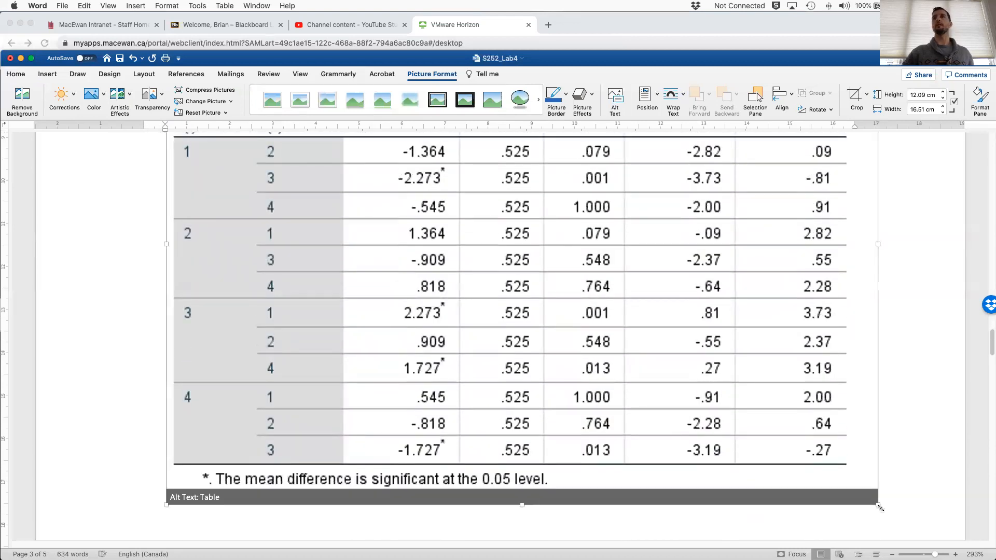
drag(876, 504, 783, 435)
scroll(824, 298, up, 5)
scroll(824, 299, down, 4)
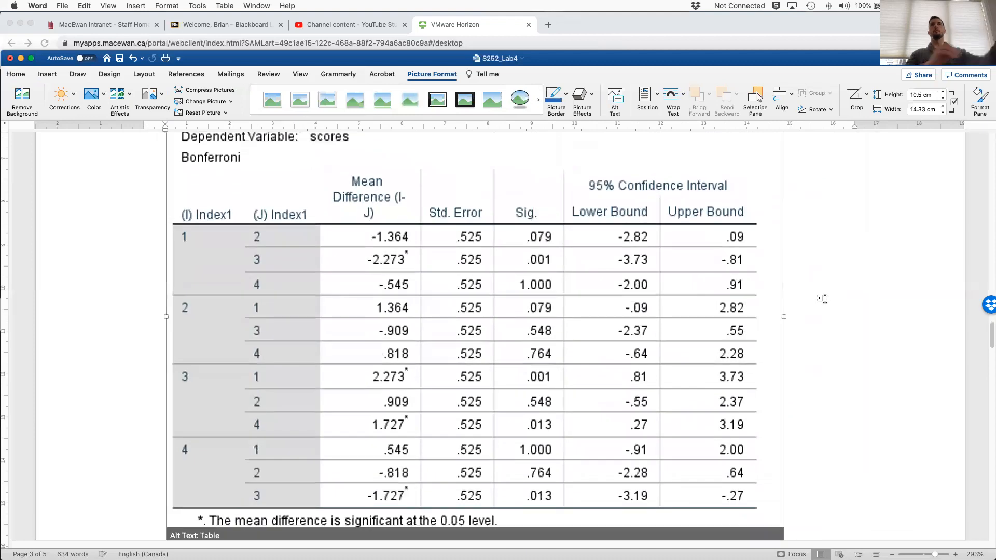
click(821, 236)
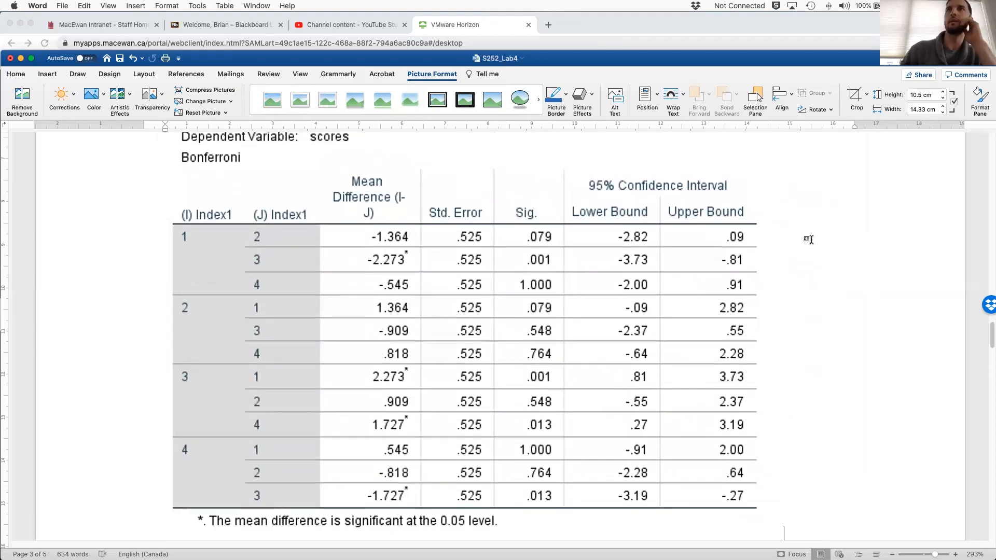
- Examine the pairwise mean differences, significance values and confidence intervals in the Bonferroni table
scroll(802, 241, down, 3)
scroll(784, 237, up, 3)
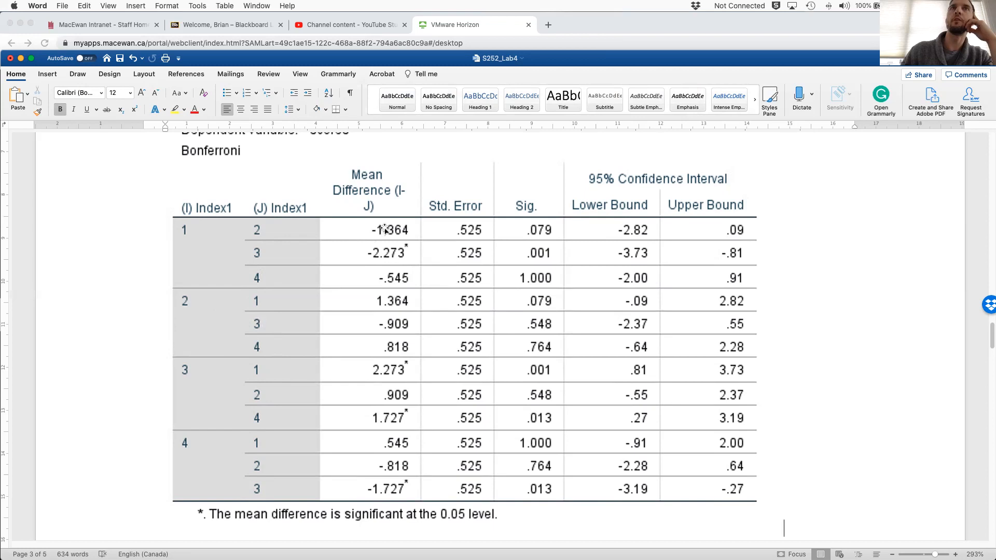
scroll(385, 229, down, 2)
scroll(384, 228, up, 3)
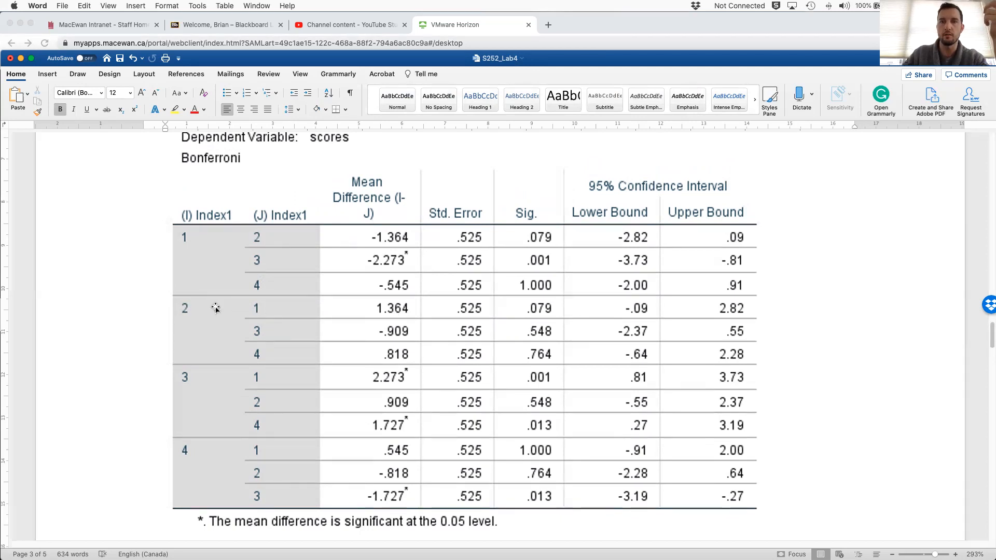
scroll(228, 309, down, 1)
scroll(409, 352, down, 2)
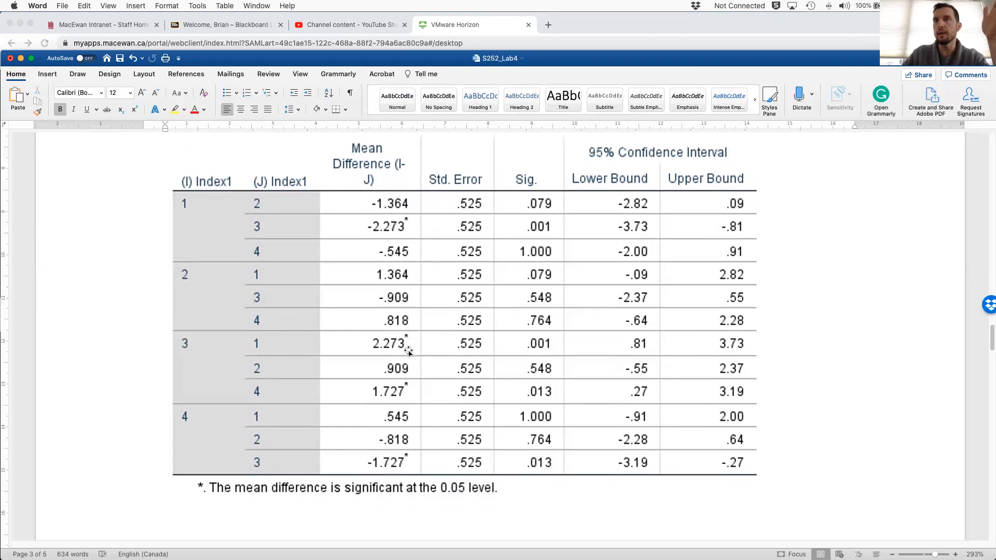
scroll(519, 358, down, 2)
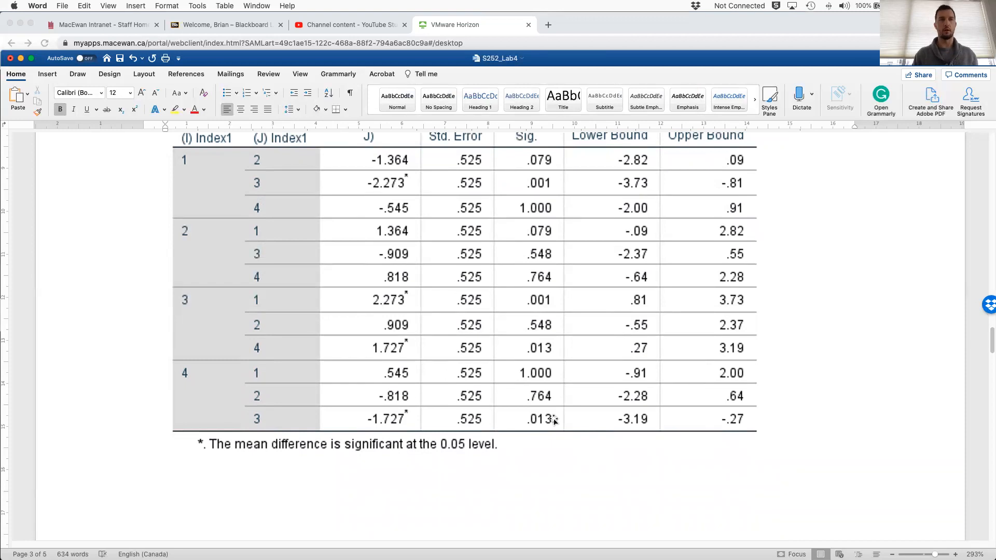
- Below the table, write in non-bold text "As stated above, there are 6 unique multiple comparisons, they are:" and start item "1." underneath
key(super+b)
text(As )
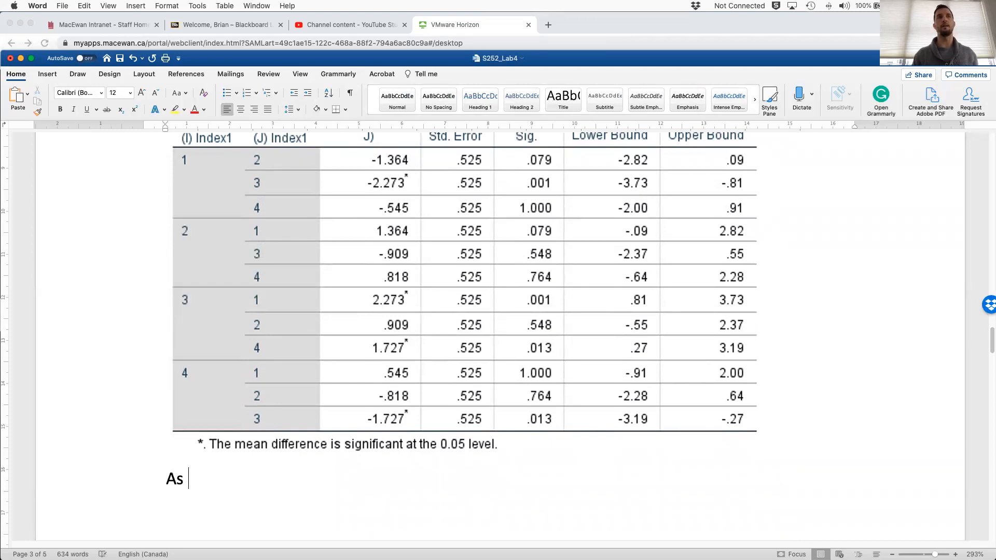
text(stated aboe, the)
key(BackSpace)
key(BackSpace)
key(BackSpace)
text(ve, the)
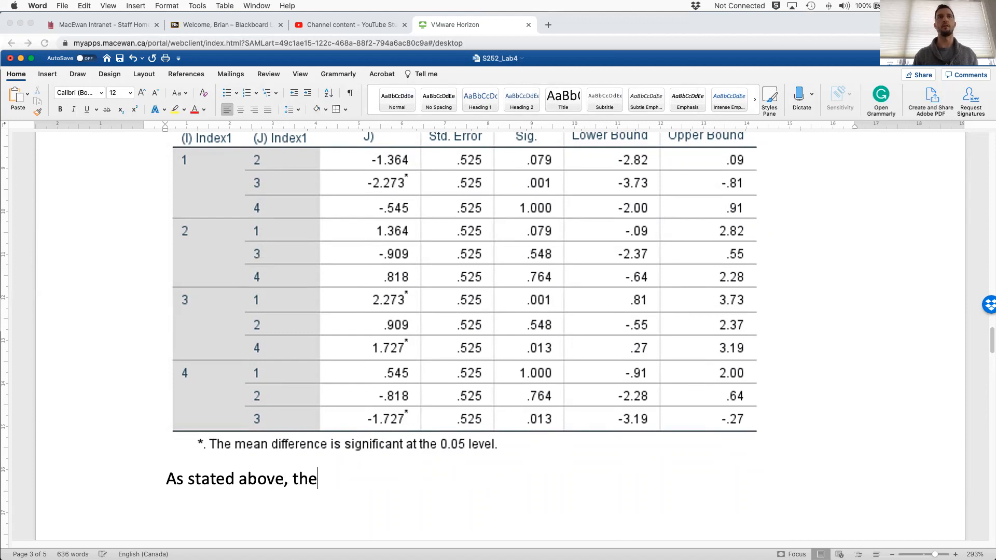
text(re are 6 unique multiople)
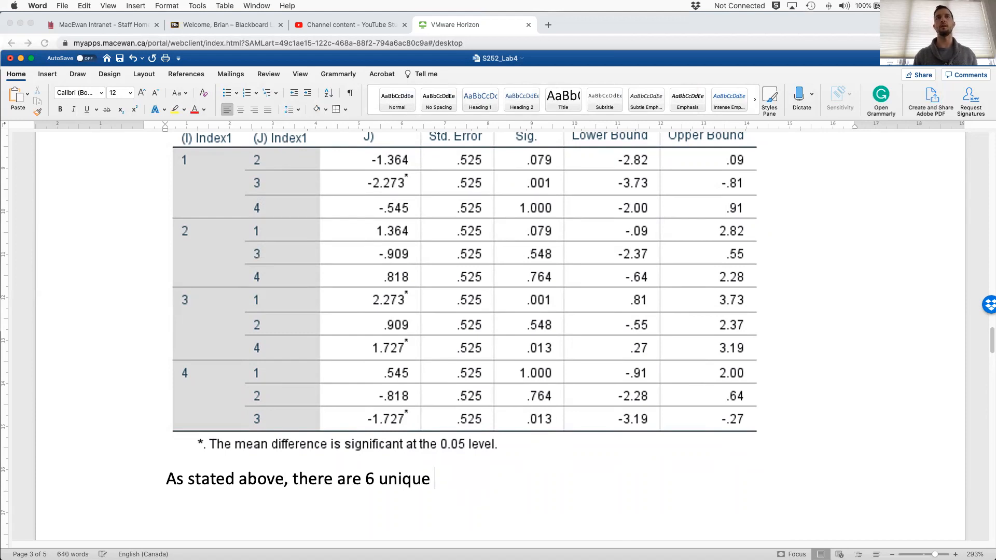
key(BackSpace)
key(BackSpace)
key(BackSpace)
key(BackSpace)
text(ple c)
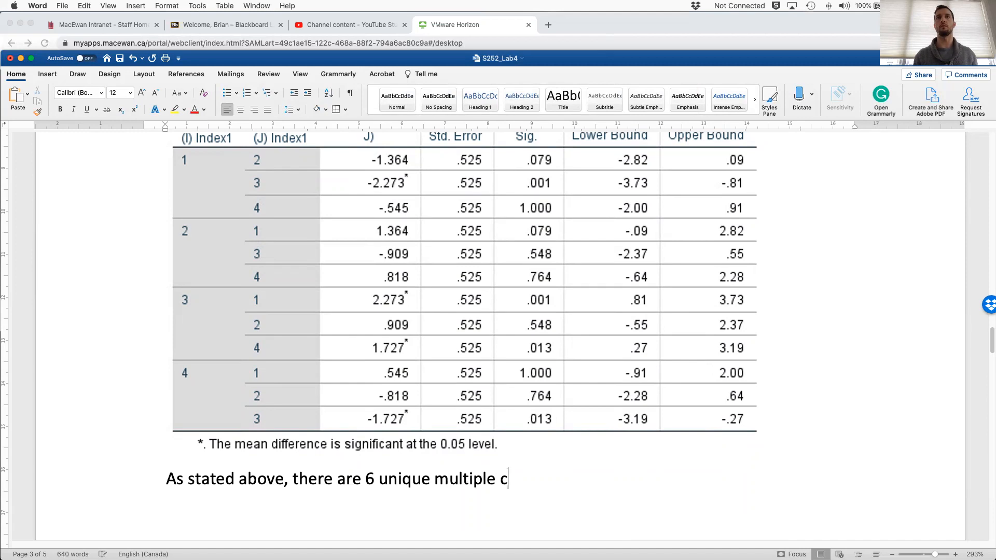
text(ompairsons)
key(BackSpace)
key(BackSpace)
key(BackSpace)
key(BackSpace)
key(BackSpace)
key(BackSpace)
text(risons:)
key(BackSpace)
text(, they are:)
key(Return)
text(1.)
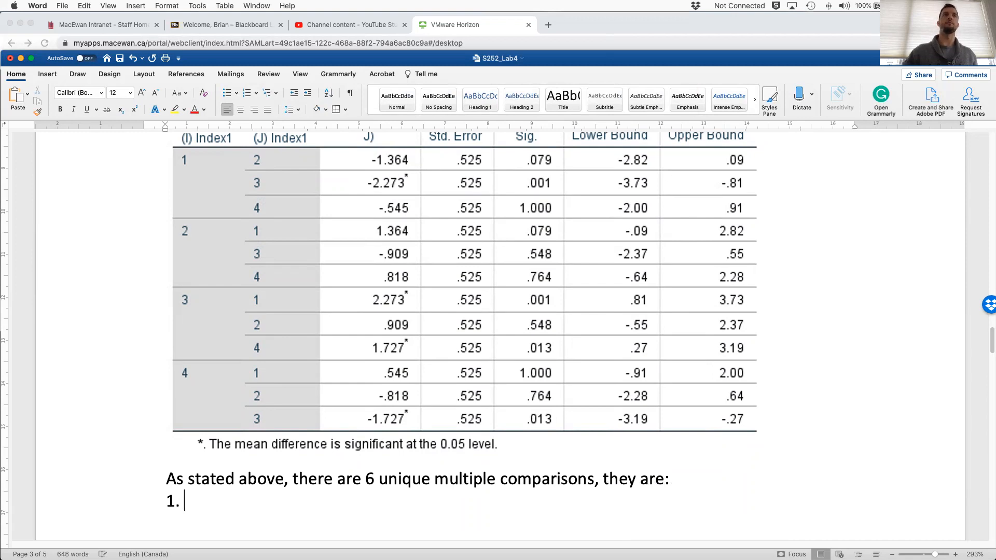
- Copy the ½*(μ1 + μ2) term from the contrast line in question 3
scroll(407, 248, up, 10)
scroll(408, 247, up, 15)
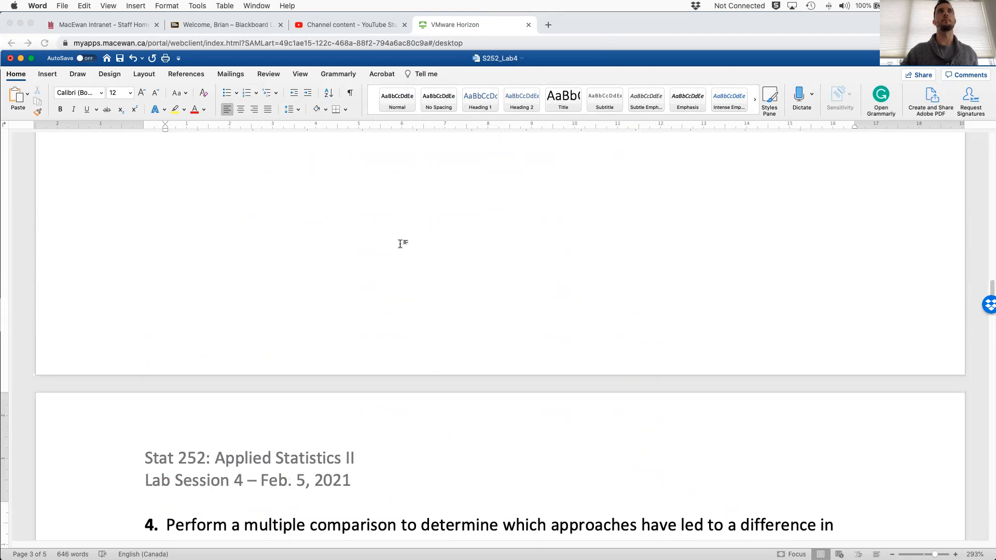
drag(299, 188, 334, 186)
click(339, 188)
click(334, 185)
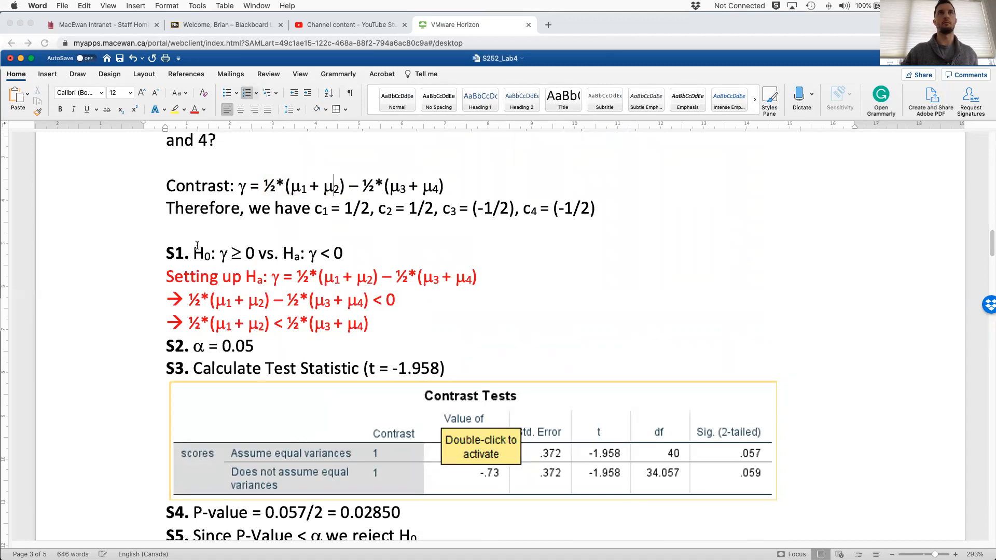
scroll(197, 245, up, 1)
drag(264, 218, 344, 219)
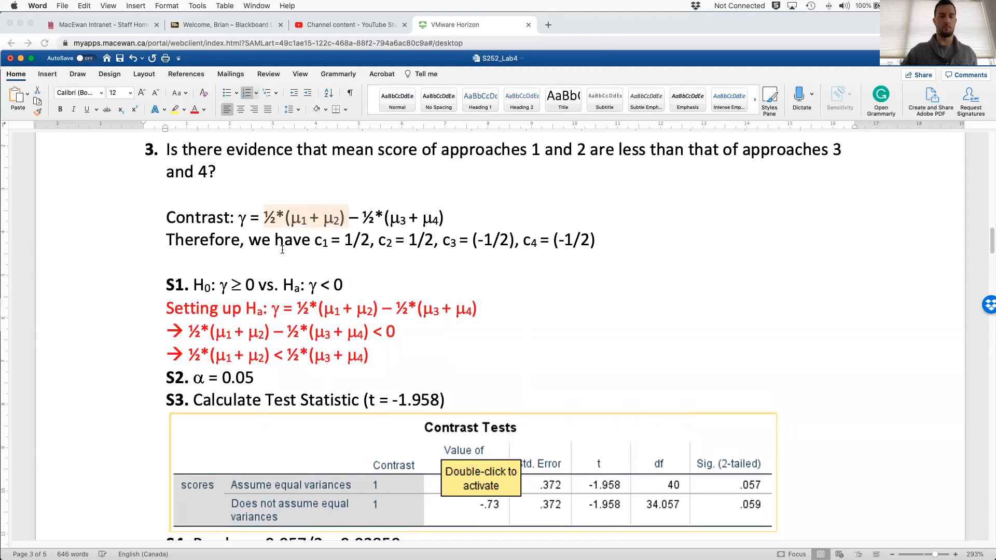
- In item 1 of the comparisons list, write "H0:" with a subscript 0 and paste the copied ½*(μ1 + μ2) term
scroll(316, 275, down, 20)
scroll(317, 281, up, 5)
click(249, 330)
text(H)
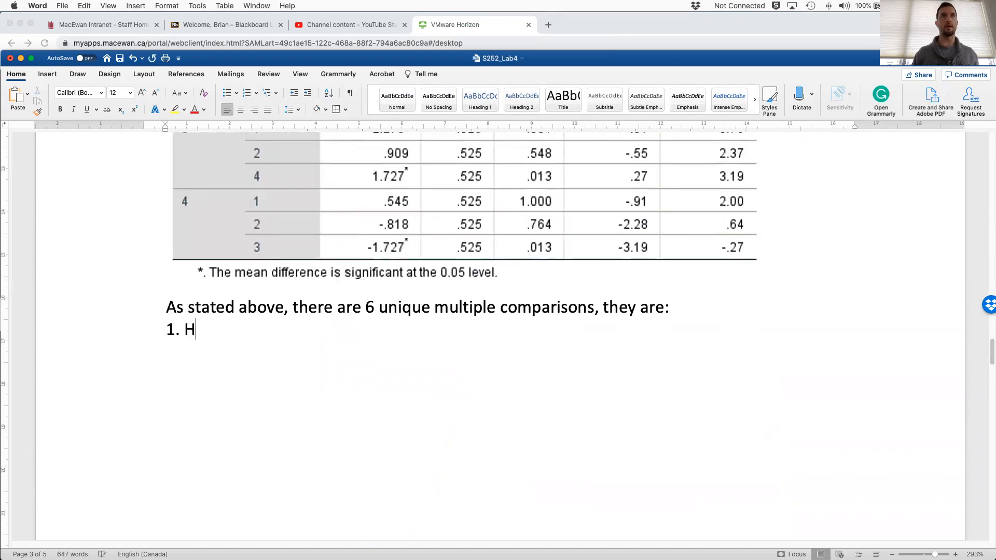
click(119, 110)
text(0:)
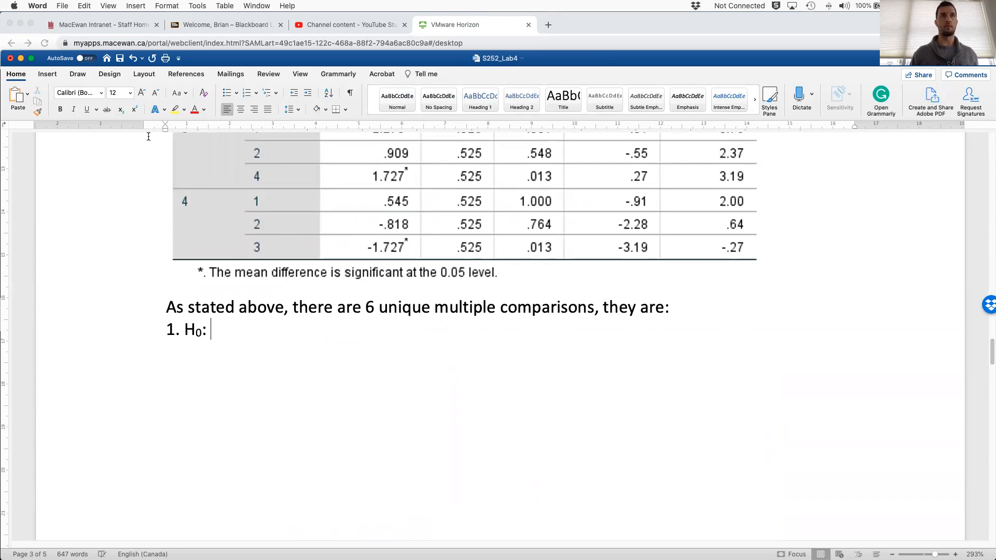
text(½*(μ₁ + μ₂))
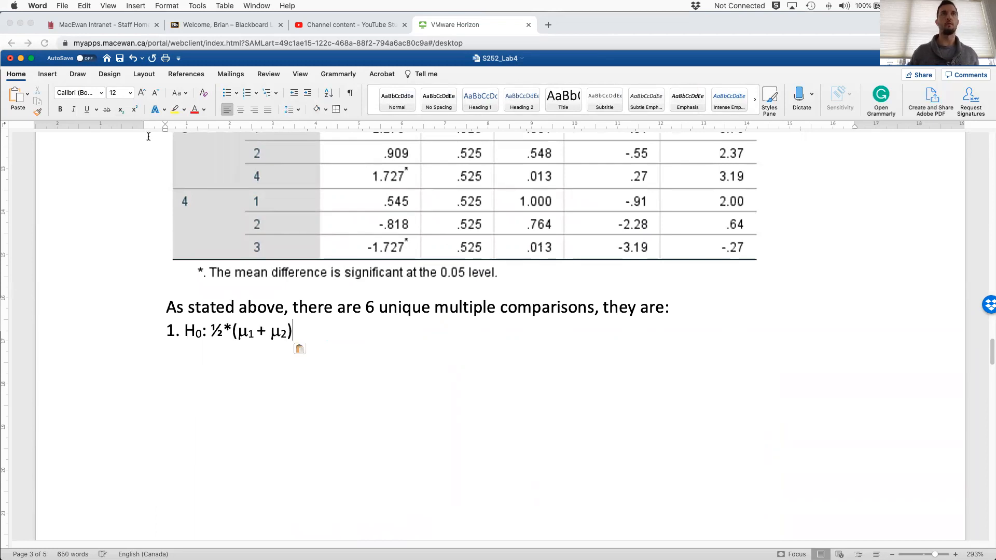
- Edit the pasted term in item 1 to read μ1 - μ2, removing the ½* factor and both parentheses
key(Left)
key(Left)
key(Left)
key(Left)
key(Left)
key(Left)
key(Right)
key(BackSpace)
key(BackSpace)
key(BackSpace)
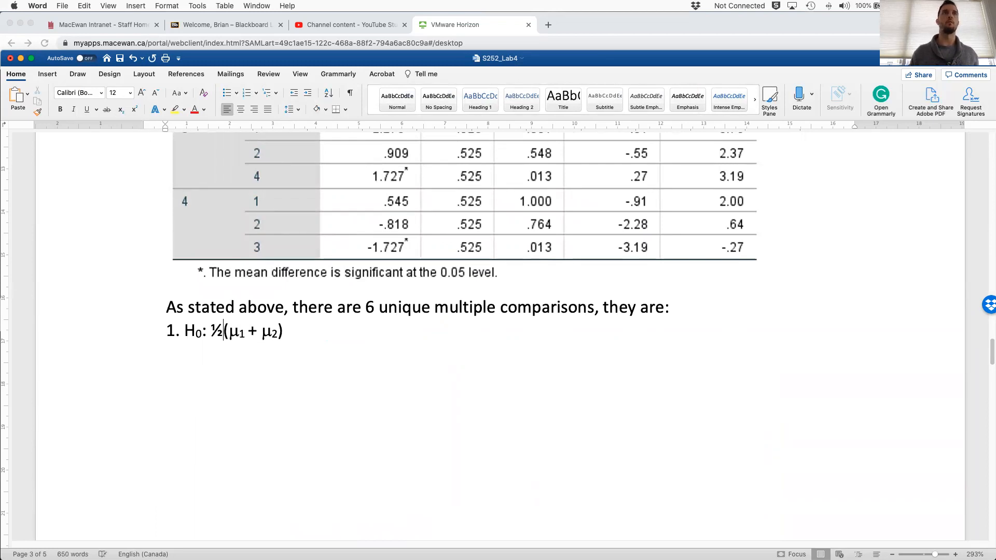
key(Right)
key(Right)
key(Right)
key(Right)
key(Right)
key(BackSpace)
text(-)
key(Left)
key(Left)
key(Left)
key(BackSpace)
key(Right)
key(Right)
key(Right)
key(Right)
key(Right)
key(Right)
key(Right)
key(Right)
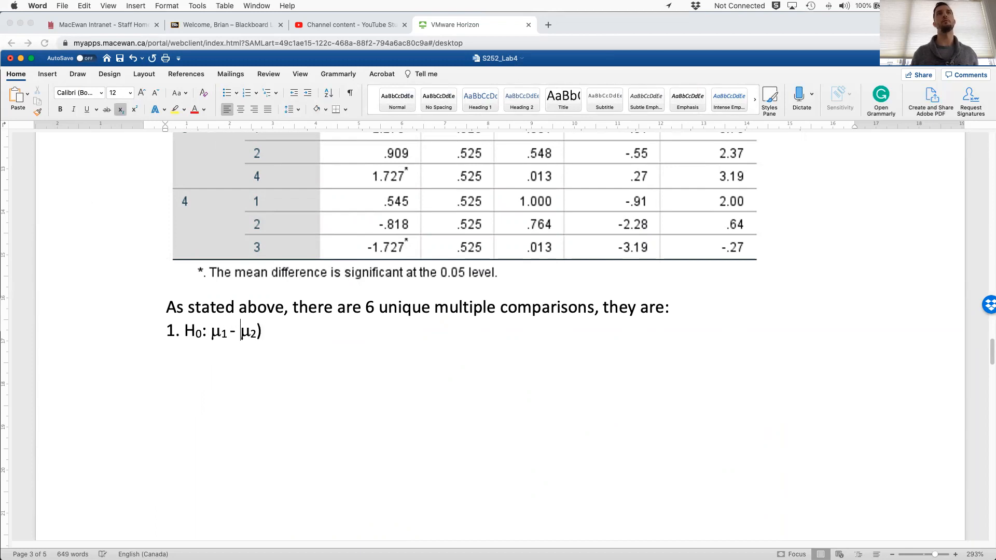
key(BackSpace)
- Continue item 1 after μ1 - μ2 with "= 0 vs. Ha:", setting the a as a subscript
text(= )
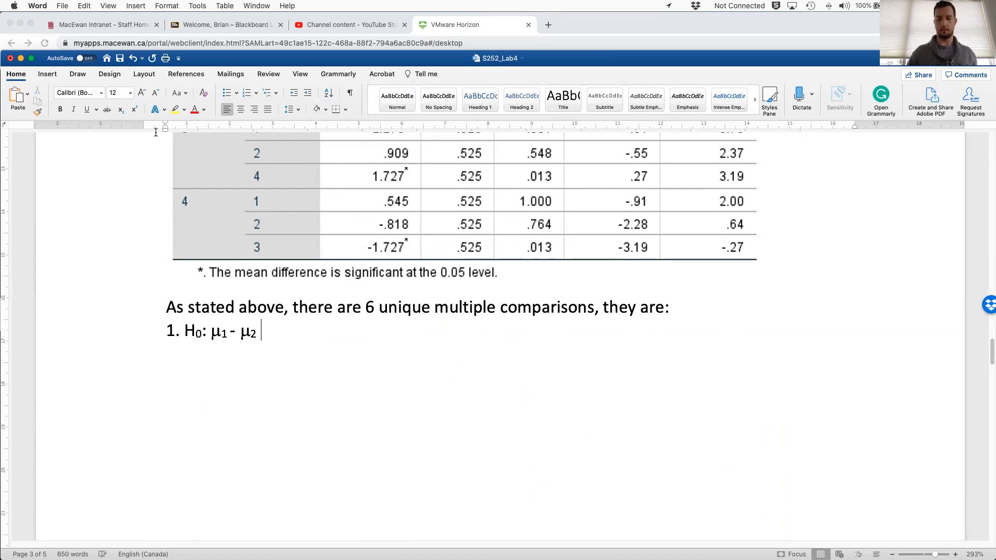
text(0 vas)
key(BackSpace)
key(BackSpace)
text(s. H)
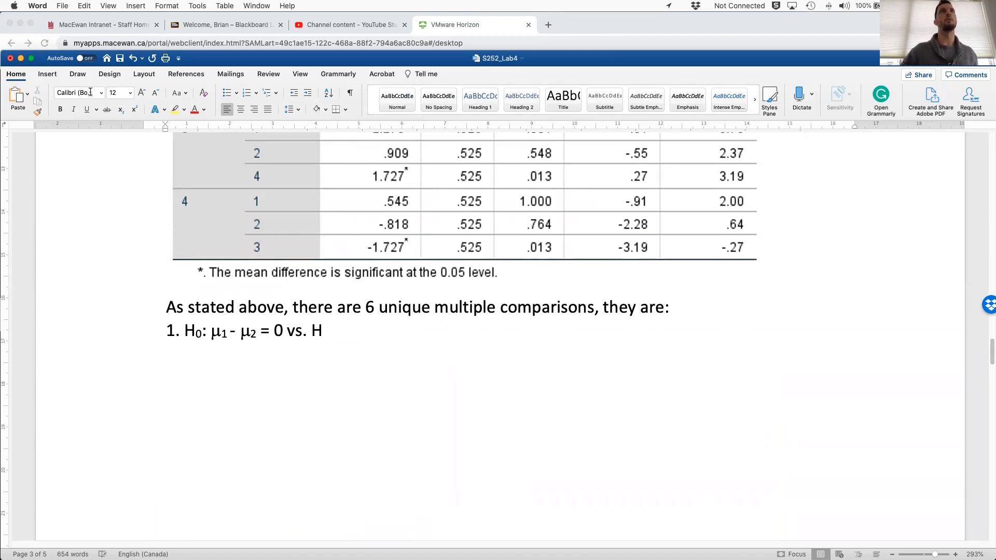
click(120, 109)
text(a)
click(120, 109)
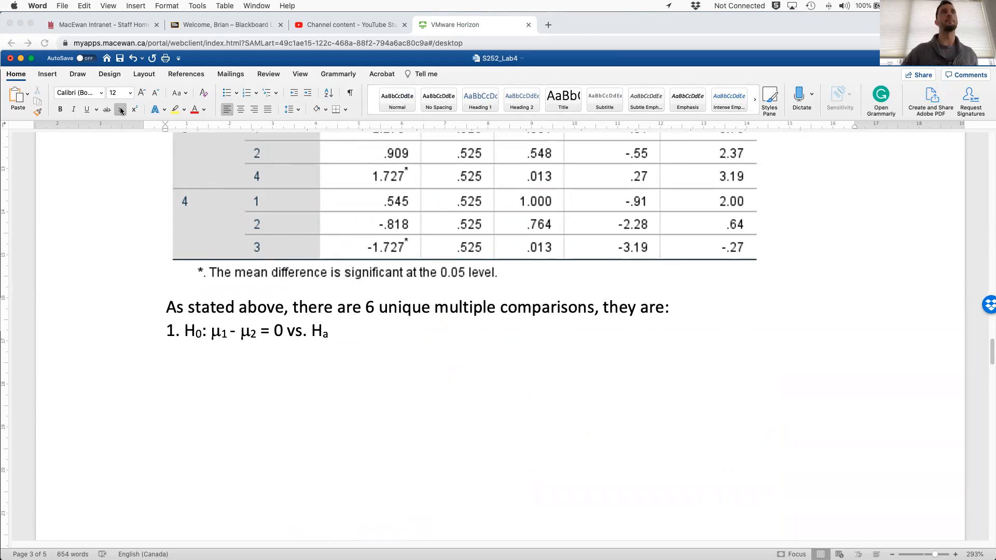
text(:)
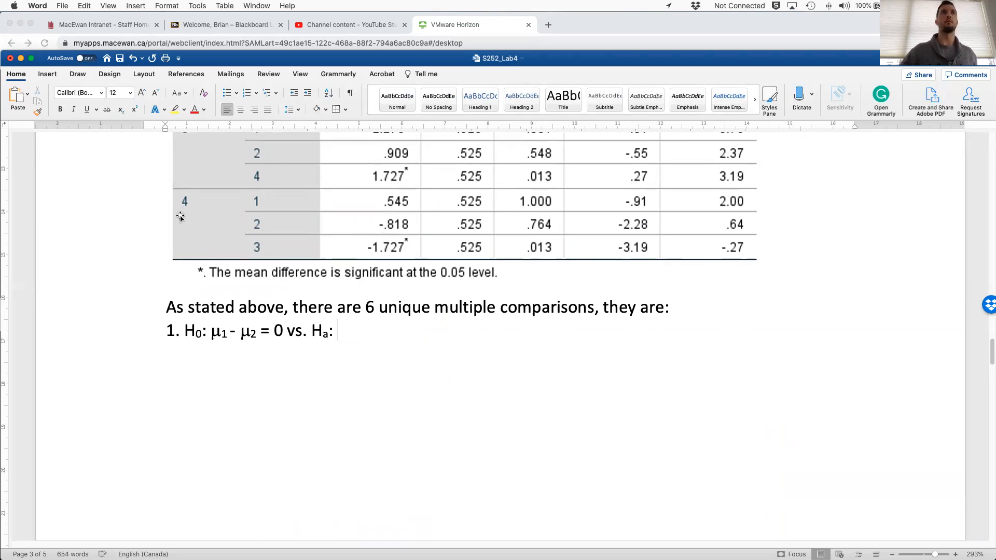
- Copy "μ1 - μ2 = 0" from H0 in item 1 to after "Ha:" and replace its equals sign with the ≠ symbol
drag(211, 332, 286, 332)
key(super+c)
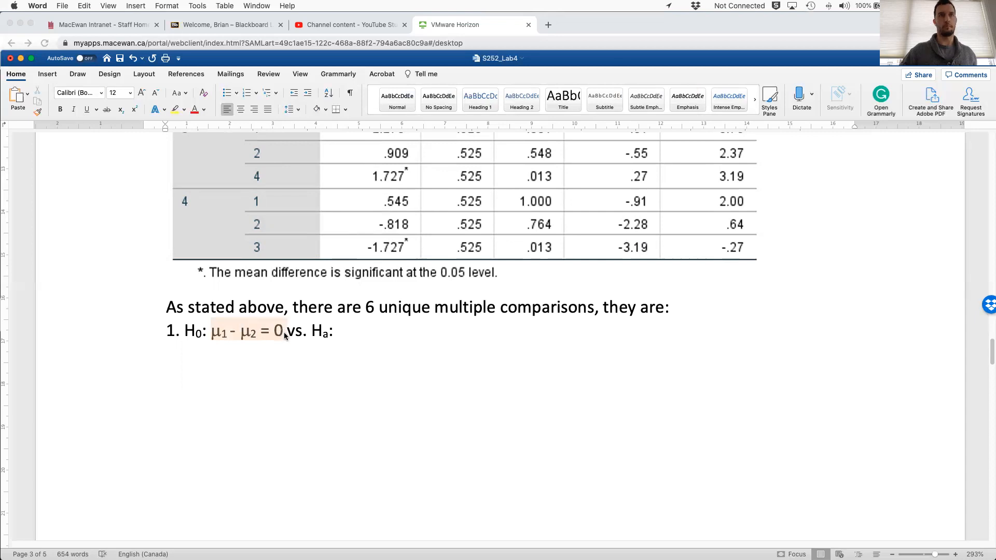
click(388, 333)
key(super+v)
key(Left)
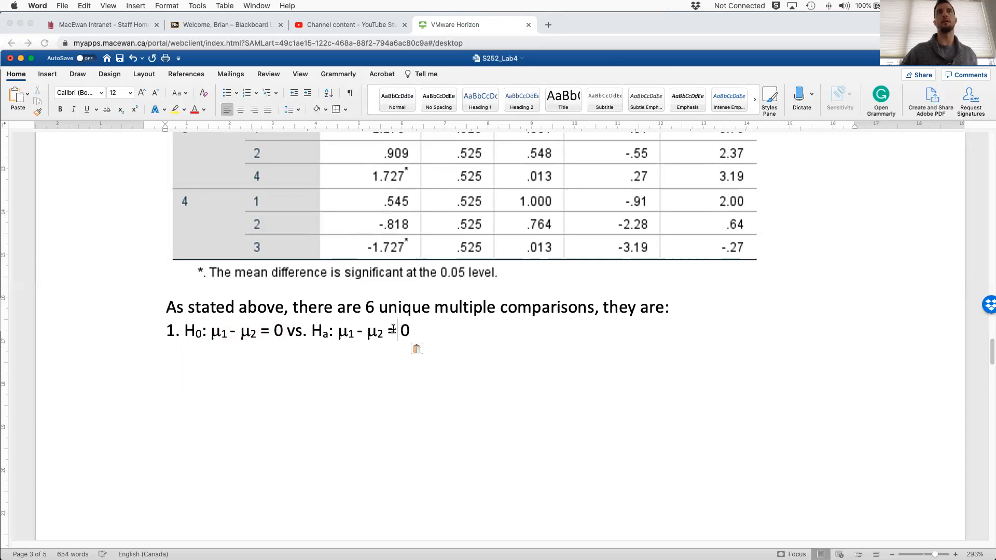
key(BackSpace)
key(BackSpace)
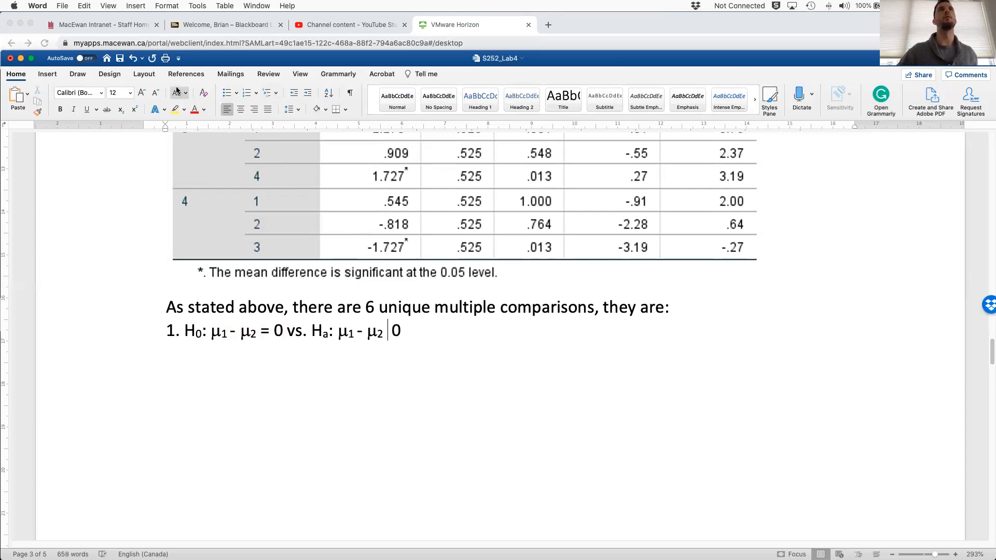
click(54, 77)
click(845, 98)
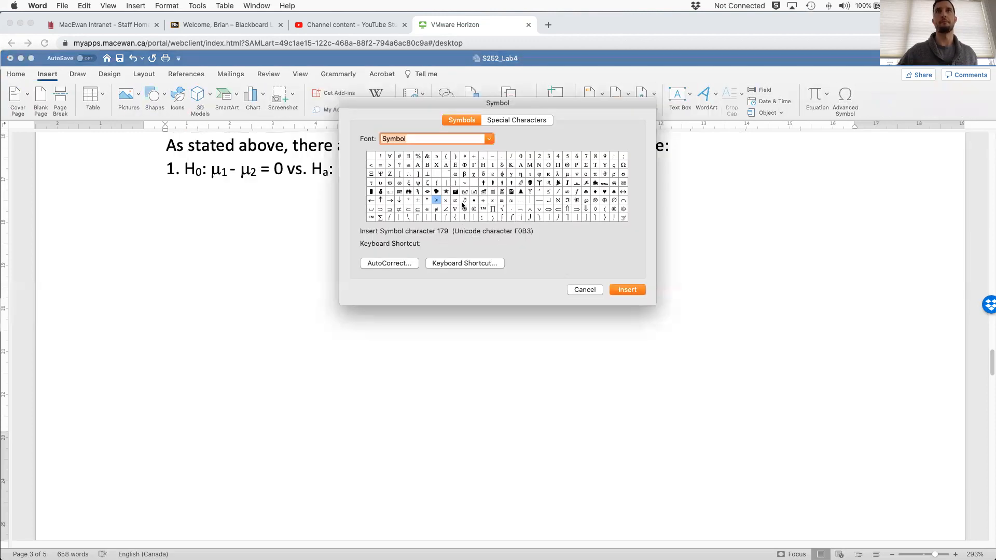
double_click(493, 201)
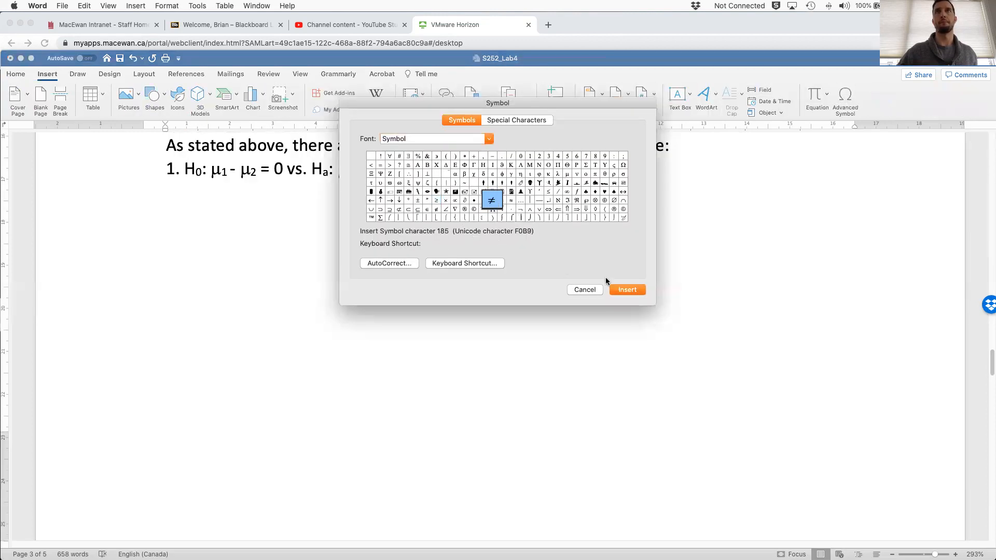
click(576, 287)
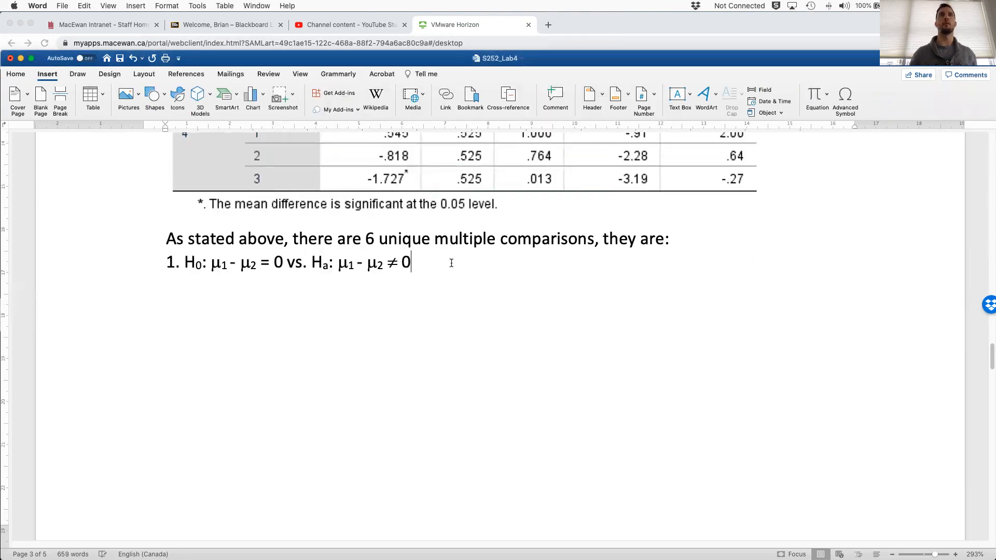
- Copy the whole item 1 hypothesis line and paste it four times on separate lines below it
drag(440, 263, 166, 266)
key(super+c)
key(Right)
key(Return)
key(super+v)
key(Return)
key(super+v)
key(Return)
key(super+v)
key(Return)
key(super+v)
key(Return)
key(Up)
key(Up)
key(Up)
key(Up)
key(Up)
key(Left)
key(Down)
key(Down)
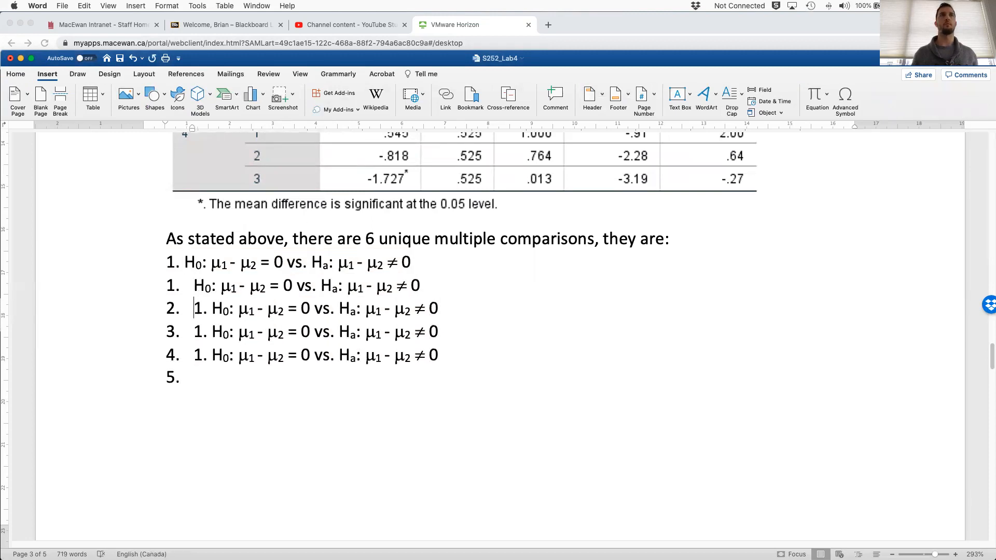
key(BackSpace)
key(super+z)
key(super+v)
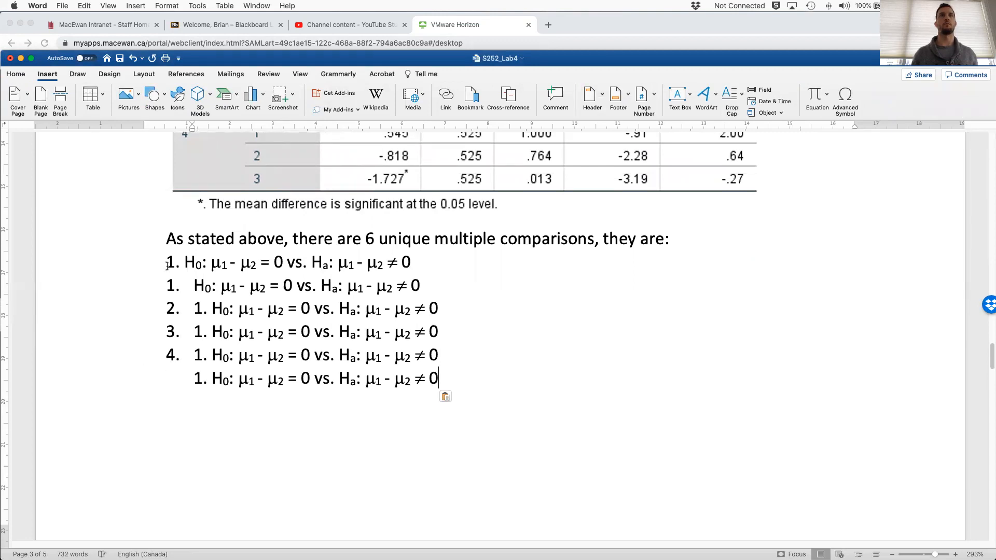
key(super+z)
- Paste the hypothesis line two more times as items 5 and 6 of the numbered list
key(BackSpace)
key(Return)
key(Return)
key(super+v)
key(Return)
key(super+v)
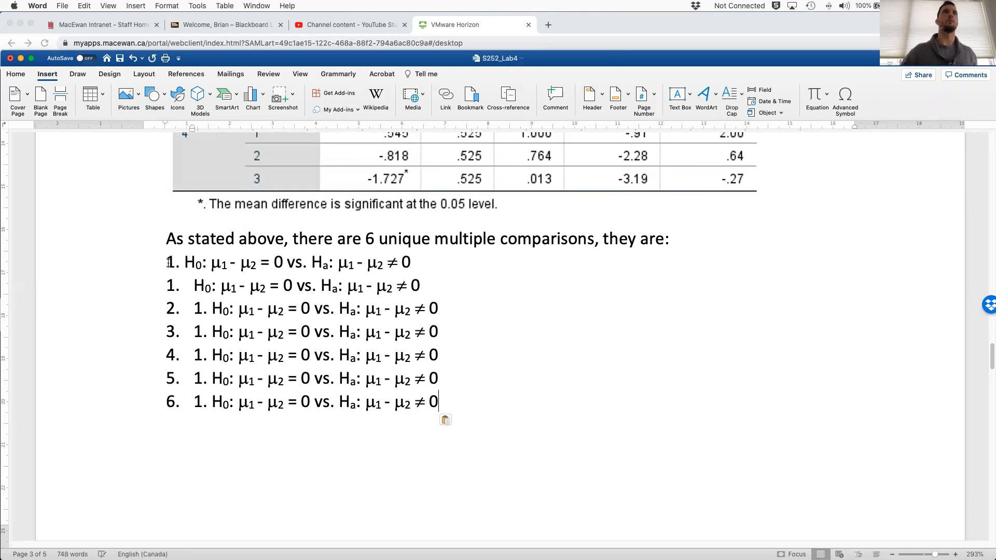
- Delete the original manually numbered hypothesis line above the automatic list, along with its empty line
drag(163, 264, 410, 269)
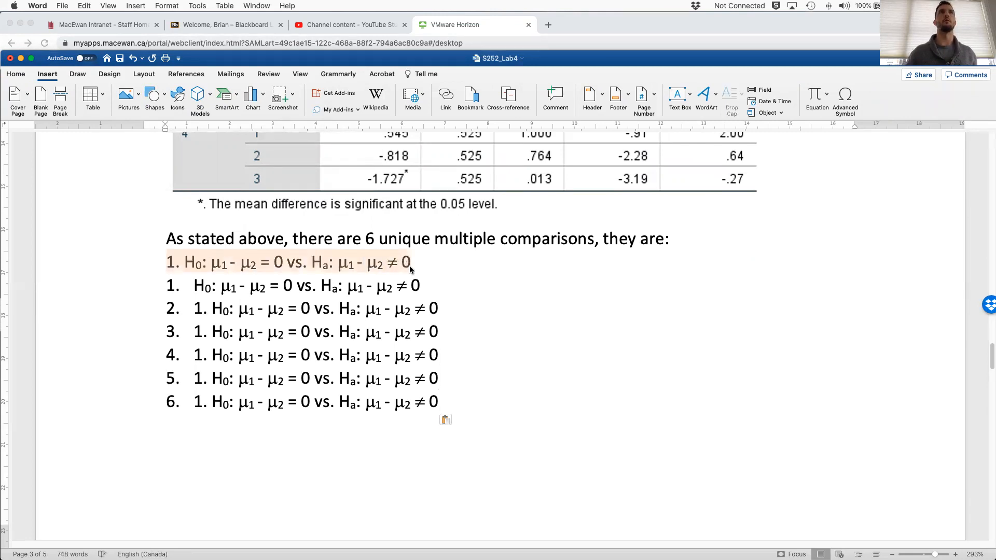
key(BackSpace)
key(BackSpace)
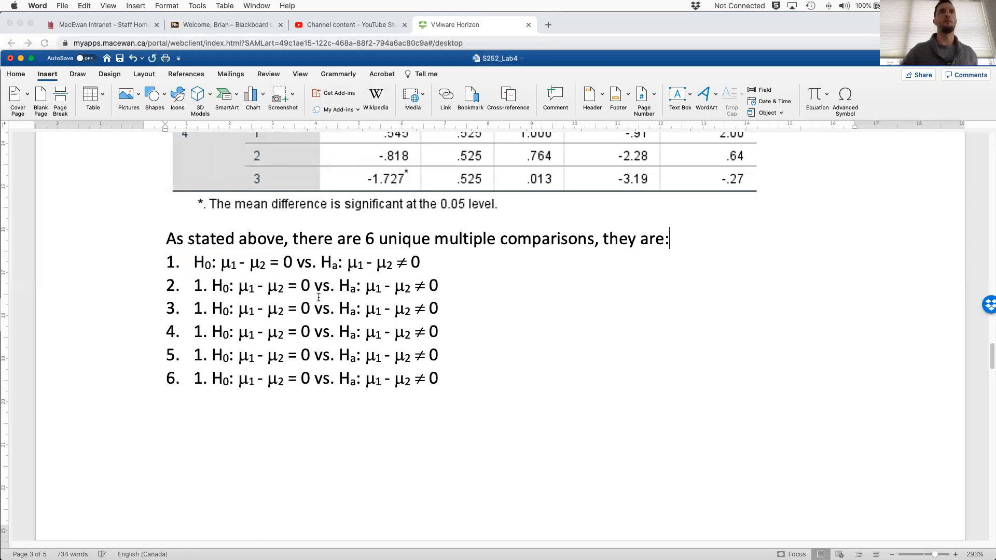
- Remove the extra typed "1." in front of H0 in items 2 to 6 of the list
key(BackSpace)
key(BackSpace)
key(BackSpace)
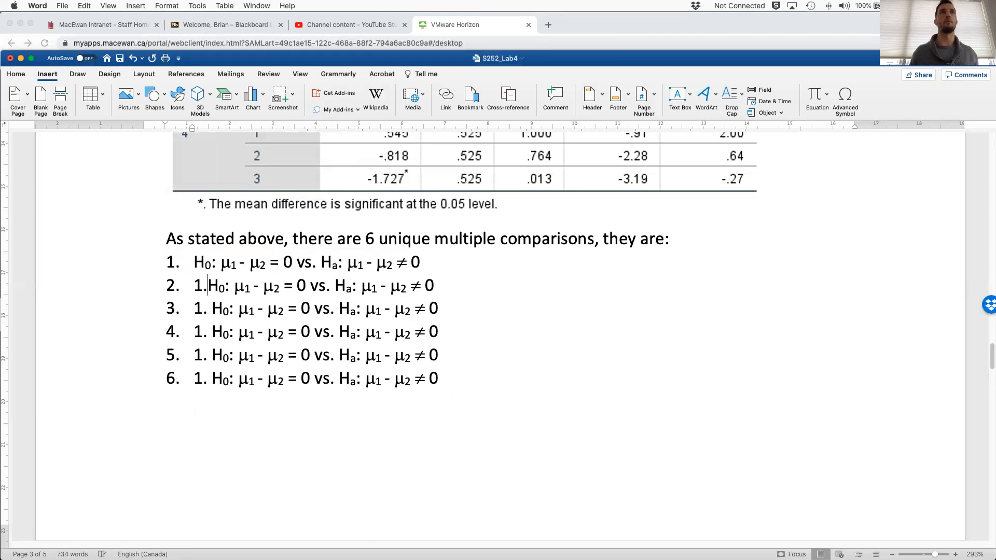
key(BackSpace)
key(BackSpace)
key(BackSpace)
key(Down)
key(Delete)
key(Delete)
key(Delete)
key(Down)
key(Delete)
key(Delete)
key(Delete)
key(Down)
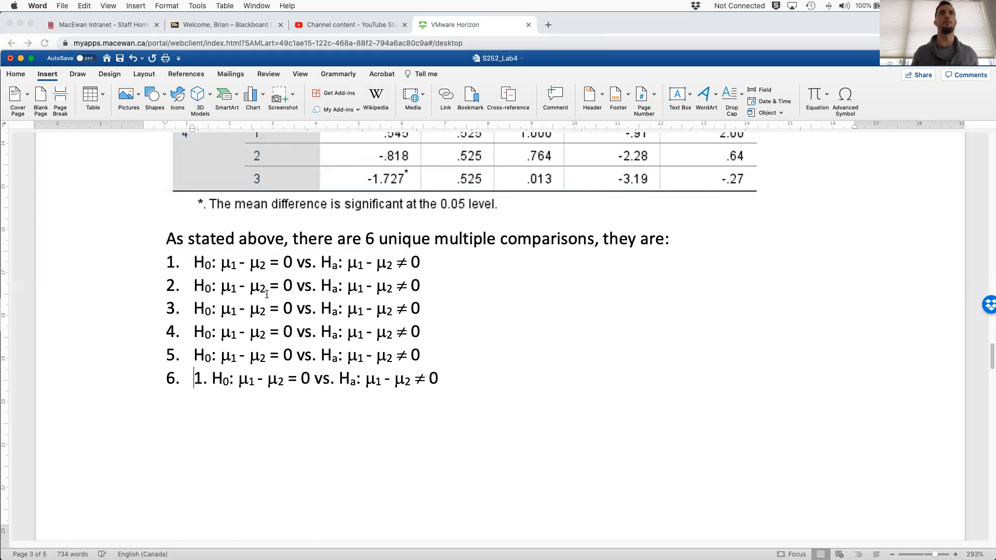
key(Delete)
key(Delete)
key(Delete)
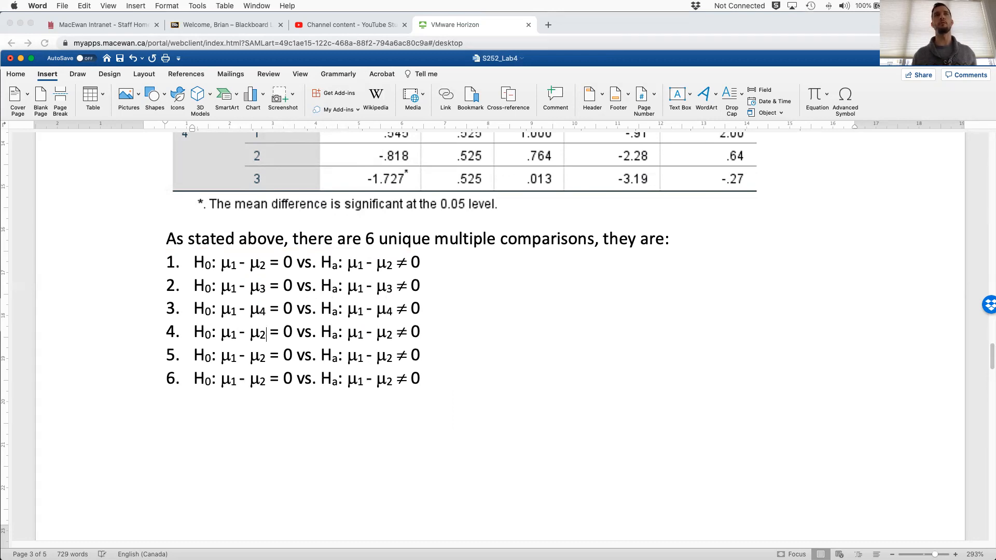
key(BackSpace)
text(5)
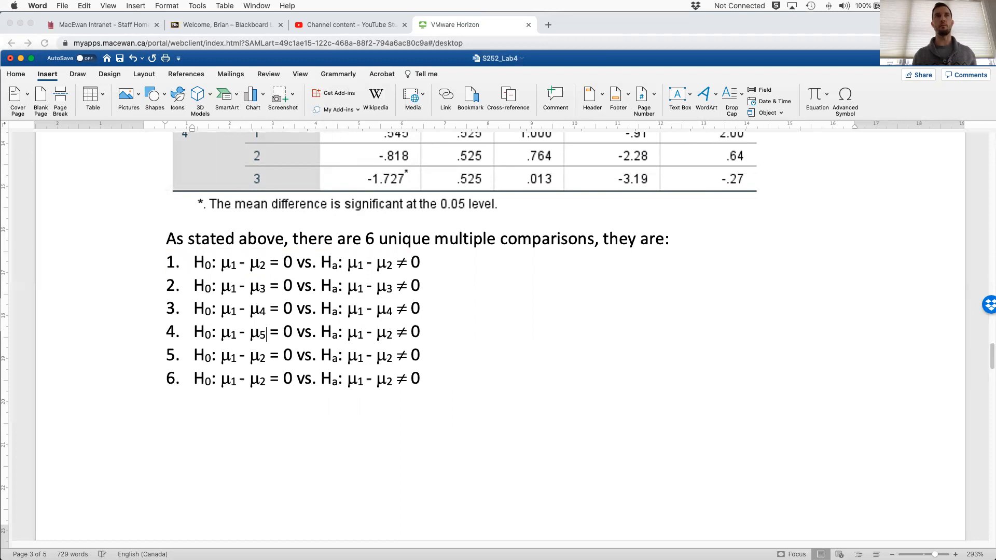
key(super+z)
key(super+z)
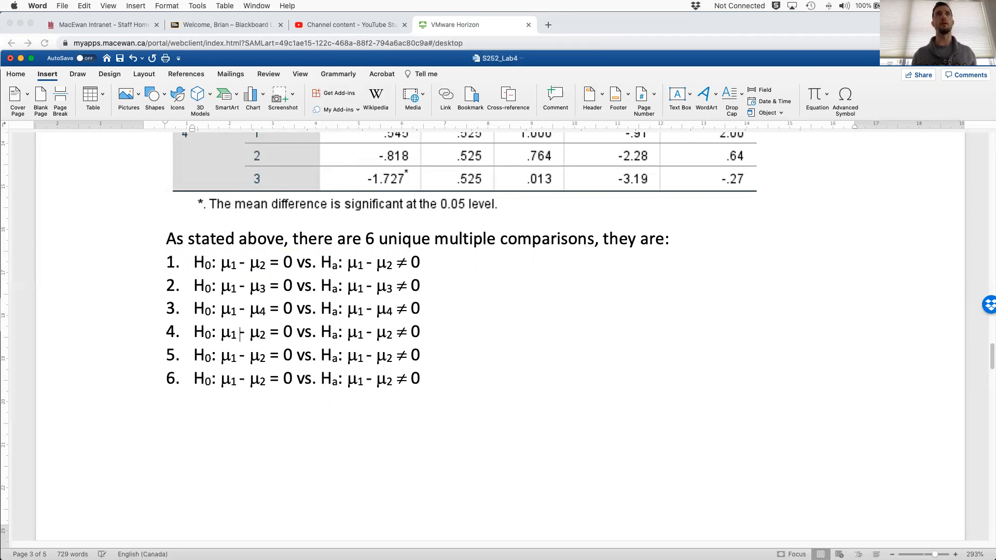
- Change the H0 subscripts in items 4, 5 and 6 to read μ2 - μ3, μ2 - μ4 and μ3 - μ4
key(BackSpace)
text(2)
click(238, 357)
key(BackSpace)
text(2)
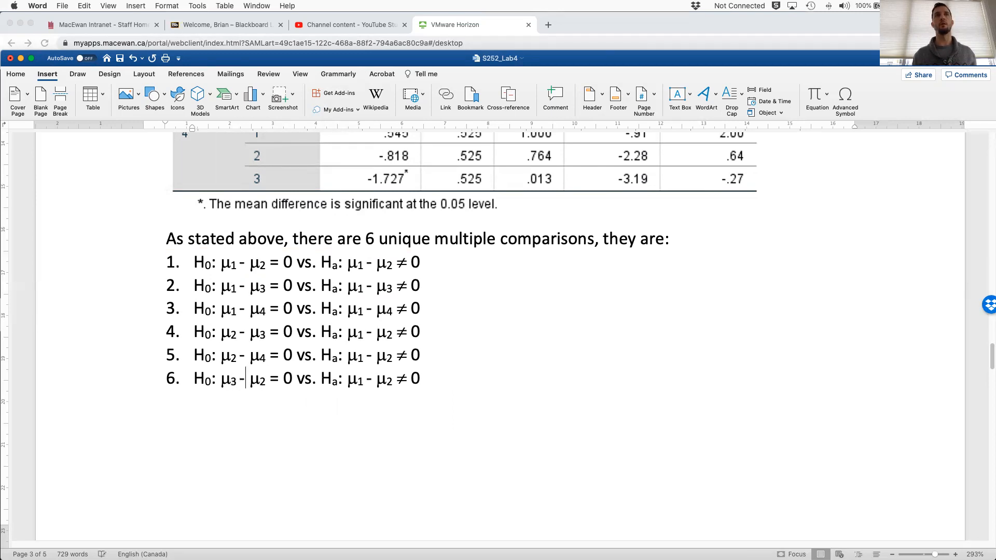
key(BackSpace)
text(4)
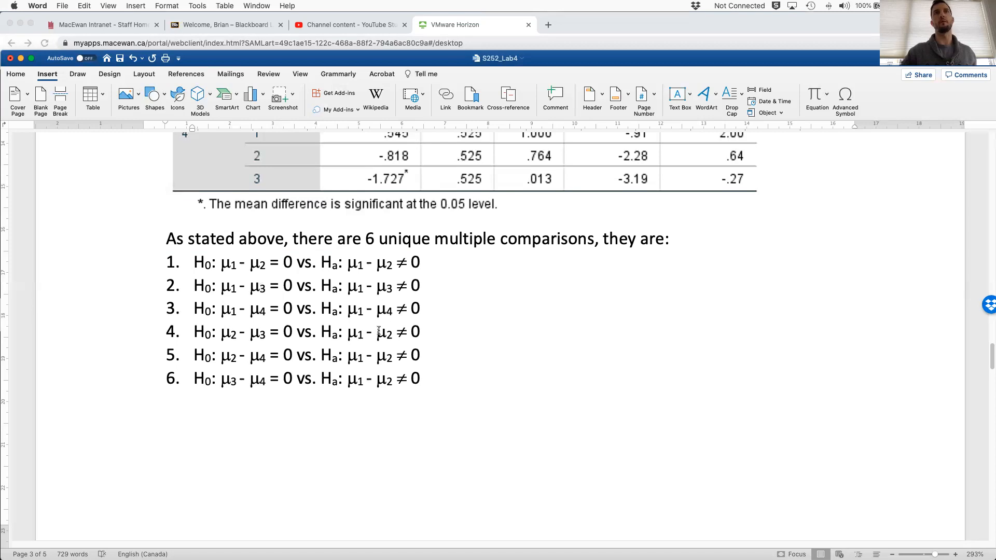
- Change the Ha subscripts in items 4, 5 and 6 to read μ2 - μ3, μ2 - μ4 and μ3 - μ4
key(BackSpace)
text(3)
key(Down)
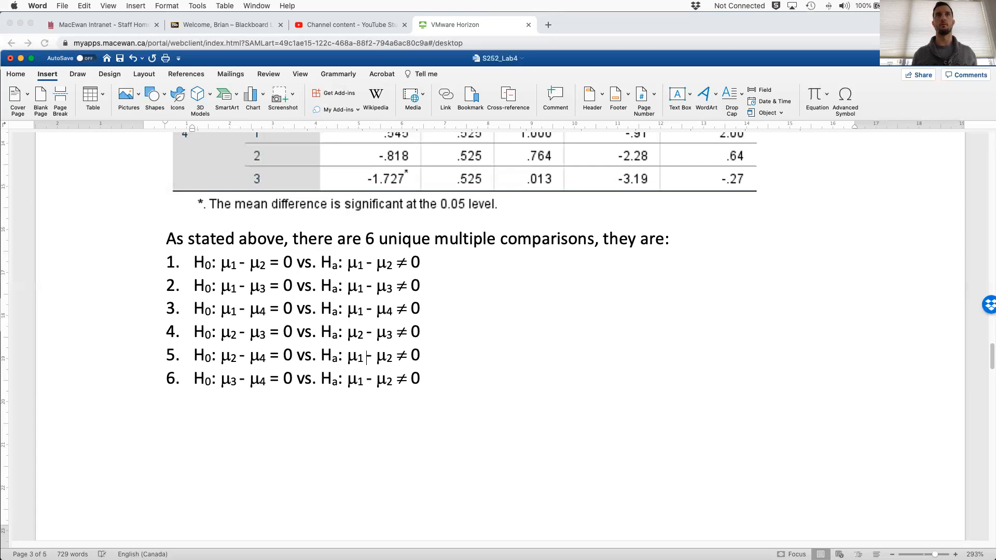
key(BackSpace)
text(4)
key(Down)
key(BackSpace)
text(3)
key(Right)
key(Right)
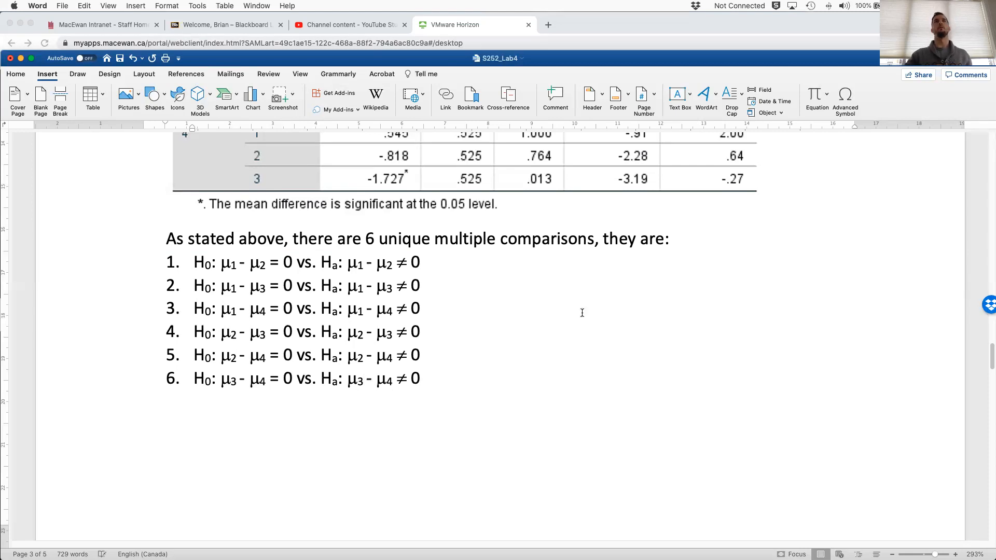
key(BackSpace)
text(4)
- Examine the Sig. values and confidence intervals in the multiple comparisons table for the six listed pairs
scroll(479, 415, up, 3)
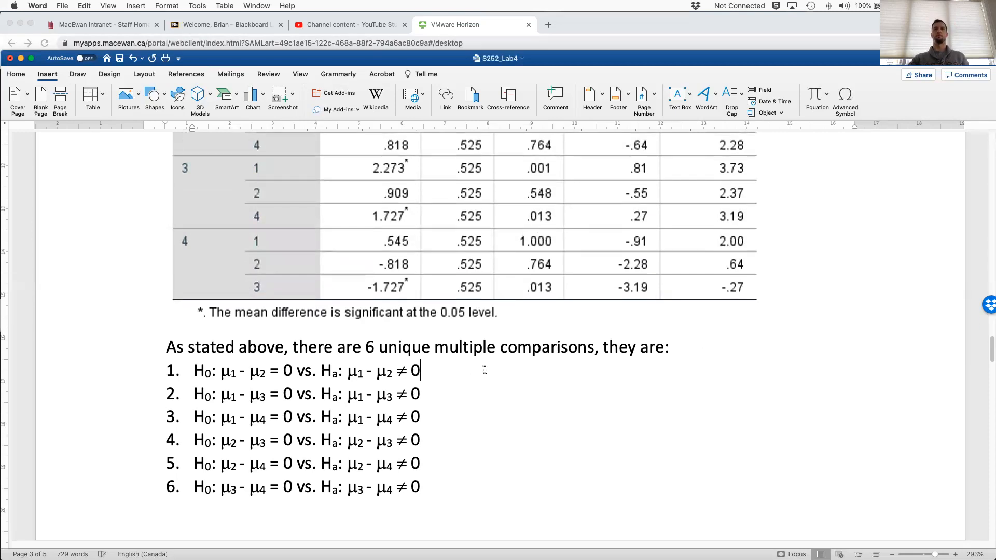
scroll(731, 293, up, 3)
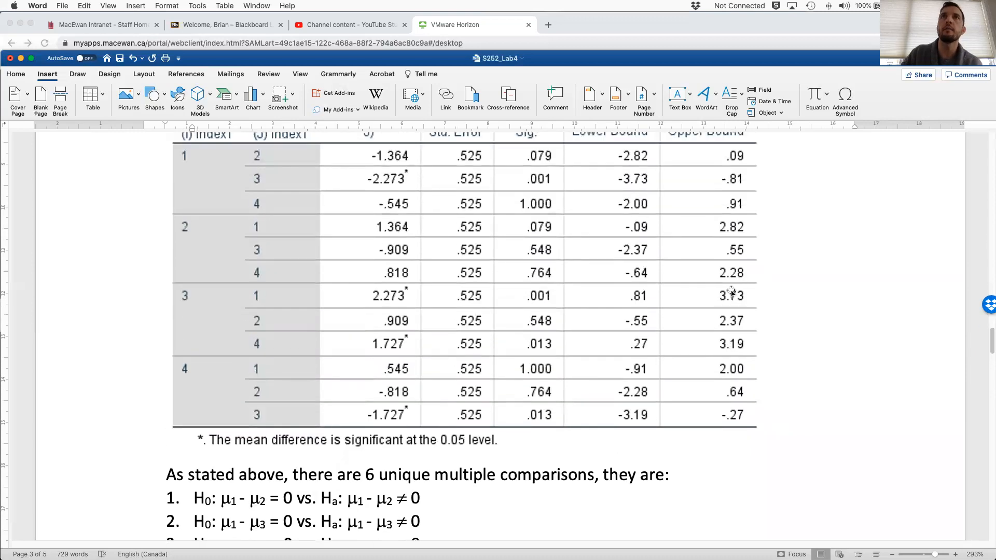
scroll(732, 293, up, 1)
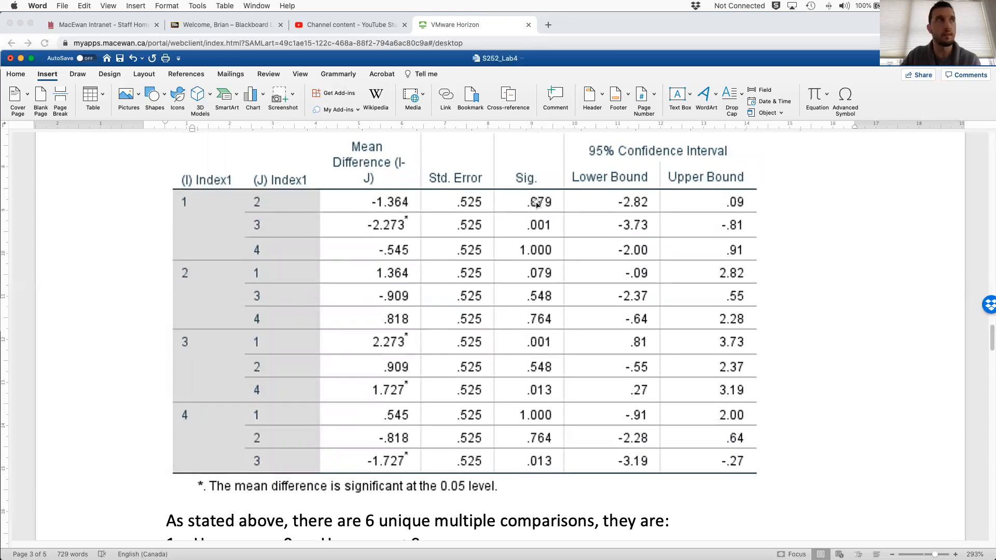
scroll(536, 203, down, 2)
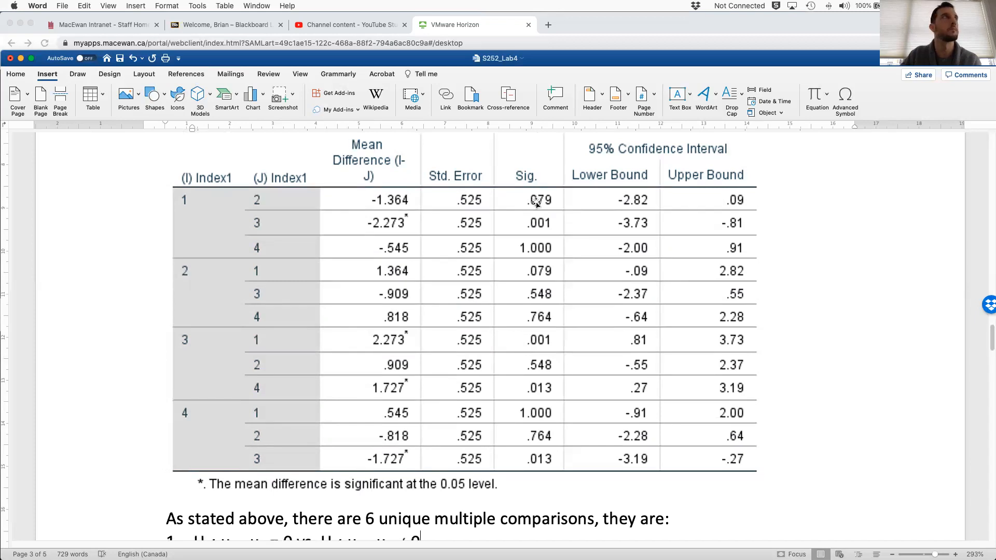
scroll(540, 205, down, 1)
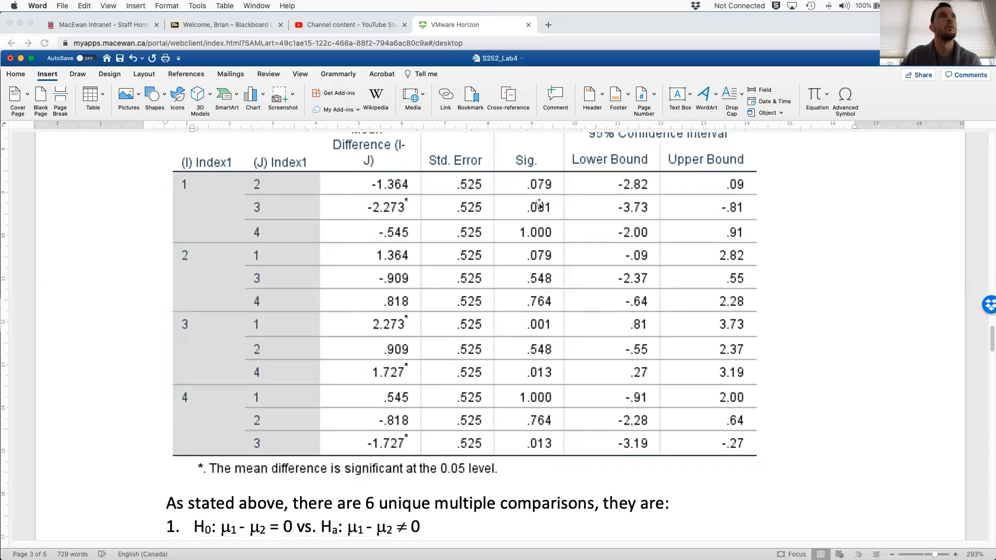
scroll(577, 228, down, 1)
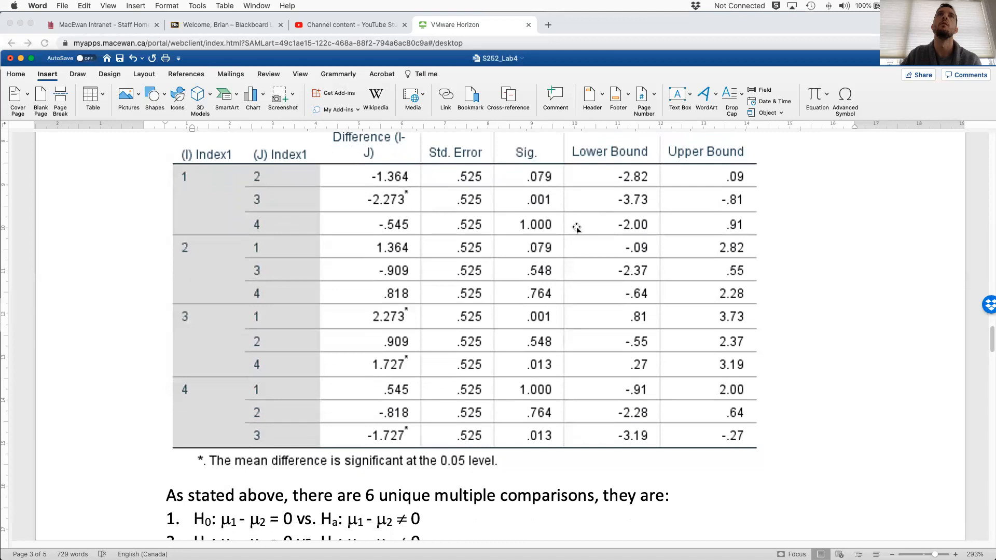
scroll(577, 228, down, 1)
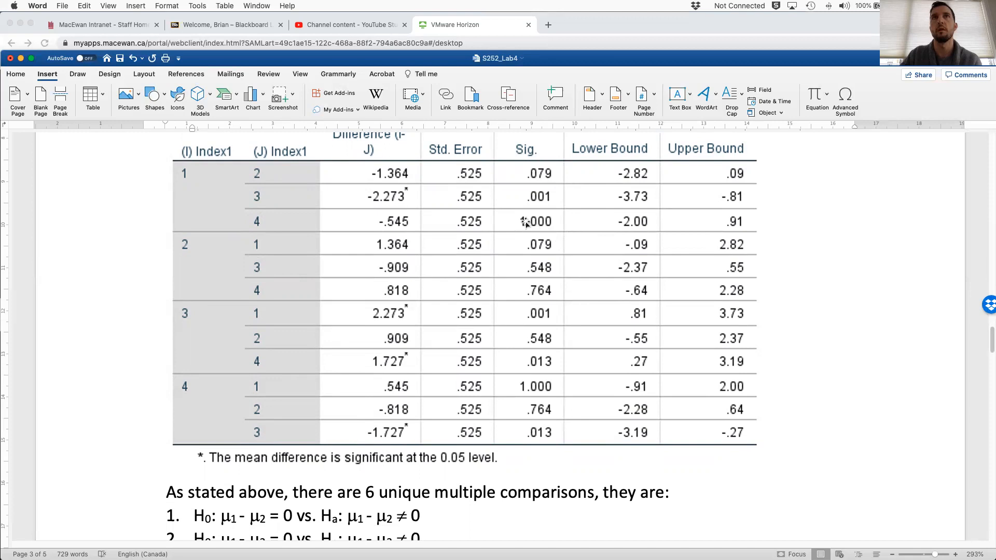
scroll(583, 234, down, 1)
scroll(584, 233, up, 1)
scroll(584, 233, down, 2)
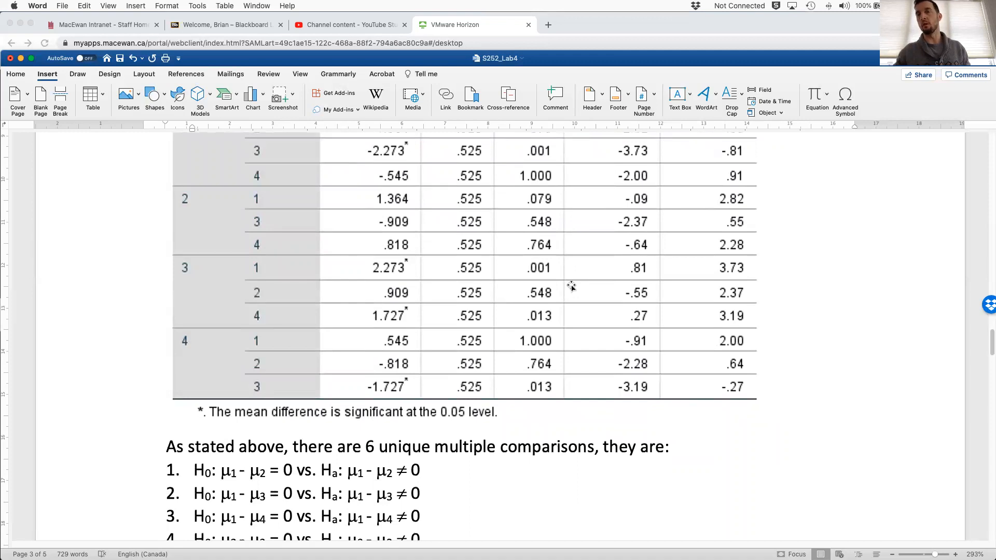
scroll(572, 287, up, 1)
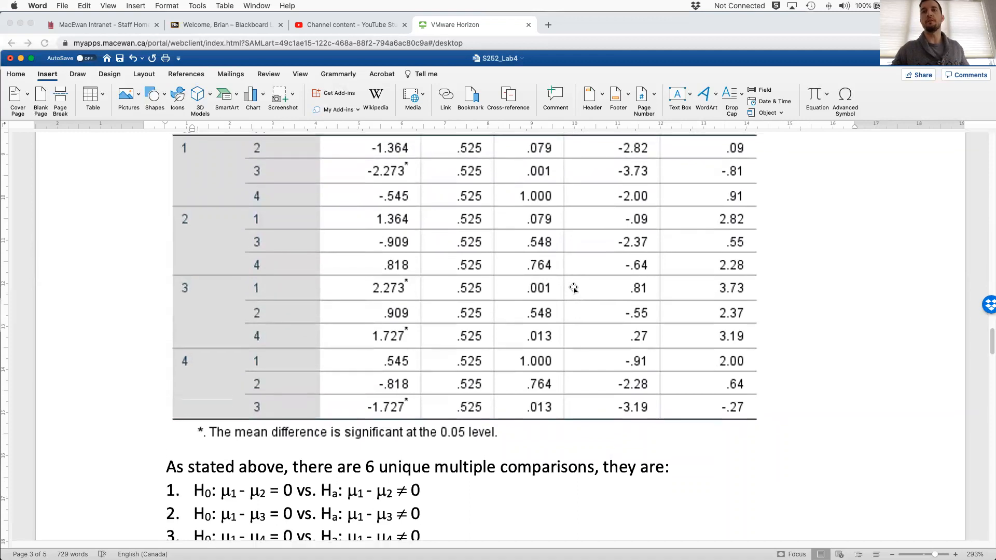
scroll(479, 497, down, 1)
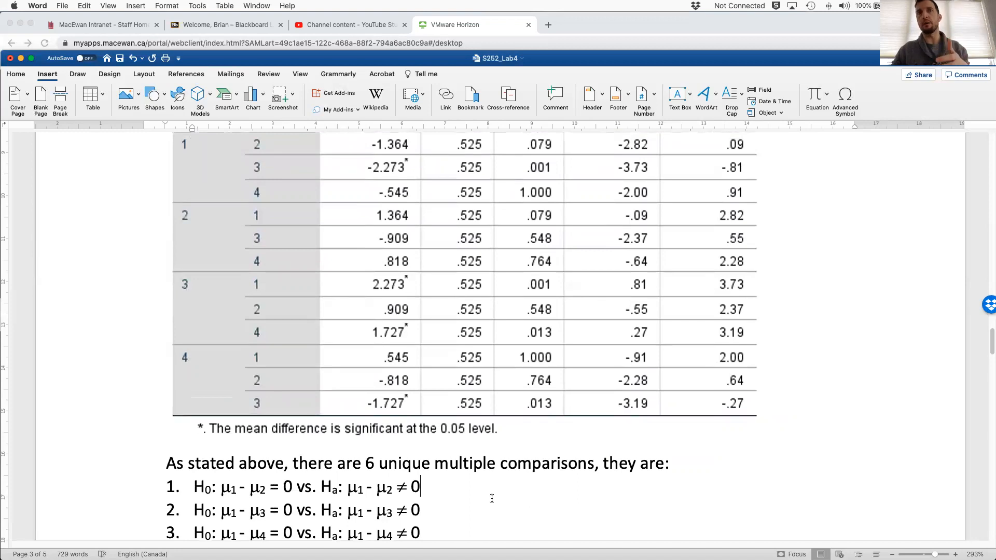
scroll(492, 499, down, 2)
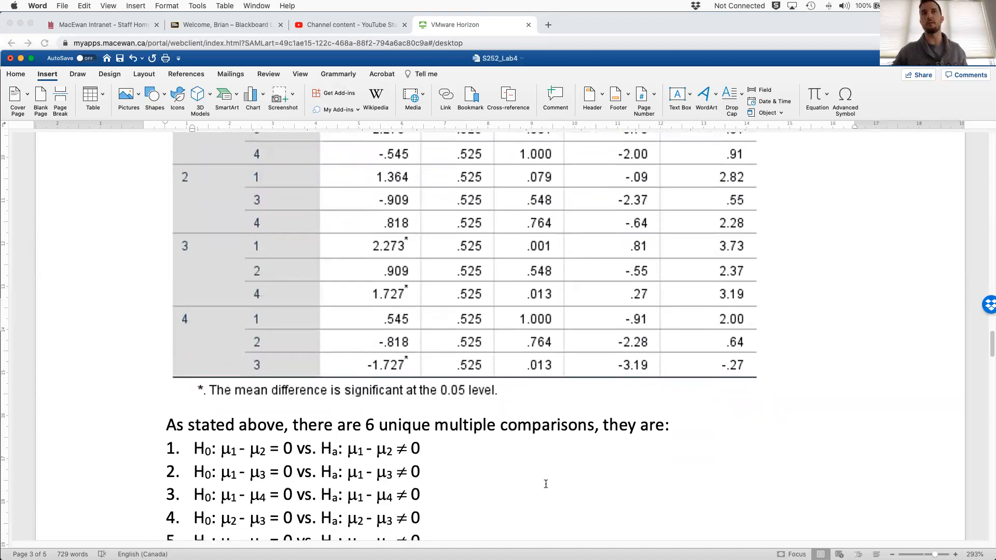
- Add an unnumbered line reading "P-value = 0.079" under item 1 of the list
key(shift+Return)
key(shift+Return)
key(BackSpace)
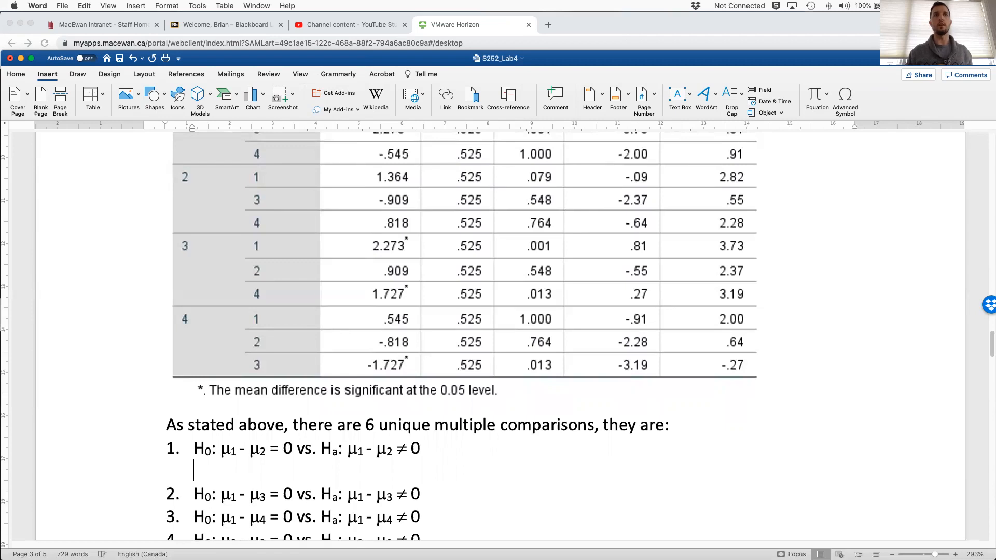
text(P-value =)
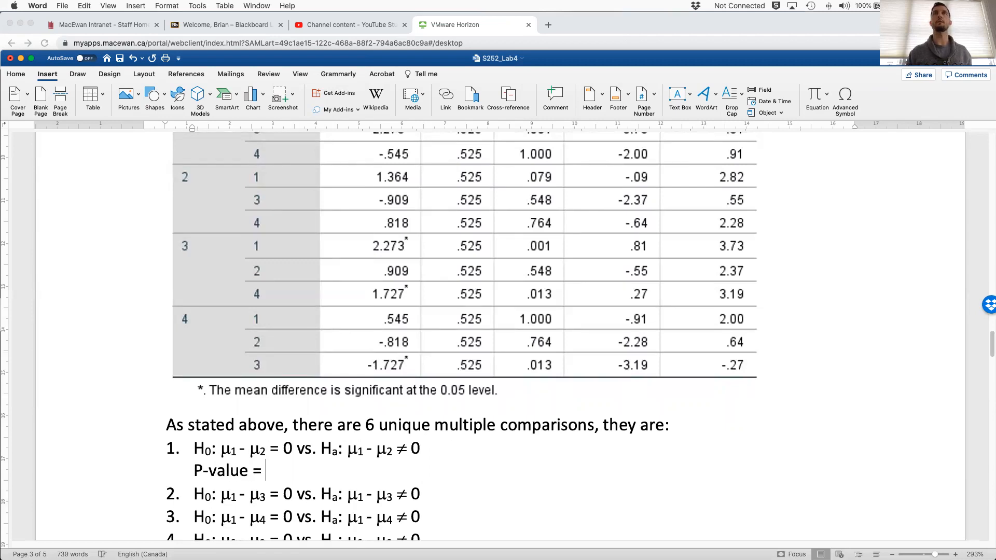
scroll(784, 448, up, 3)
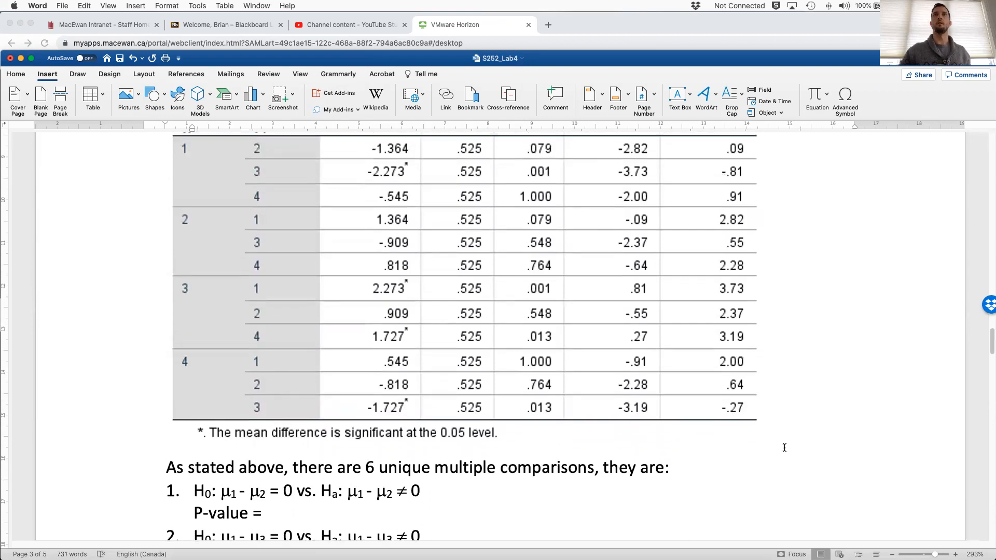
text(0.079)
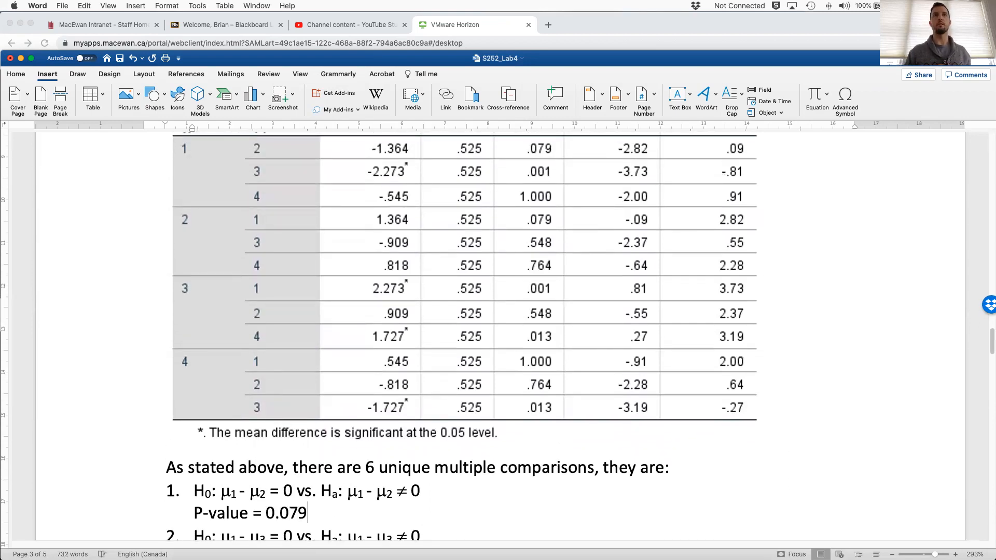
- Add the line "CI: (-2.82,0.09)" below the P-value line of item 1
key(Return)
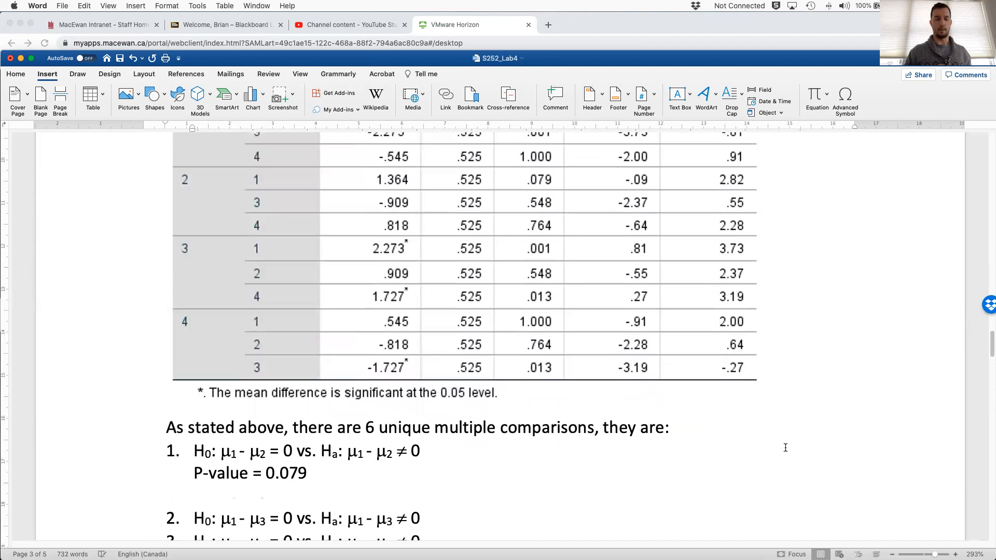
text(CI: ()
scroll(885, 329, up, 3)
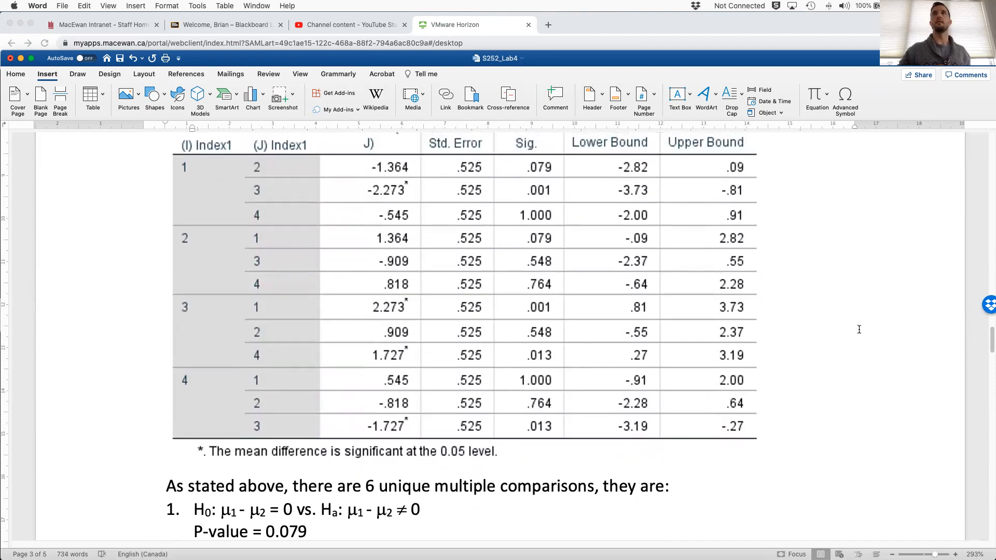
scroll(872, 328, down, 2)
text(-2.82,)
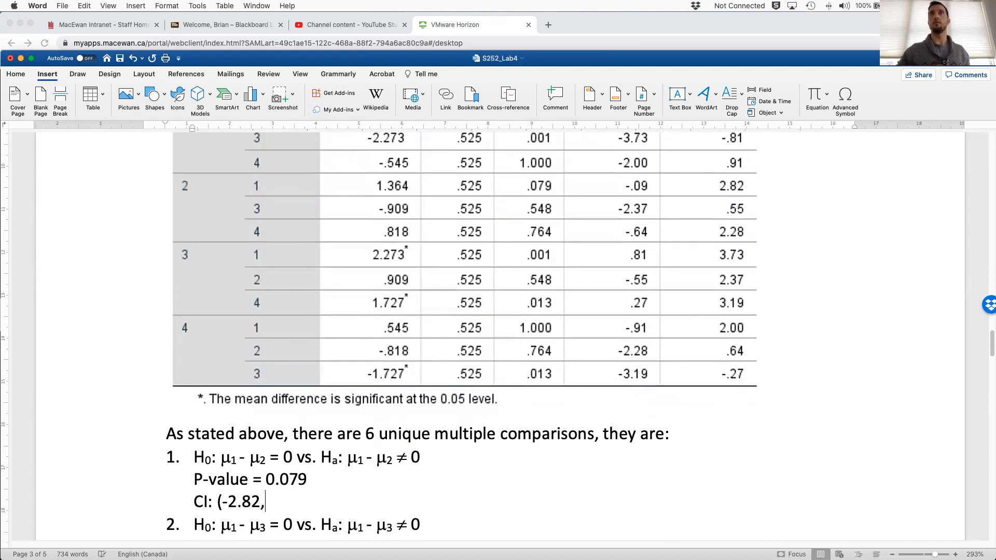
scroll(856, 327, up, 3)
scroll(856, 327, down, 2)
text(0.09)
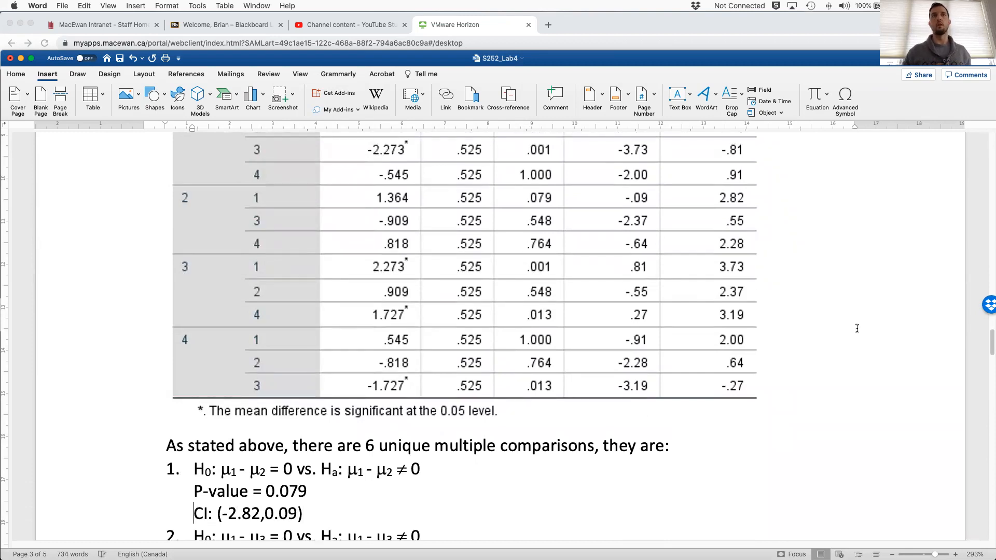
scroll(857, 328, down, 1)
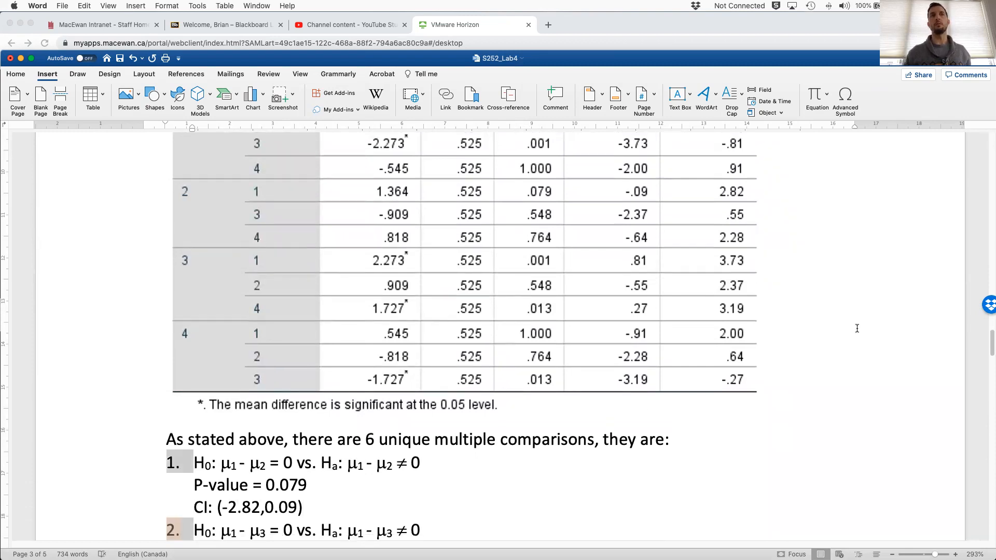
- Append a right arrow and "Since P-Value < α" to item 1's P-value line, reusing the α symbol from the earlier answer
key(Up)
key(Left)
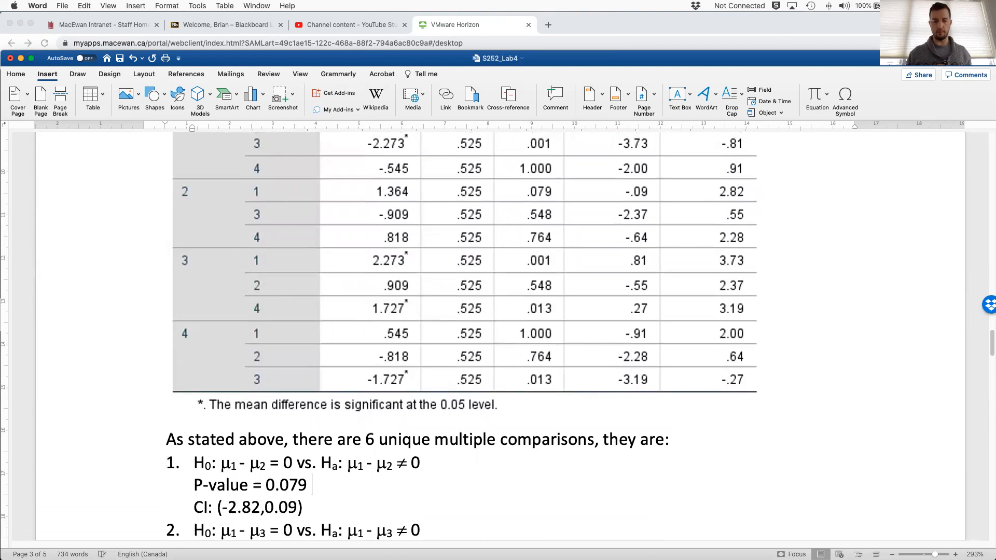
key(BackSpace)
key(BackSpace)
text(-> Since p)
key(BackSpace)
text(P-Value <)
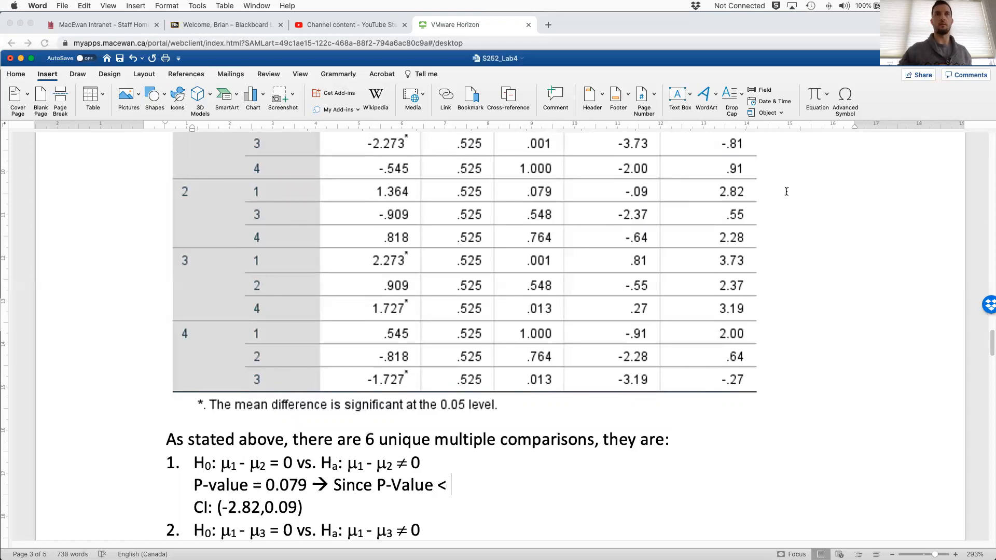
scroll(612, 221, up, 15)
scroll(365, 230, up, 8)
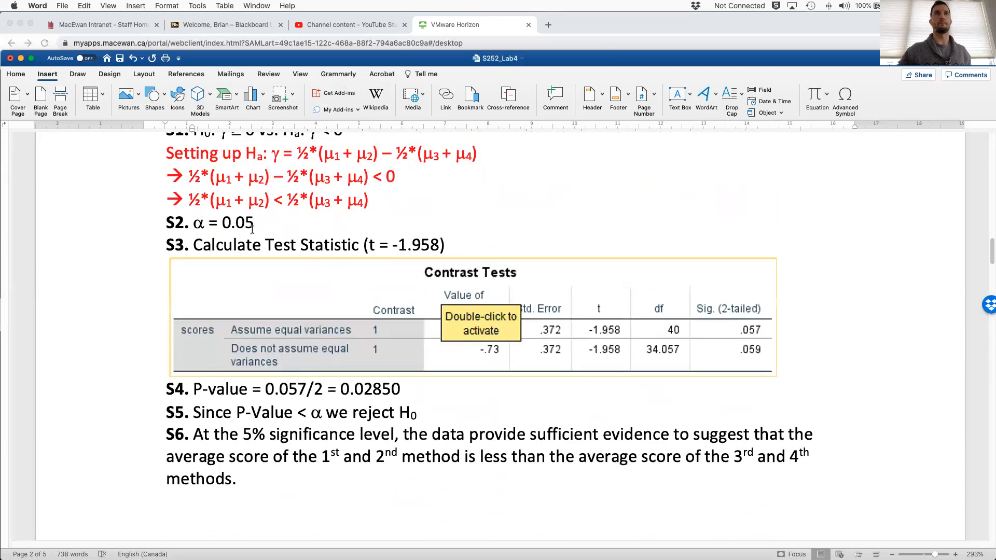
scroll(369, 274, down, 20)
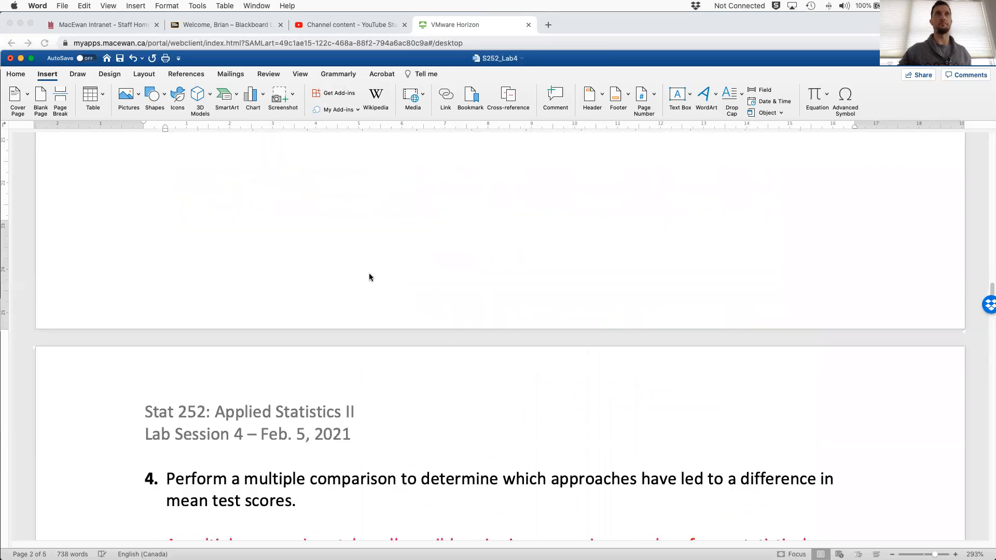
scroll(400, 283, down, 10)
click(464, 374)
text(α)
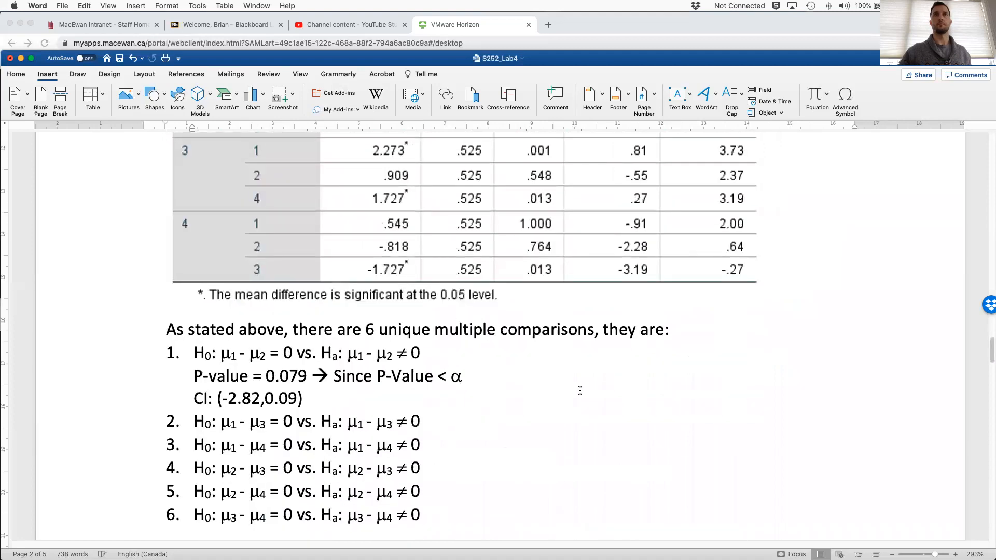
- Continue item 1's P-value line with ", do not reject H0", formatting the 0 as a subscript
text(, do not reject H0)
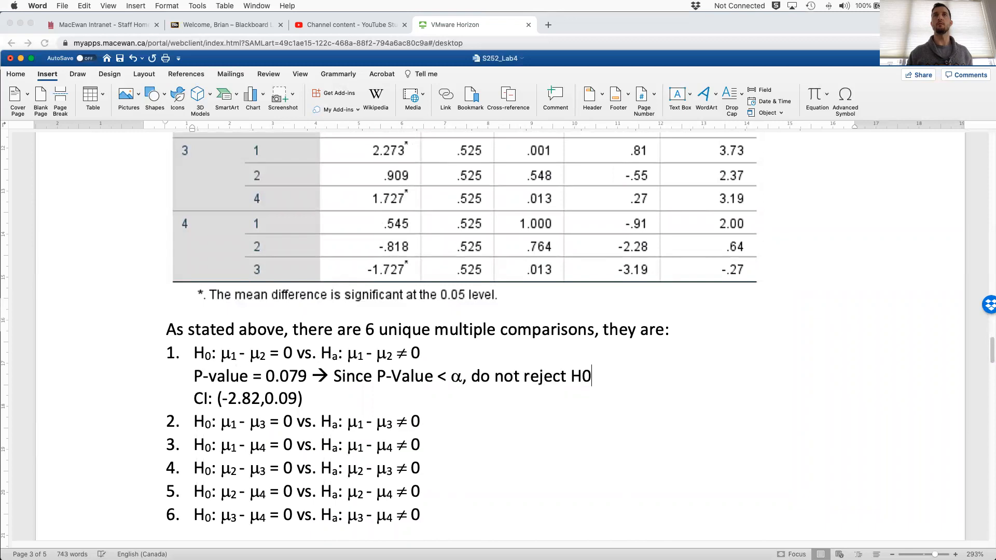
key(BackSpace)
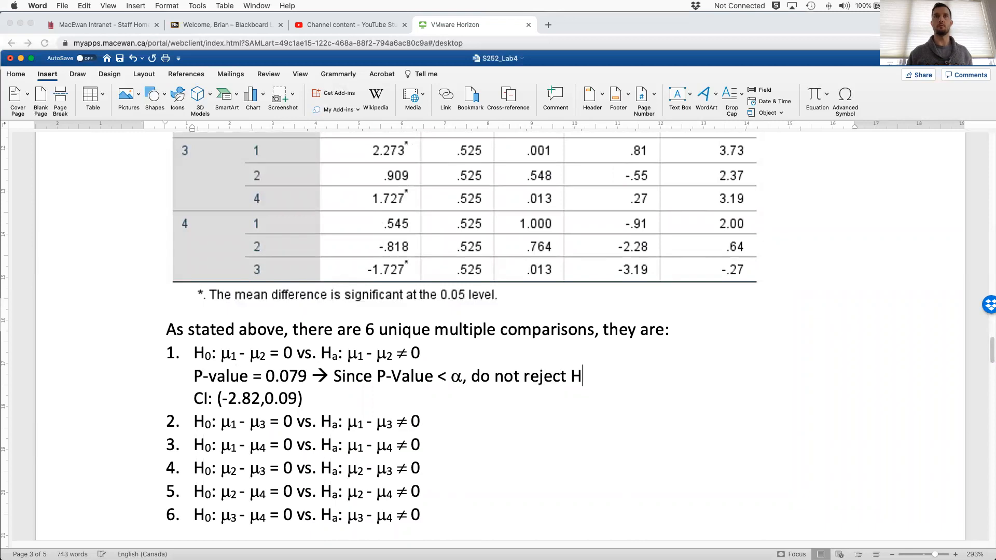
click(16, 74)
click(120, 110)
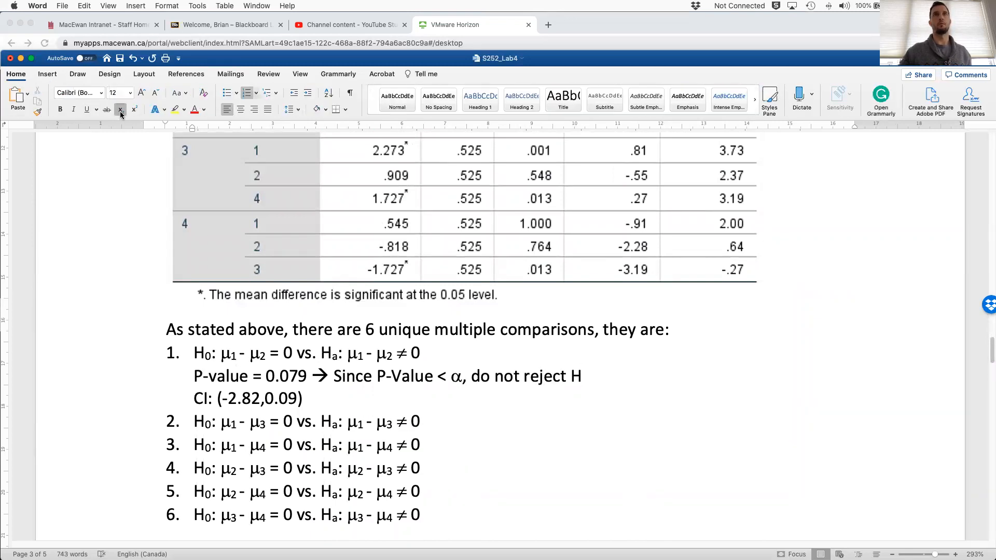
text(0)
- Append a right arrow and "Since the CI contains zero, there is no evidence of a difference." to item 1's CI line
click(332, 398)
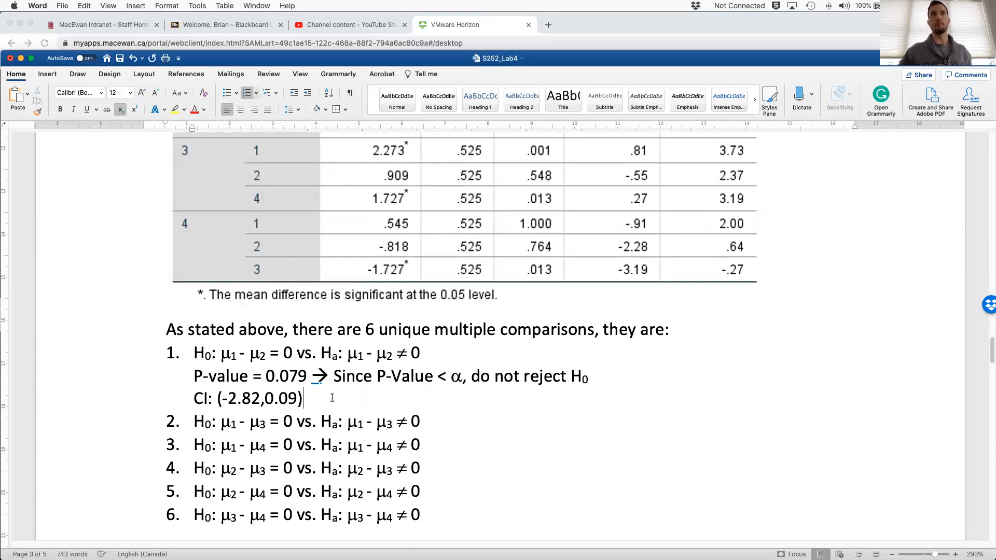
text(--> Since )
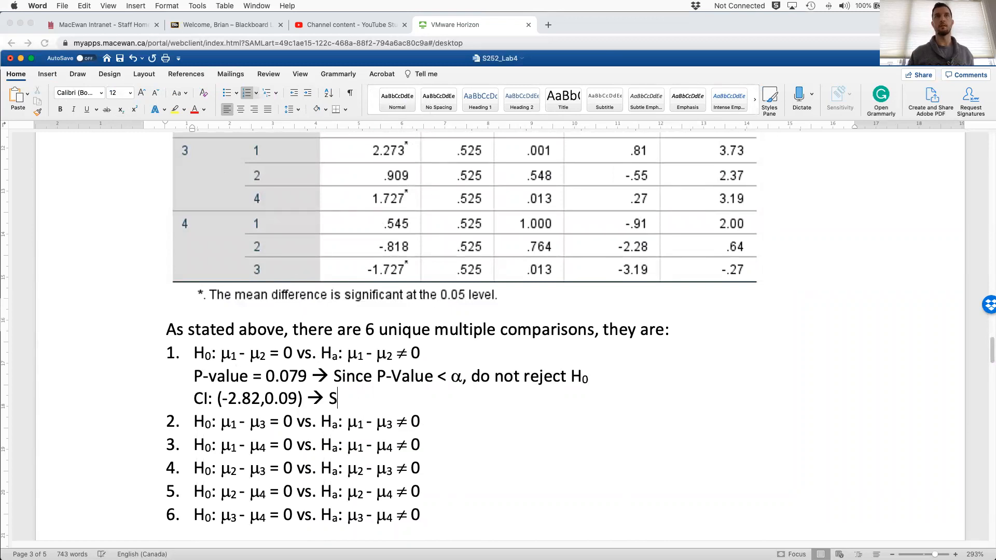
text(the CI)
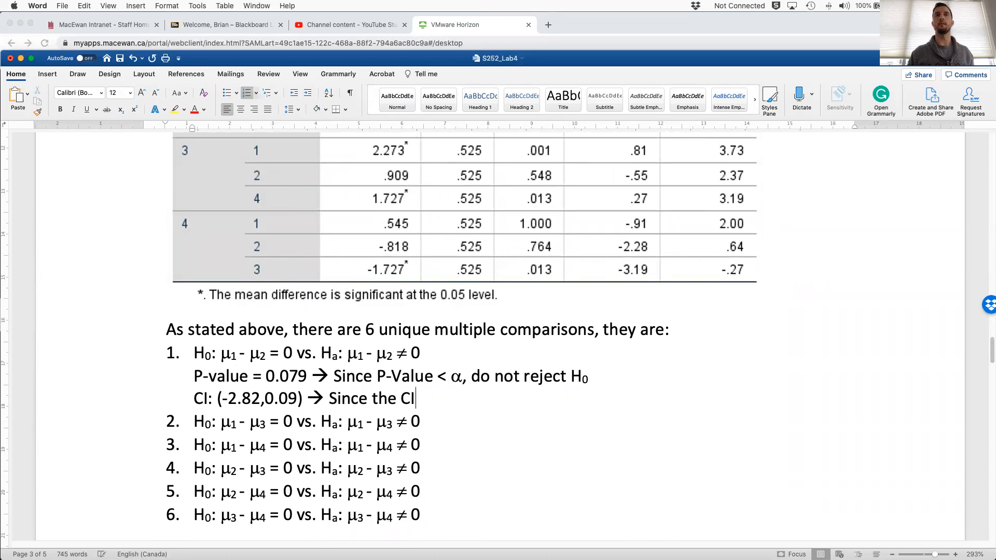
text( contains, zero)
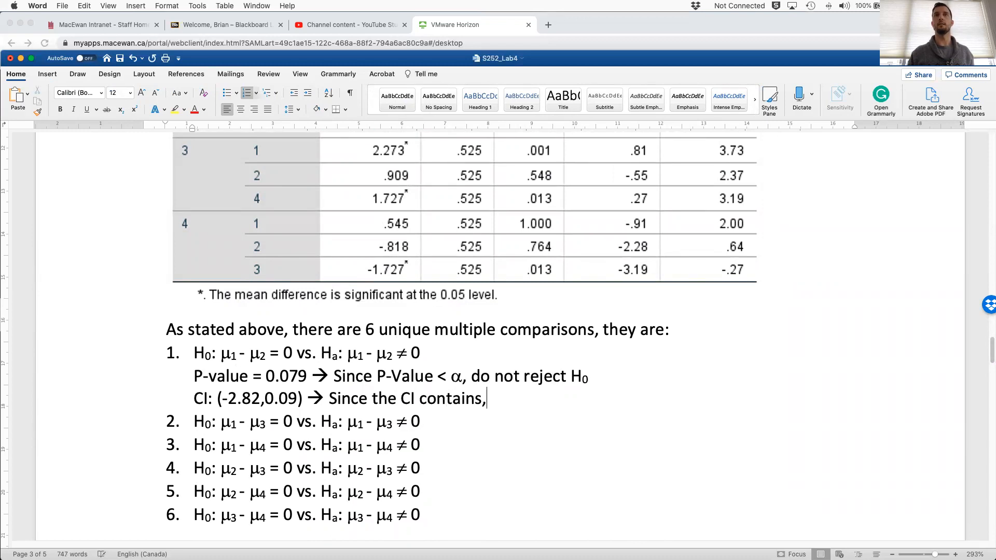
key(BackSpace)
key(BackSpace)
key(BackSpace)
key(BackSpace)
key(BackSpace)
text(zero, there is no evidence of a difference.)
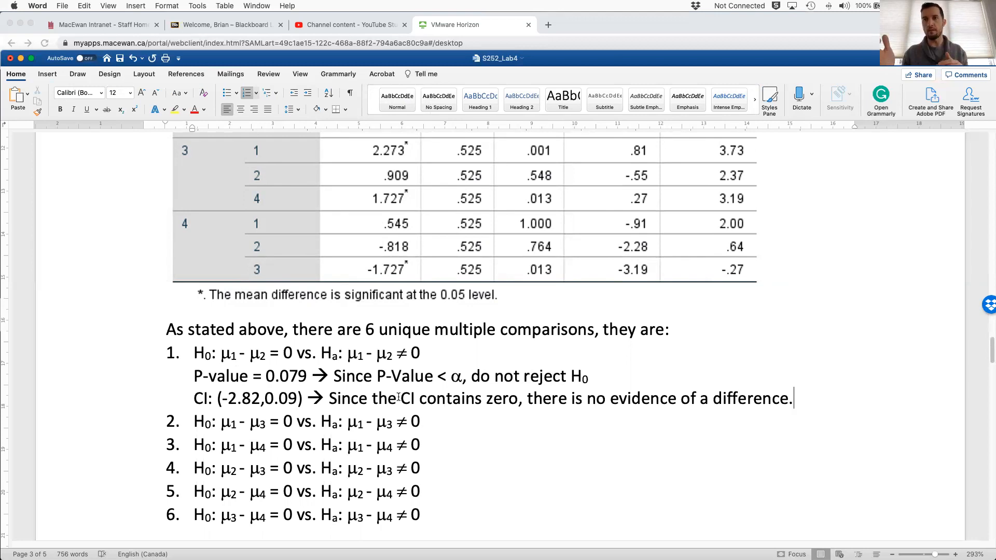
- Extend item 1's P-value line with ", therefore there is no evidence of a difference."
click(623, 374)
text(, there is no)
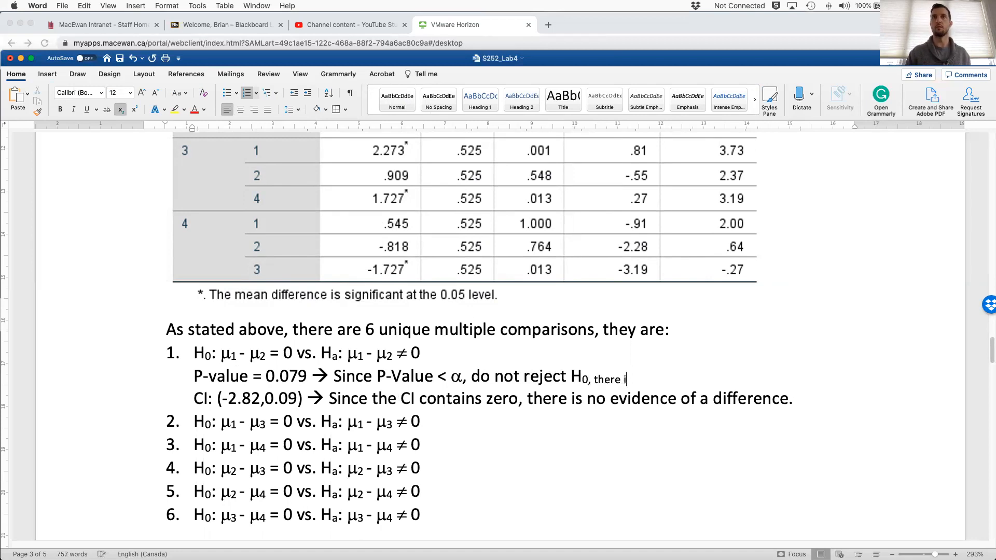
key(BackSpace)
key(BackSpace)
text(fore)
key(super+equal)
text(there is no evi)
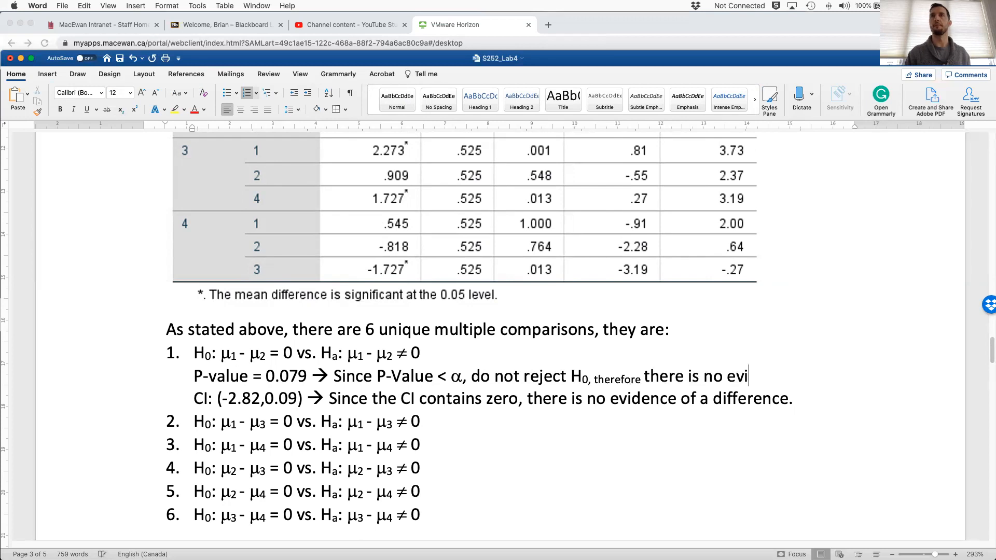
text(dence of a difference.)
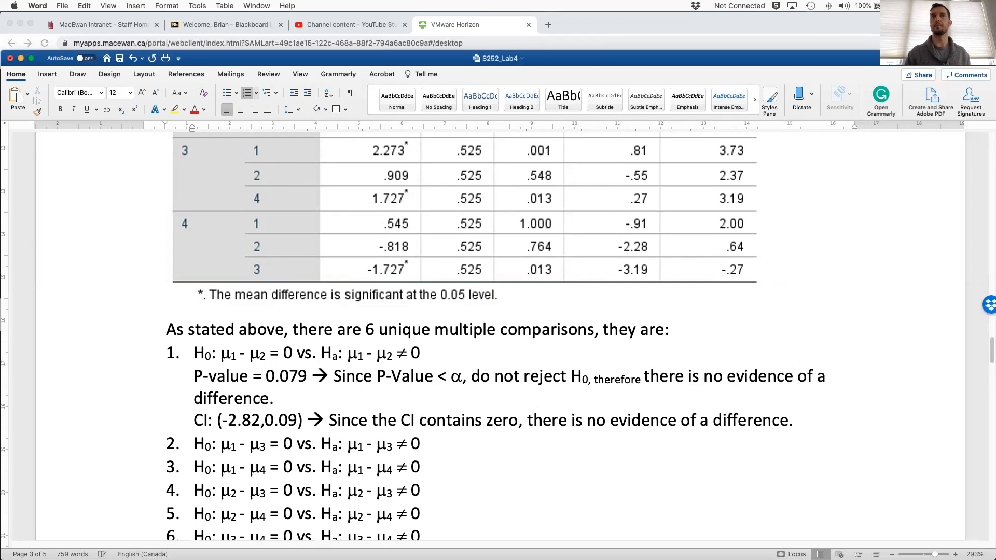
- Reword item 1's CI conclusion to "therefore there is no evidence" and remove the subscript from "therefore" in the P-value line
click(570, 420)
text(fore ther)
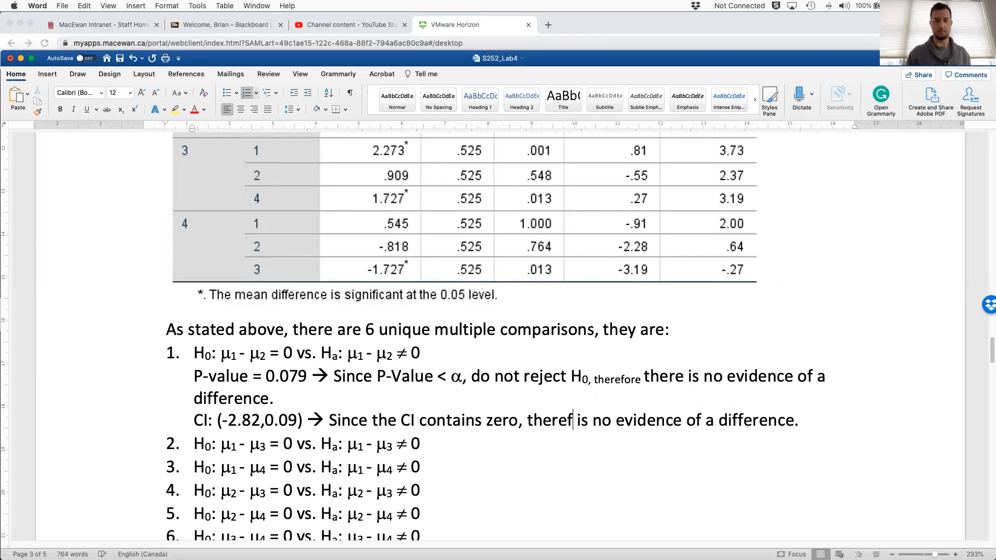
text(e)
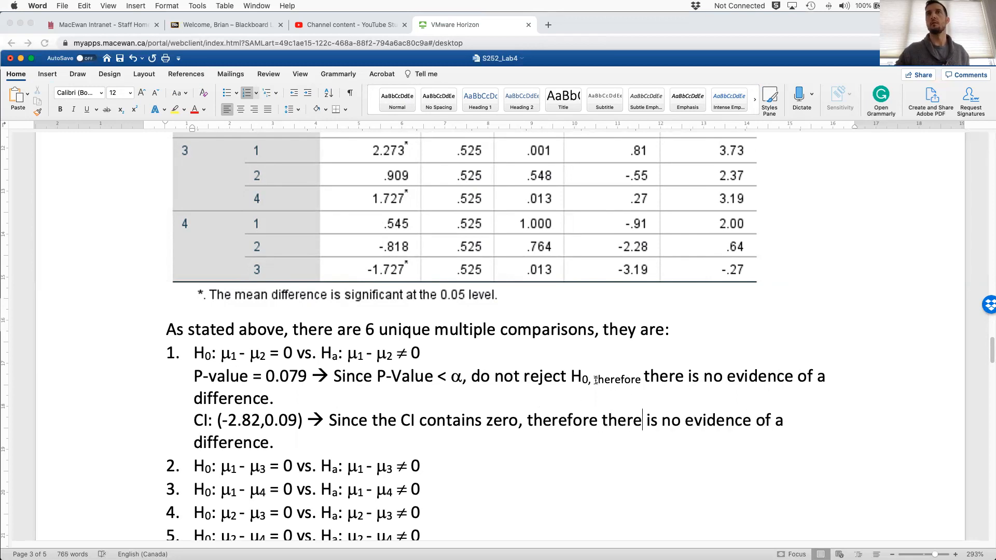
drag(594, 379, 640, 377)
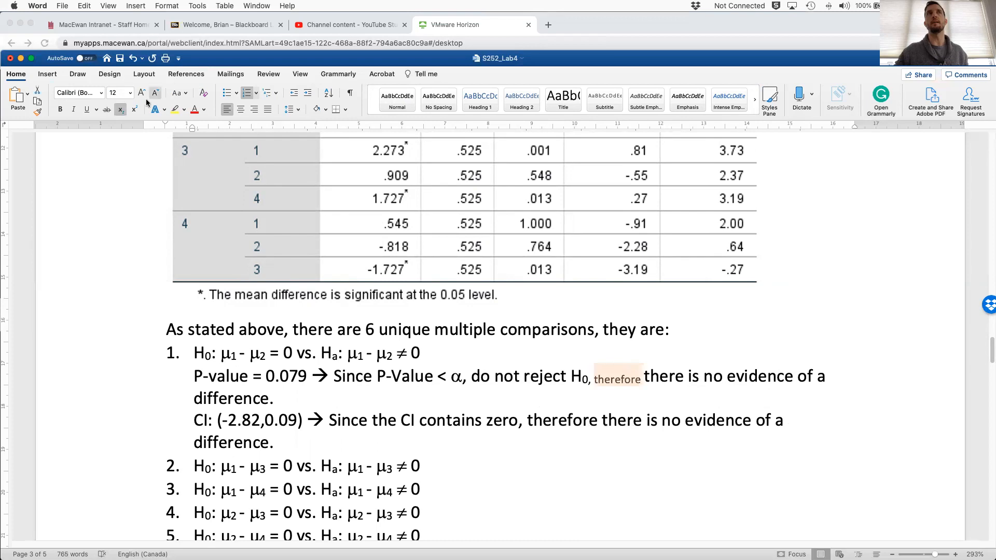
click(120, 109)
- Copy item 1's P-value and CI conclusions and paste them on a new line under item 2
scroll(508, 429, down, 2)
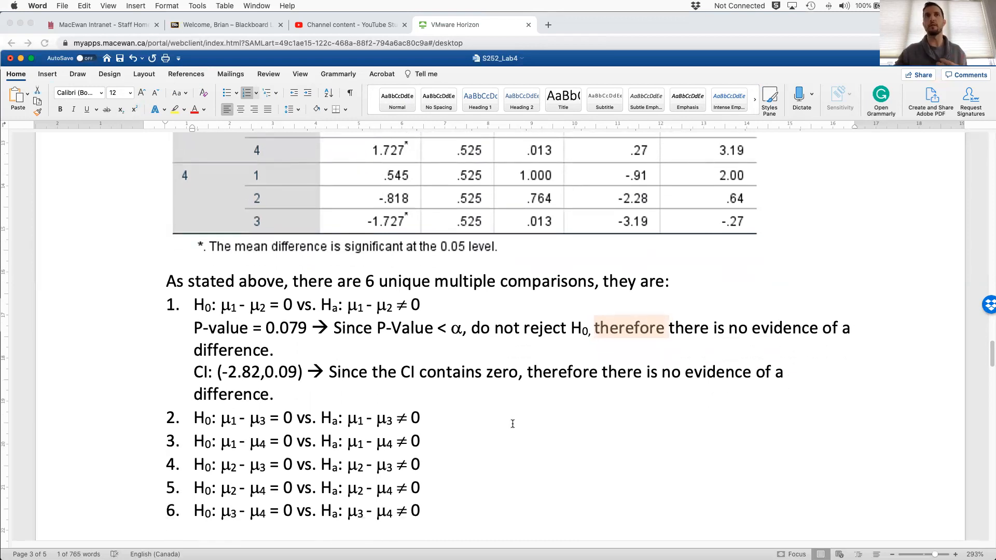
drag(288, 394, 153, 329)
key(cmd+c)
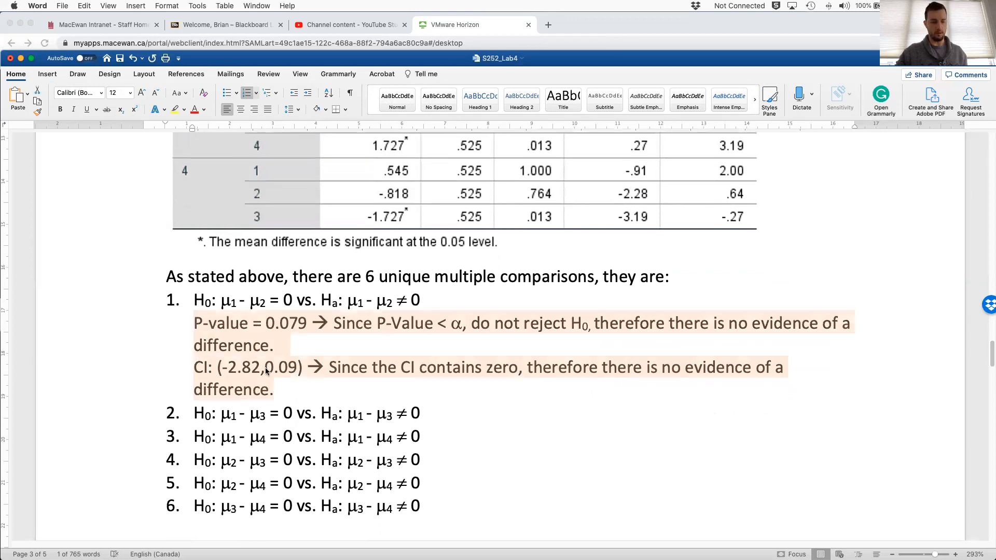
click(462, 415)
key(Return)
key(cmd+v)
- Set item 2's P-value to 0.001 from the comparisons table and correct item 1's comparison to "P-Value > α"
scroll(588, 202, up, 10)
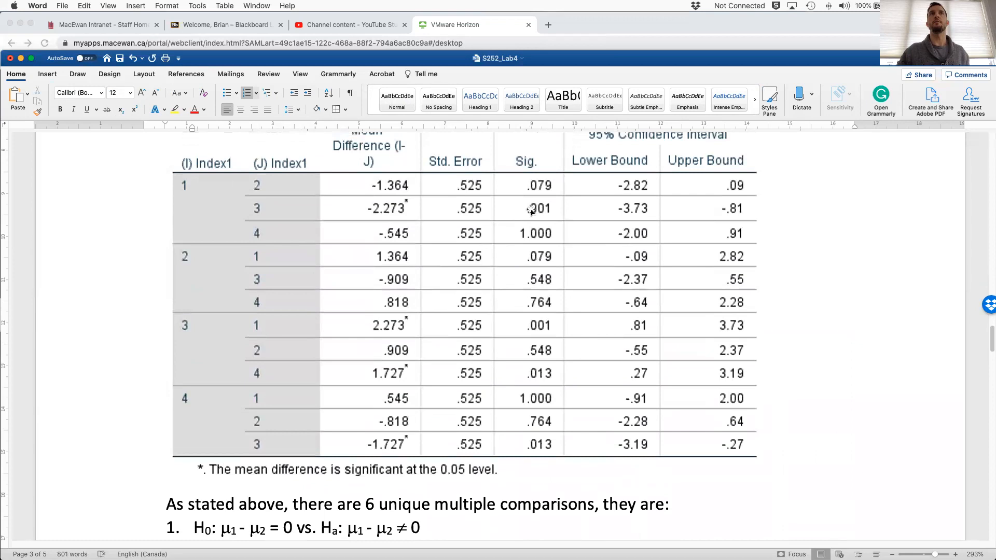
scroll(526, 251, down, 3)
scroll(526, 251, down, 8)
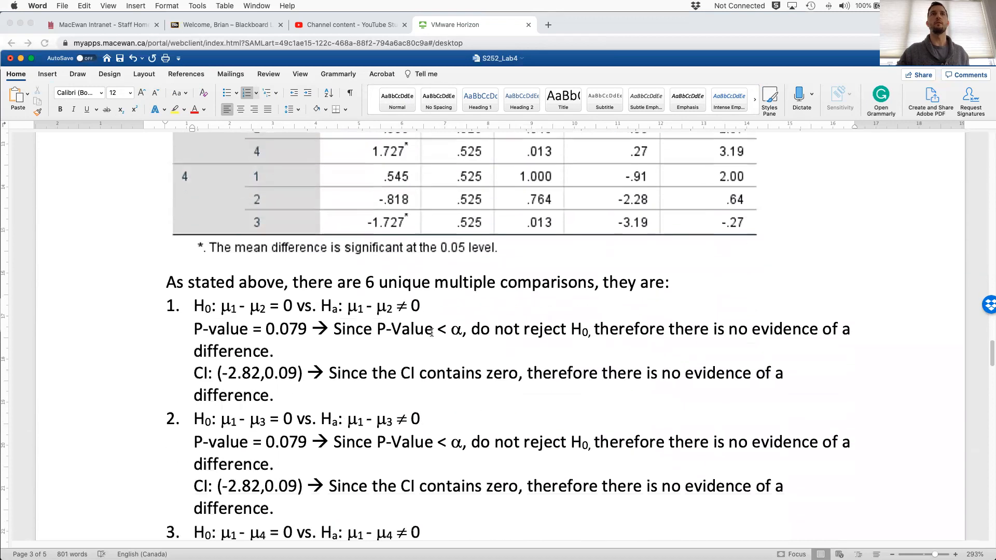
drag(287, 391, 305, 393)
text(01)
drag(435, 280, 445, 281)
text(>)
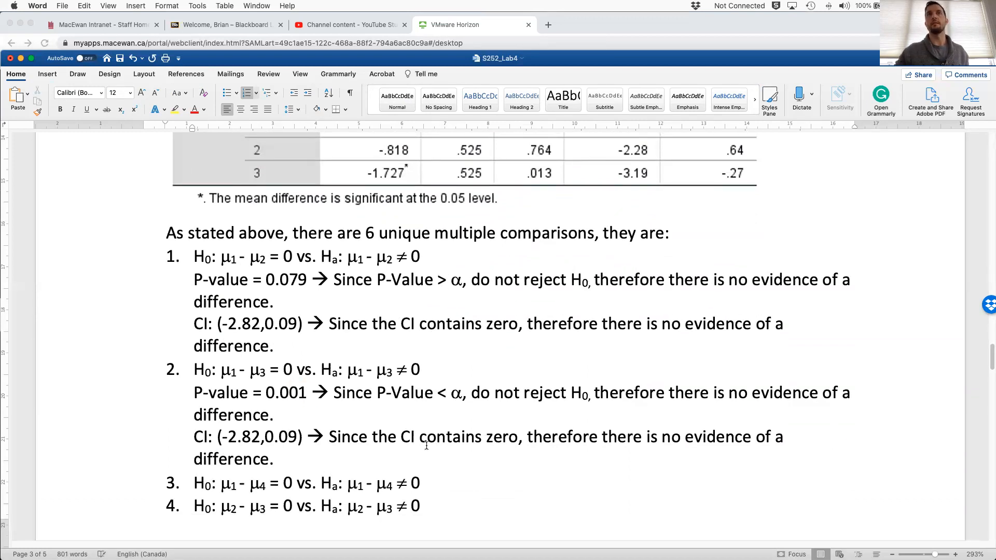
- Remove "do not" from item 2's P-value conclusion so it reads "reject H0"
drag(470, 389, 521, 393)
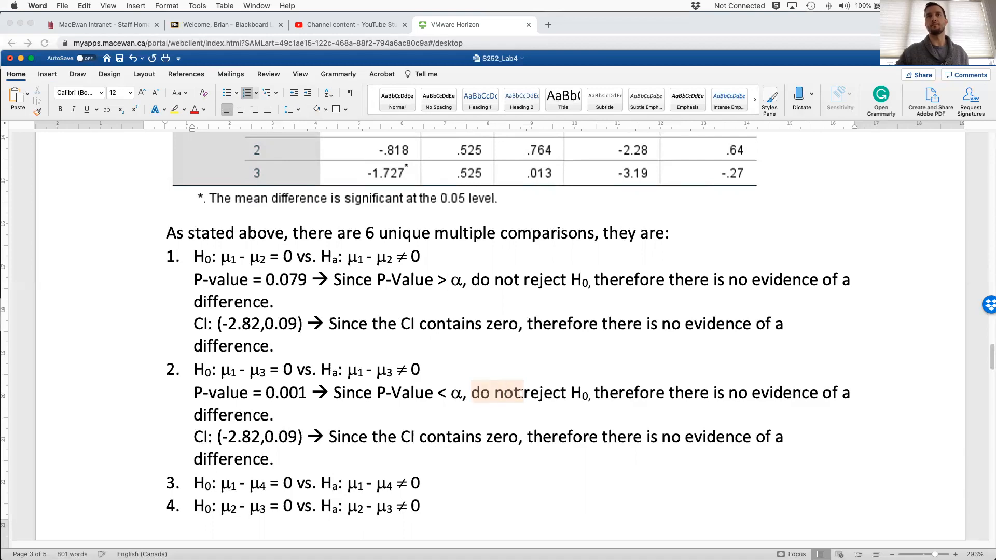
key(BackSpace)
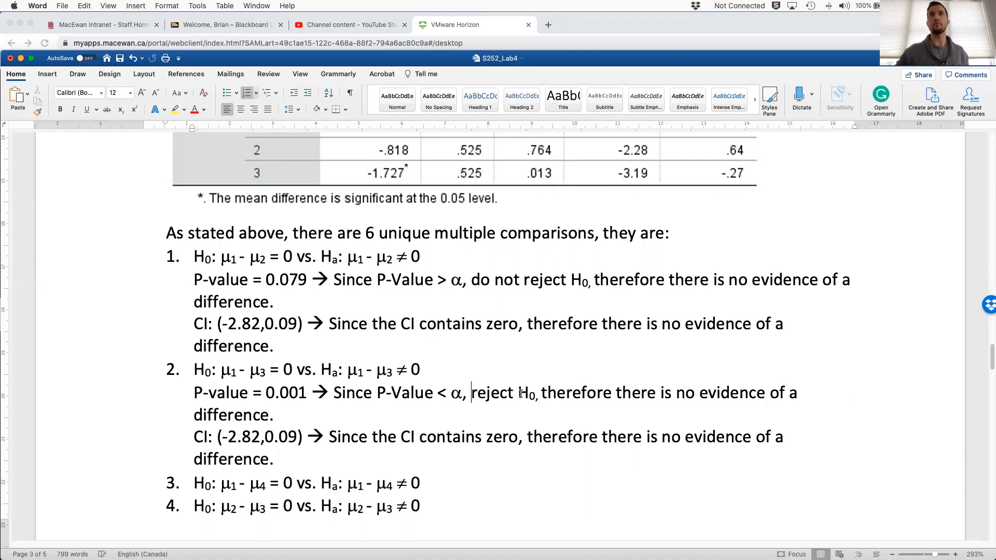
- Remove "no" from item 2's P-value conclusion and set its confidence interval to (-3.73,-0.81) from the comparisons table
double_click(679, 393)
key(BackSpace)
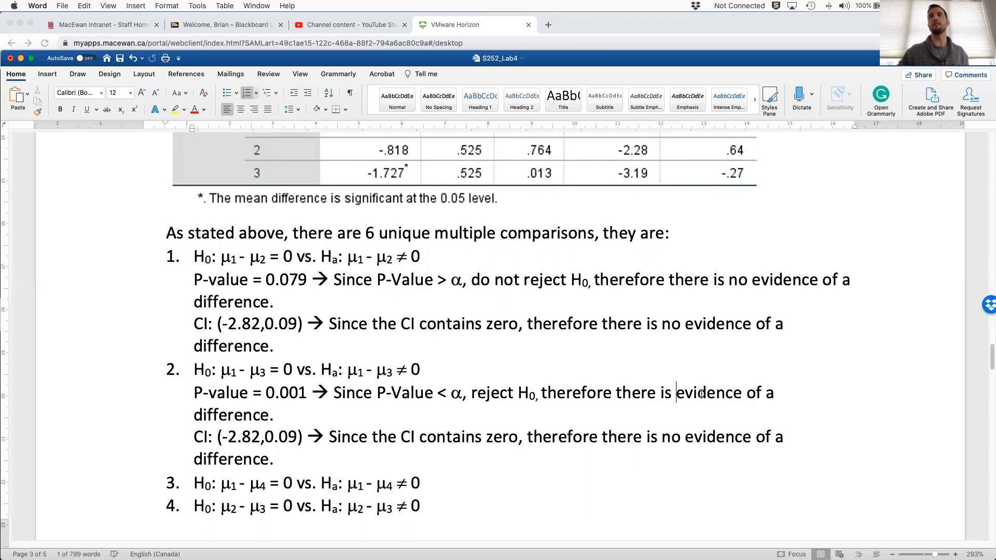
scroll(515, 428, down, 1)
scroll(658, 234, up, 10)
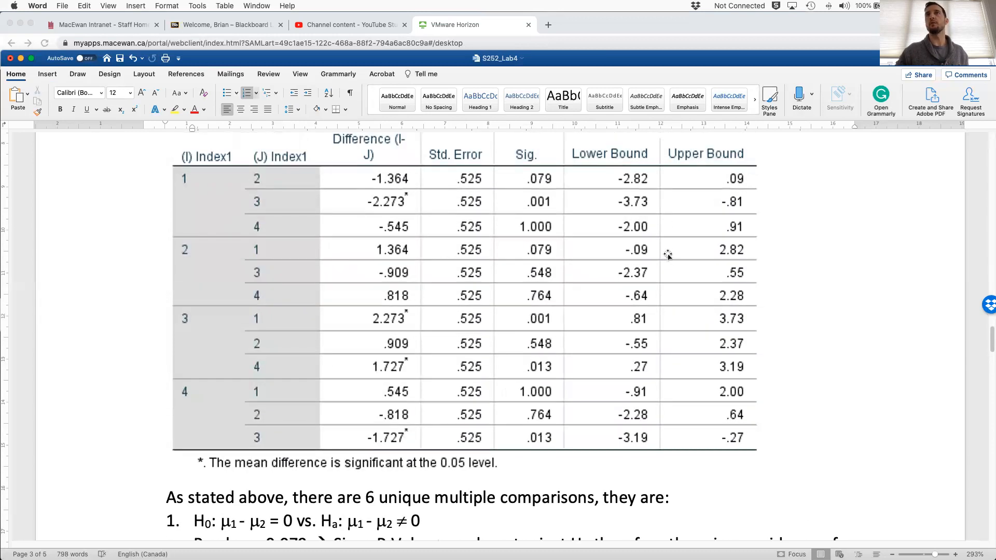
scroll(669, 255, down, 10)
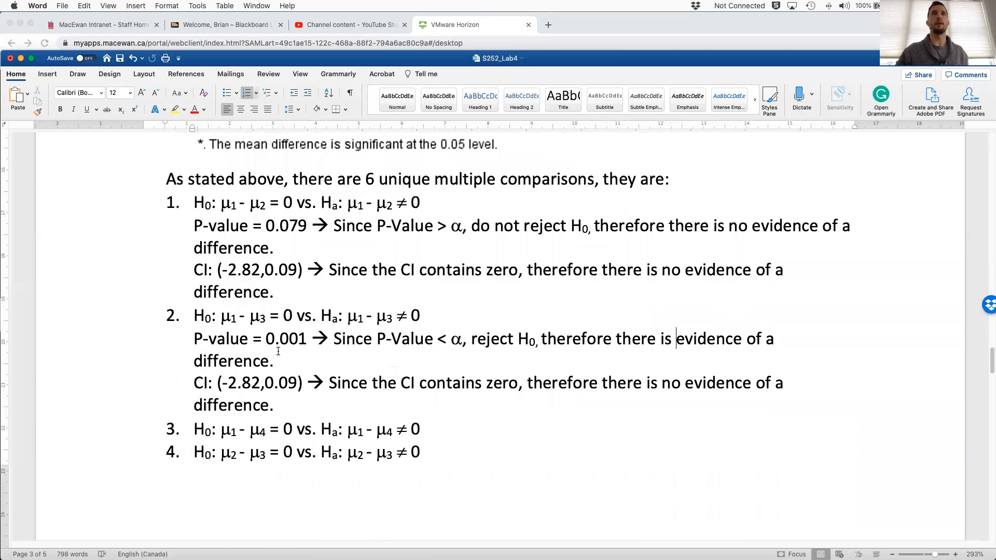
double_click(258, 382)
key(BackSpace)
text(3.730)
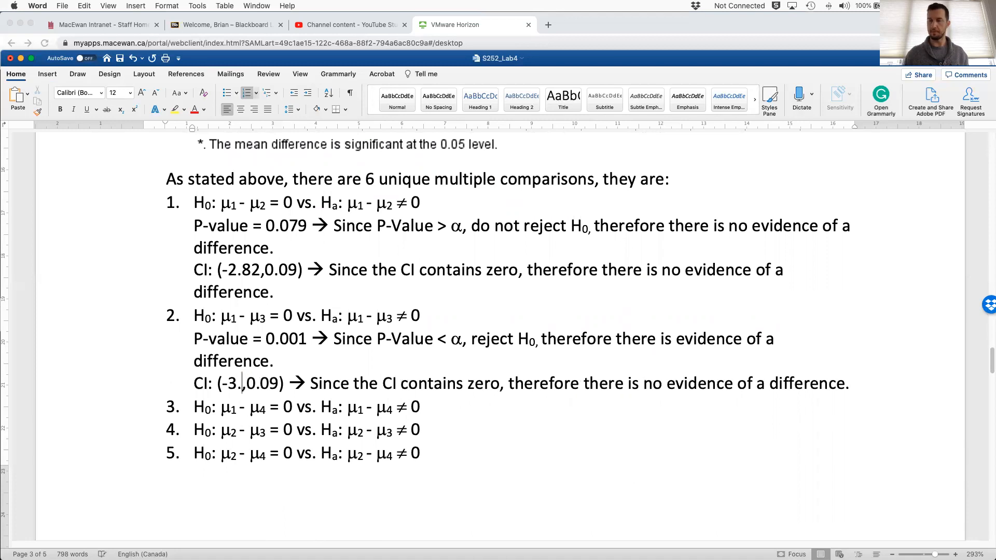
key(BackSpace)
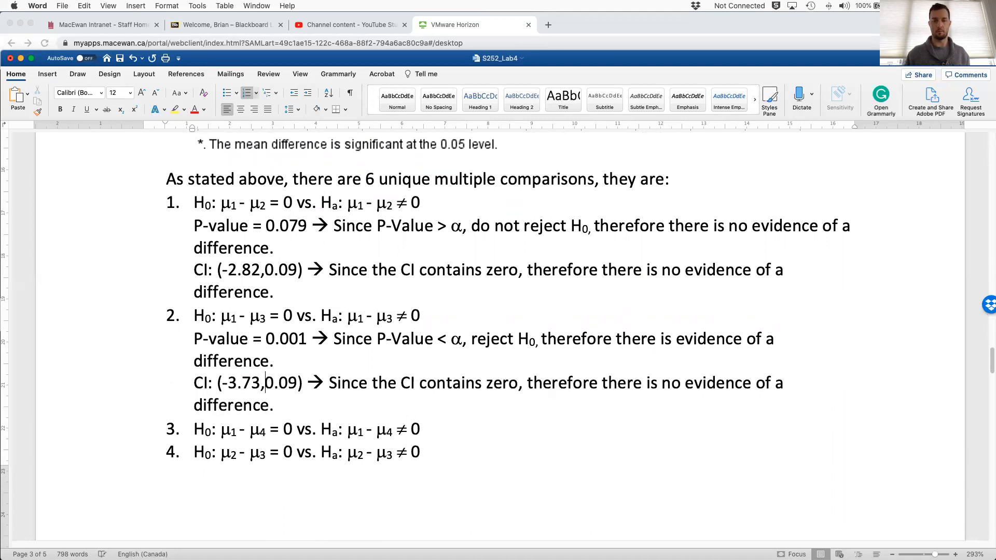
text(-)
key(Right)
key(Right)
key(shift+Right)
key(shift+Right)
text(81)
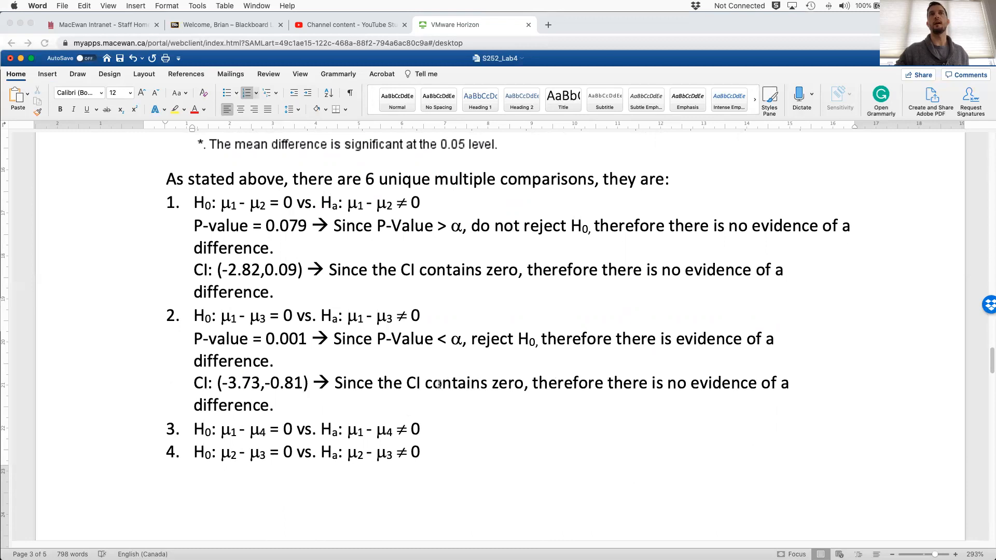
- Reword item 2's CI conclusion to "does not contain zero, therefore there is evidence of a difference"
text(does not)
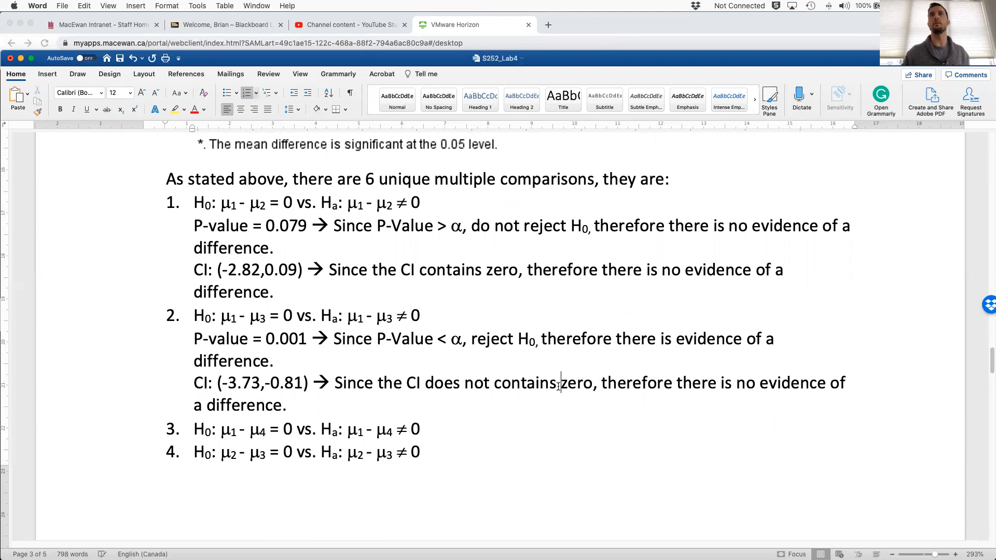
key(BackSpace)
scroll(693, 392, down, 1)
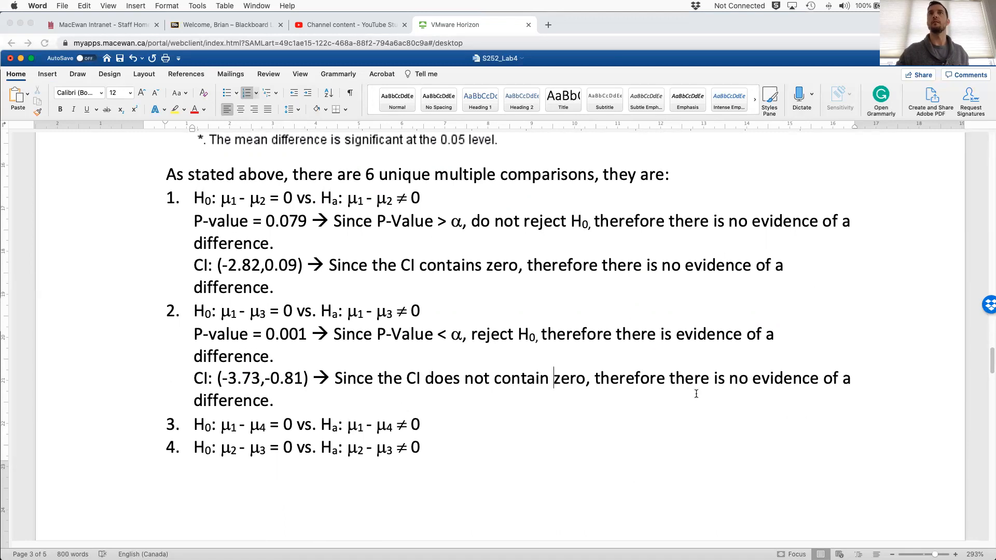
double_click(742, 382)
key(BackSpace)
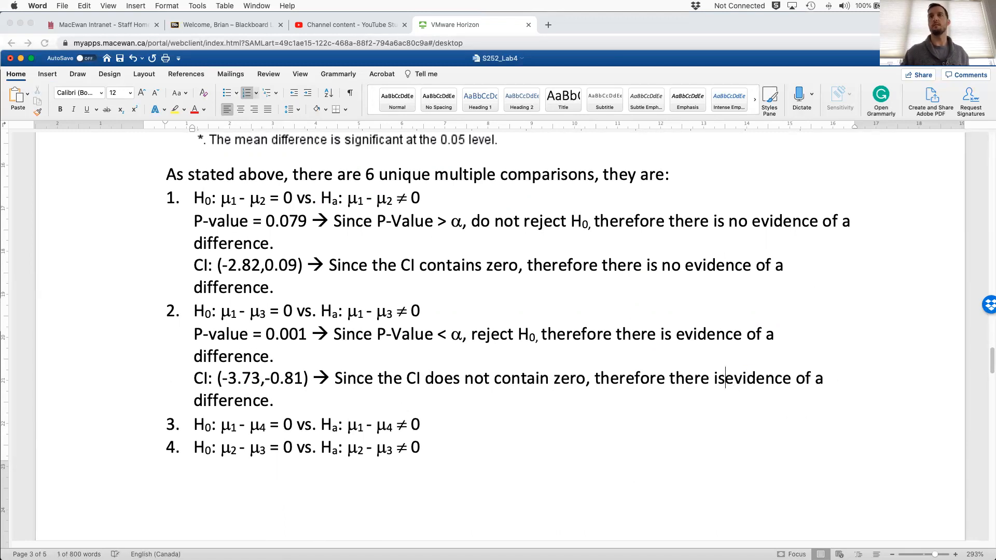
- Copy item 2's P-value and CI conclusions and paste them on a new line under item 3
scroll(517, 377, down, 1)
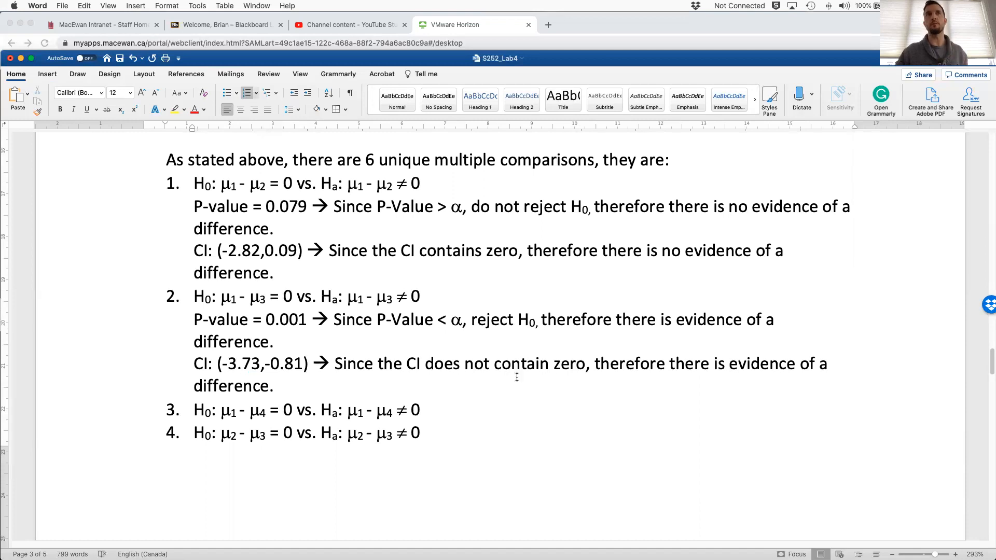
drag(288, 390, 179, 330)
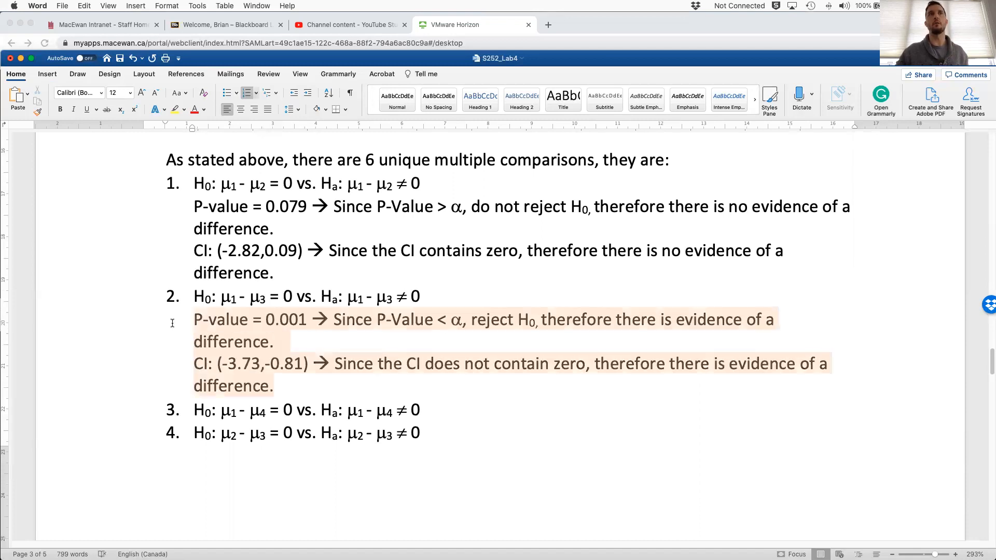
key(ctrl+c)
click(434, 410)
key(Return)
key(ctrl+v)
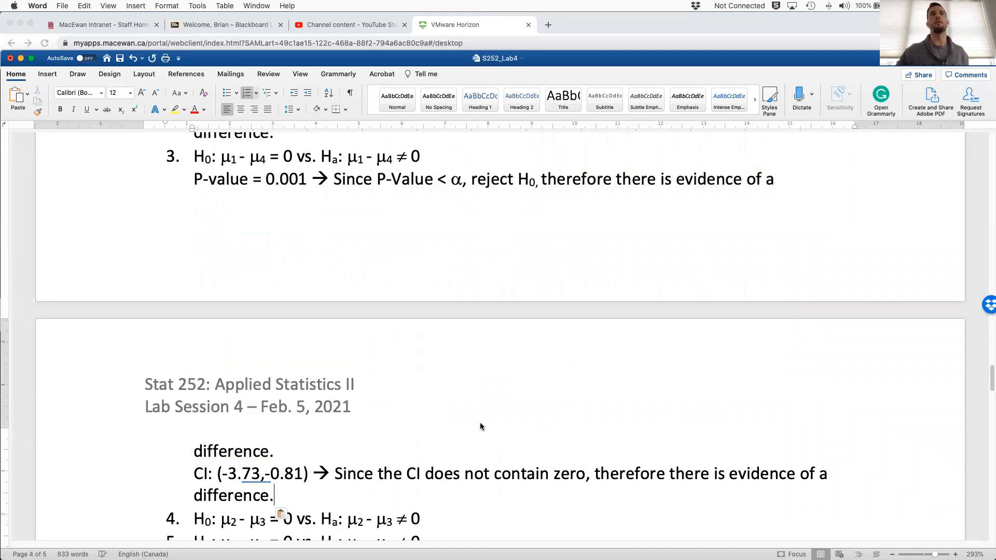
- Delete the blank lines before, between and after the two red paragraphs in question 4's answer
scroll(481, 422, up, 15)
scroll(477, 417, up, 5)
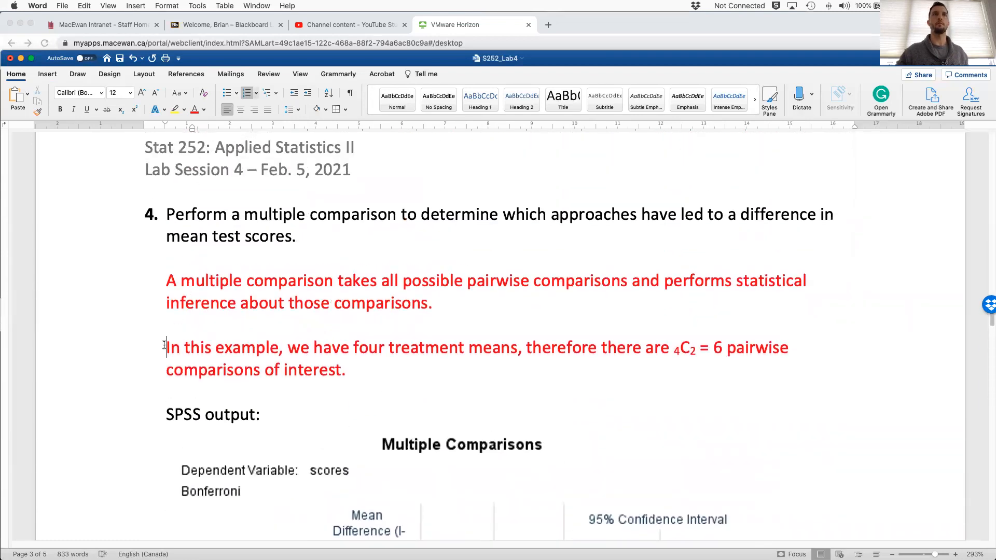
key(BackSpace)
key(BackSpace)
key(Down)
key(Down)
key(BackSpace)
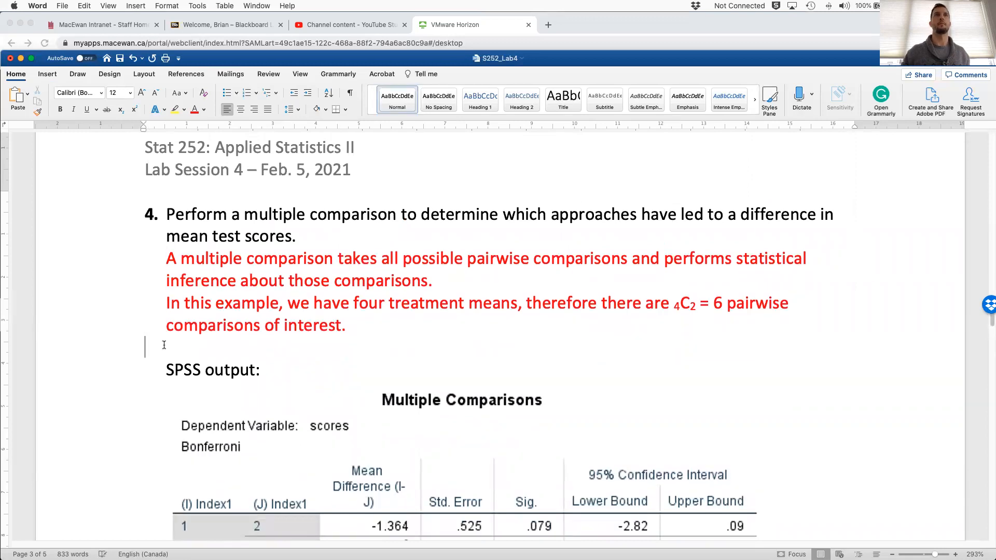
key(BackSpace)
- Set item 3's P-value to 1.000 from the comparisons table
scroll(451, 374, down, 15)
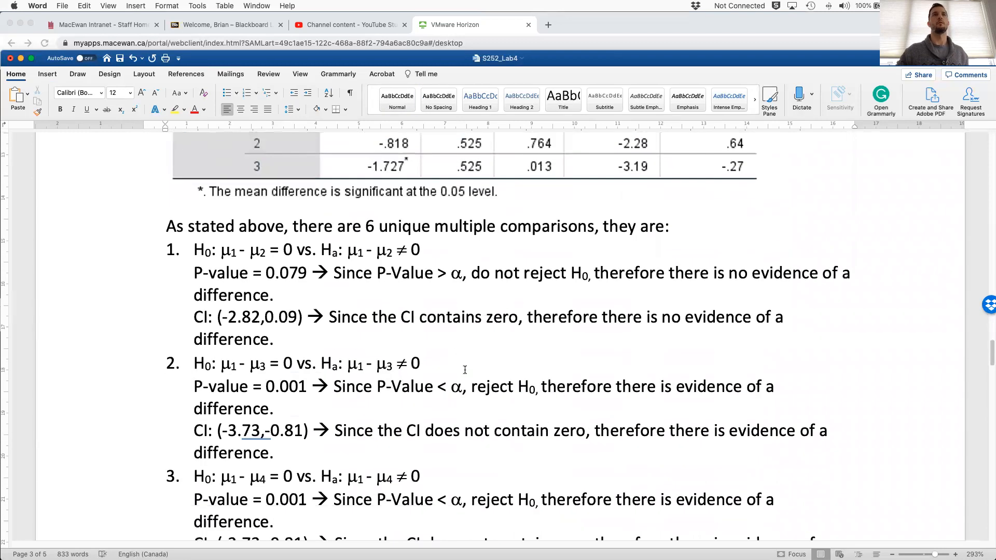
scroll(452, 375, down, 1)
scroll(467, 363, up, 10)
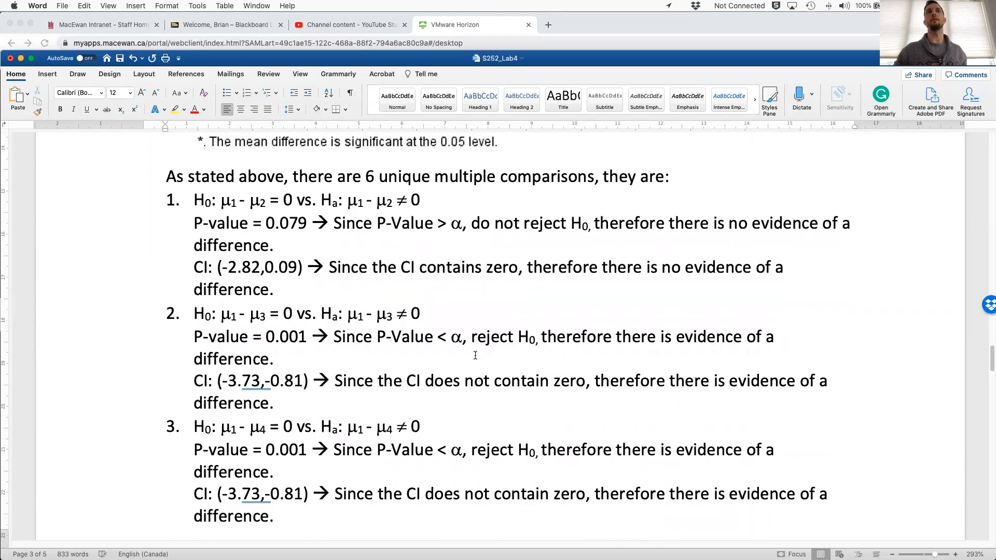
scroll(477, 356, up, 3)
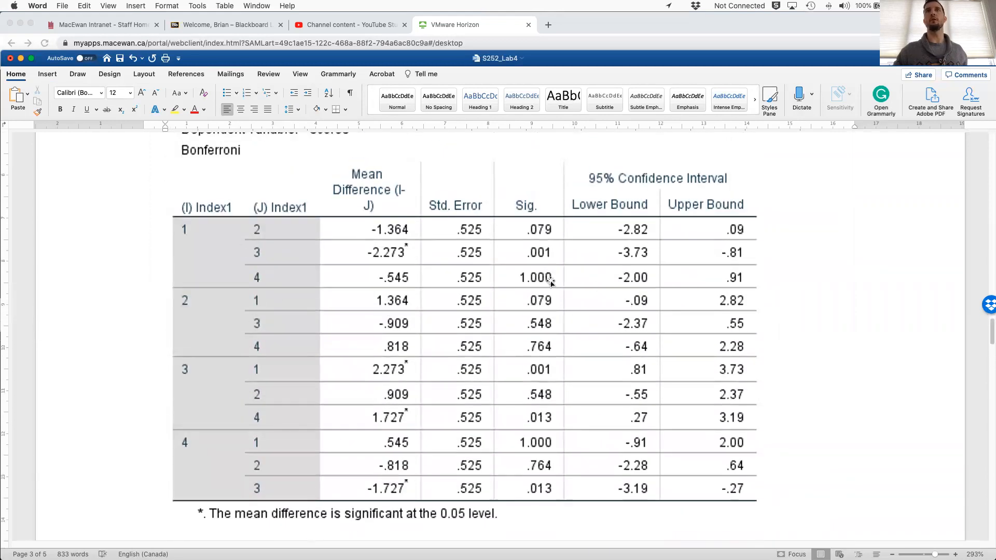
scroll(545, 290, down, 1)
scroll(541, 306, down, 10)
double_click(267, 329)
text(1.00)
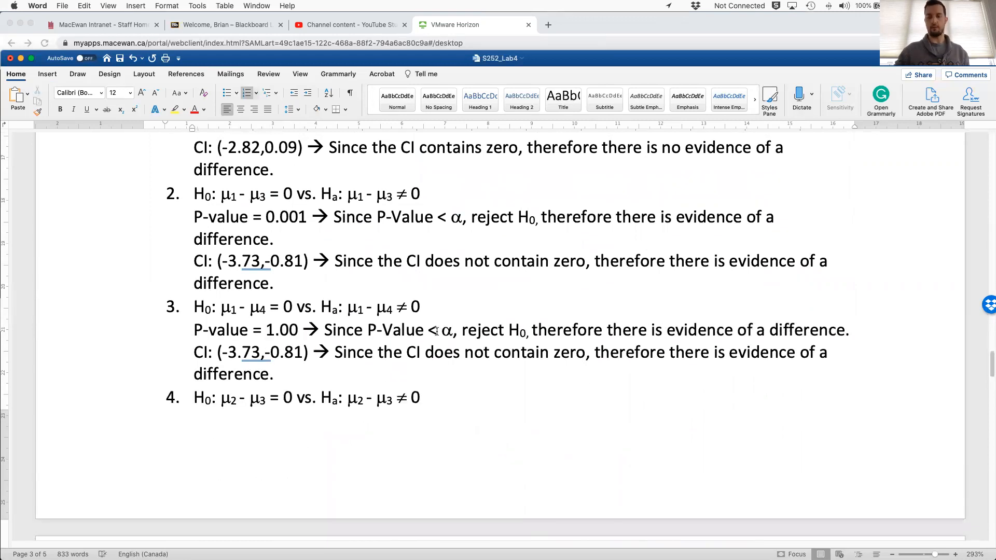
text(0)
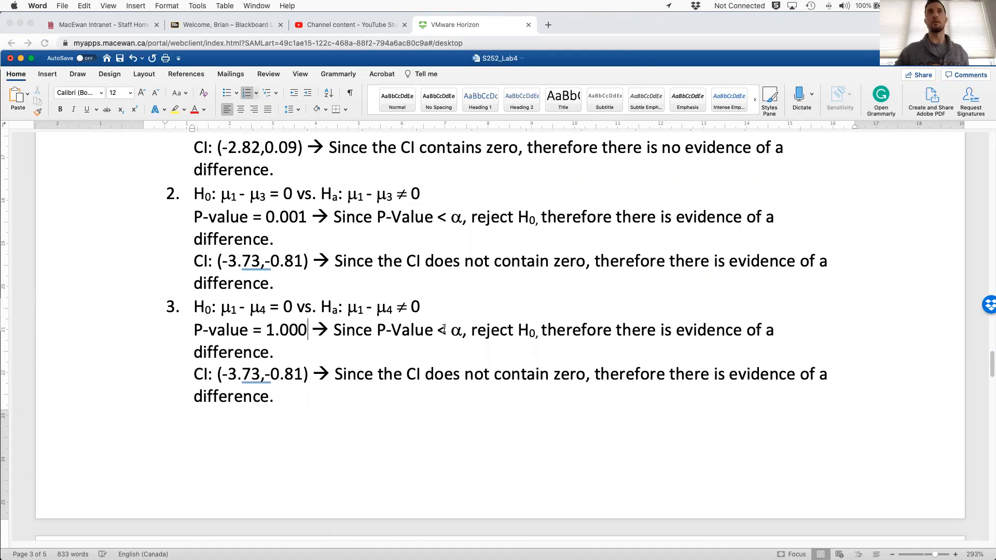
- Change item 3's P-value conclusion to "P-Value > α, do not reject H0, therefore there is no evidence"
key(BackSpace)
text(>)
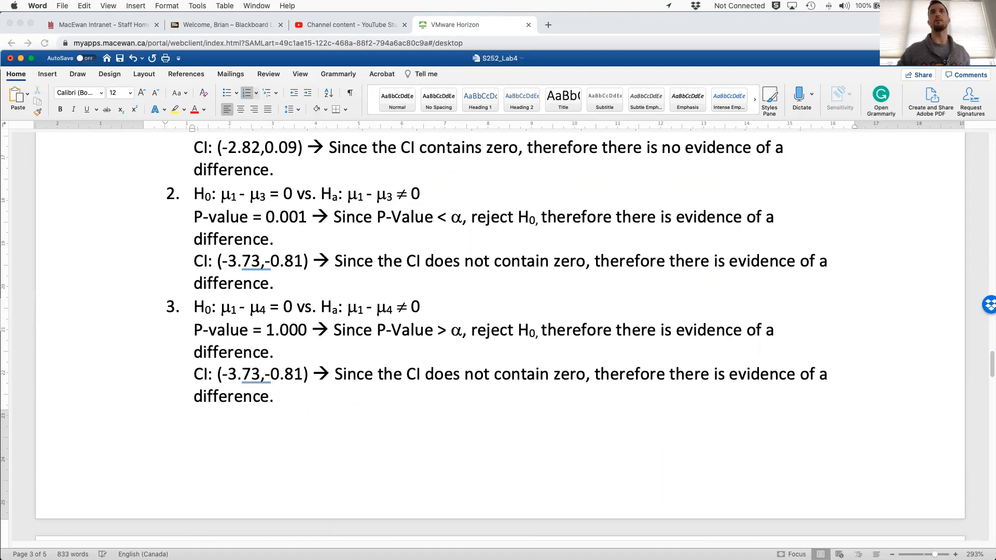
text(do not )
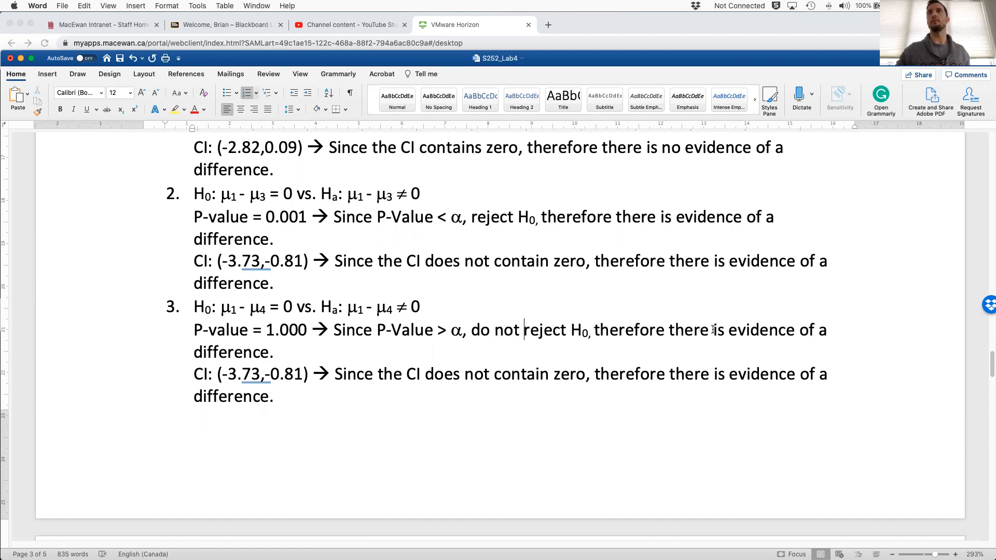
text(no)
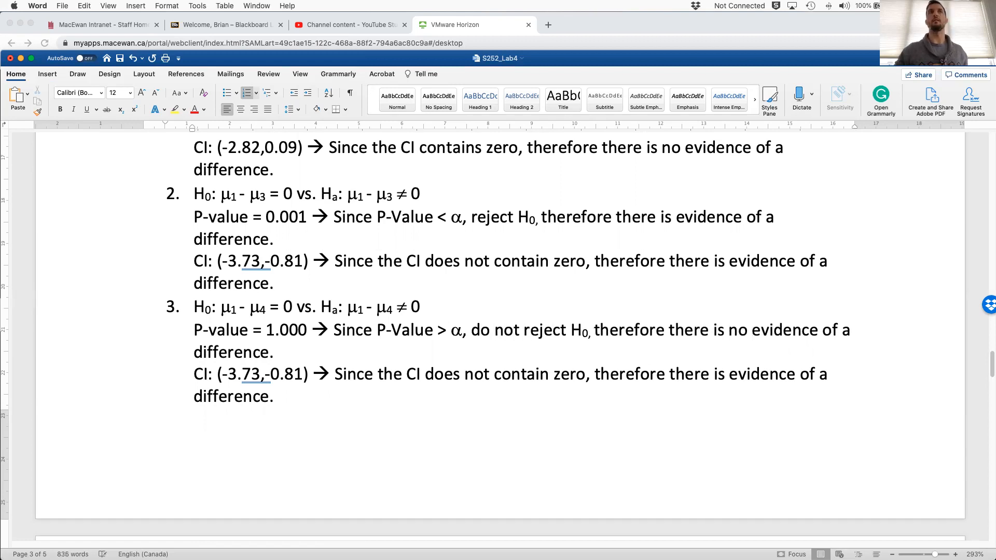
- Set item 3's confidence interval to (-2.00,0.91) from the comparisons table
scroll(565, 290, up, 10)
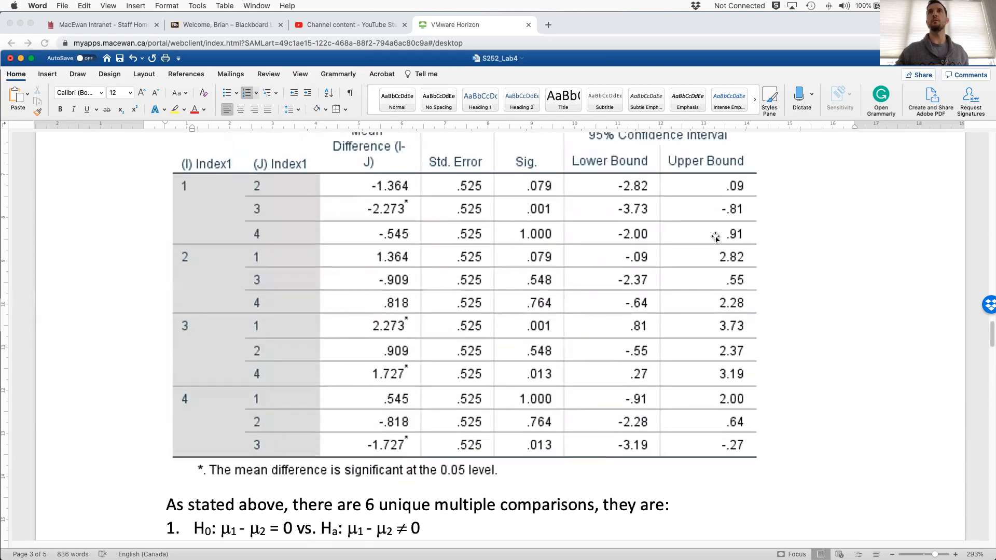
scroll(716, 237, down, 8)
drag(260, 424, 241, 427)
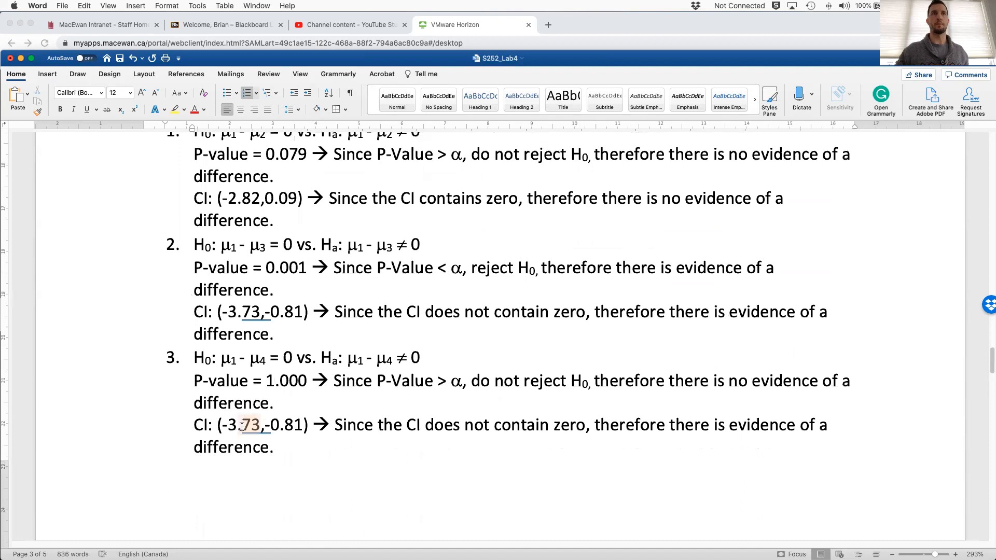
text(2.00)
key(Right)
key(Right)
key(Down)
key(Left)
key(BackSpace)
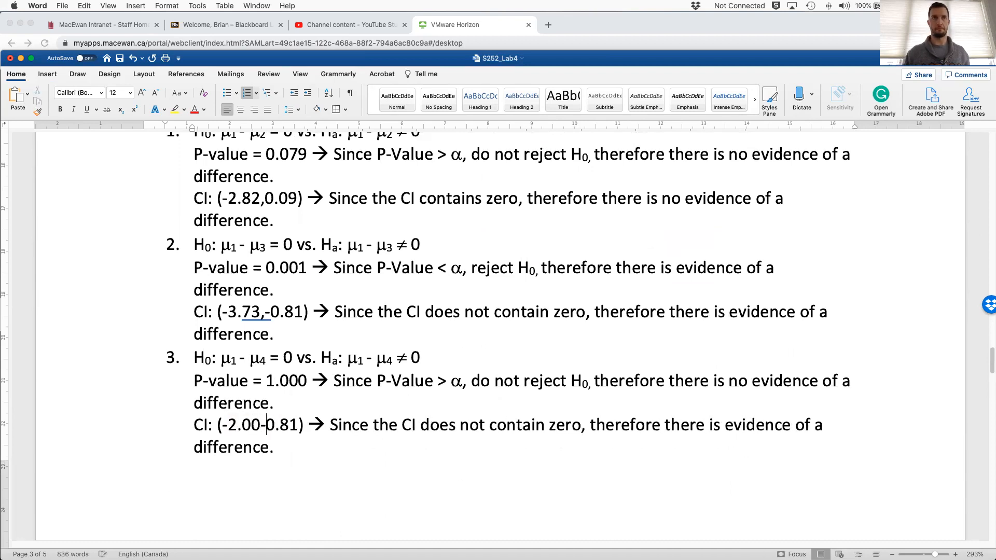
key(BackSpace)
text(,)
key(BackSpace)
text(9)
- Reword item 3's CI conclusion to "Since the CI contains zero, there is no evidence of a difference"
double_click(476, 425)
key(BackSpace)
key(BackSpace)
key(BackSpace)
key(BackSpace)
key(BackSpace)
key(BackSpace)
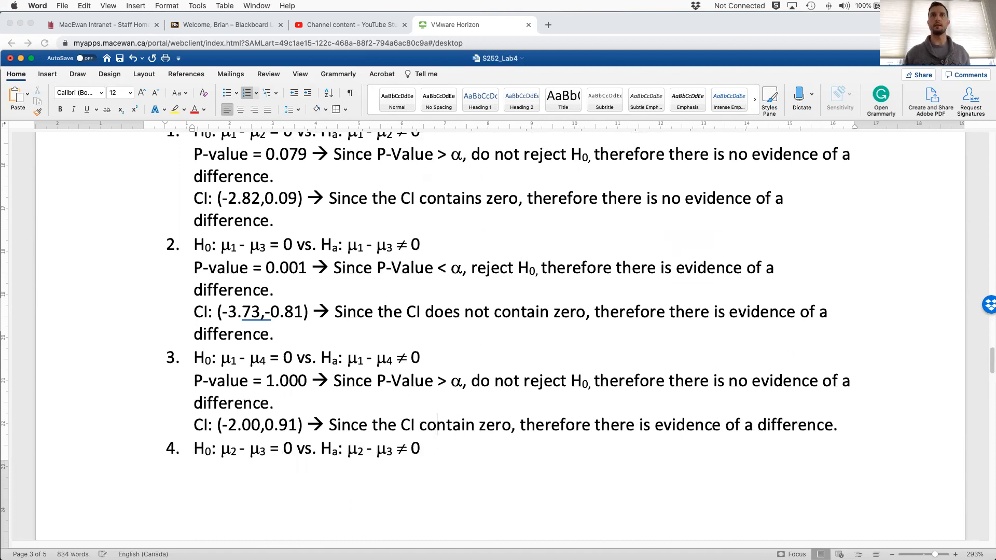
text(s)
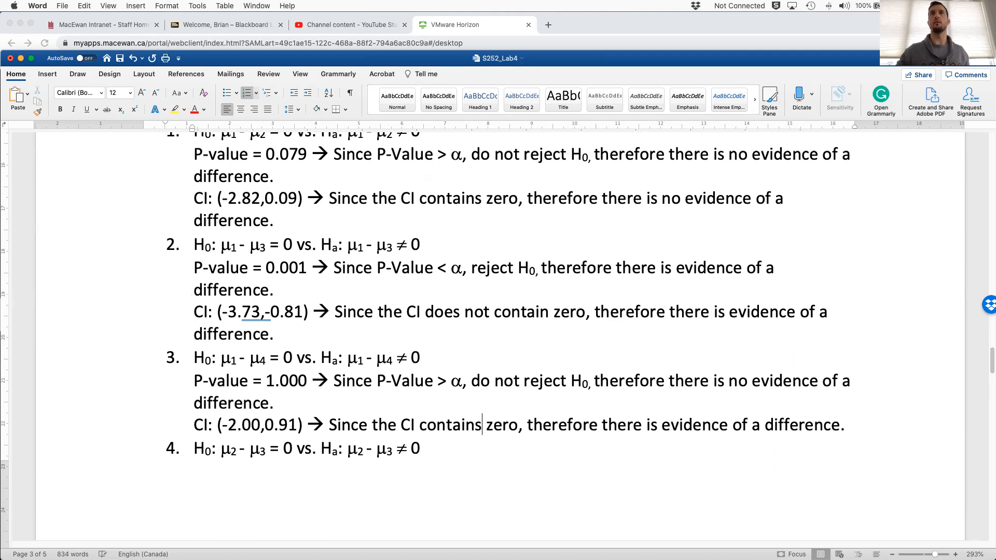
double_click(578, 424)
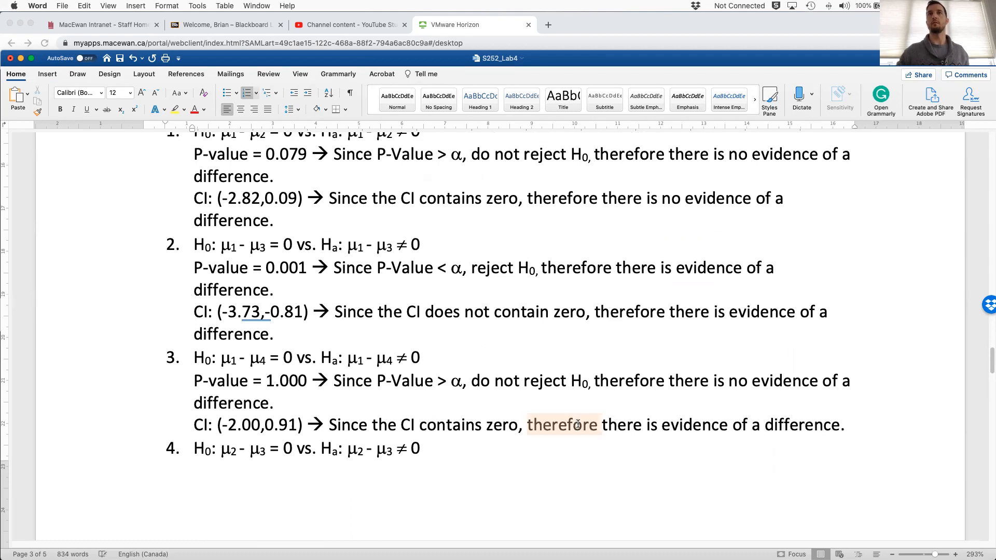
key(BackSpace)
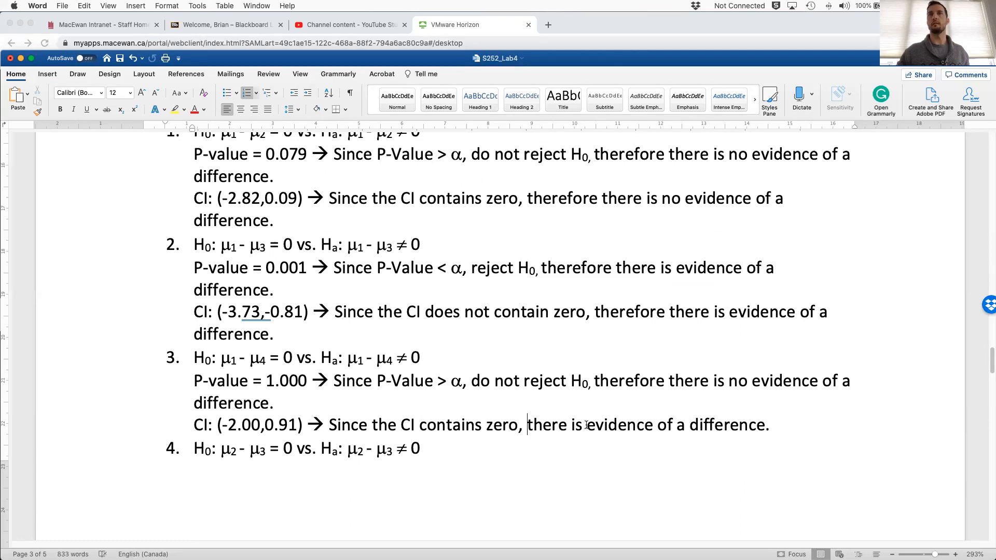
text(no)
- Remove "therefore" from the CI conclusions of items 1 and 2
scroll(704, 364, up, 2)
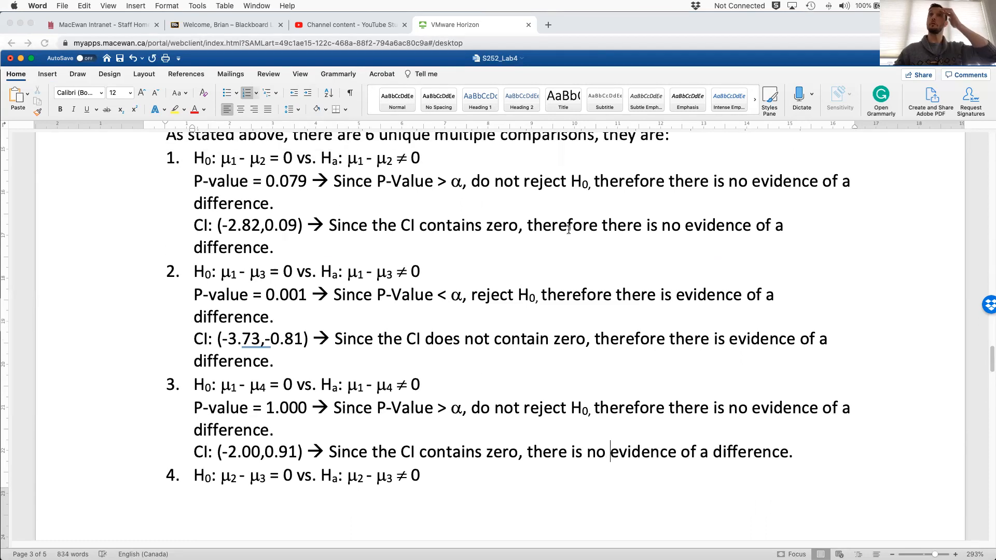
double_click(569, 229)
key(BackSpace)
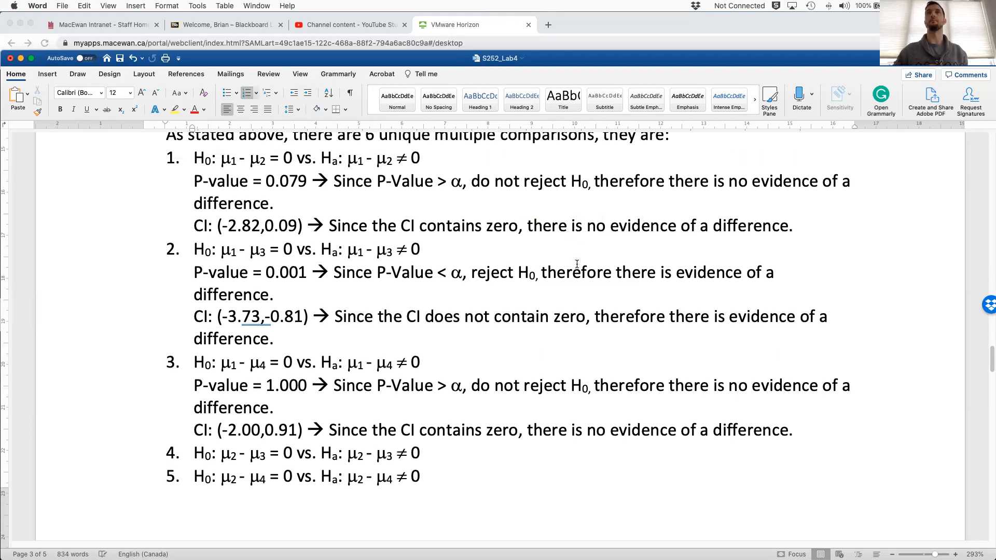
scroll(632, 312, down, 1)
double_click(629, 310)
key(BackSpace)
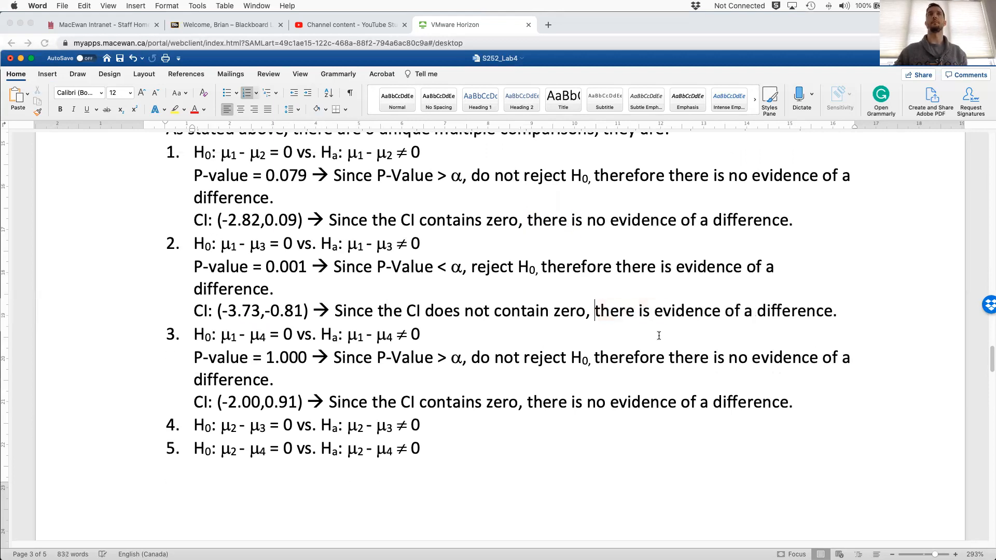
- Copy item 3's P-value and CI conclusion lines onto a new line beneath the item 4 hypotheses
scroll(447, 406, up, 2)
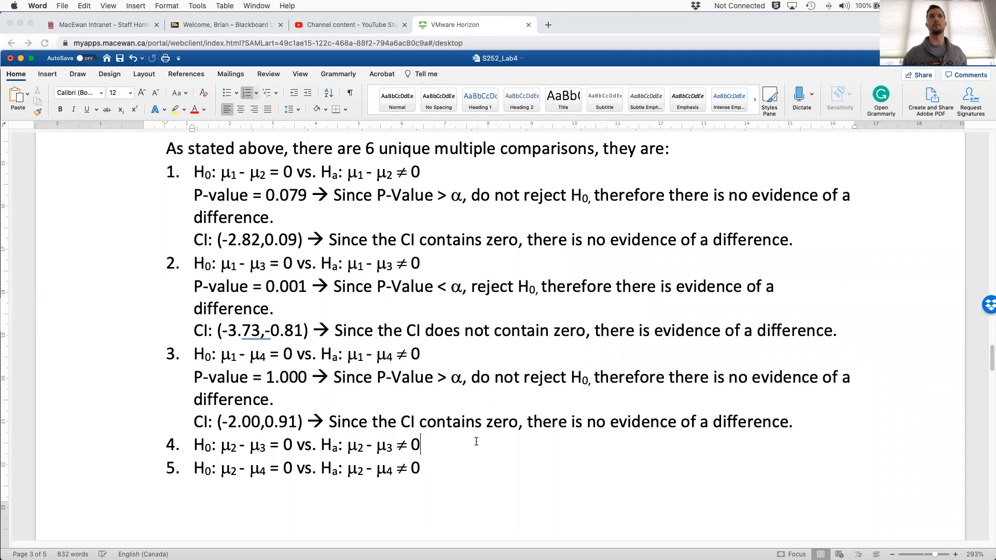
key(shift+Return)
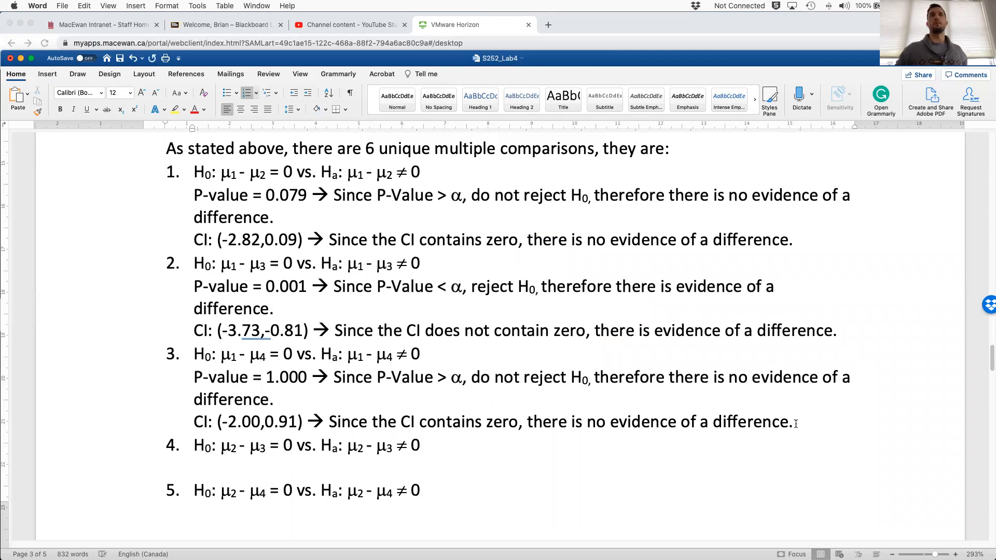
scroll(663, 342, up, 2)
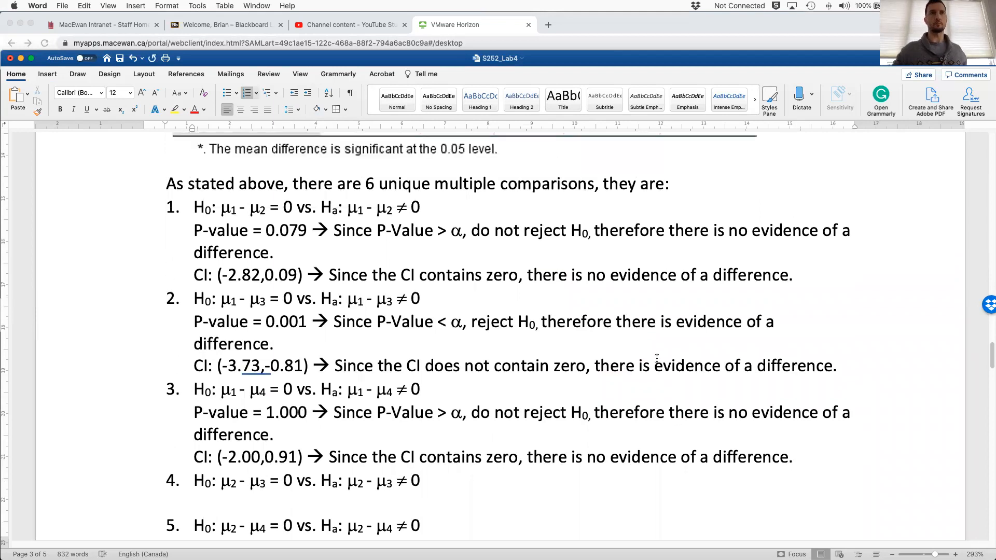
scroll(640, 354, up, 3)
scroll(640, 354, up, 10)
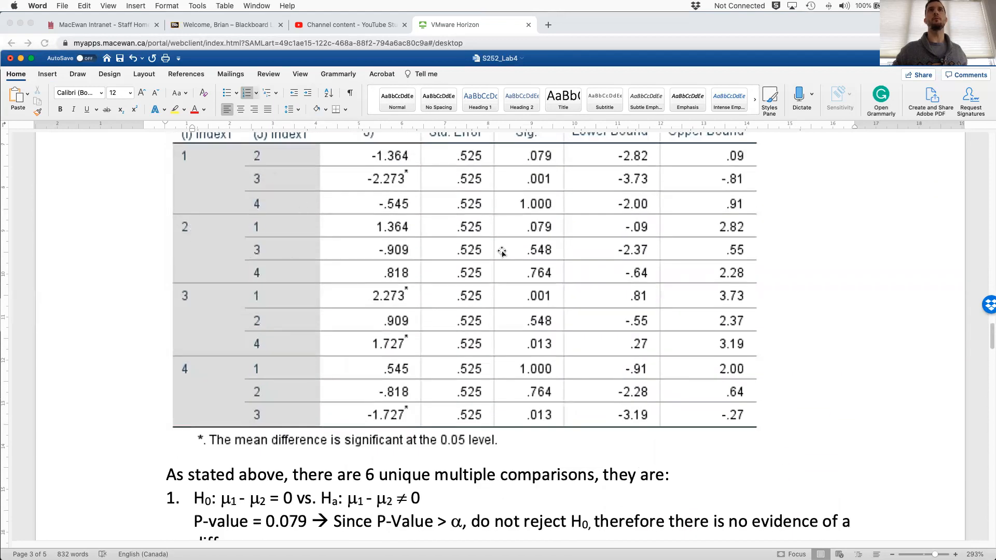
scroll(677, 254, down, 13)
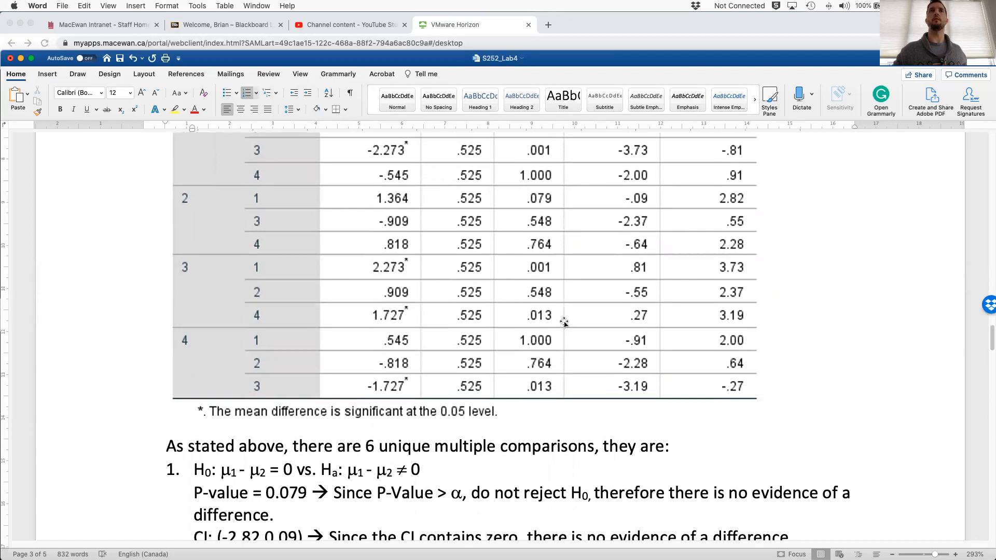
drag(810, 420, 193, 363)
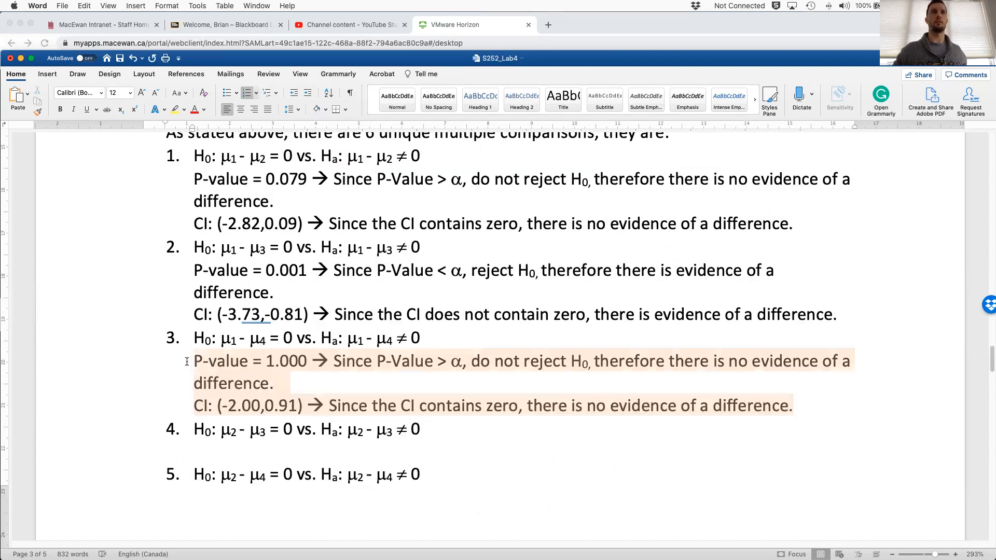
key(super+c)
click(225, 450)
key(super+v)
- Set item 4's P-value to 0.548, taken from the Bonferroni comparisons table for groups 2 and 3
scroll(403, 457, up, 5)
scroll(356, 335, up, 20)
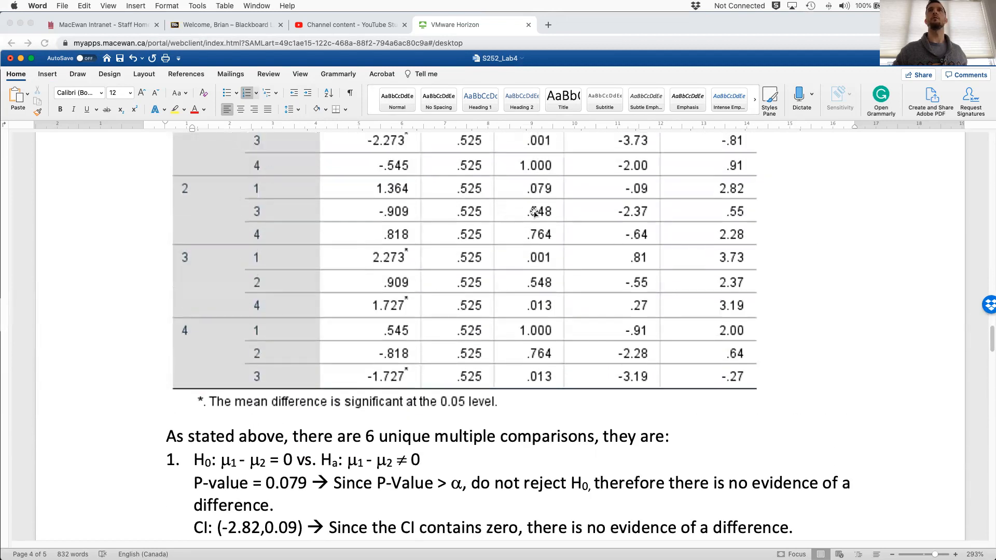
scroll(542, 207, up, 1)
scroll(542, 207, down, 12)
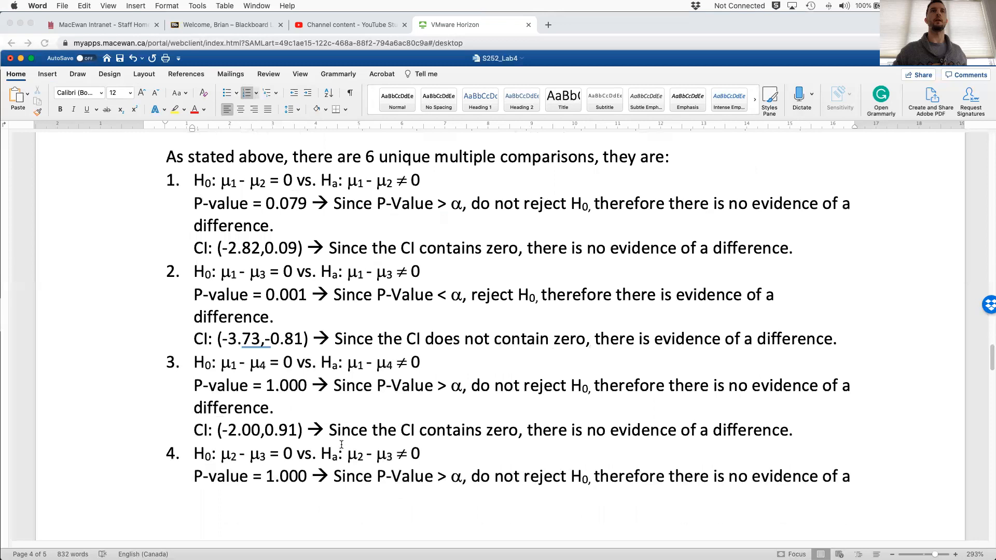
scroll(341, 444, down, 2)
double_click(289, 422)
text(0.548)
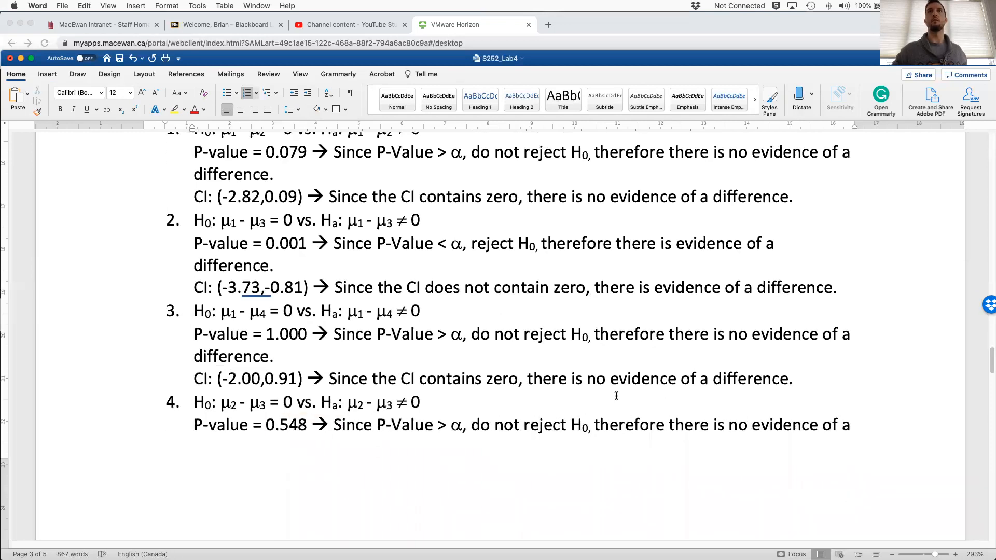
- Set item 4's confidence interval to (-2.37,0.55) from the comparisons table
scroll(616, 396, up, 14)
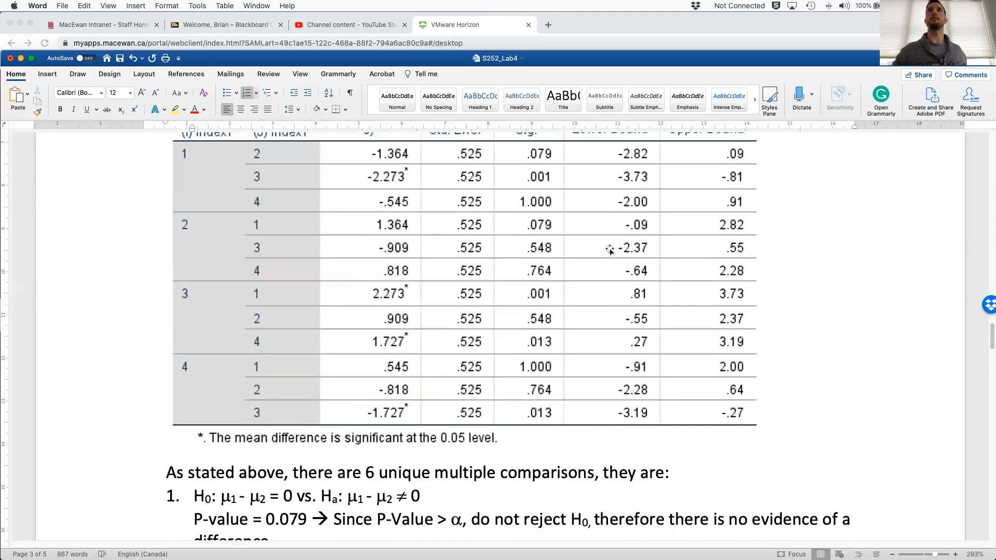
scroll(657, 301, down, 20)
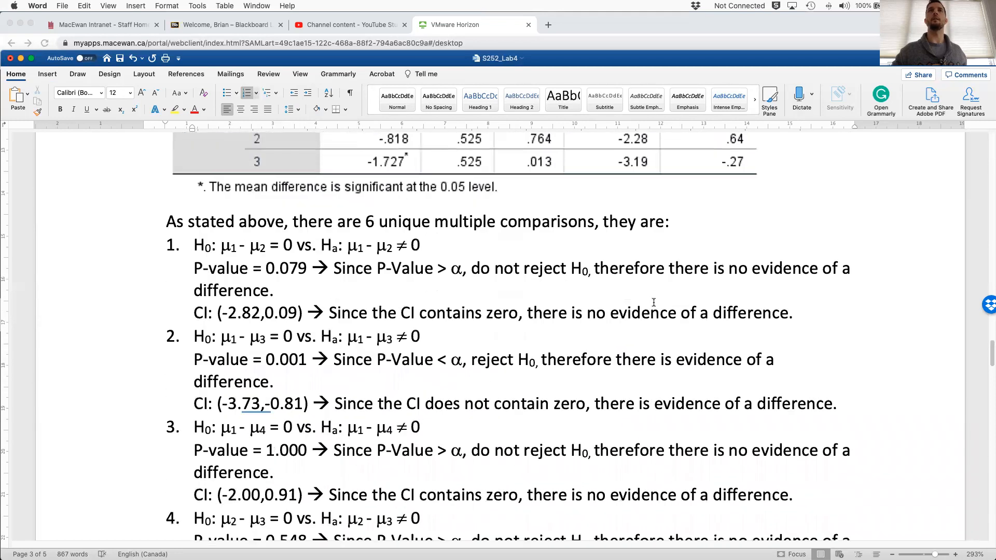
scroll(285, 396, down, 3)
drag(241, 449, 262, 449)
text(37)
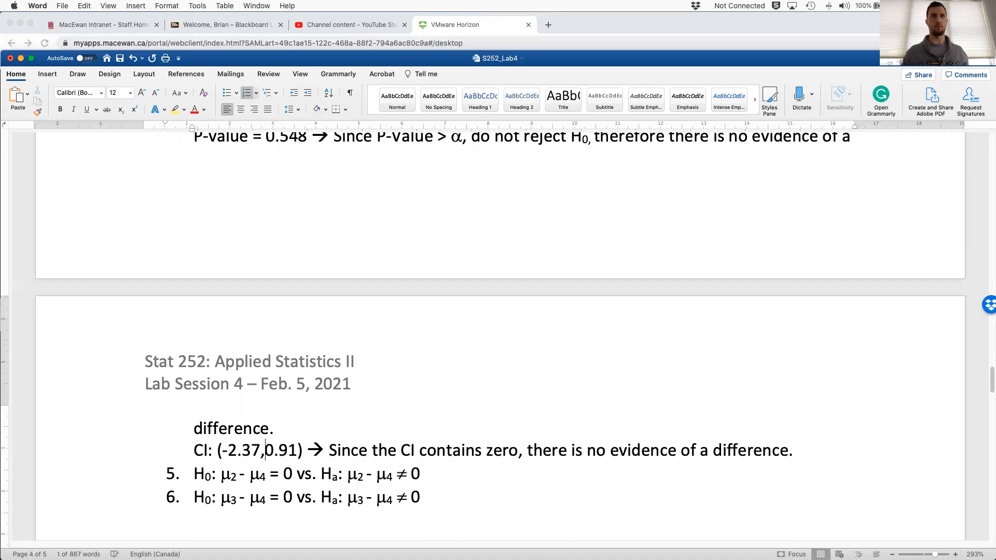
key(BackSpace)
key(Delete)
text(55)
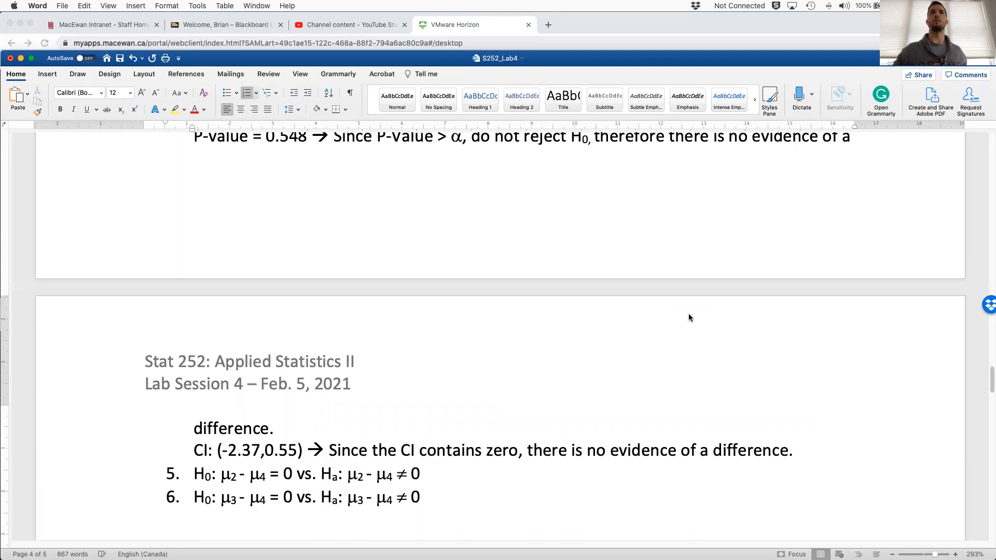
- Insert blank space after item 3's CI line to push the whole of item 4 onto the following page
scroll(689, 314, up, 10)
scroll(688, 314, up, 1)
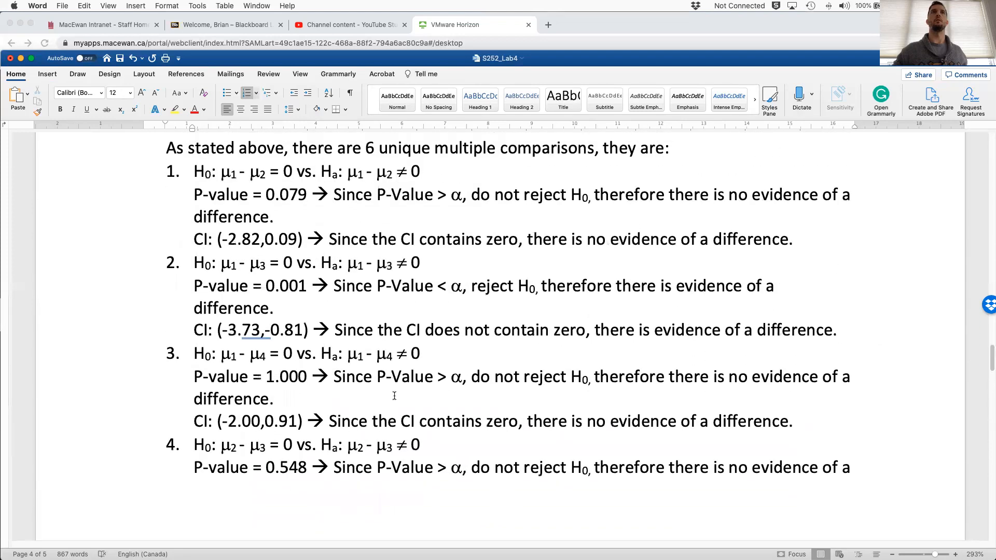
click(810, 428)
key(Return)
key(super+Return)
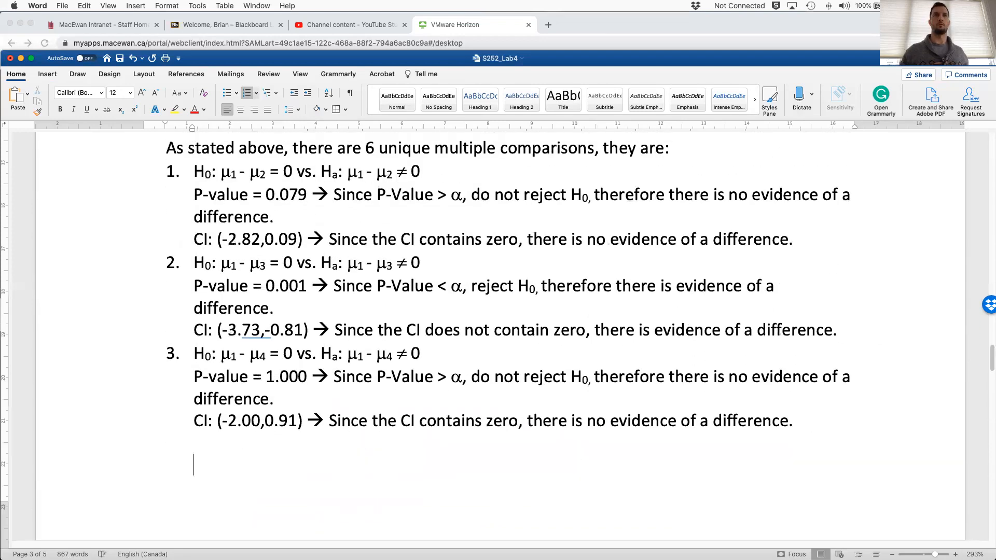
- Paste the copied P-value and CI conclusion lines onto a new line beneath the item 5 hypotheses
scroll(562, 329, up, 12)
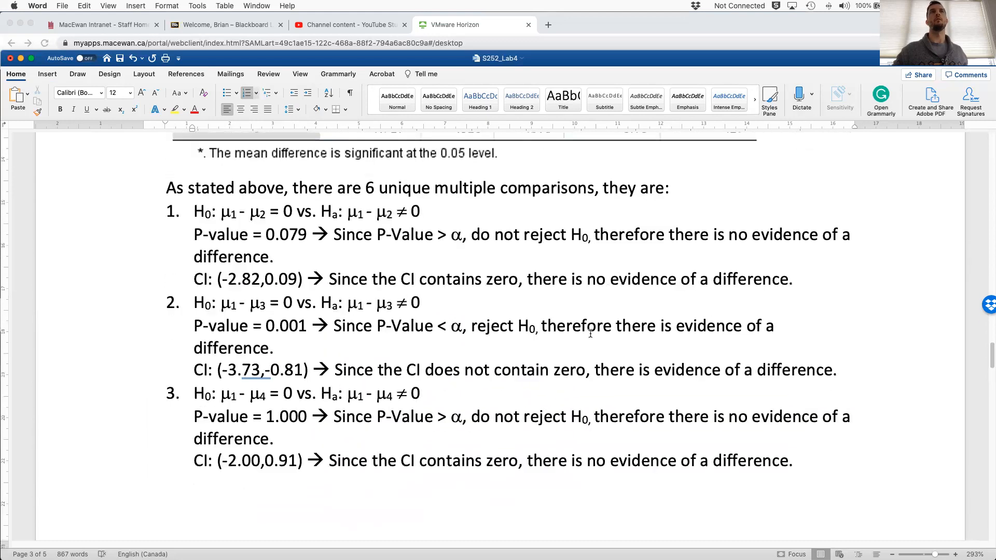
scroll(561, 330, down, 1)
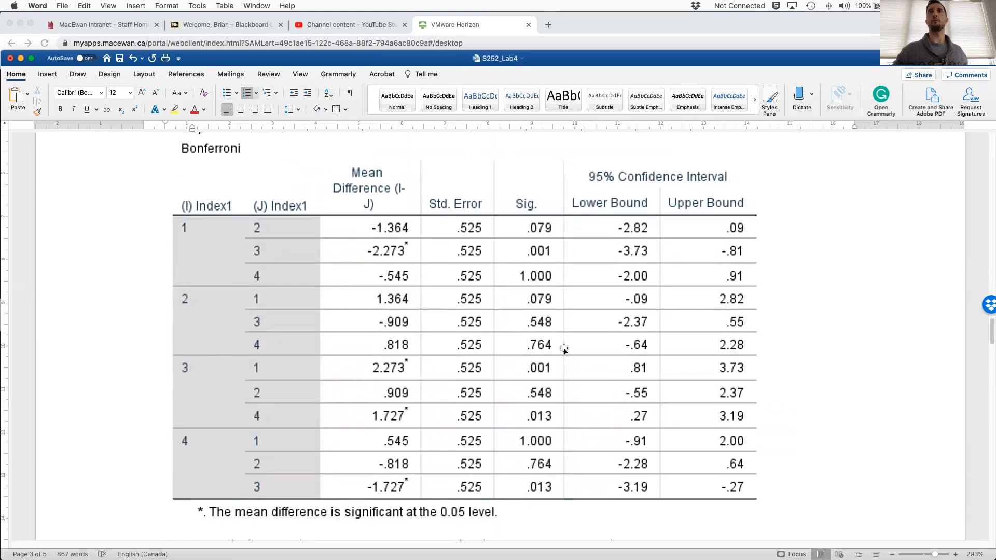
scroll(625, 350, down, 15)
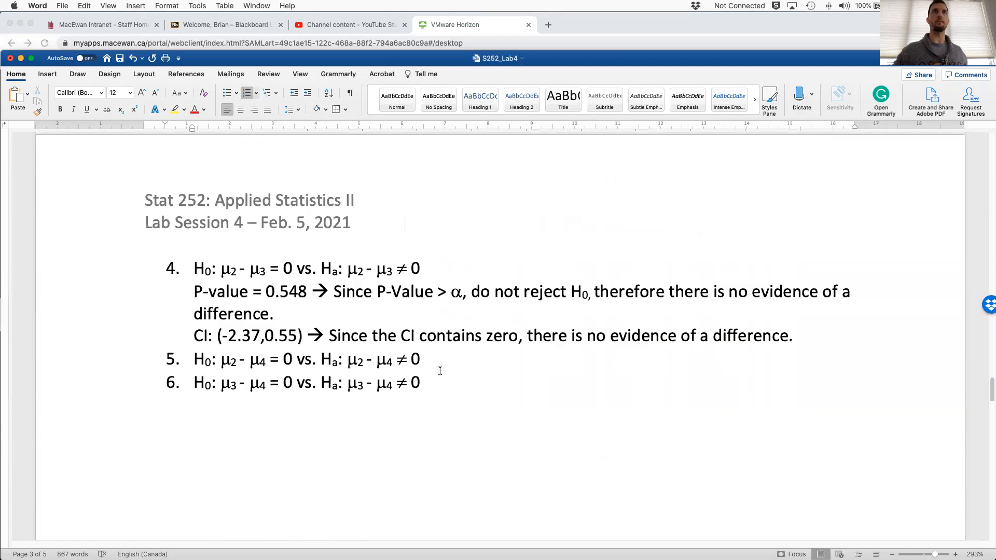
click(460, 360)
key(shift+Return)
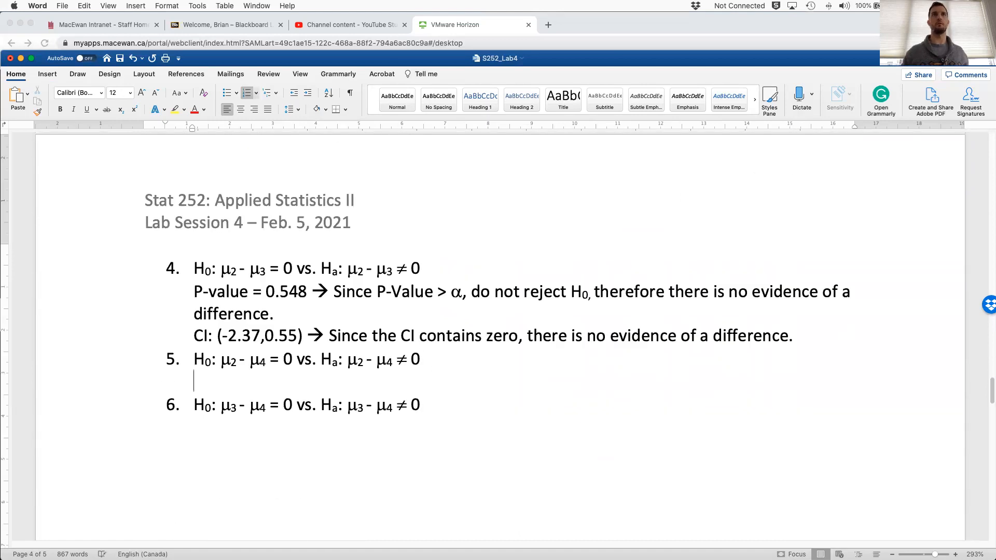
key(super+v)
- Set item 5's P-value to 0.764, taken from the comparisons table for groups 2 and 4
scroll(451, 359, up, 15)
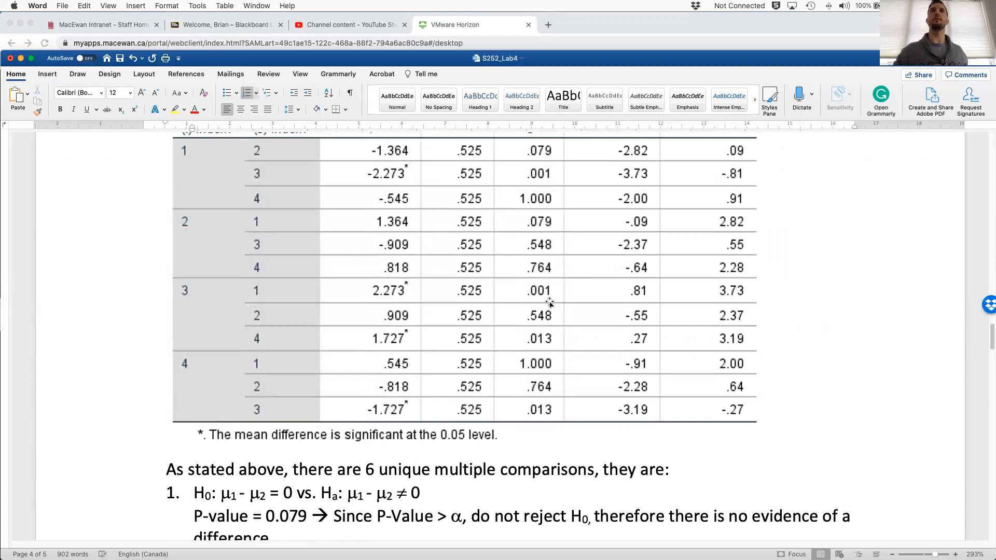
scroll(549, 303, down, 15)
double_click(286, 214)
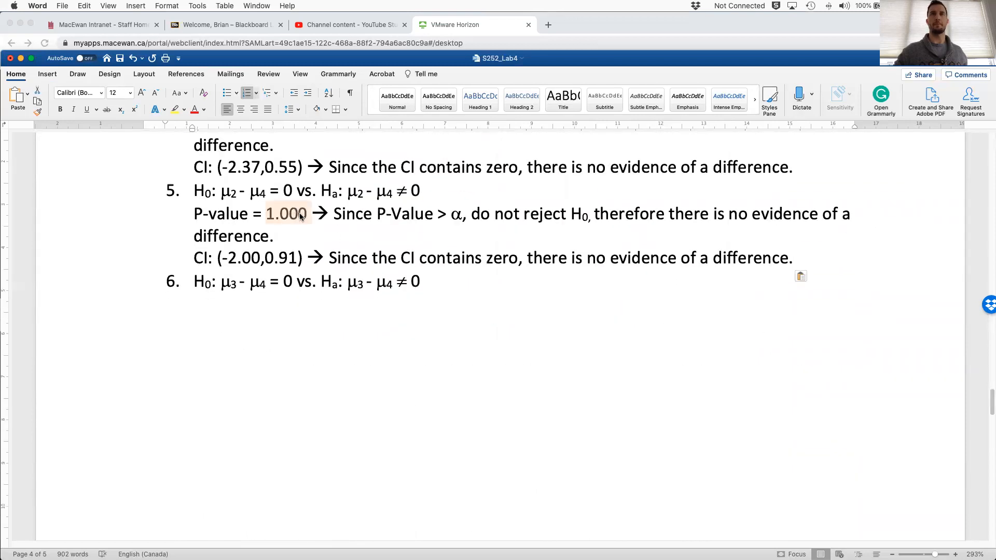
text(0.764)
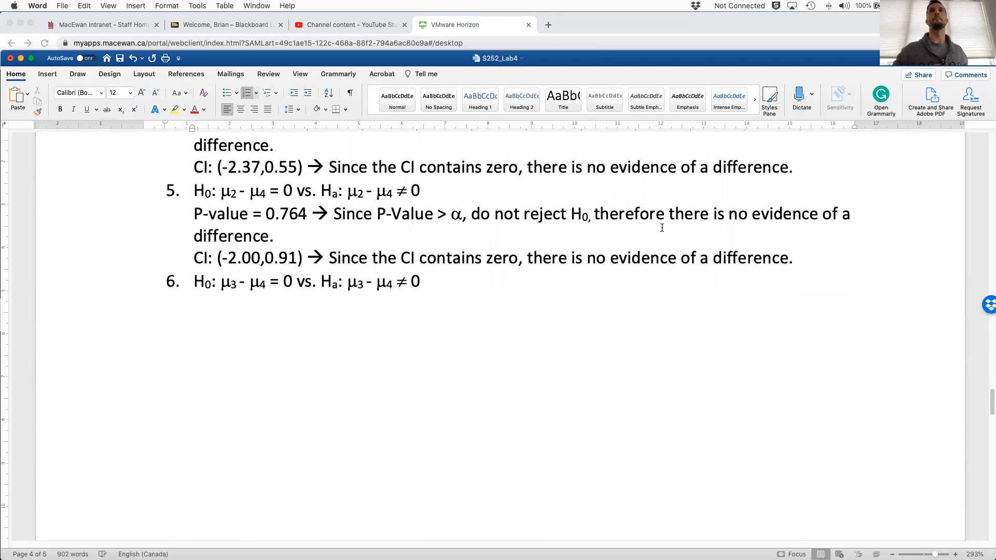
- Set item 5's confidence interval to (-0.64,2.28) from the comparisons table
scroll(663, 228, up, 10)
scroll(662, 228, up, 8)
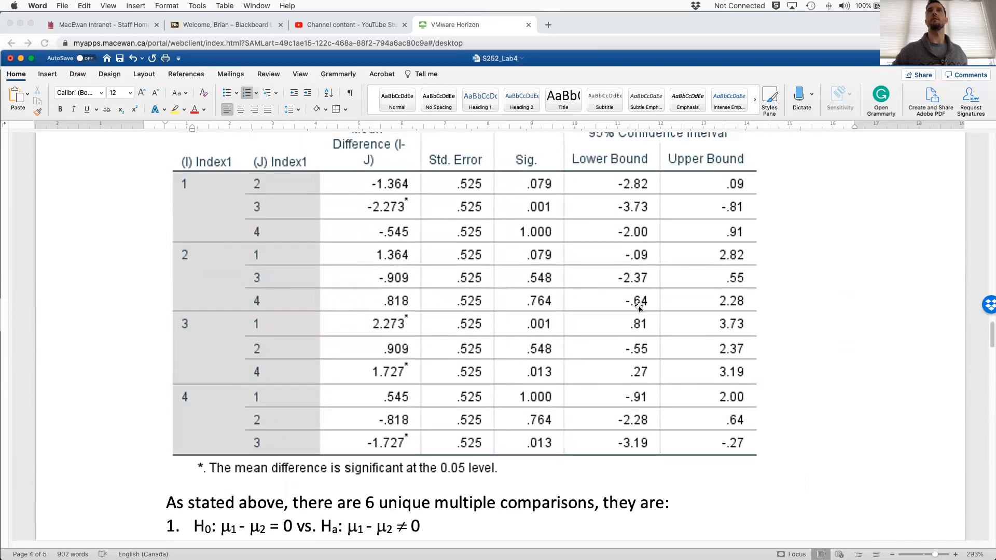
scroll(646, 308, down, 15)
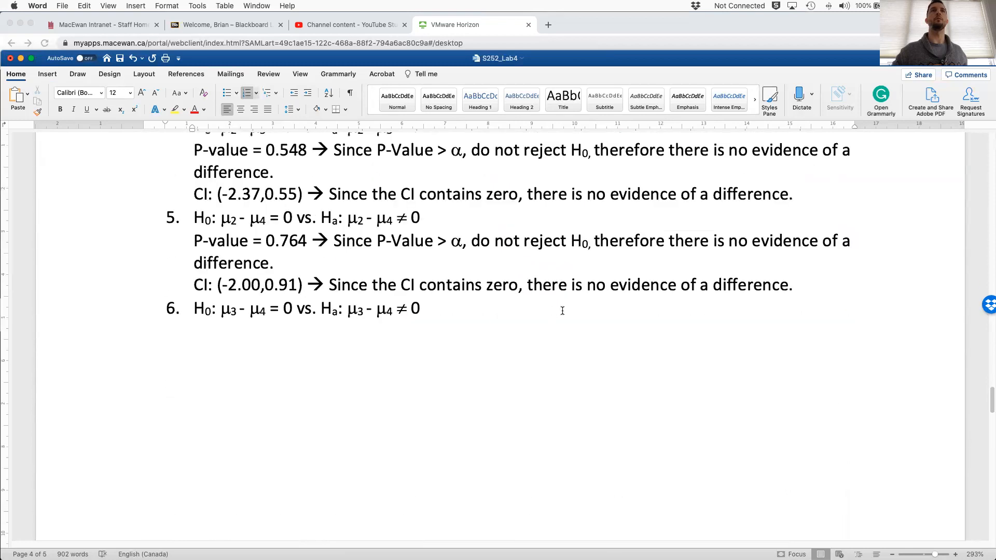
drag(229, 298, 261, 299)
text(0.64)
key(shift+Right)
key(shift+Right)
text(2.)
key(shift+Right)
key(shift+Right)
text(28)
- Copy item 2's "reject H0" P-value and CI conclusion lines beneath the item 6 hypotheses
scroll(563, 298, up, 5)
scroll(511, 370, up, 18)
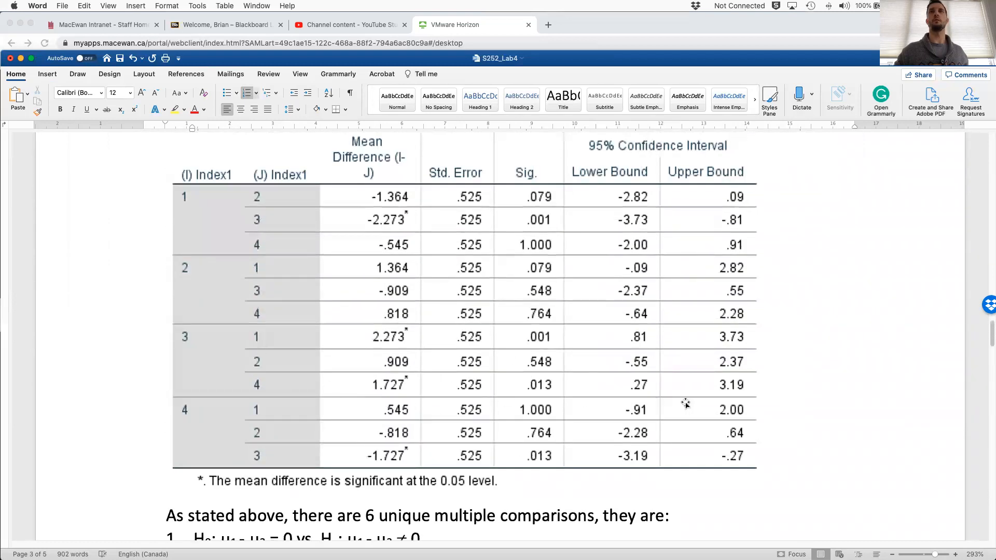
scroll(371, 367, down, 10)
scroll(371, 367, up, 2)
scroll(386, 352, down, 1)
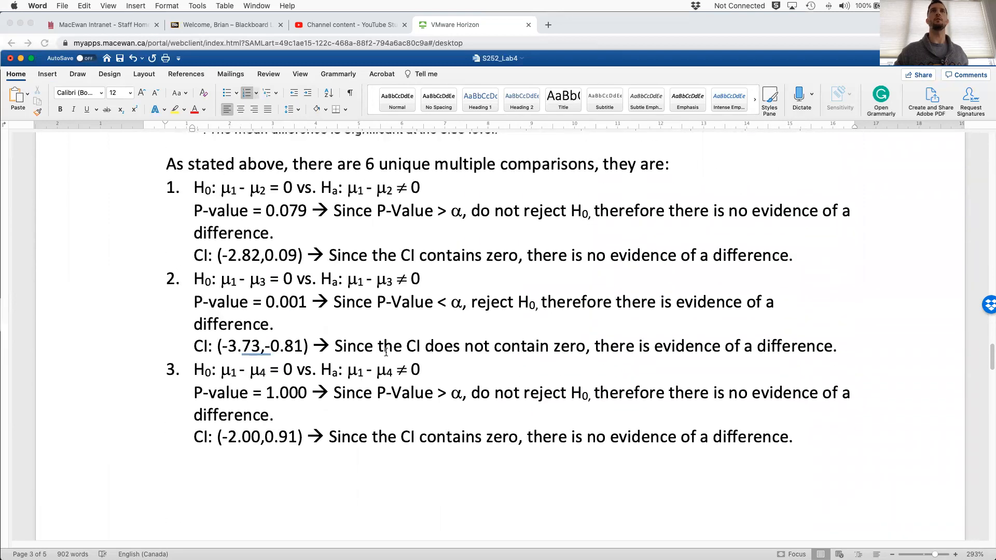
scroll(394, 337, up, 1)
drag(193, 314, 844, 358)
key(super+c)
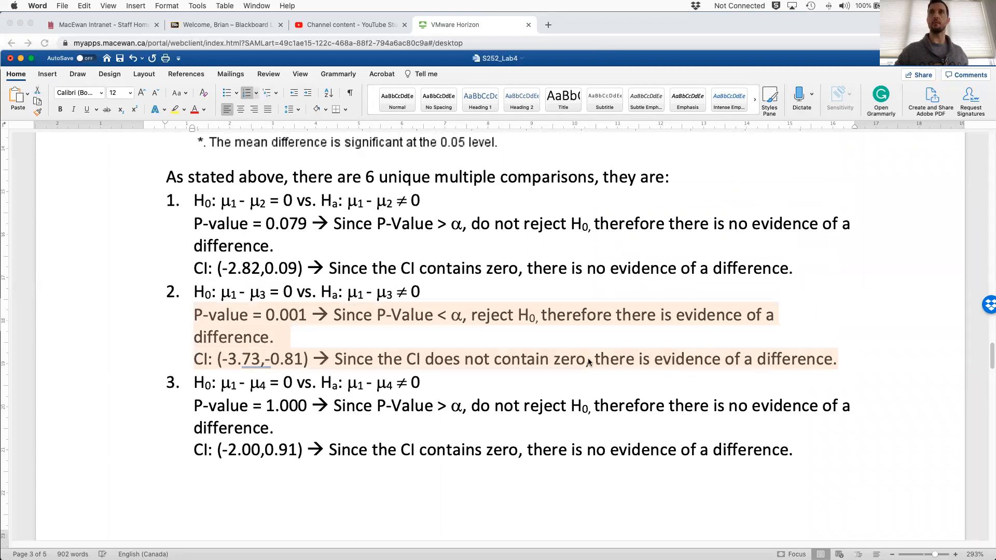
scroll(587, 358, down, 10)
click(244, 399)
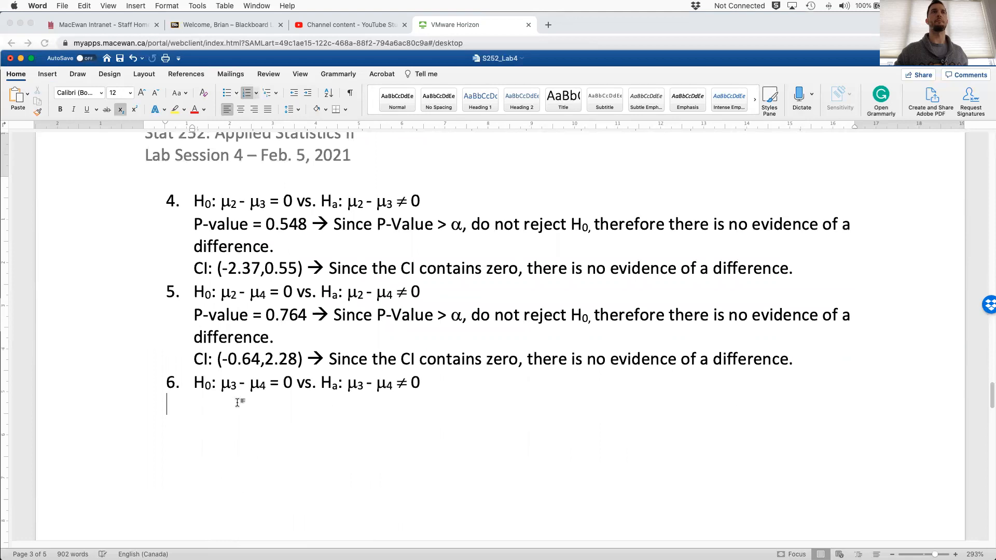
key(BackSpace)
key(BackSpace)
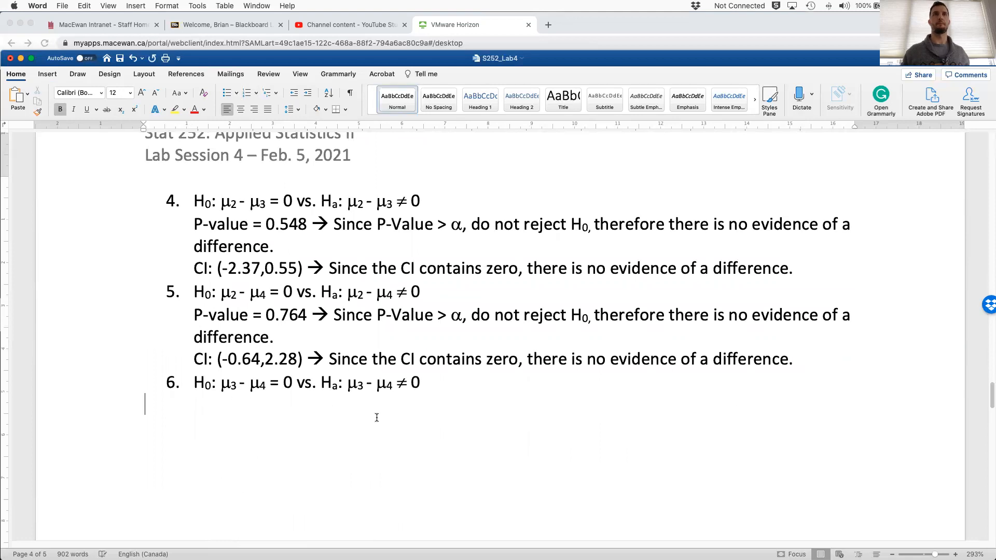
key(super+v)
- Set item 6's P-value to 0.013, taken from the comparisons table for groups 3 and 4
scroll(270, 310, up, 12)
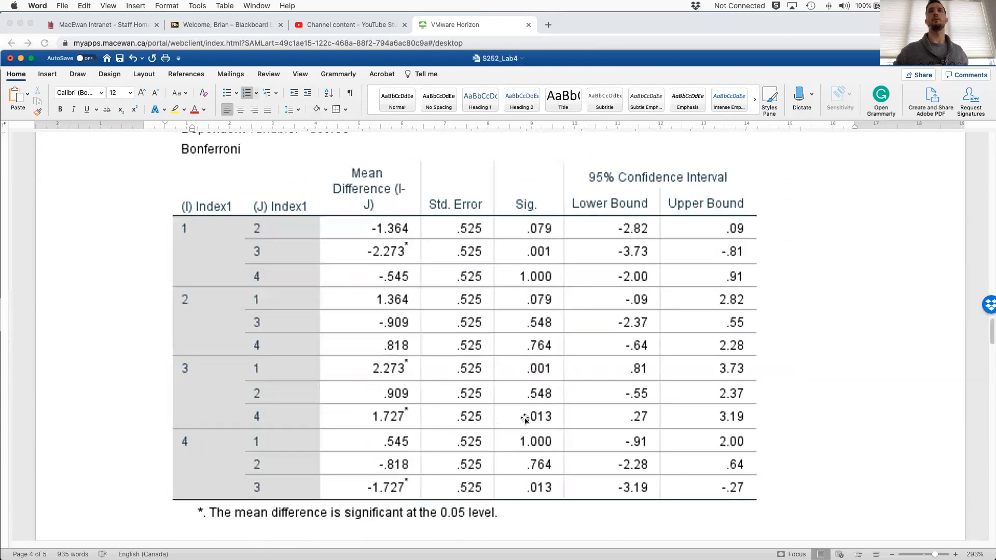
scroll(525, 420, down, 10)
scroll(305, 415, down, 5)
drag(290, 456, 305, 456)
text(13)
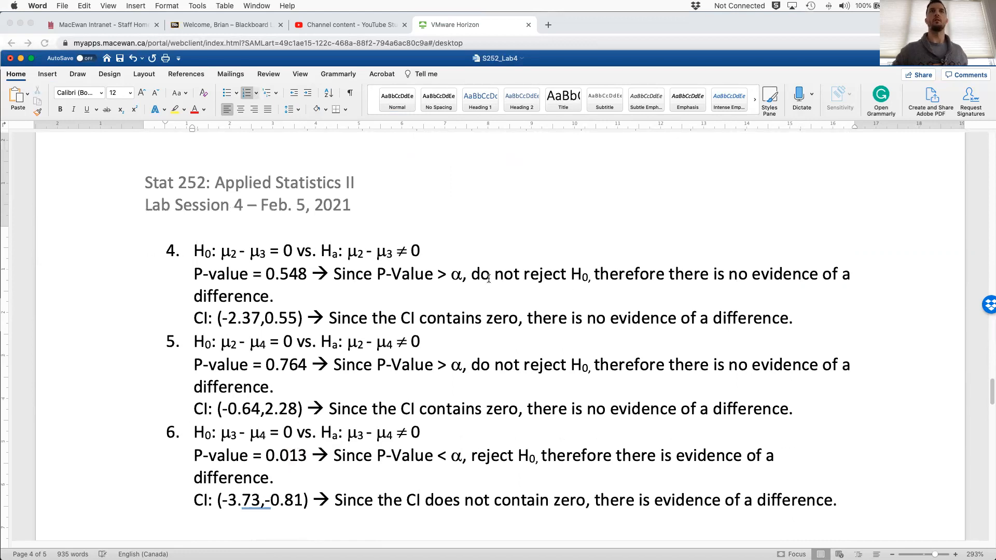
- Set item 6's confidence interval to (0.27,3.19) from the comparisons table
scroll(488, 279, up, 10)
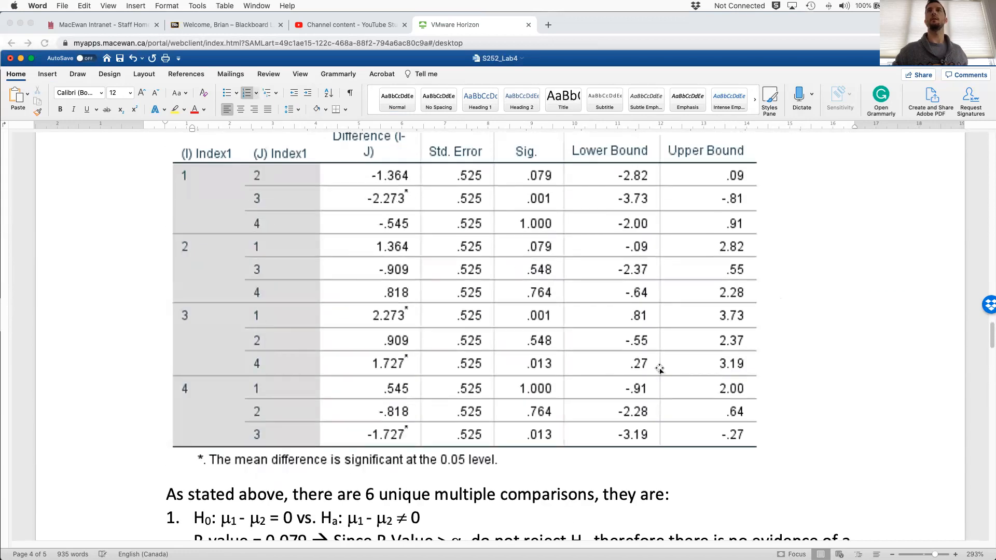
scroll(659, 369, down, 10)
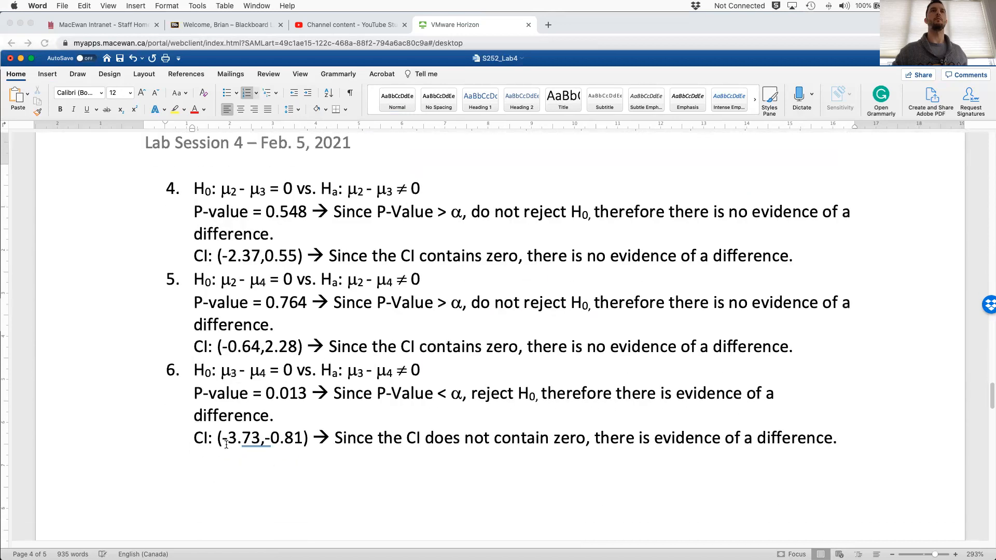
drag(221, 437, 261, 439)
text(0.27)
key(Left)
key(shift+Right)
key(shift+Right)
text(3)
key(Right)
key(Right)
key(BackSpace)
key(Right)
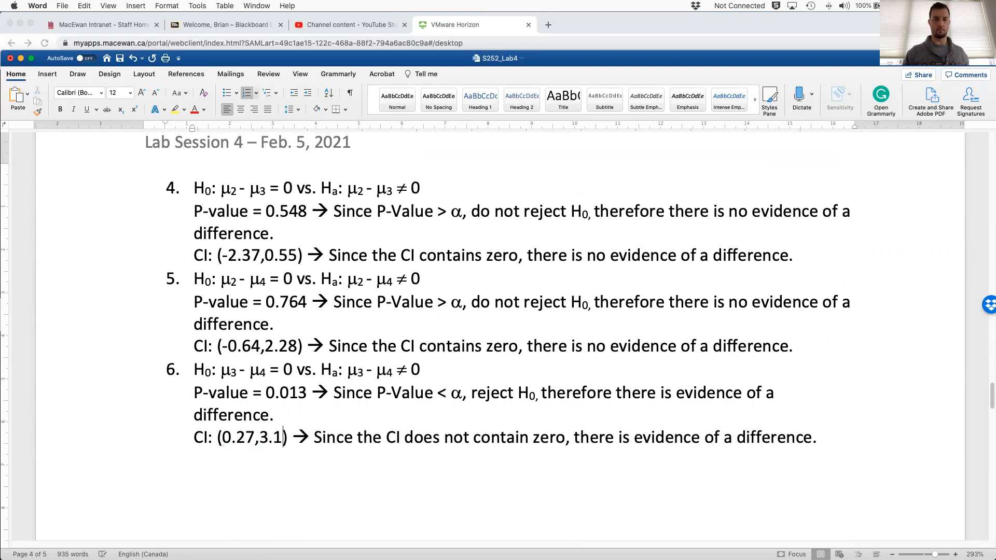
text(9)
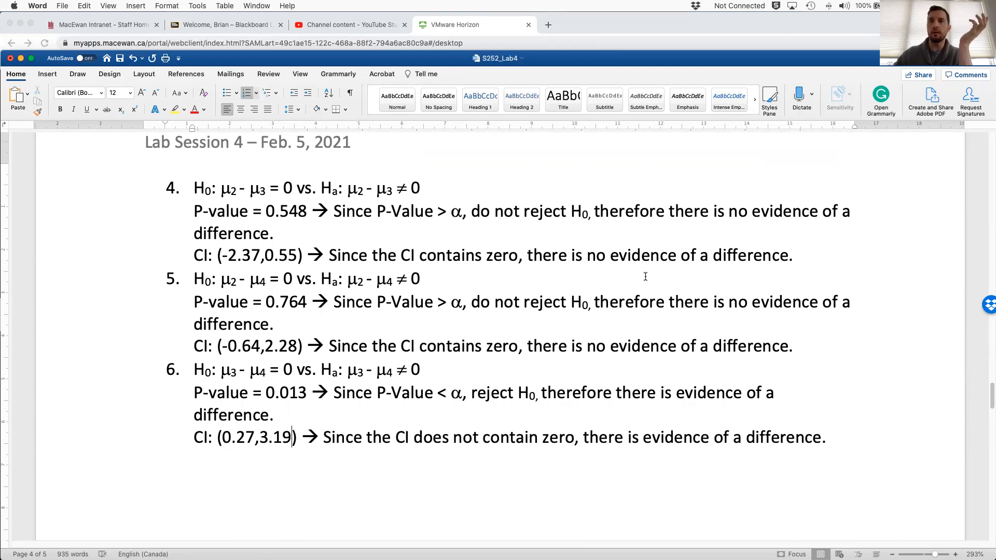
- Colour all of item 2's text red, from its μ1 - μ3 hypotheses through its confidence interval conclusion
scroll(645, 277, up, 10)
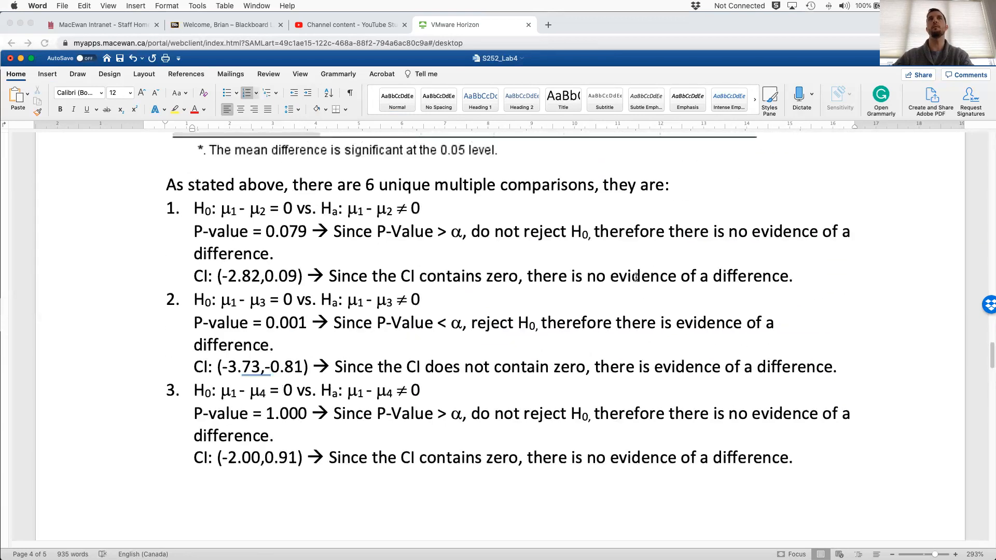
scroll(636, 278, up, 8)
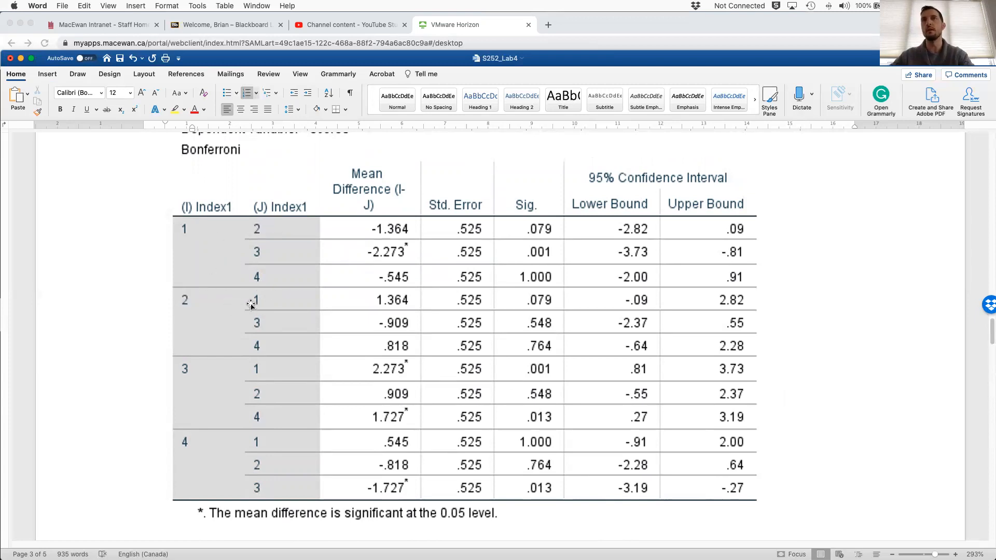
scroll(329, 316, down, 1)
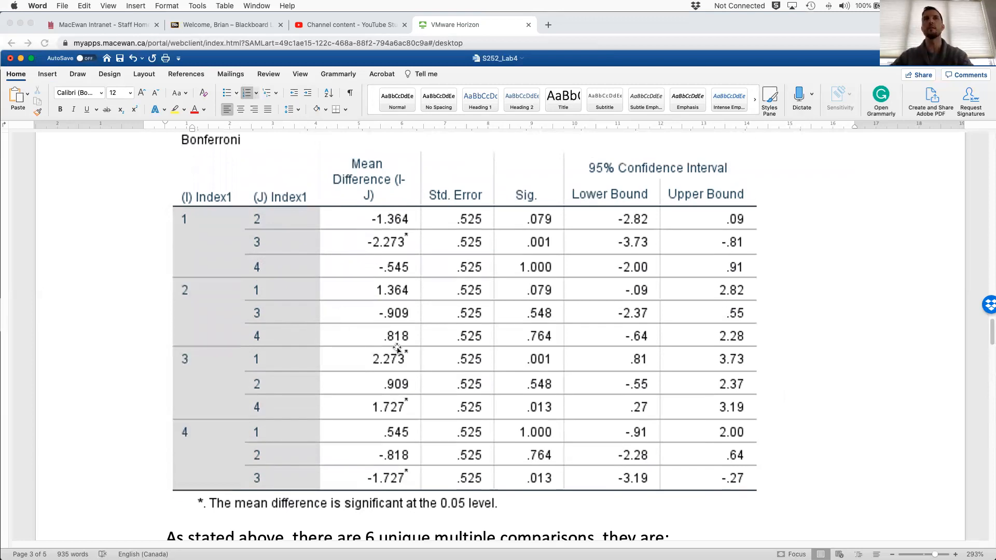
scroll(397, 349, down, 10)
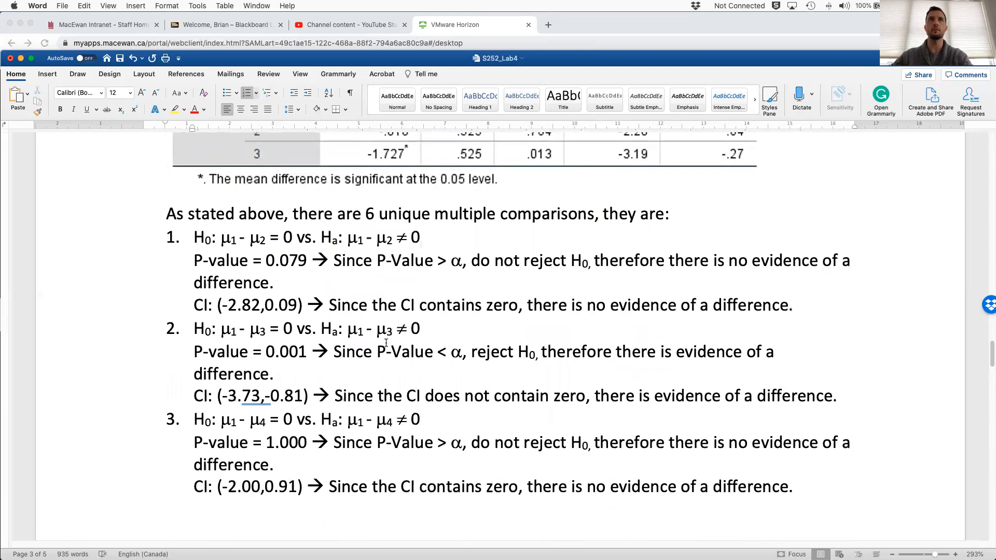
scroll(386, 342, up, 1)
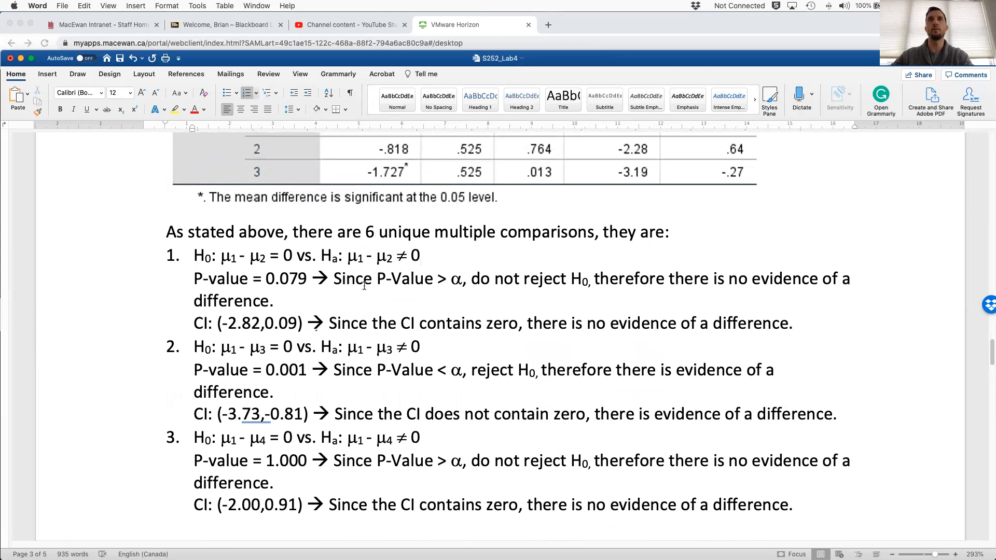
scroll(418, 290, down, 3)
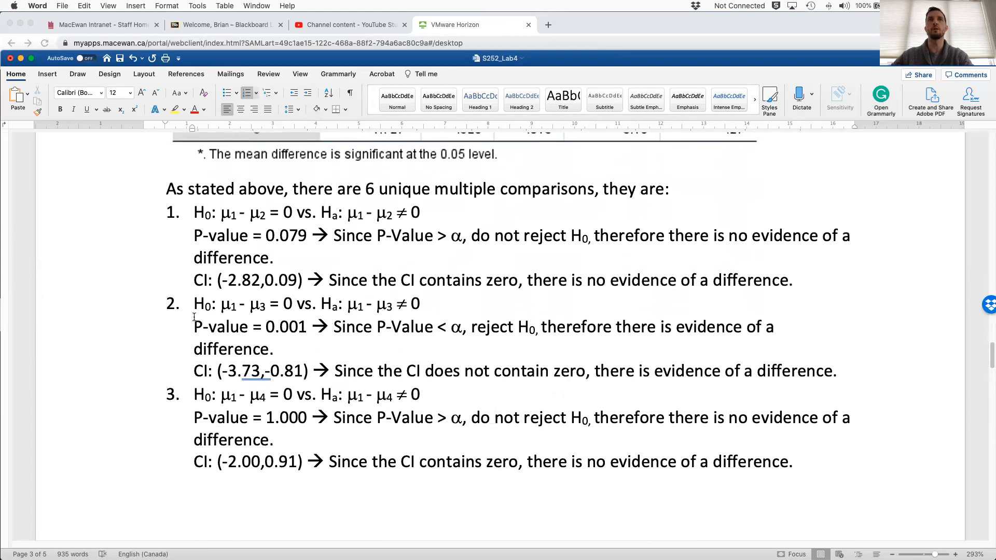
drag(221, 309, 835, 372)
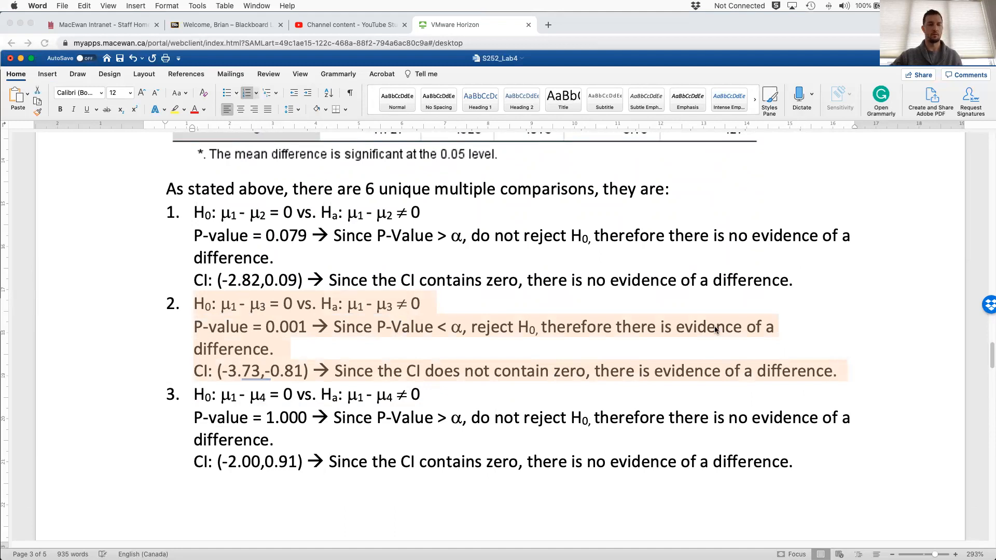
click(202, 108)
- Check items 4 to 6 for the other comparison whose conclusion rejects H0
scroll(390, 219, down, 5)
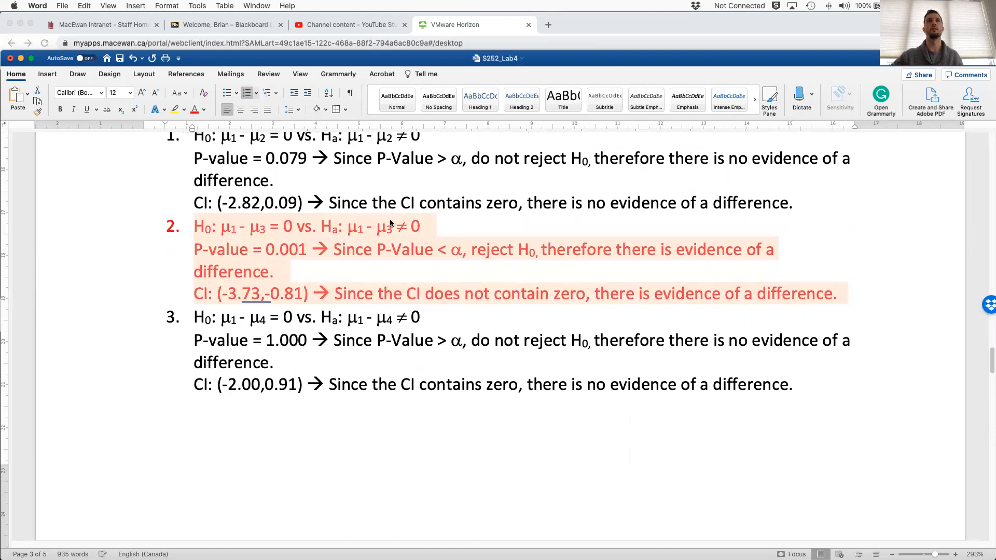
scroll(389, 221, down, 12)
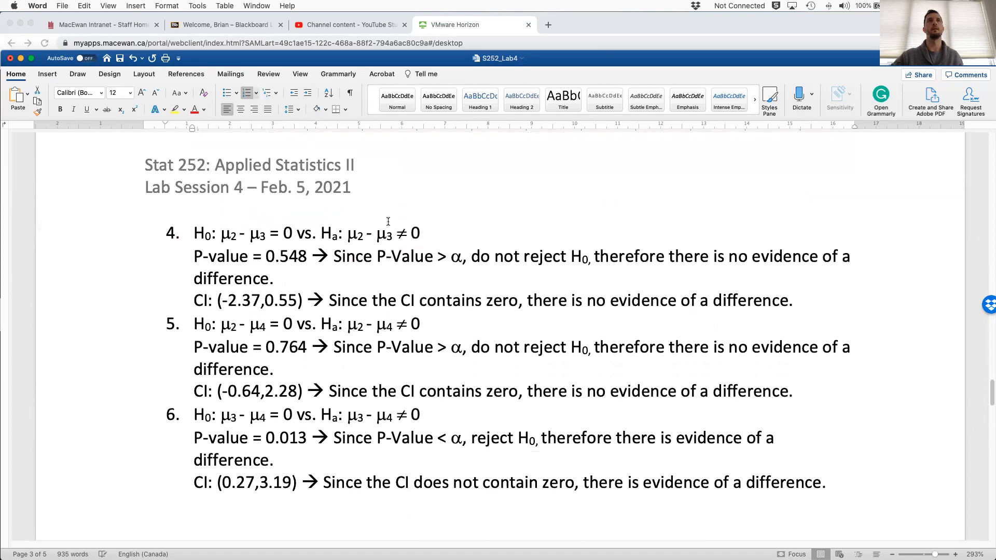
scroll(201, 400, up, 1)
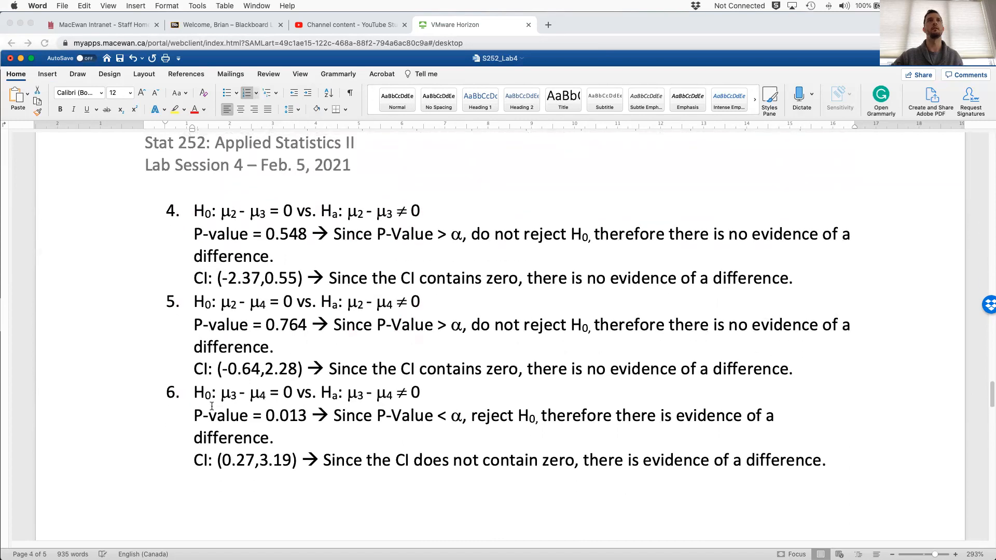